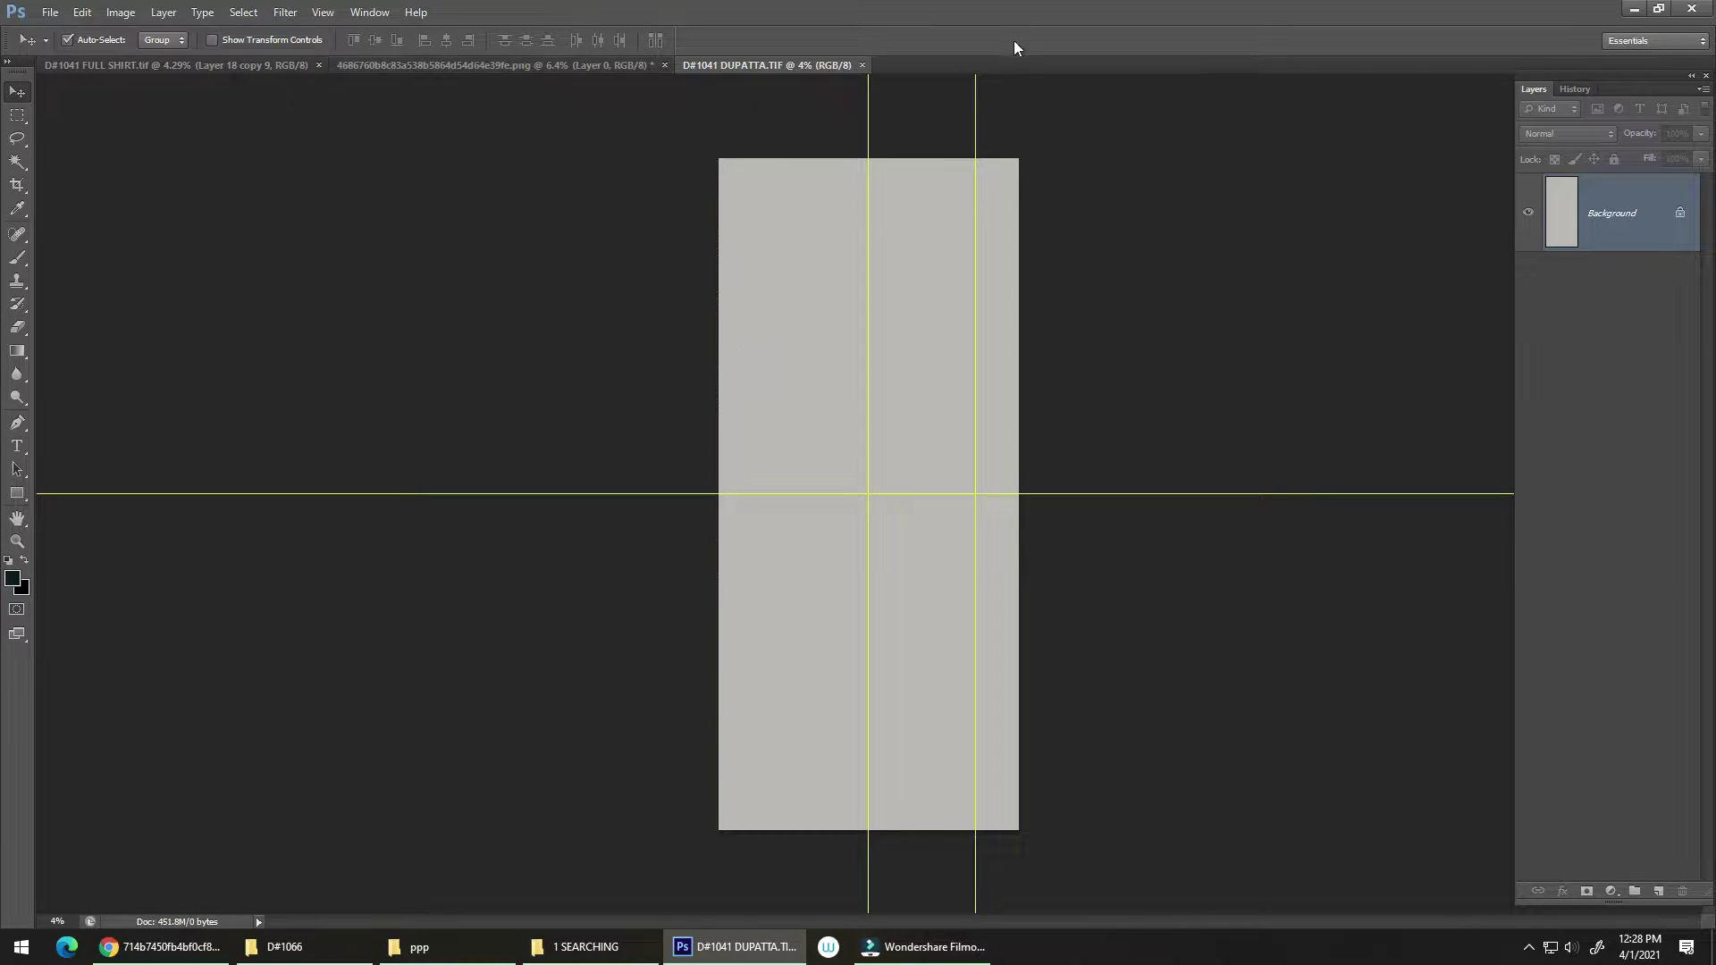
Remove the extra vertical guide right of centre from the dupatta document and save the file
drag(976, 94, 977, 64)
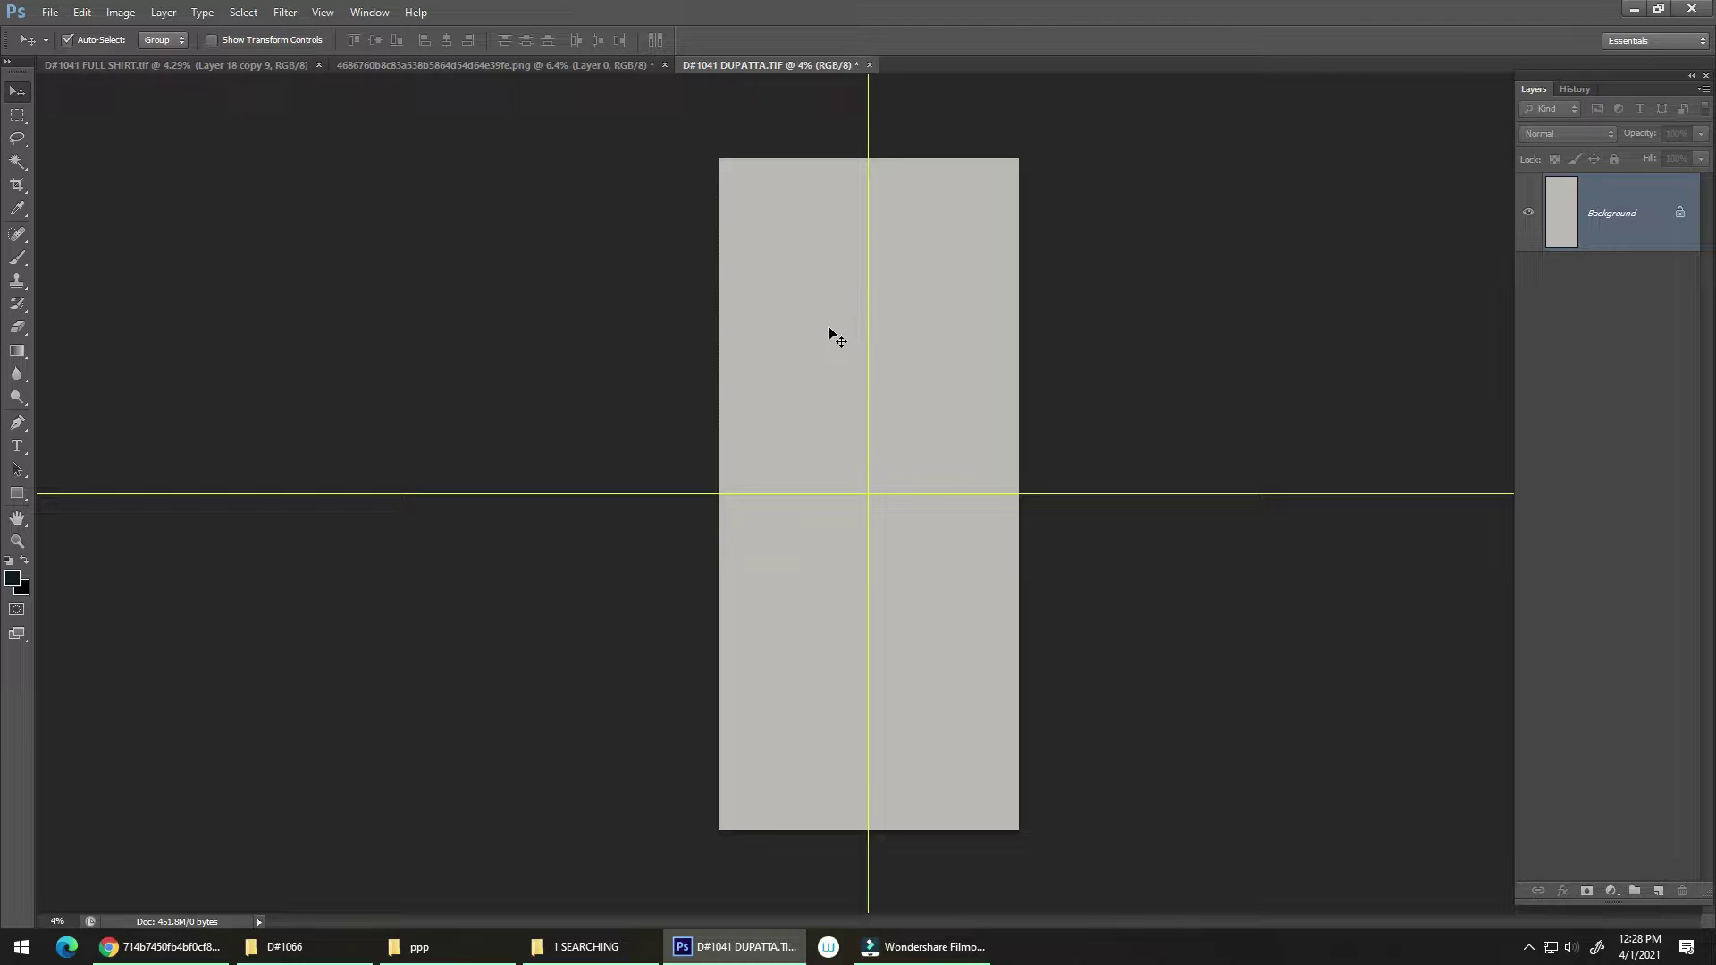
key(ctrl+s)
Copy the layer style of Layer 13 in the D#1041 FULL SHIRT document
click(265, 63)
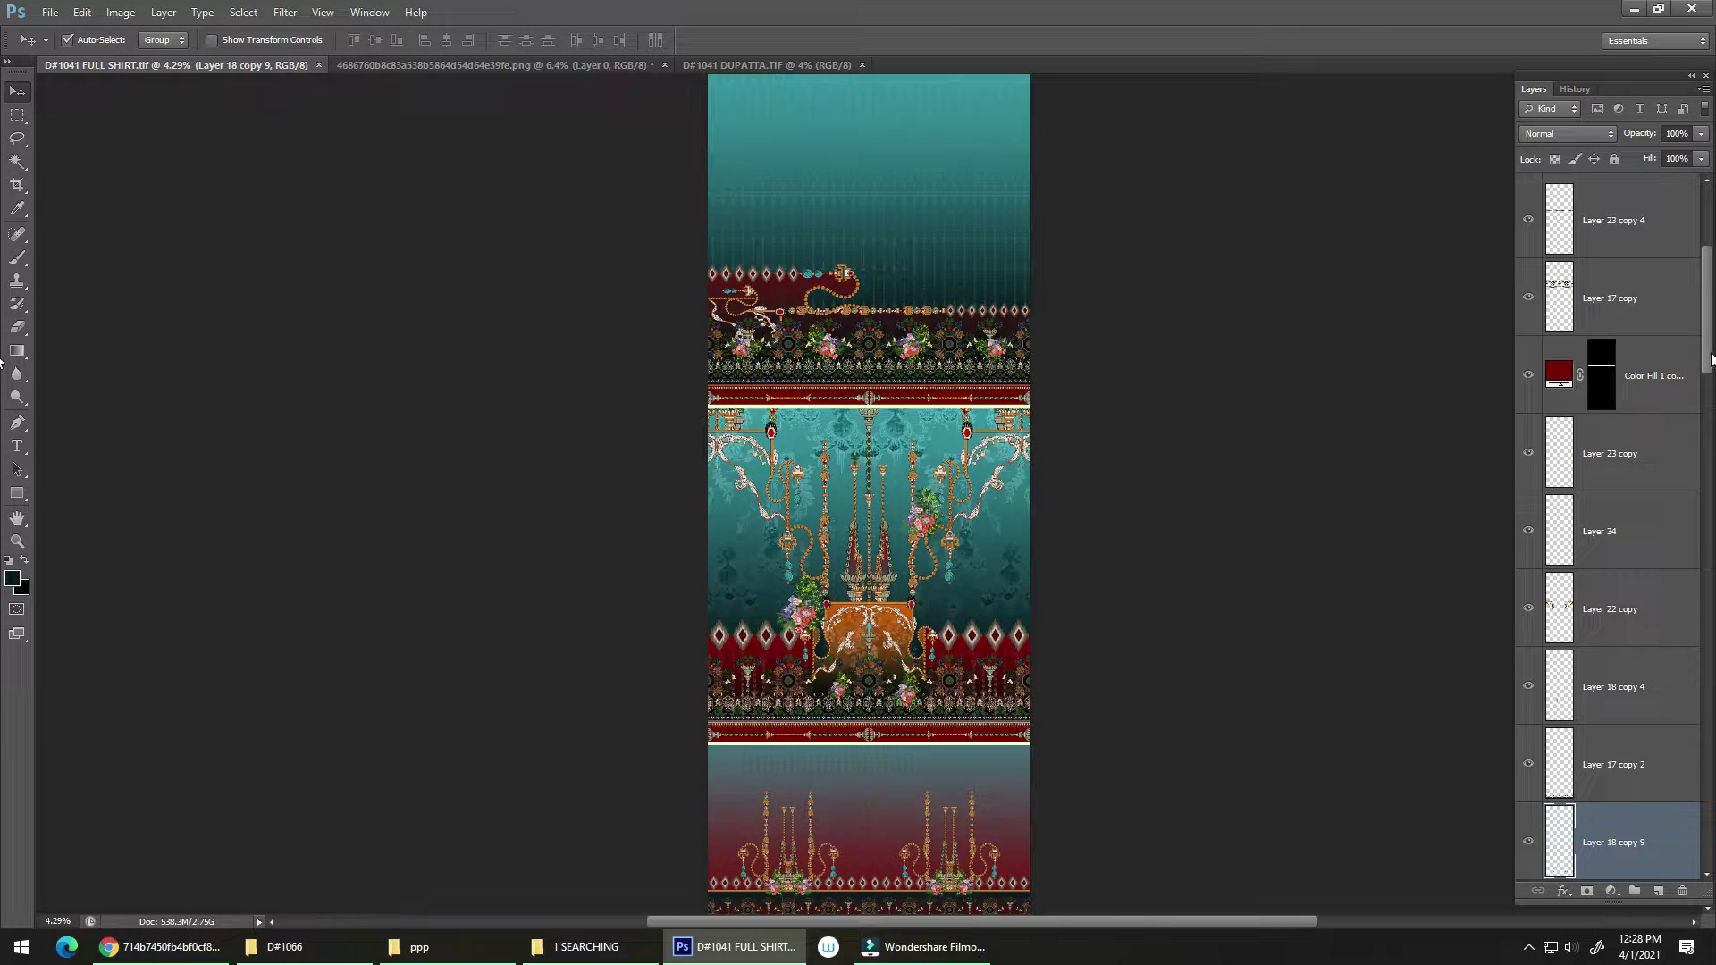
drag(1711, 357, 1707, 867)
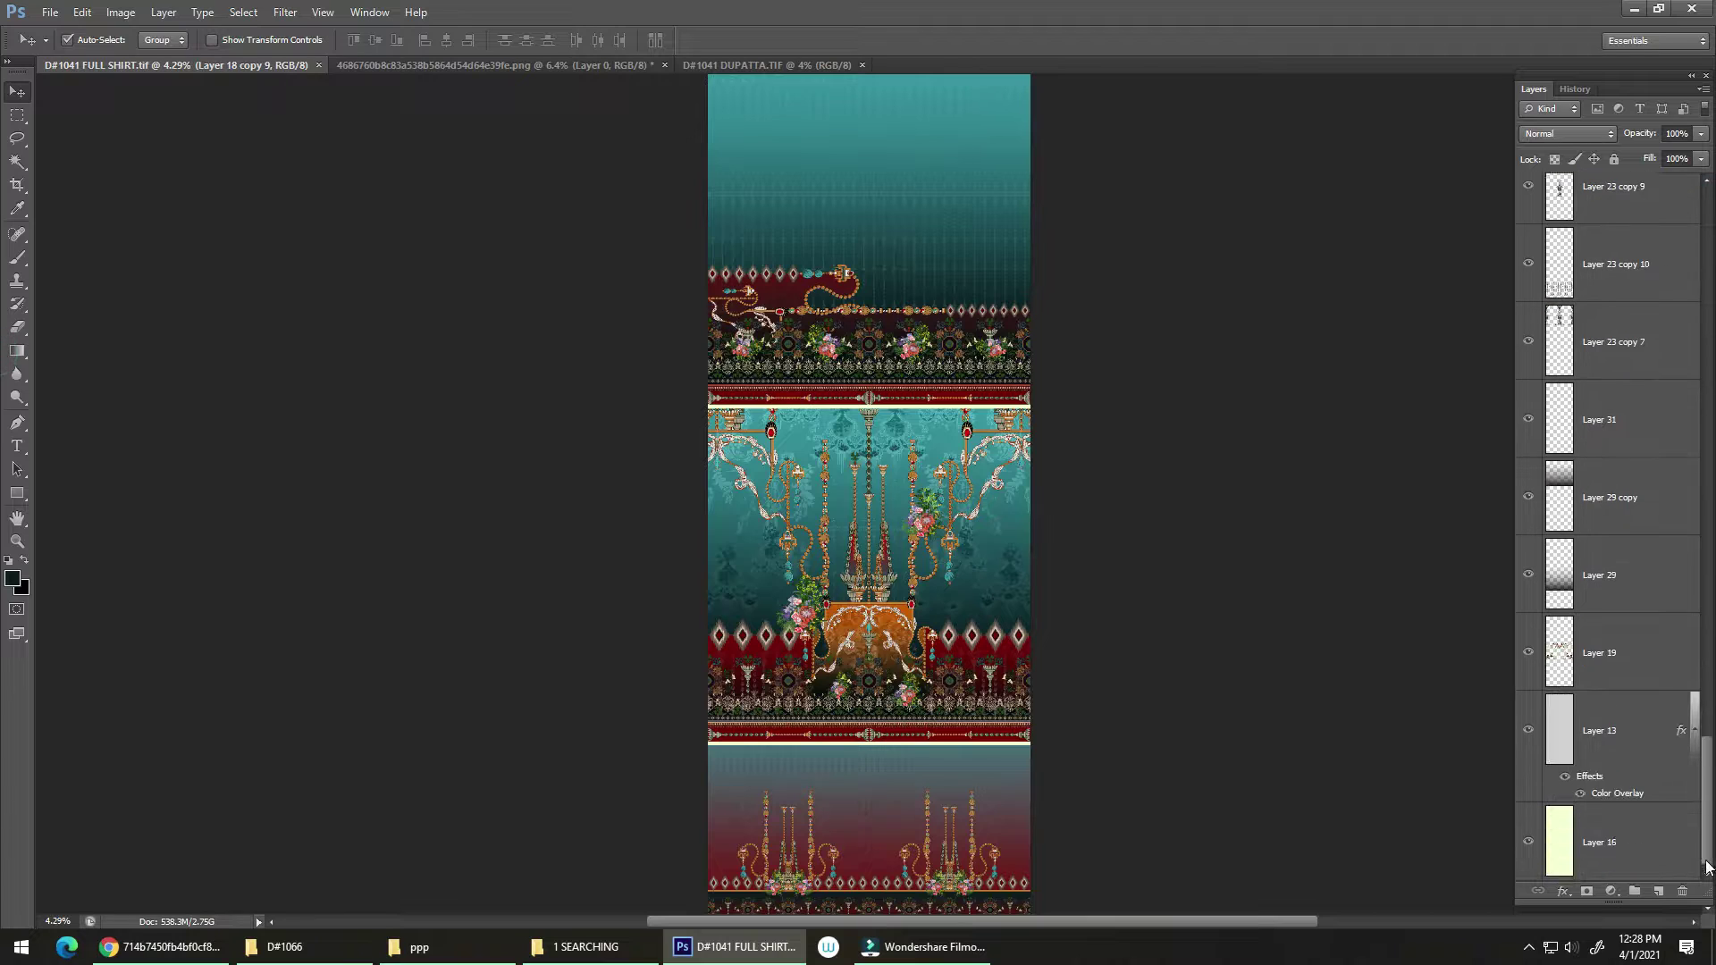
right_click(1640, 736)
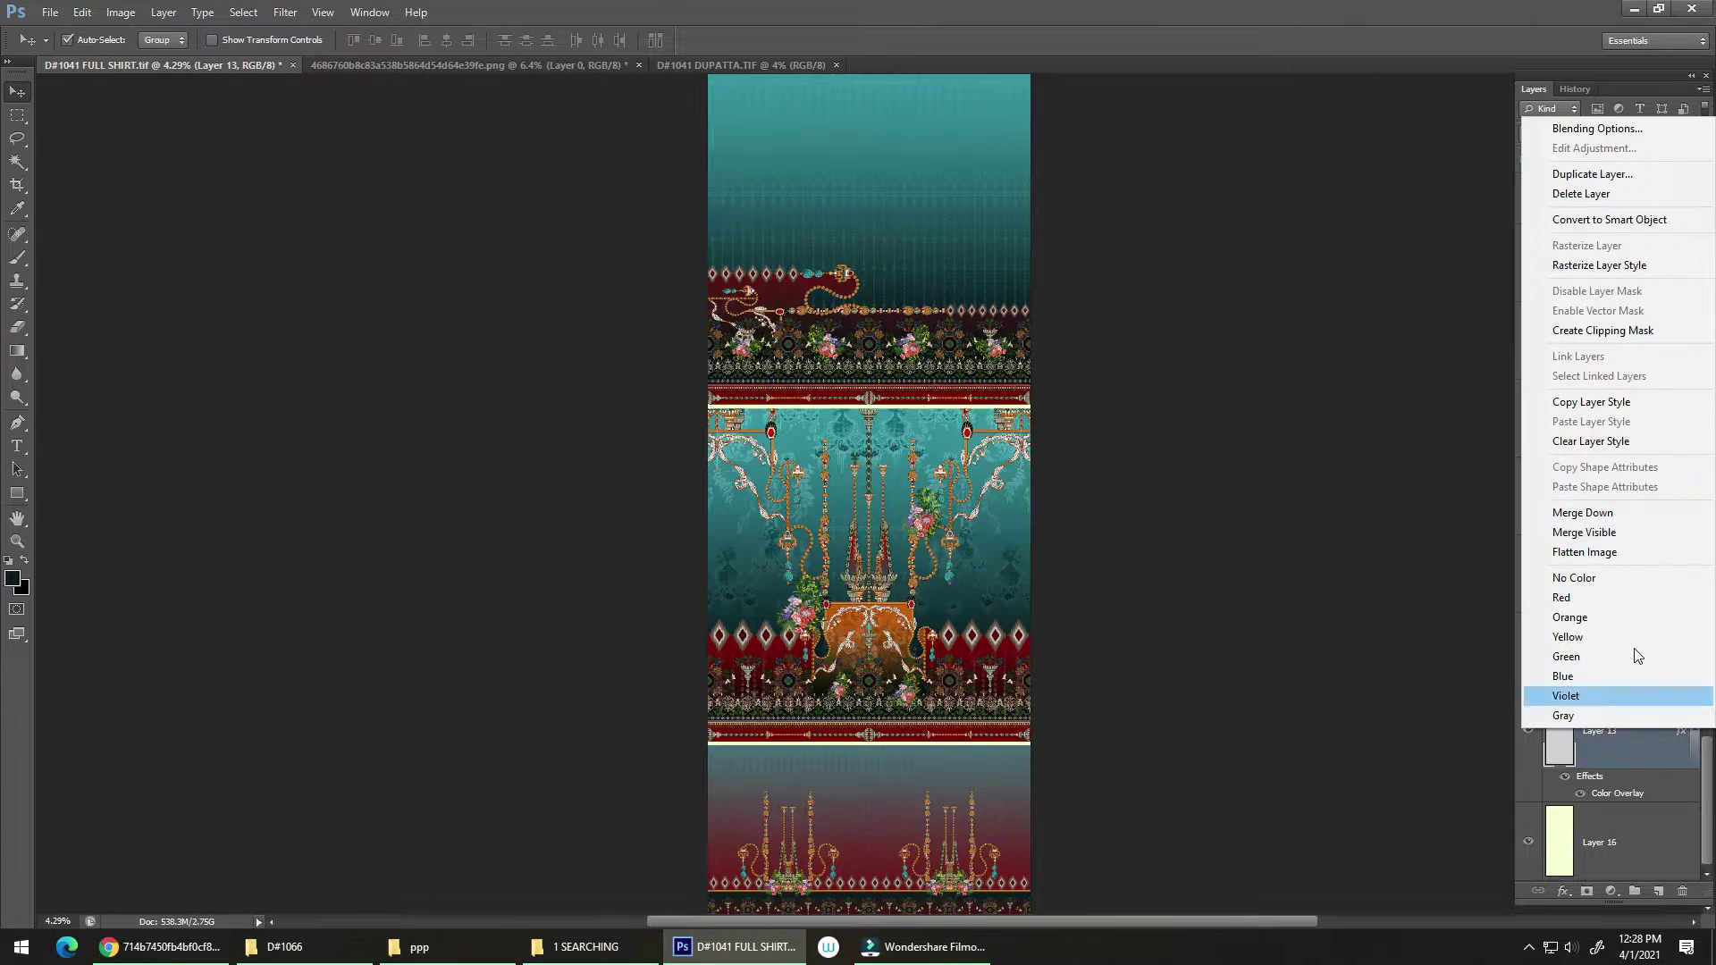
click(1575, 400)
click(1546, 740)
Toggle the visibility of Layer 13 to compare the shirt artwork with and without its base colour
click(1527, 734)
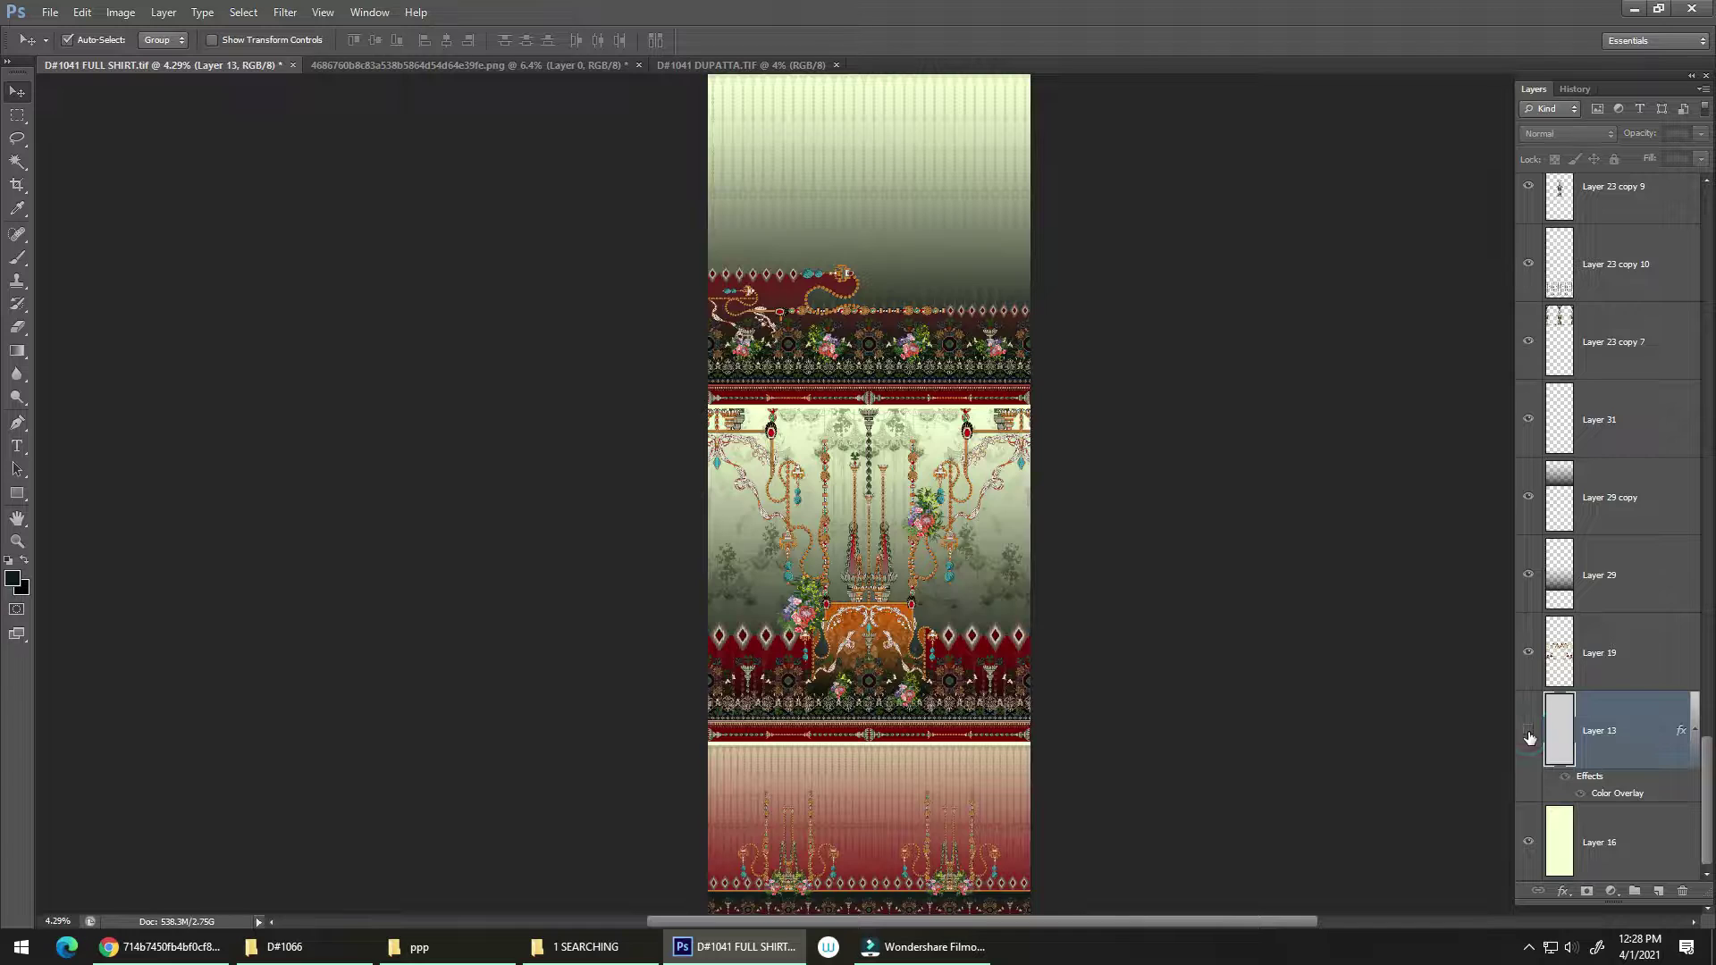
click(1528, 734)
click(1529, 734)
click(1529, 734)
click(1528, 734)
click(1529, 733)
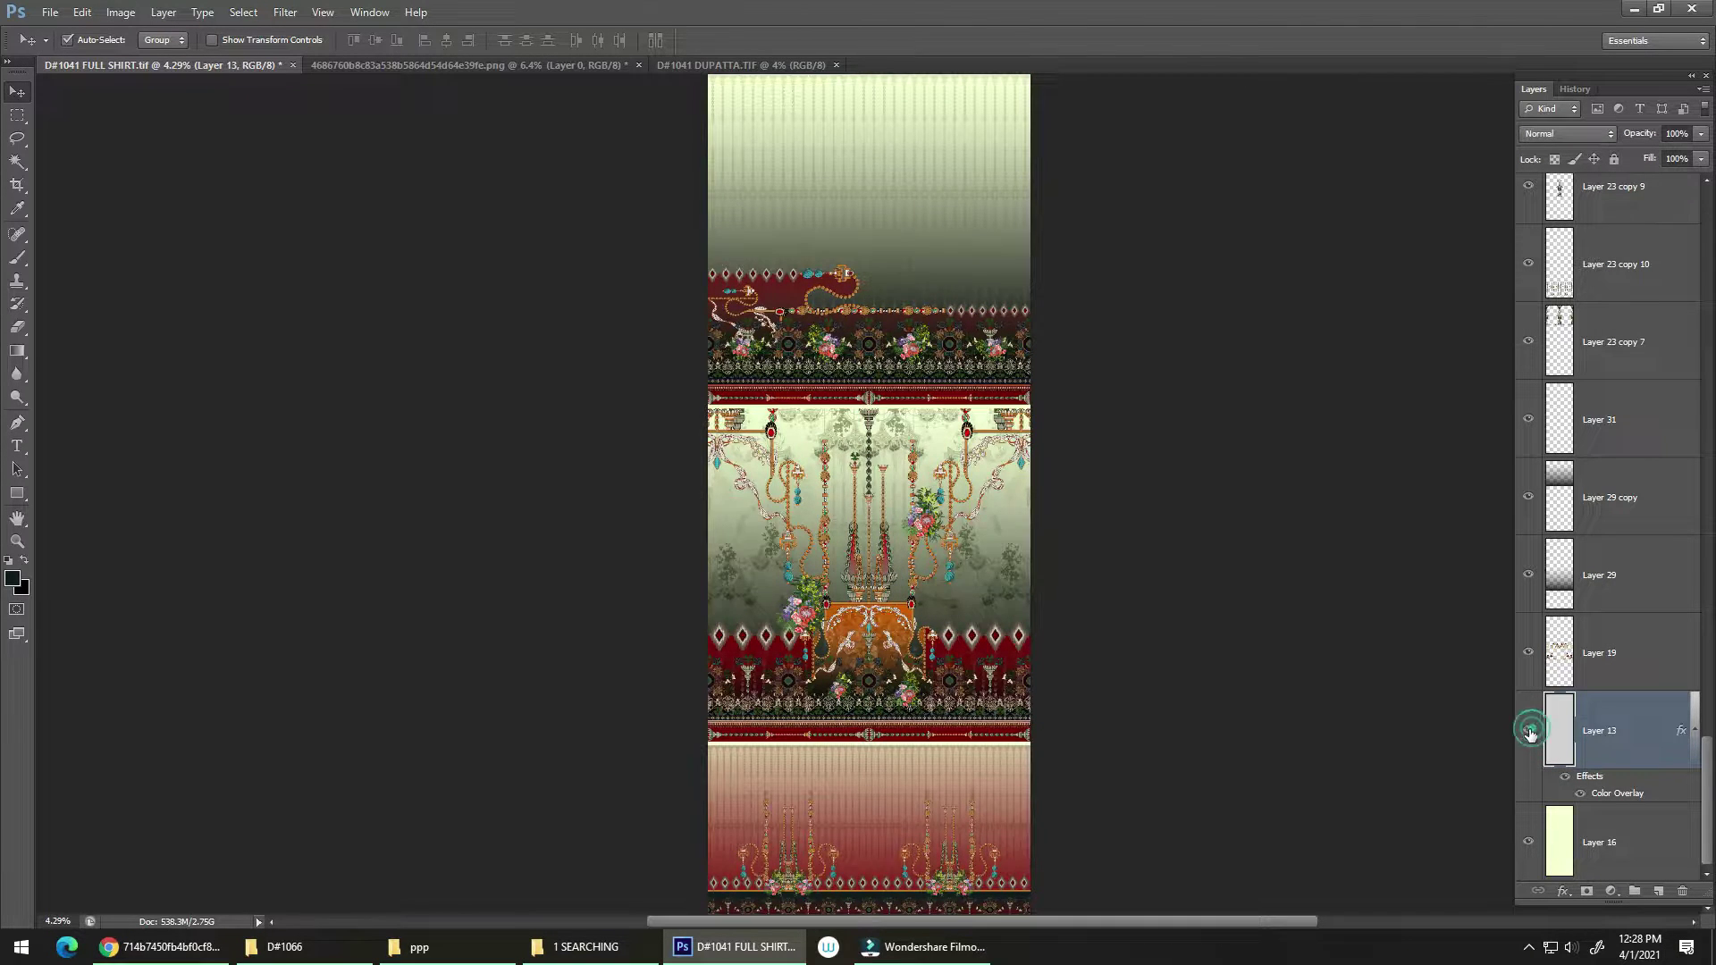
Duplicate the dupatta document's Background layer and paste the copied layer style onto the duplicate
click(688, 66)
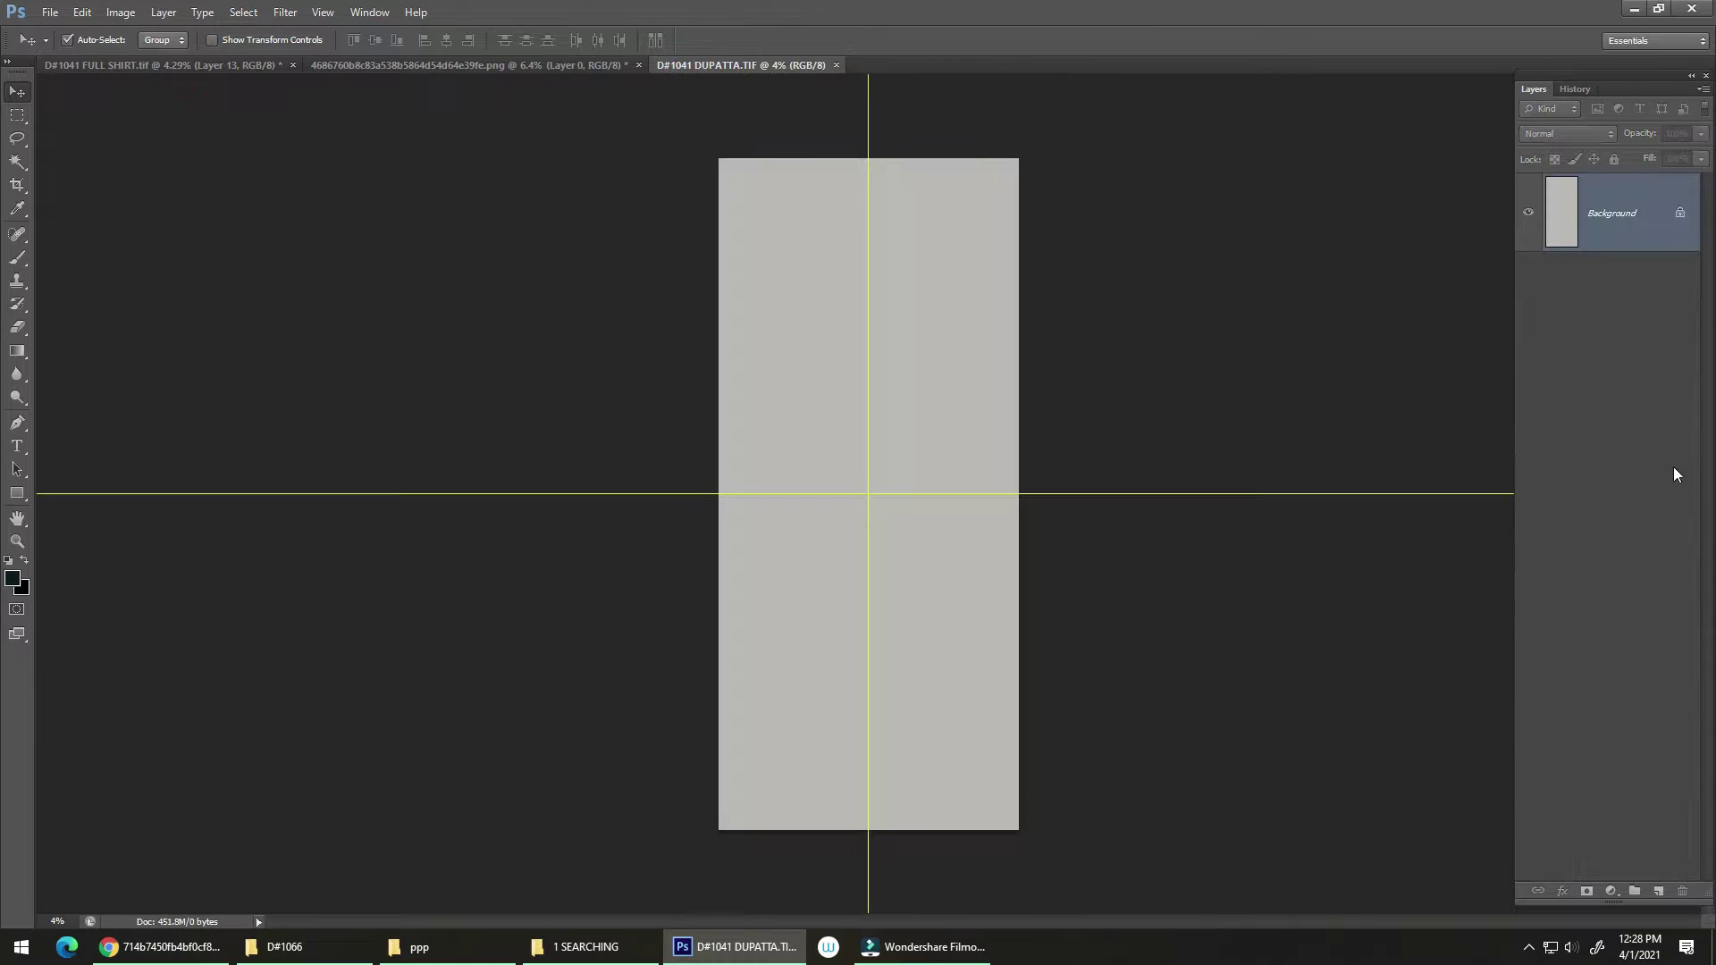
key(ctrl+j)
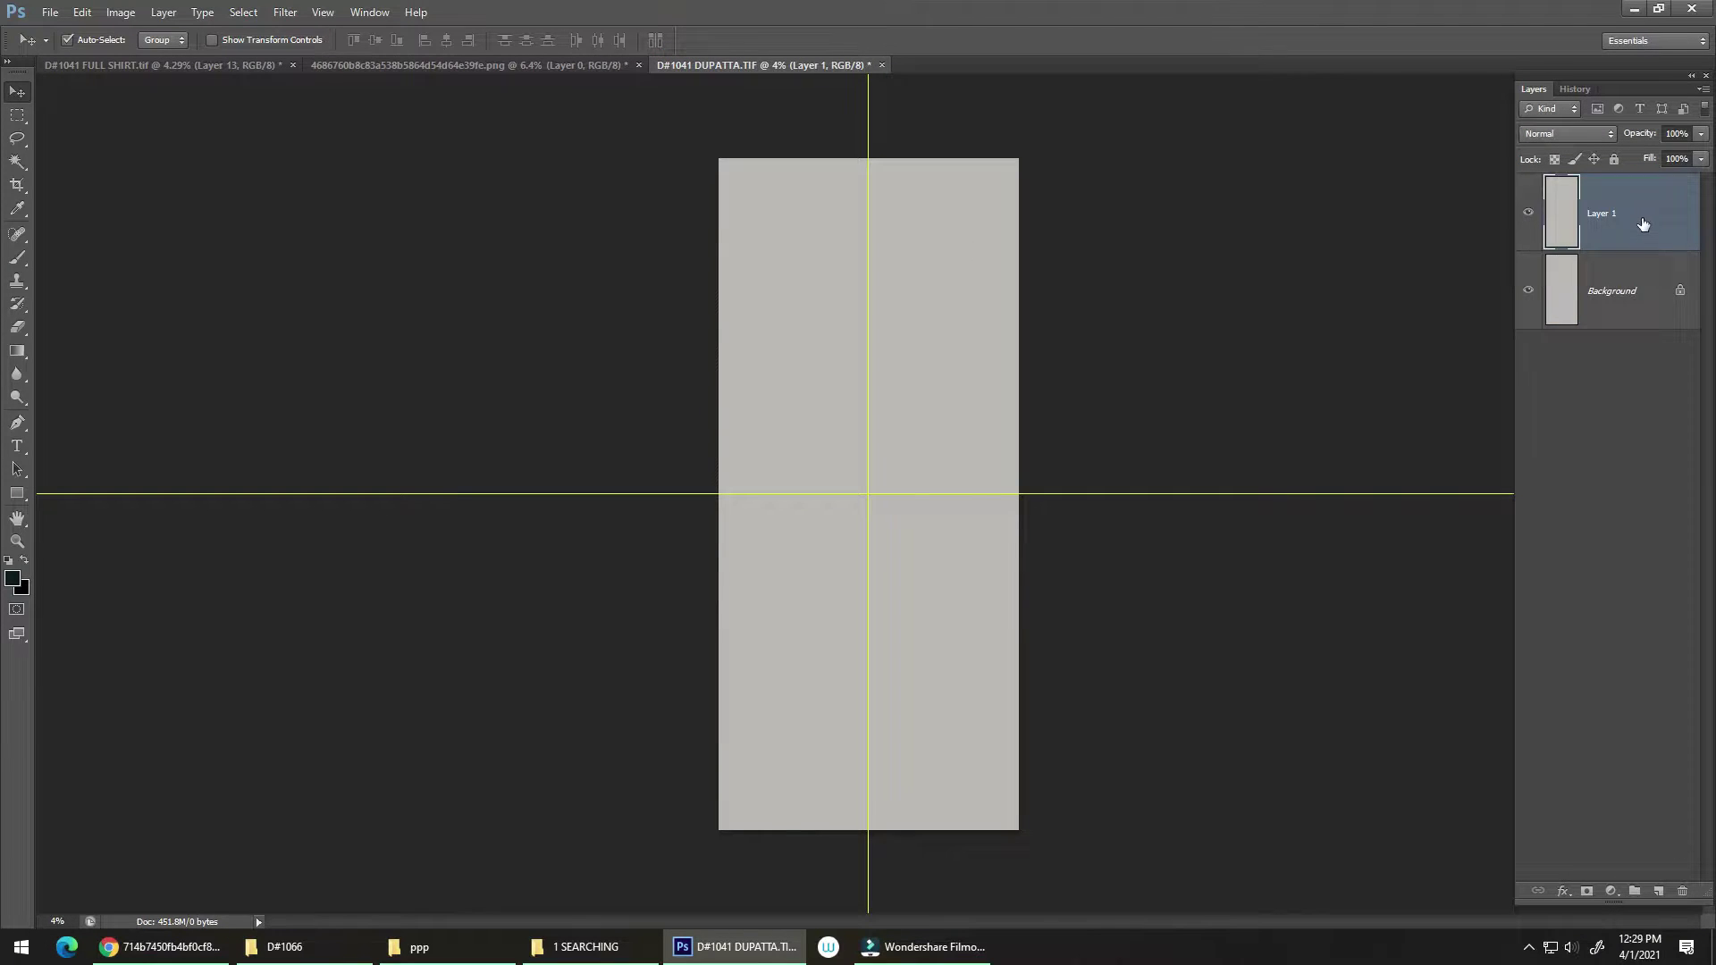
right_click(1643, 223)
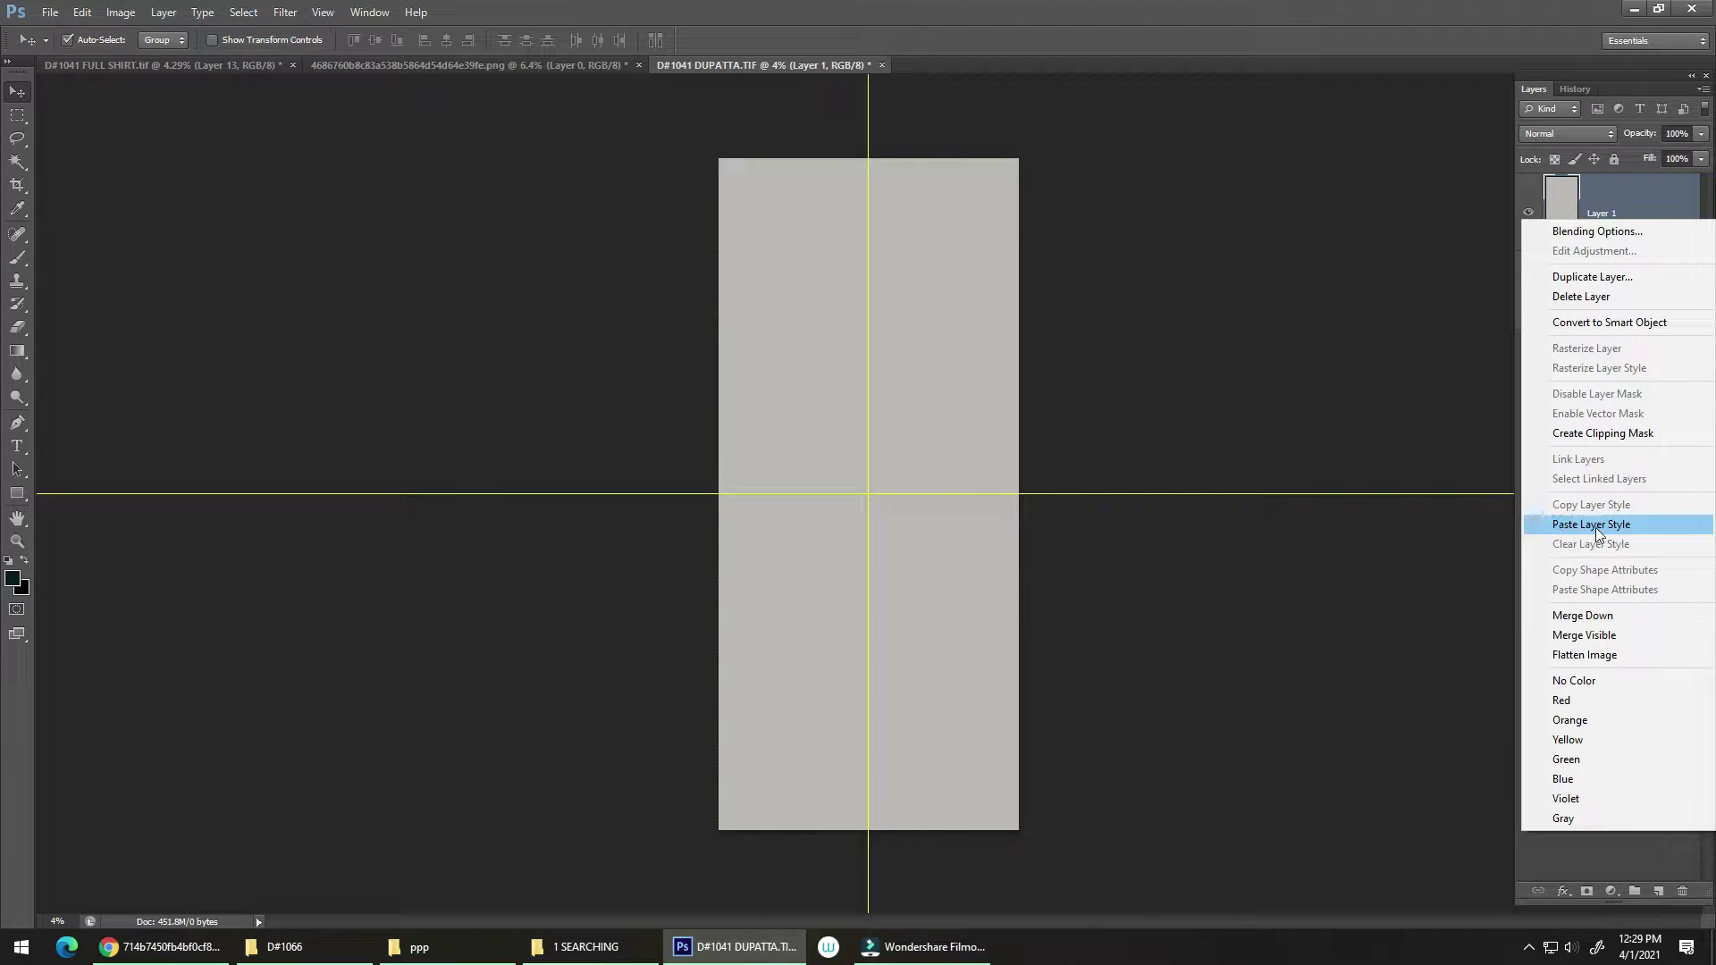
click(1595, 527)
drag(864, 438, 758, 291)
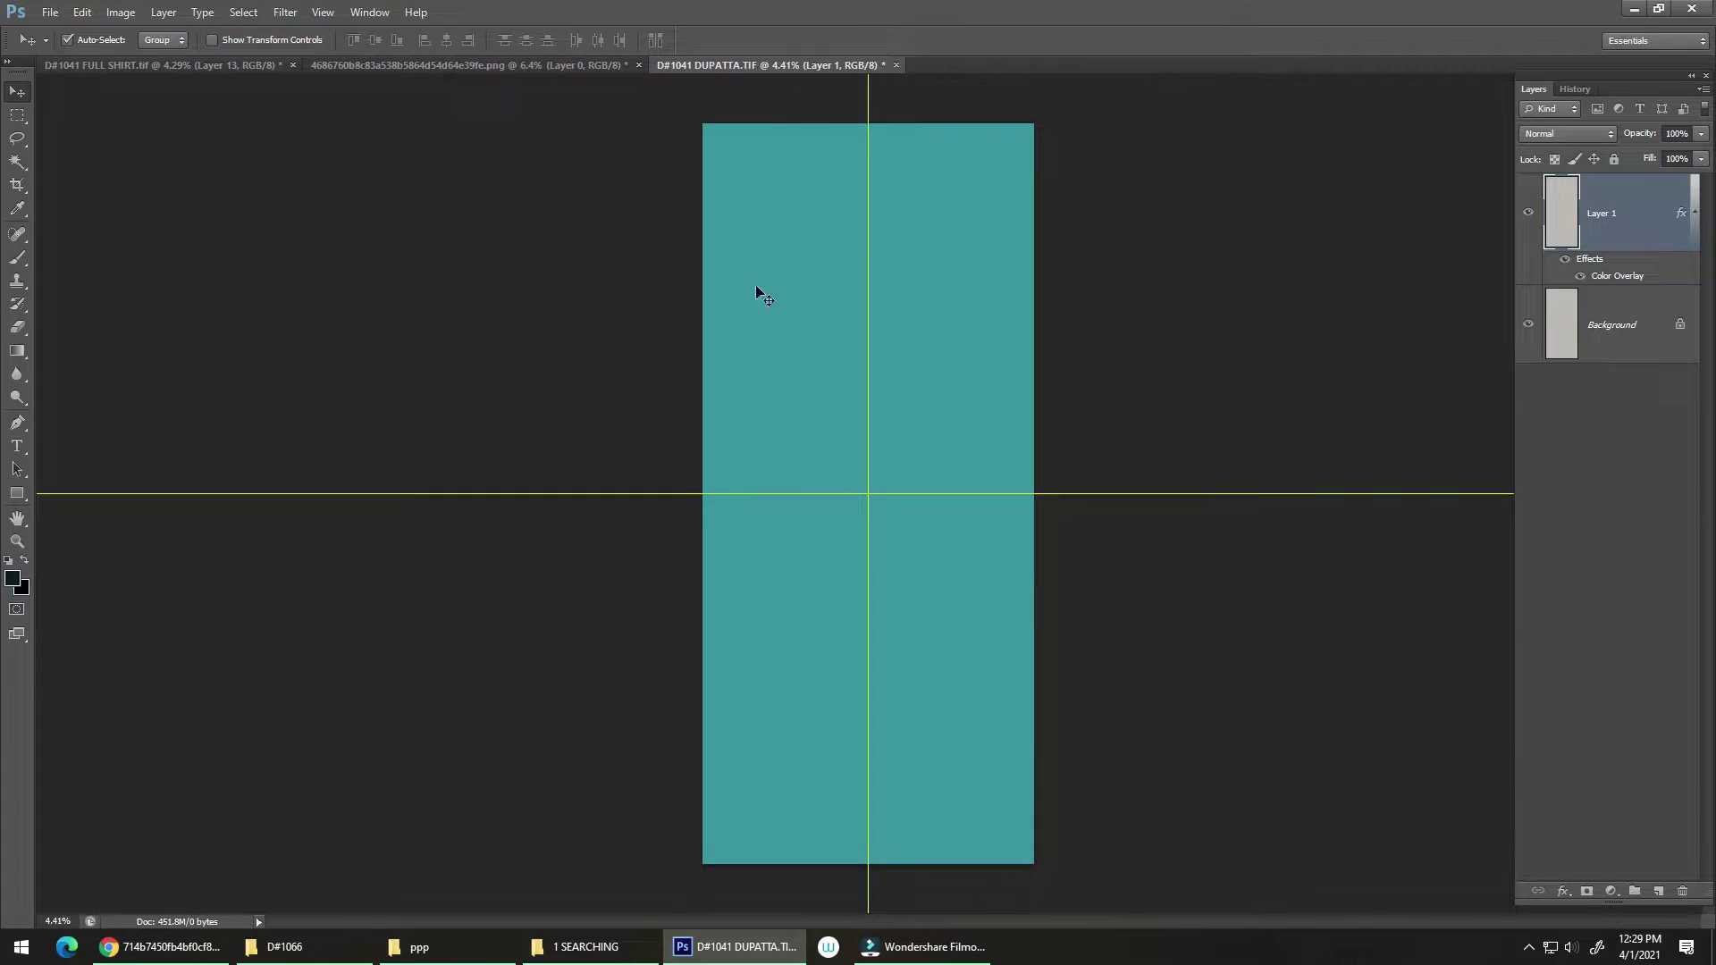
Sample the dark red behind the diamond border in the full shirt document as the foreground colour
click(161, 65)
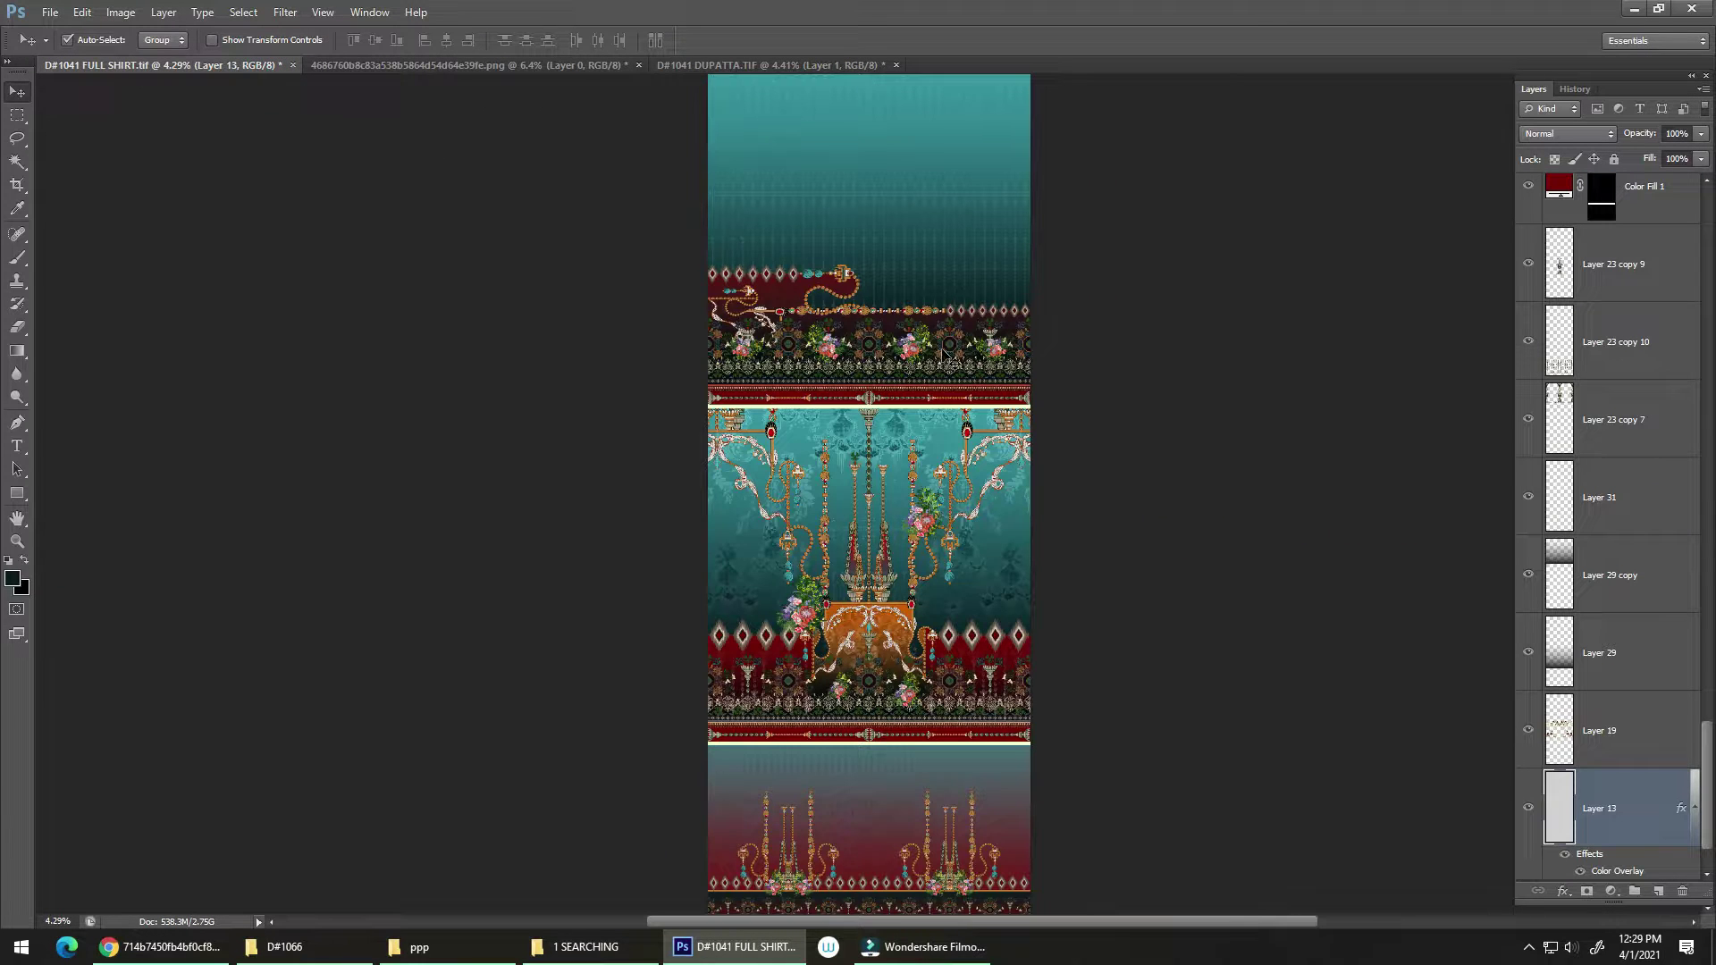
key(i)
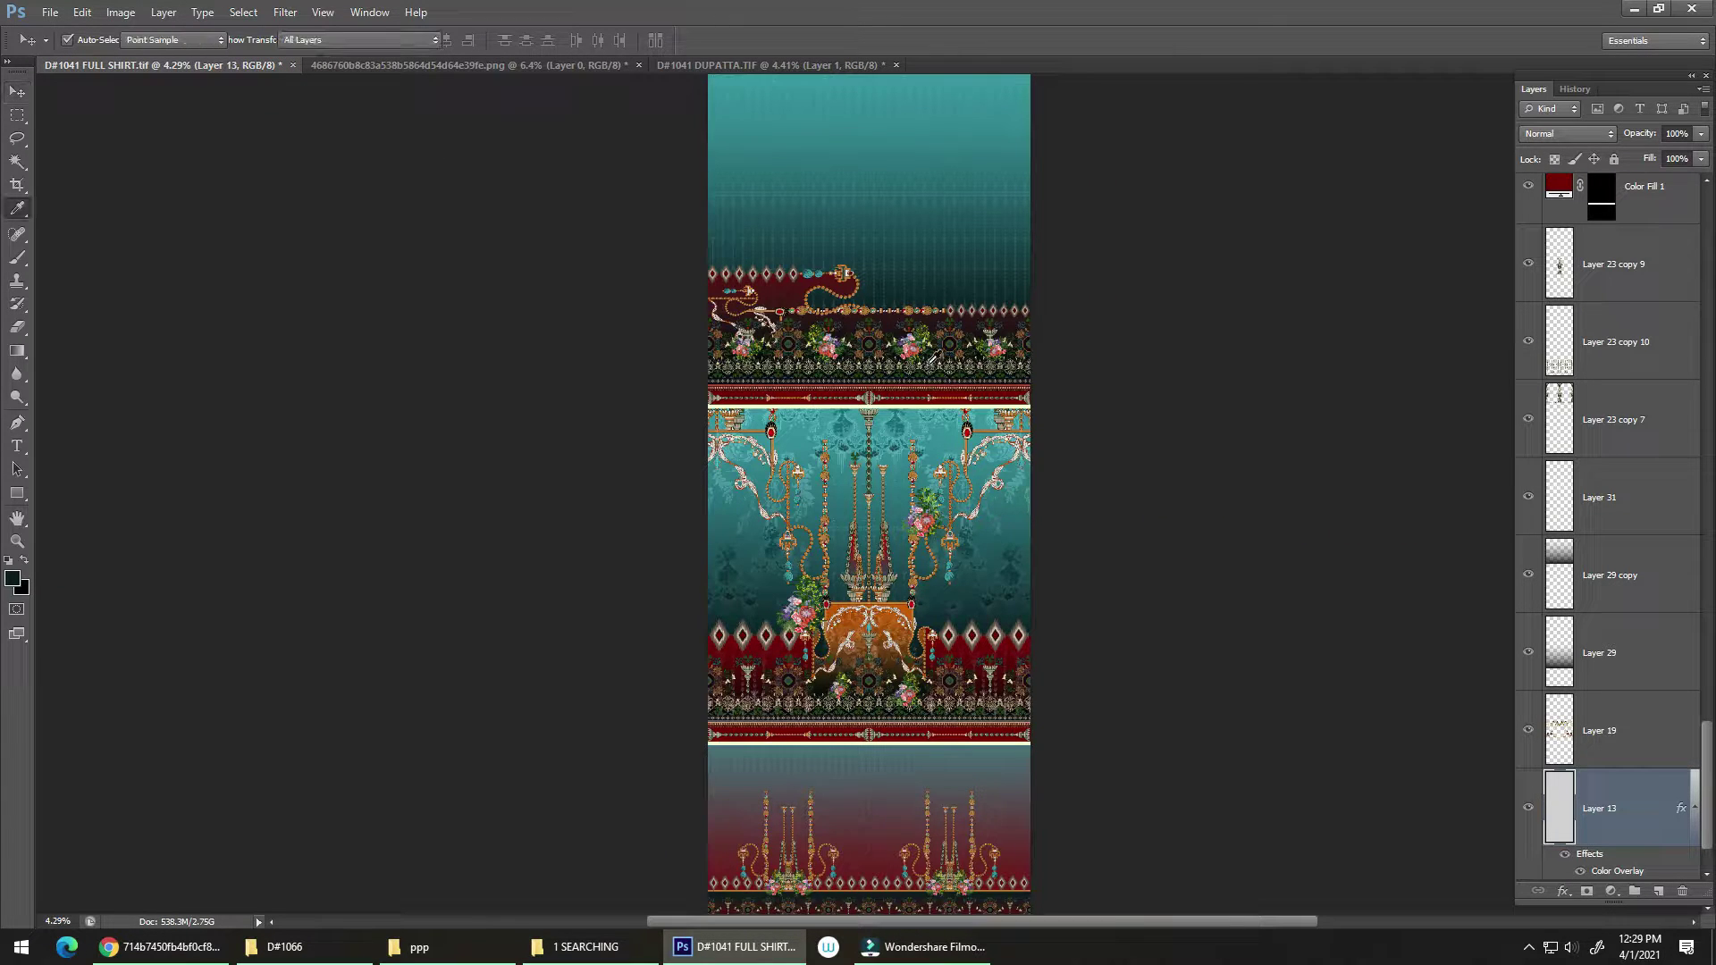
drag(986, 666, 981, 402)
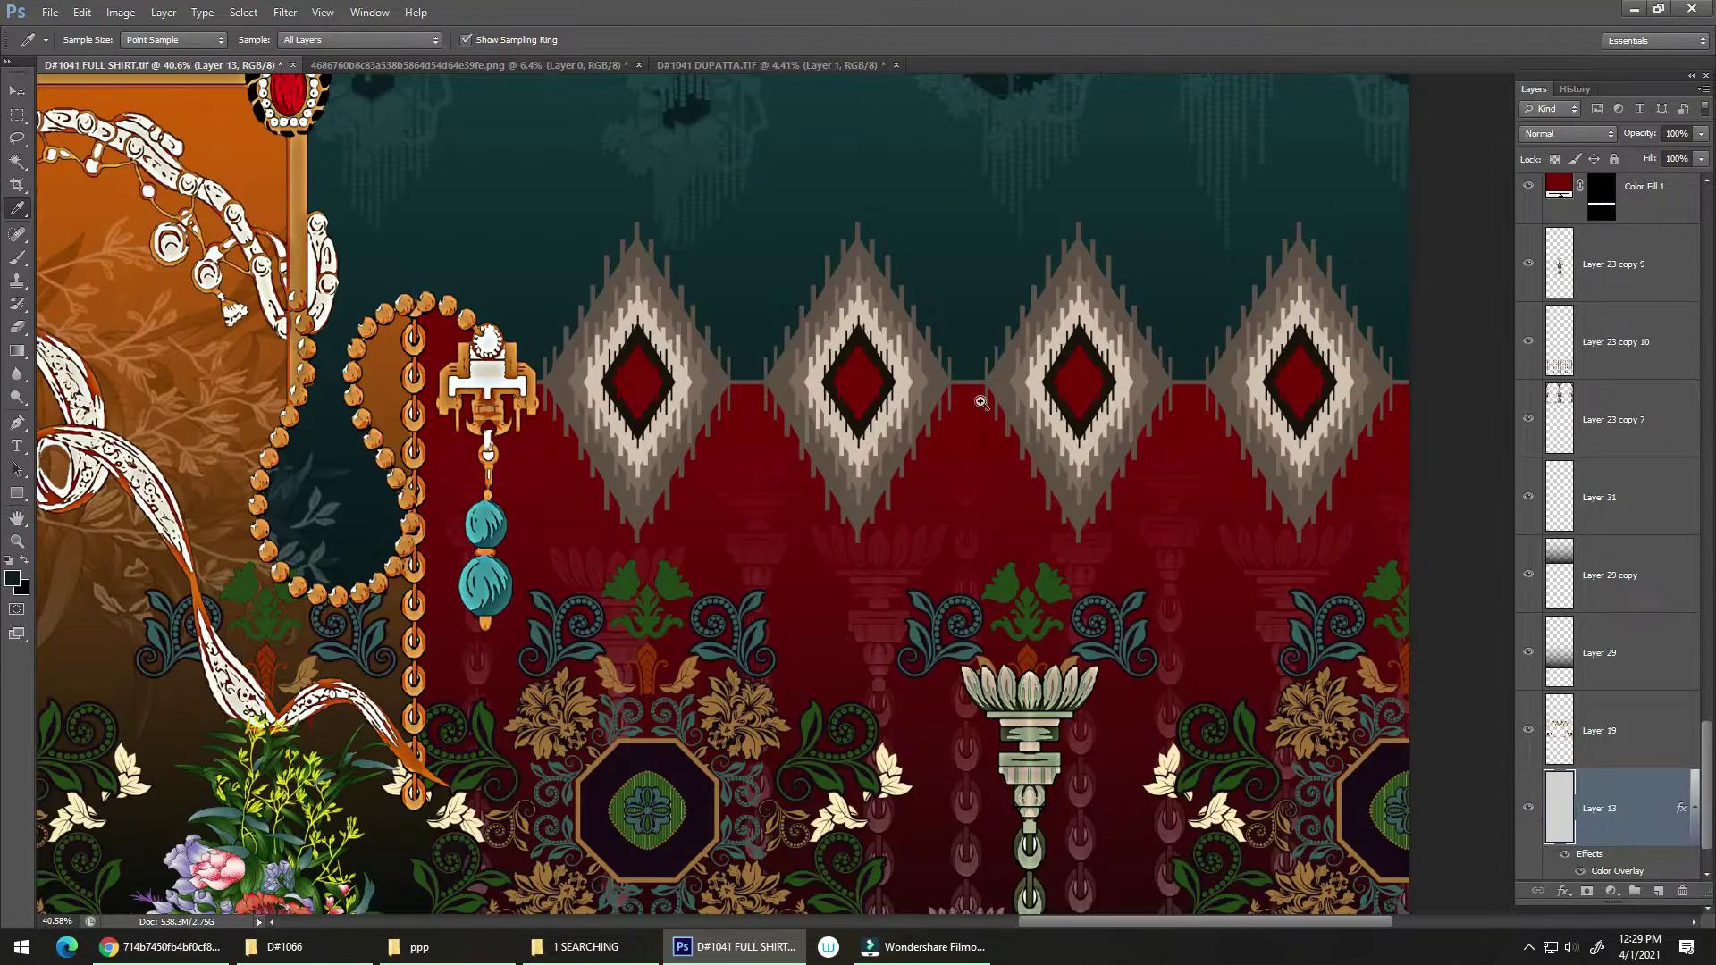
In the dupatta document, hide Layer 1's effects, merge it into the Background, and fill the Background with the sampled dark red
click(725, 66)
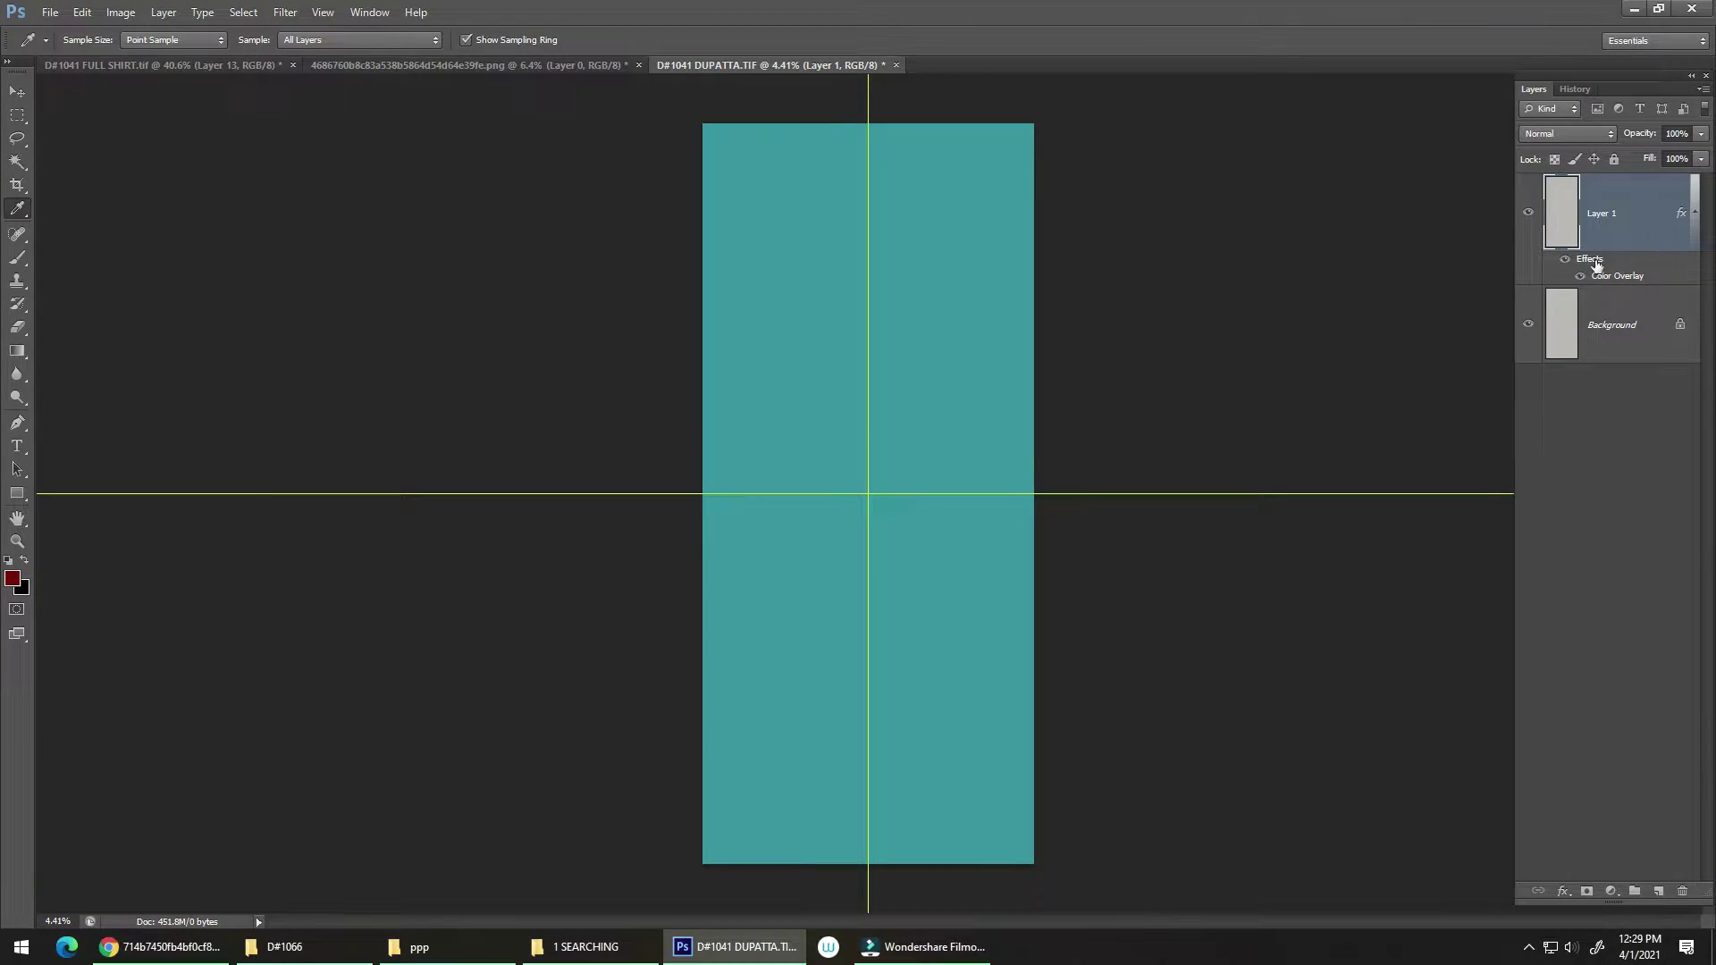
click(1564, 261)
key(ctrl+e)
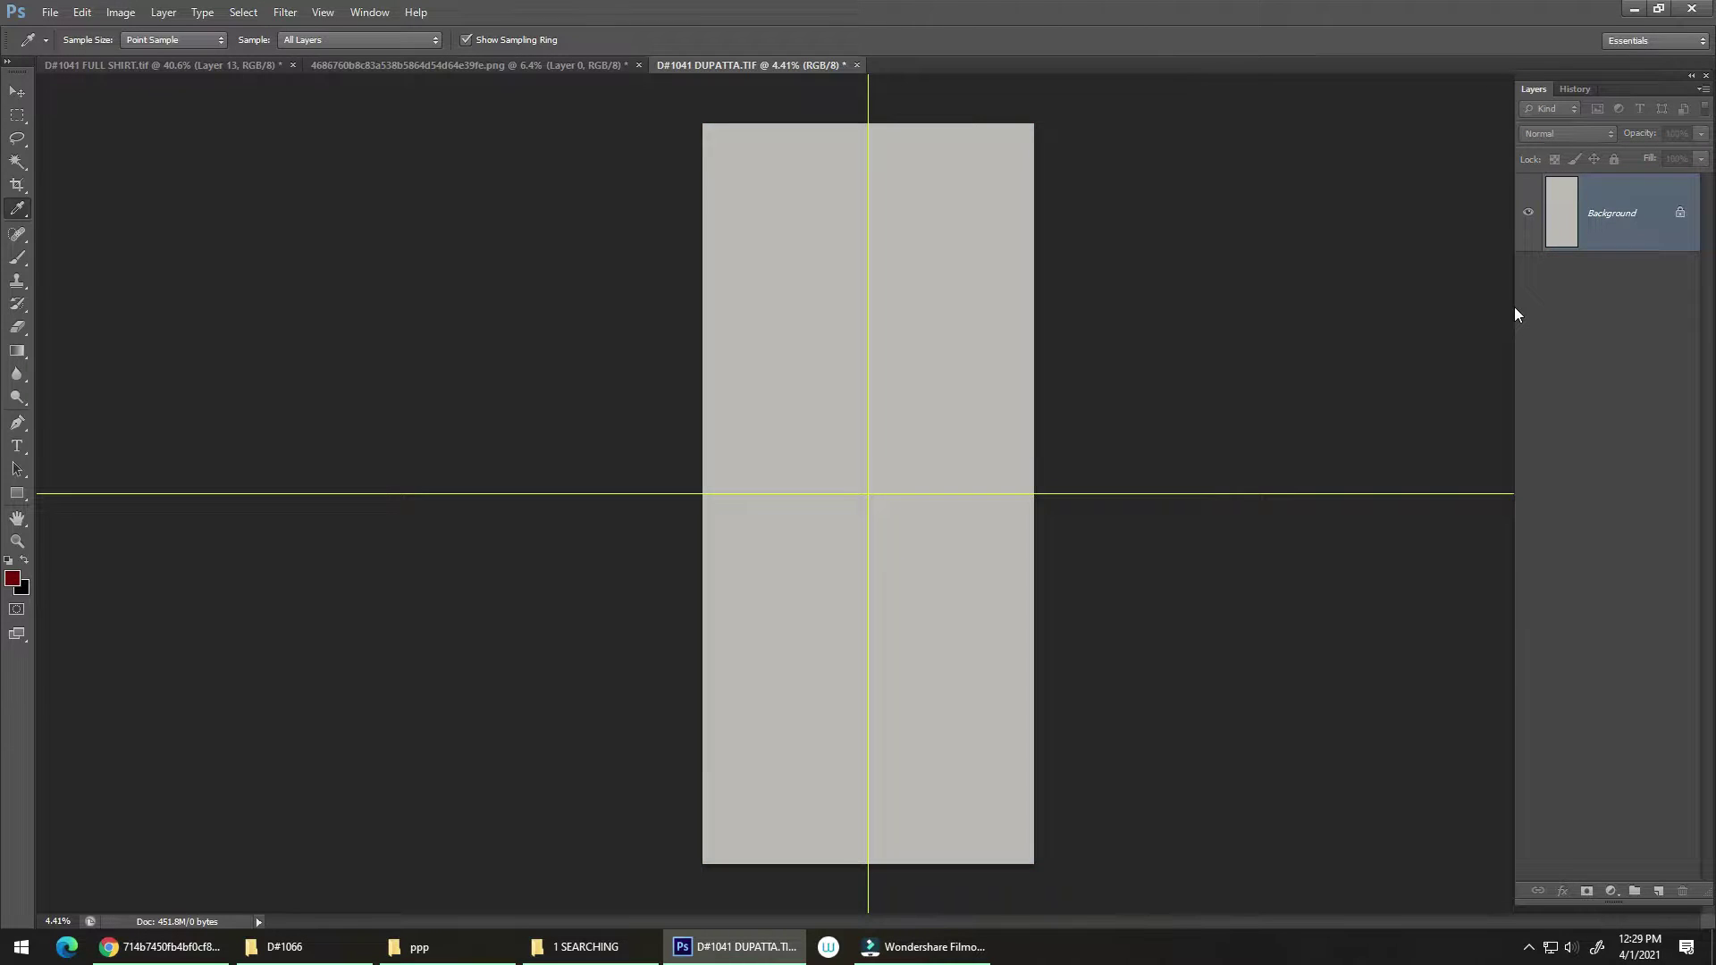
key(alt+BackSpace)
key(v)
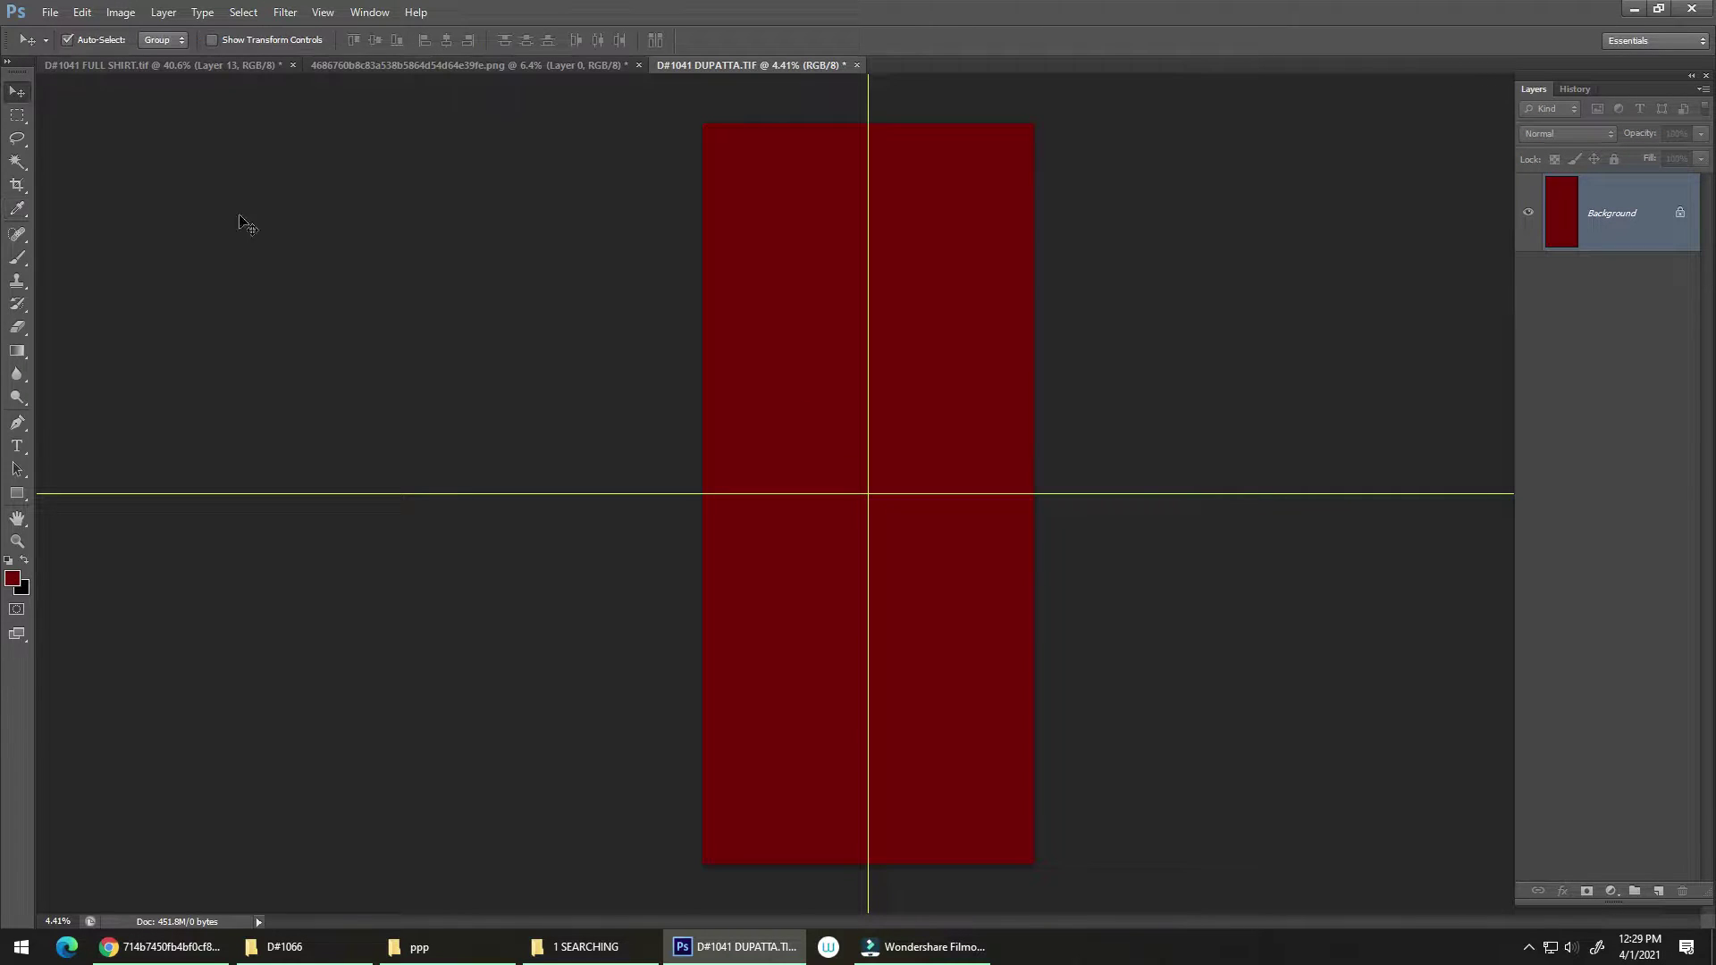
Sample the teal at the top edge of the full shirt artwork as the foreground colour and return to the dupatta document
click(241, 64)
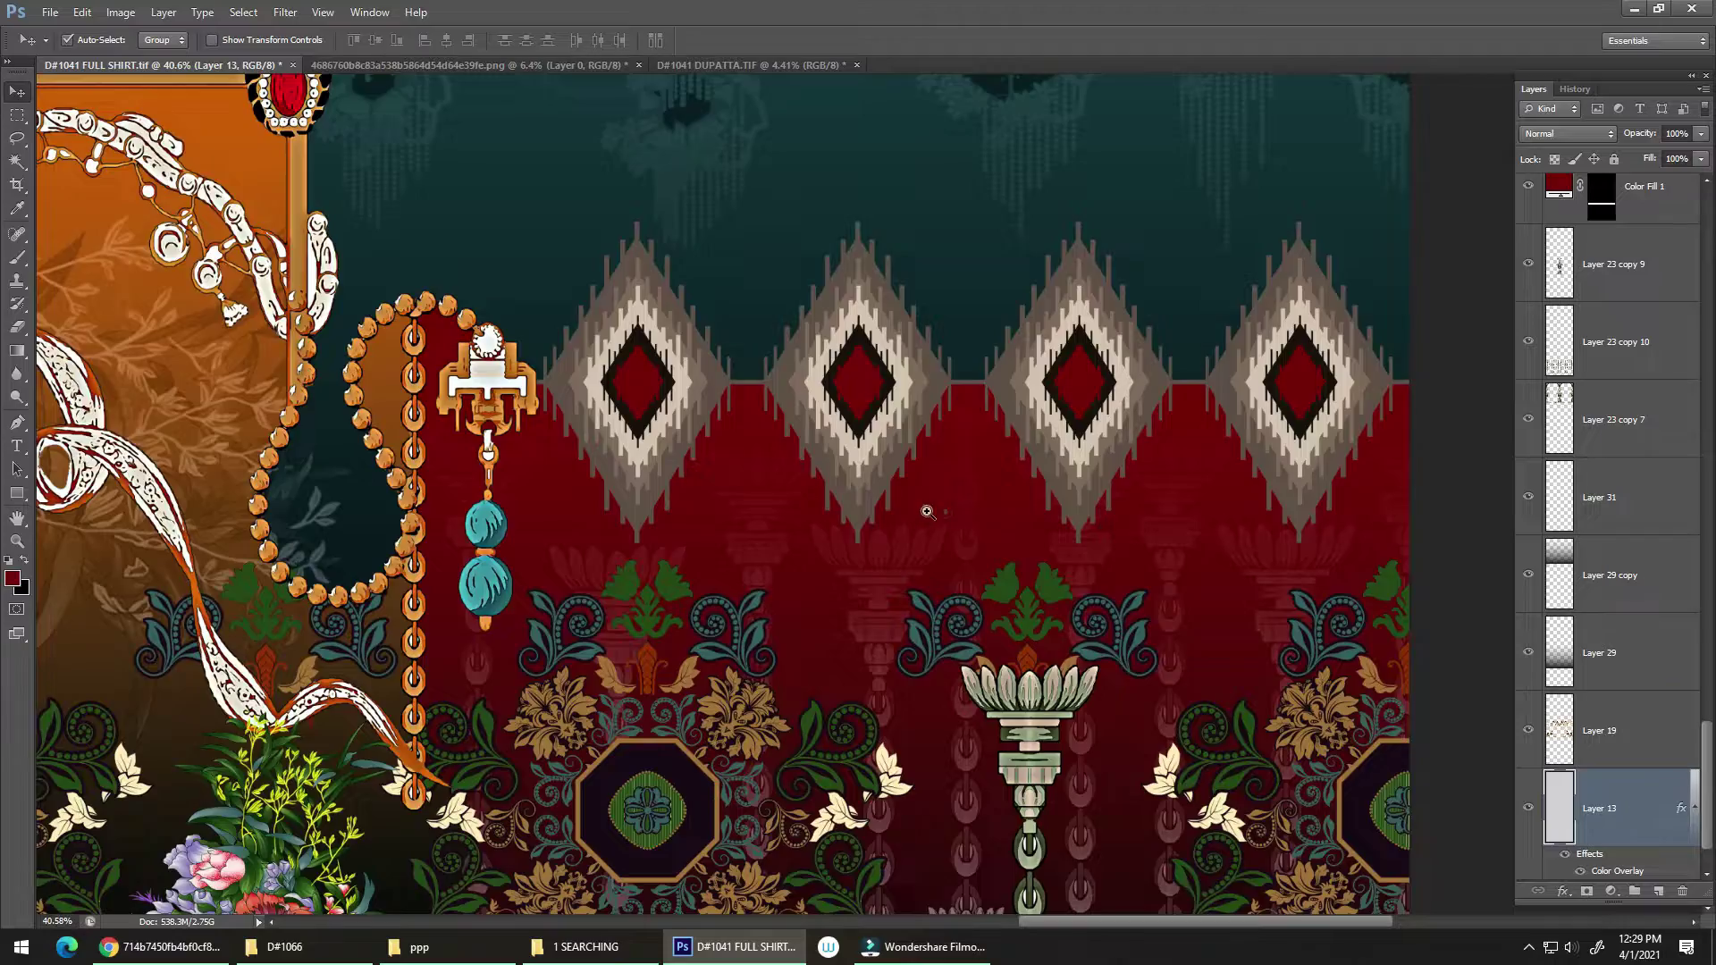
scroll(926, 511, down, 10)
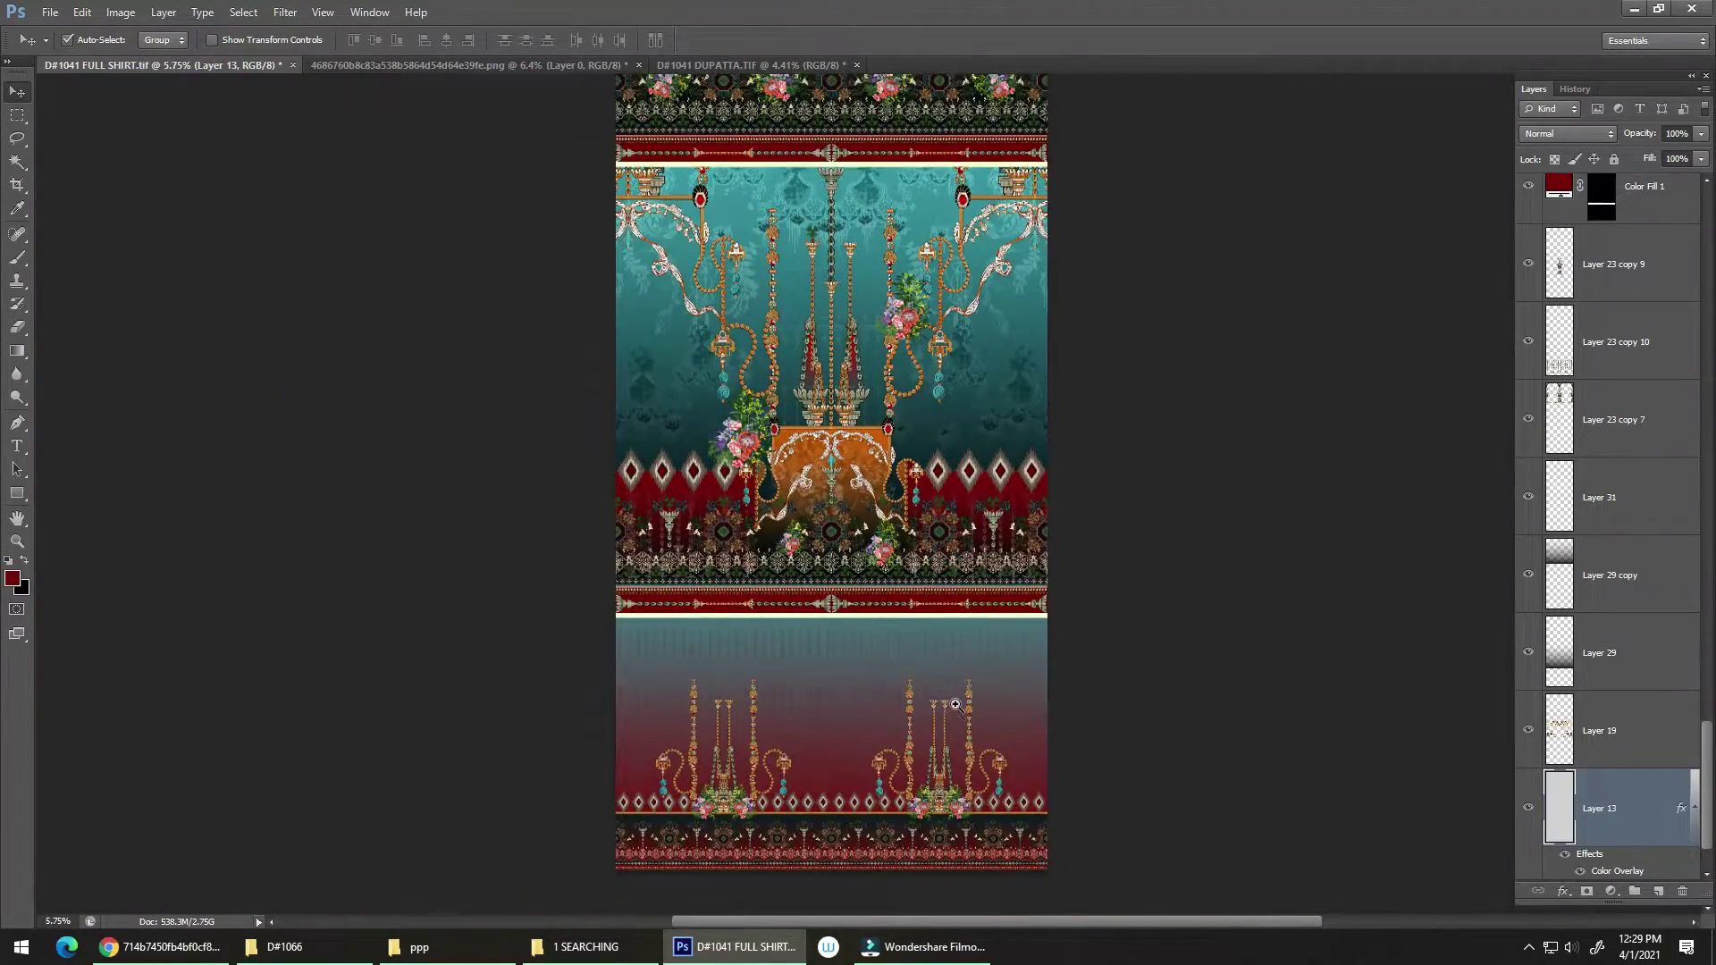
scroll(955, 705, down, 3)
scroll(972, 149, up, 8)
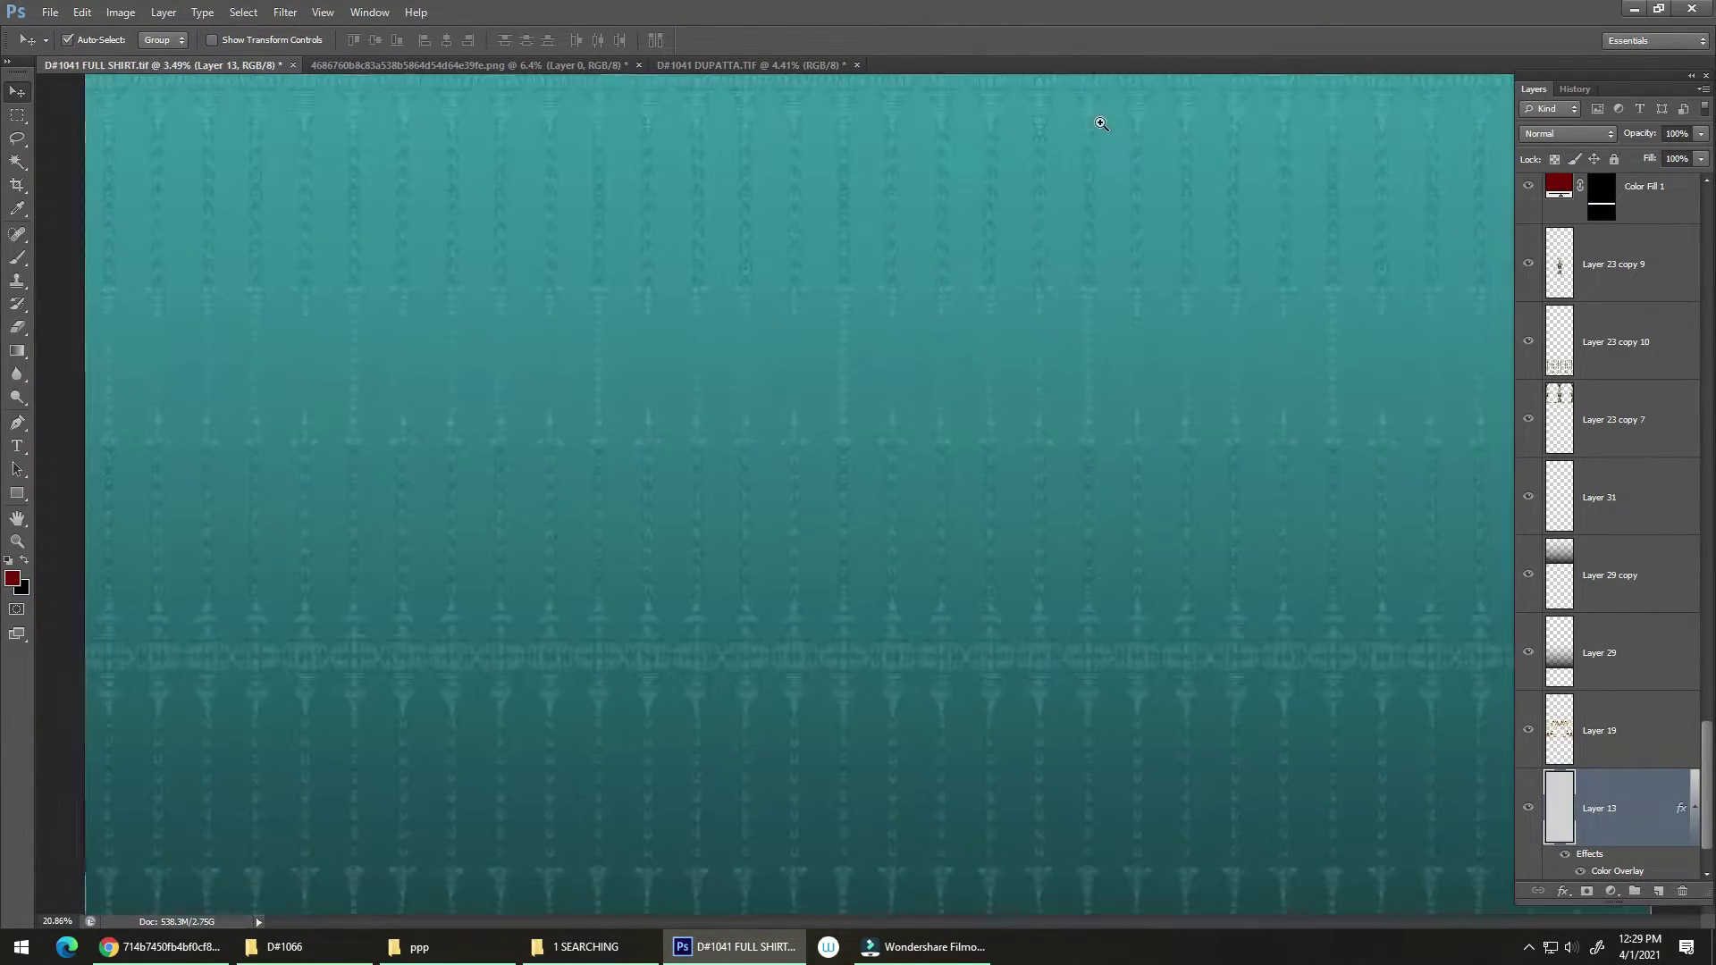
scroll(892, 512, up, 5)
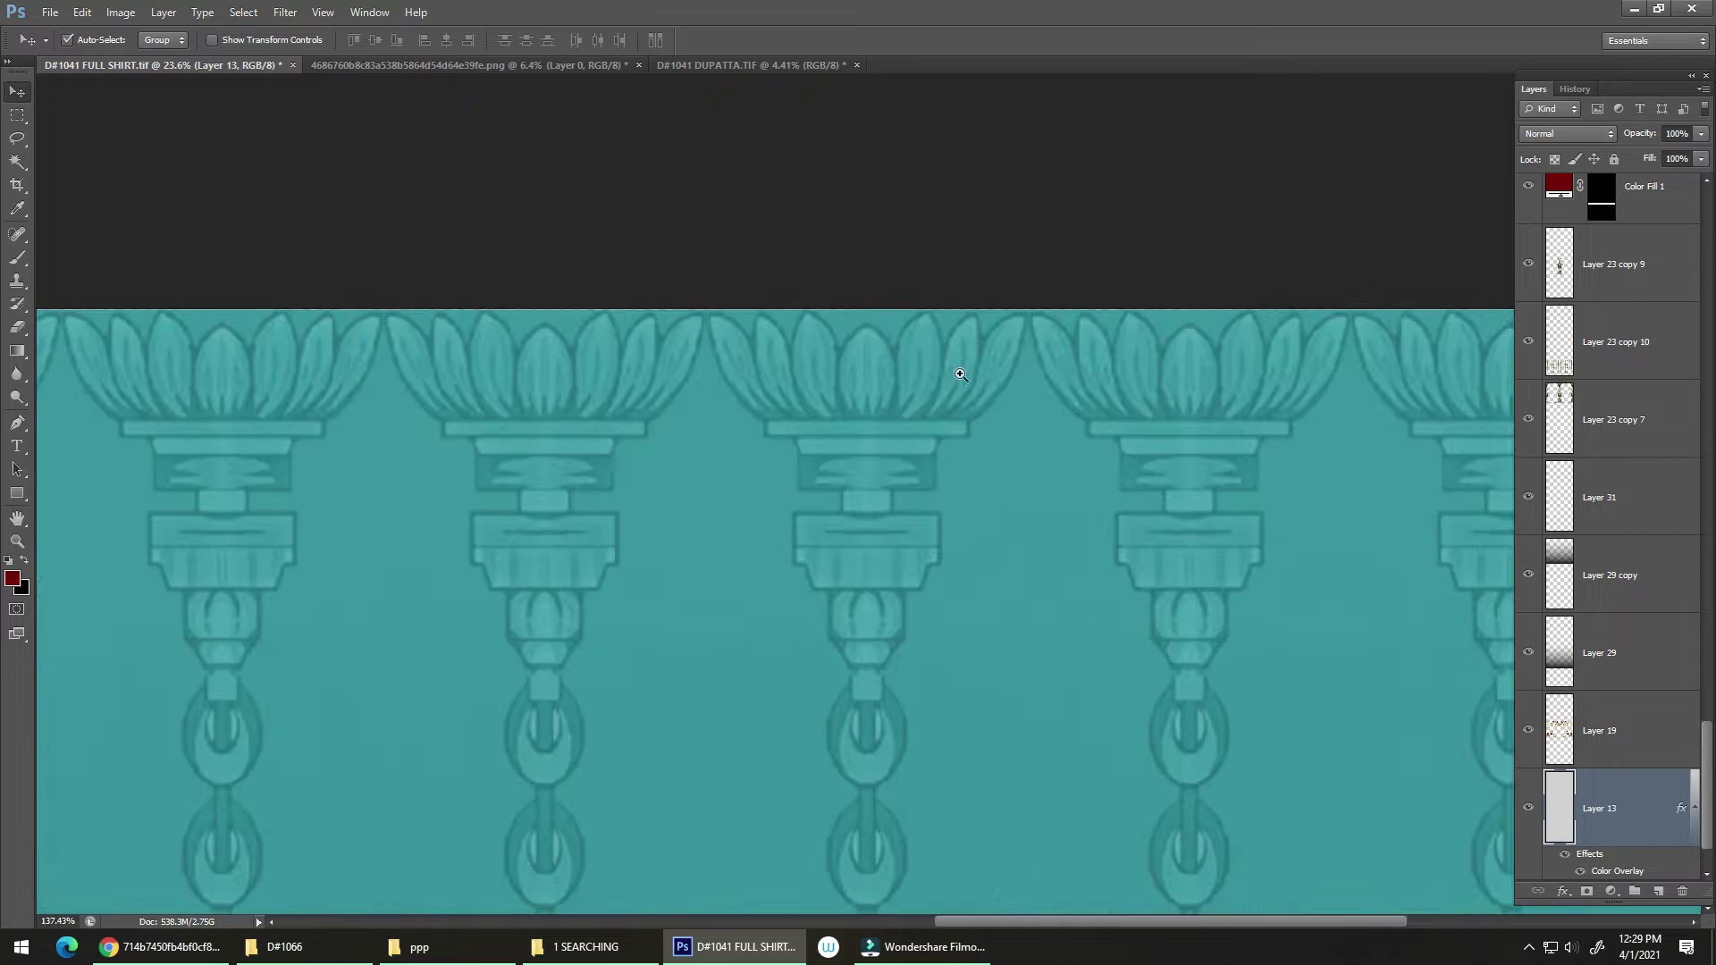
key(i)
click(1029, 350)
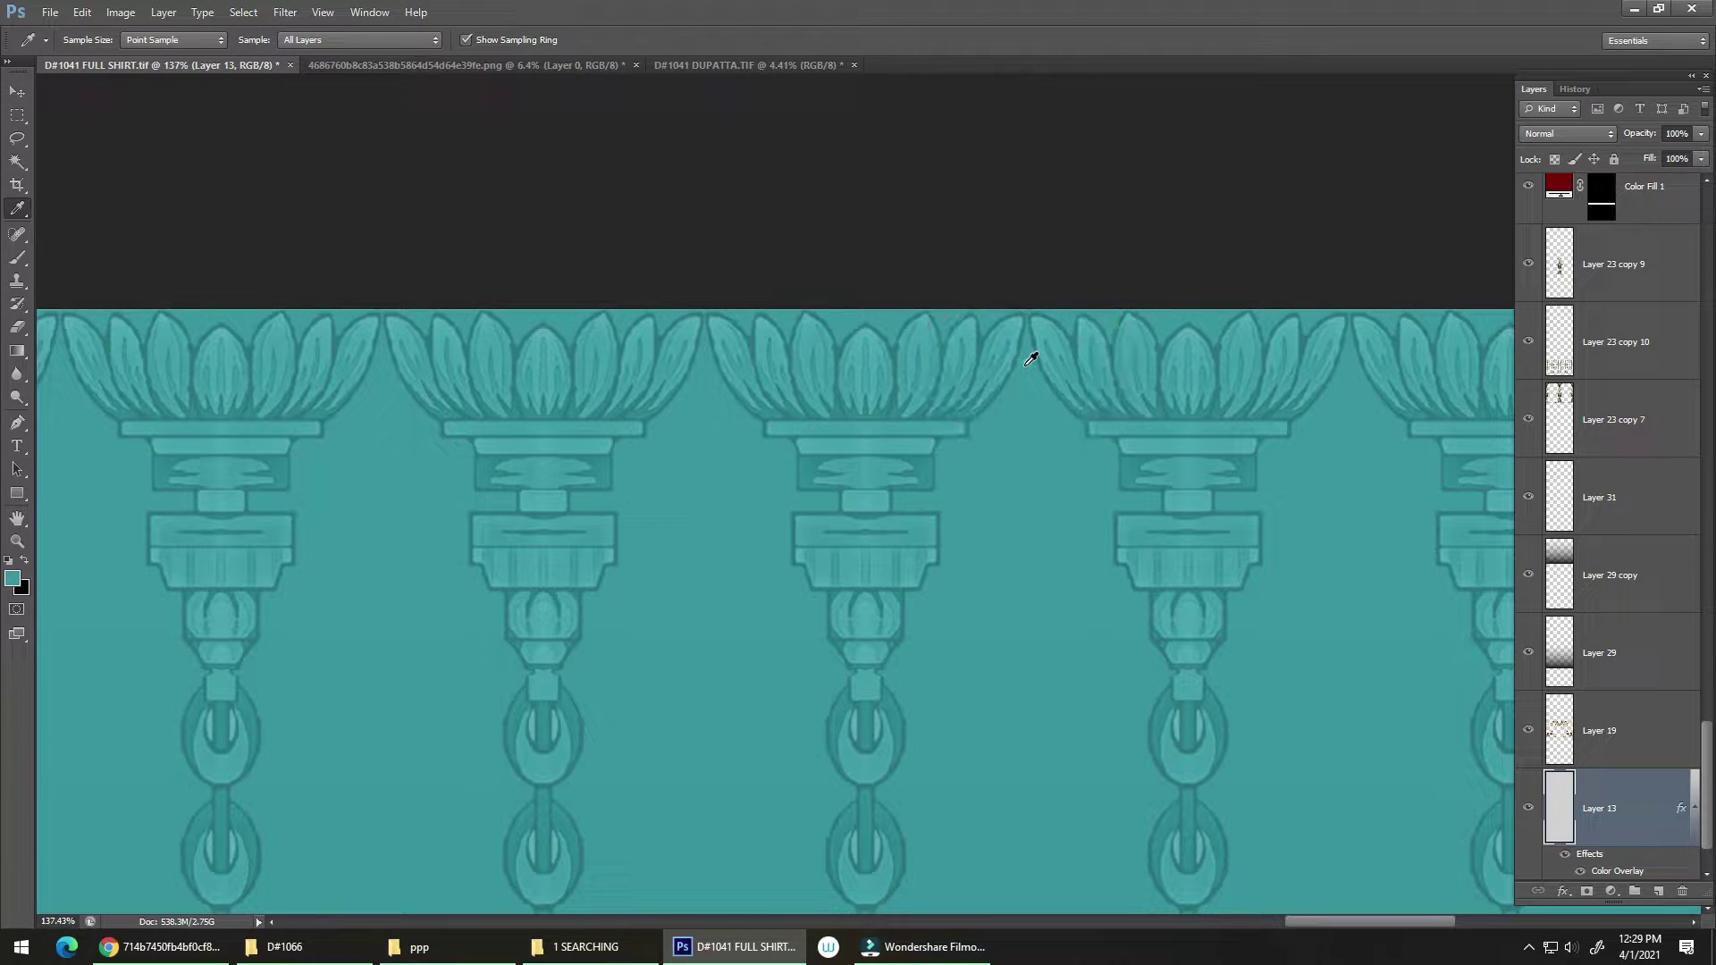
click(1026, 363)
click(688, 65)
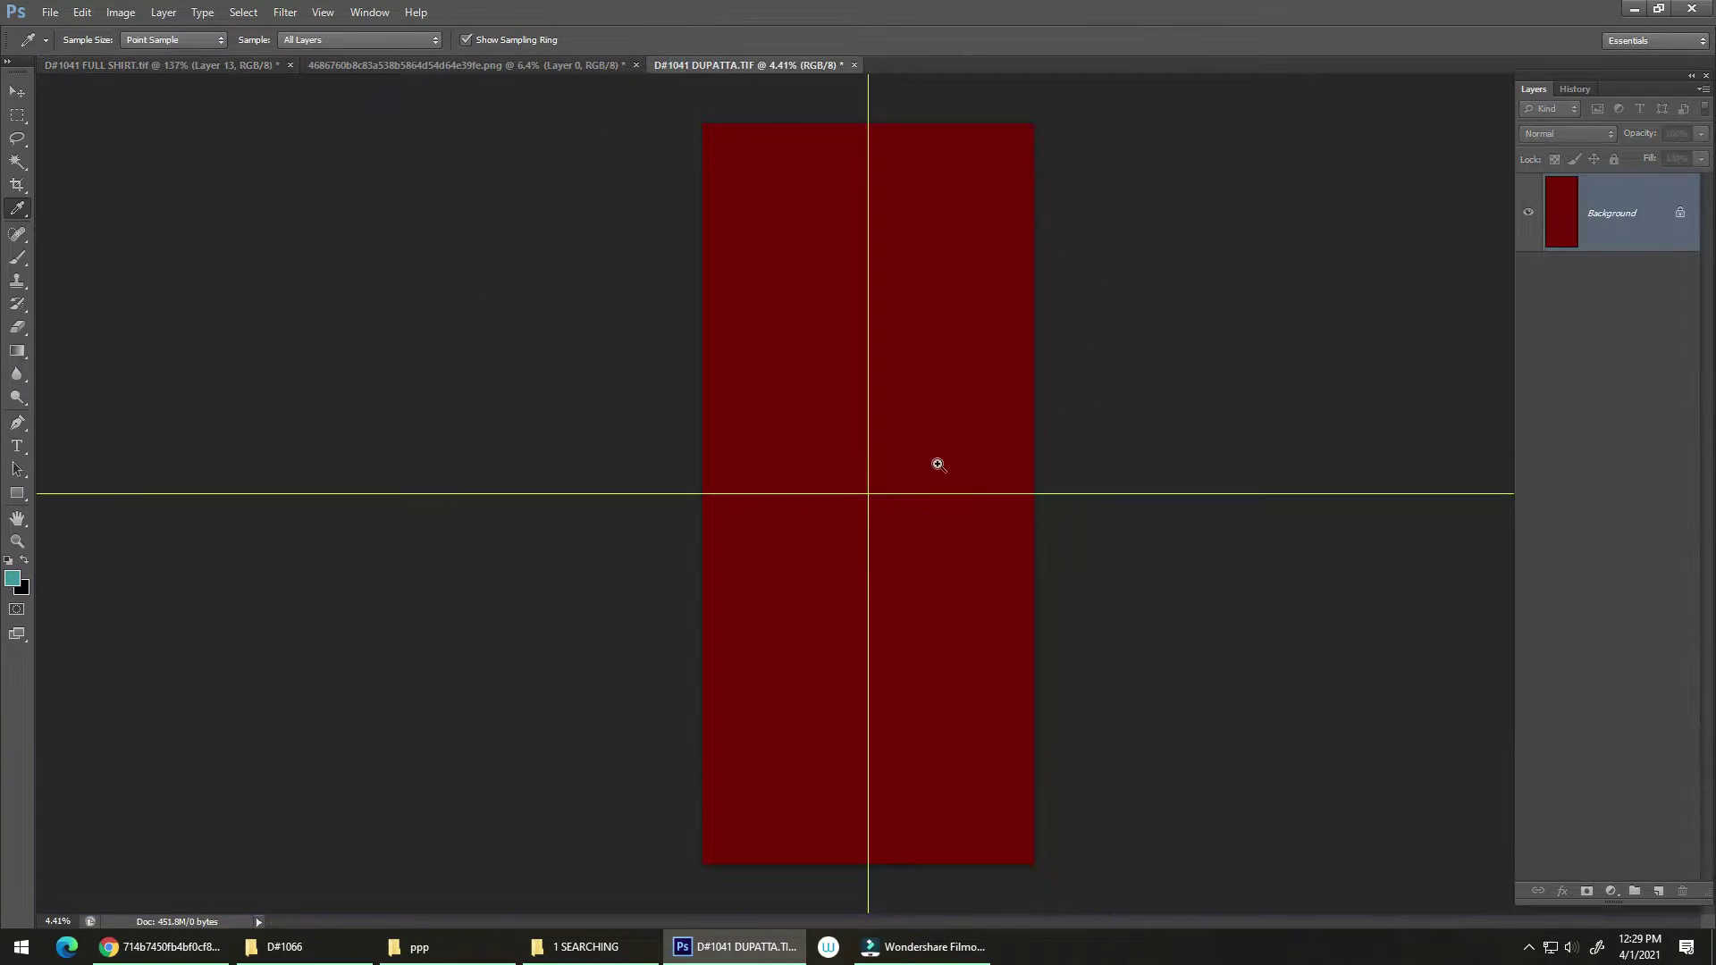
click(883, 495)
key(v)
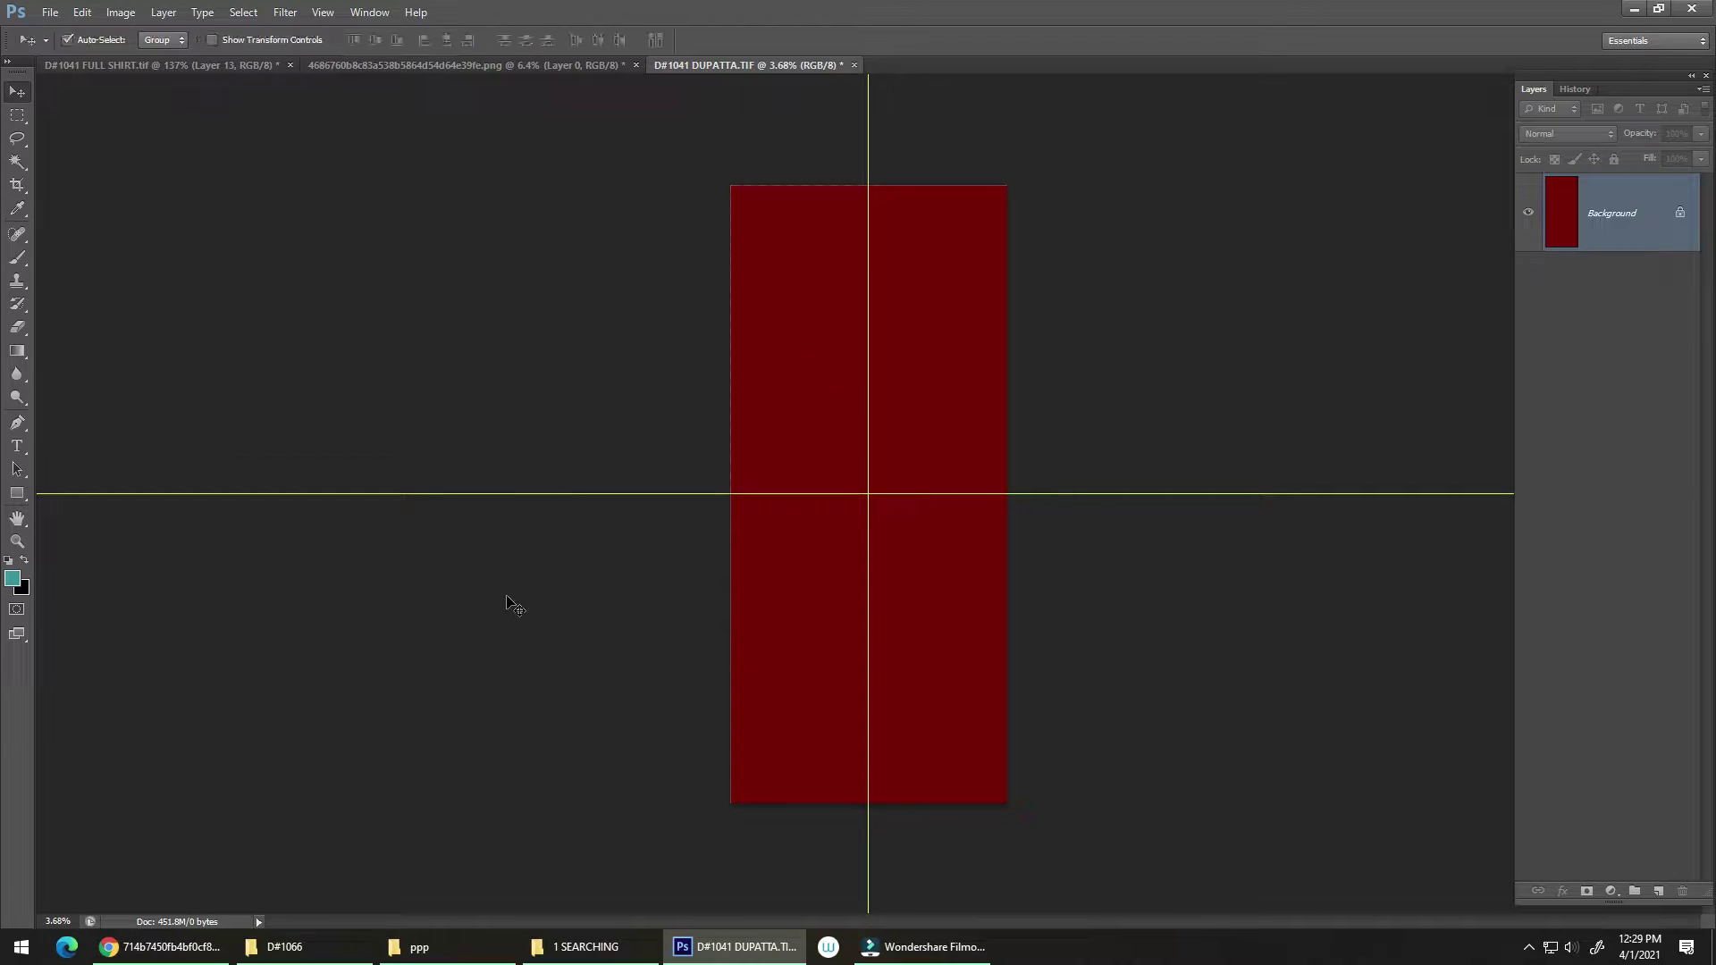
Open the diamond motif, flower bouquet and hanging chain ornament PNGs from the 1 SEARCHING folder in Photoshop
click(589, 945)
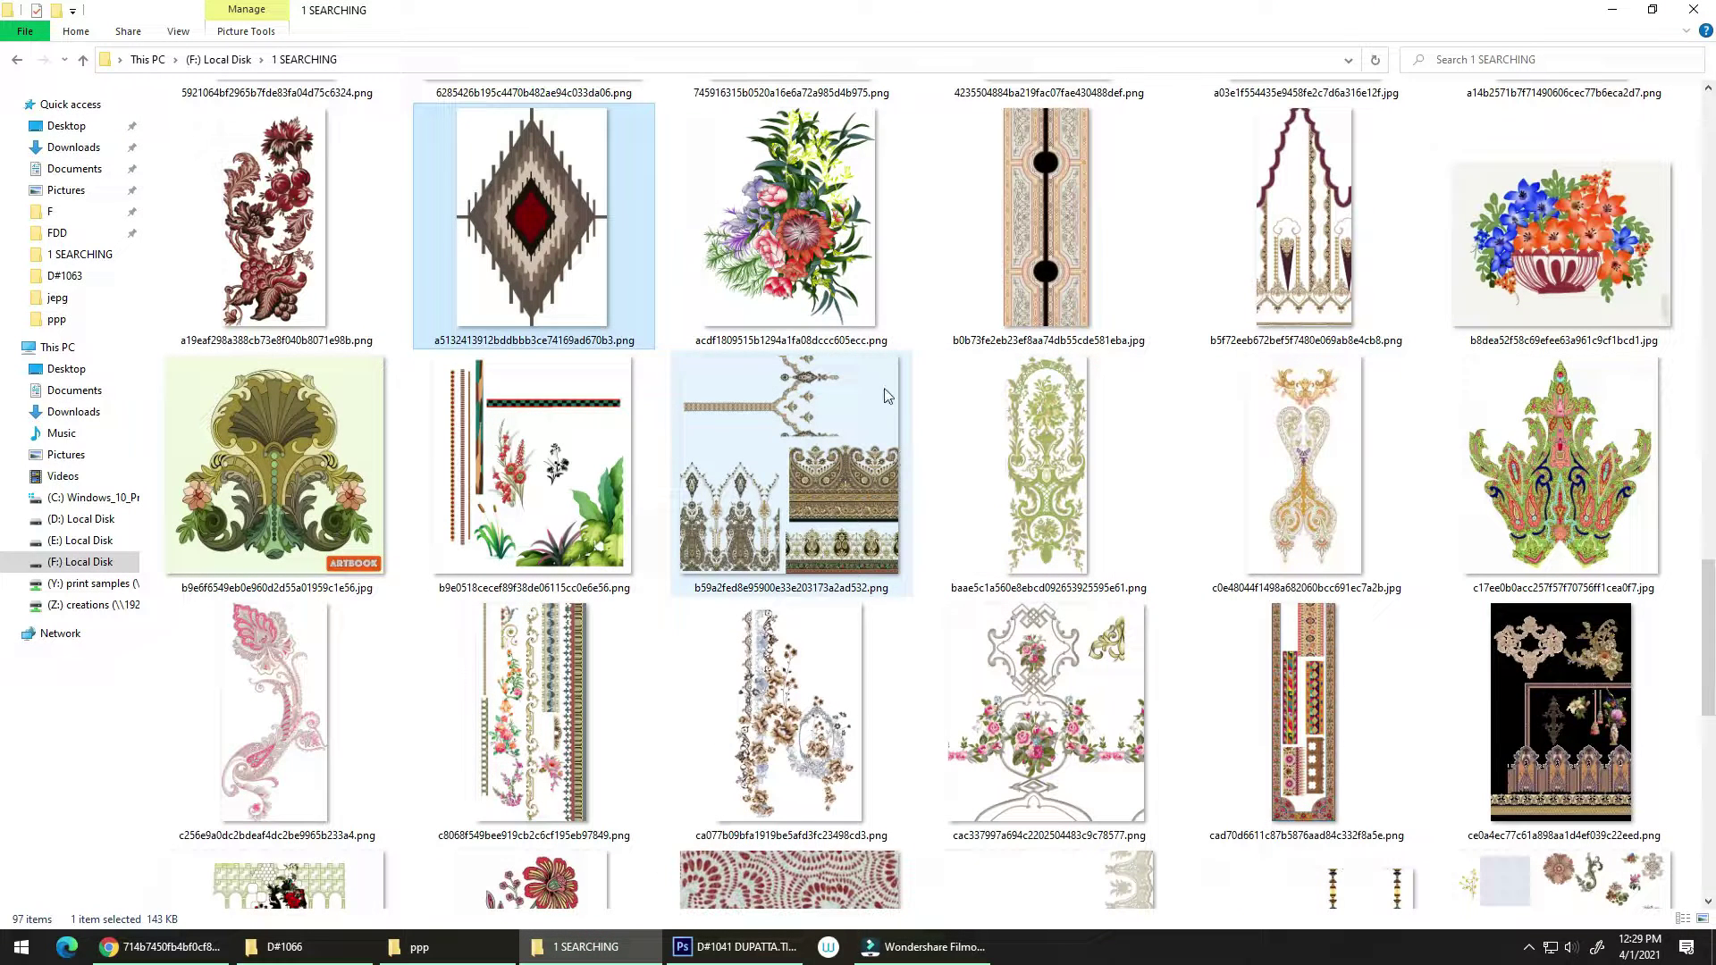
ctrl+click(810, 258)
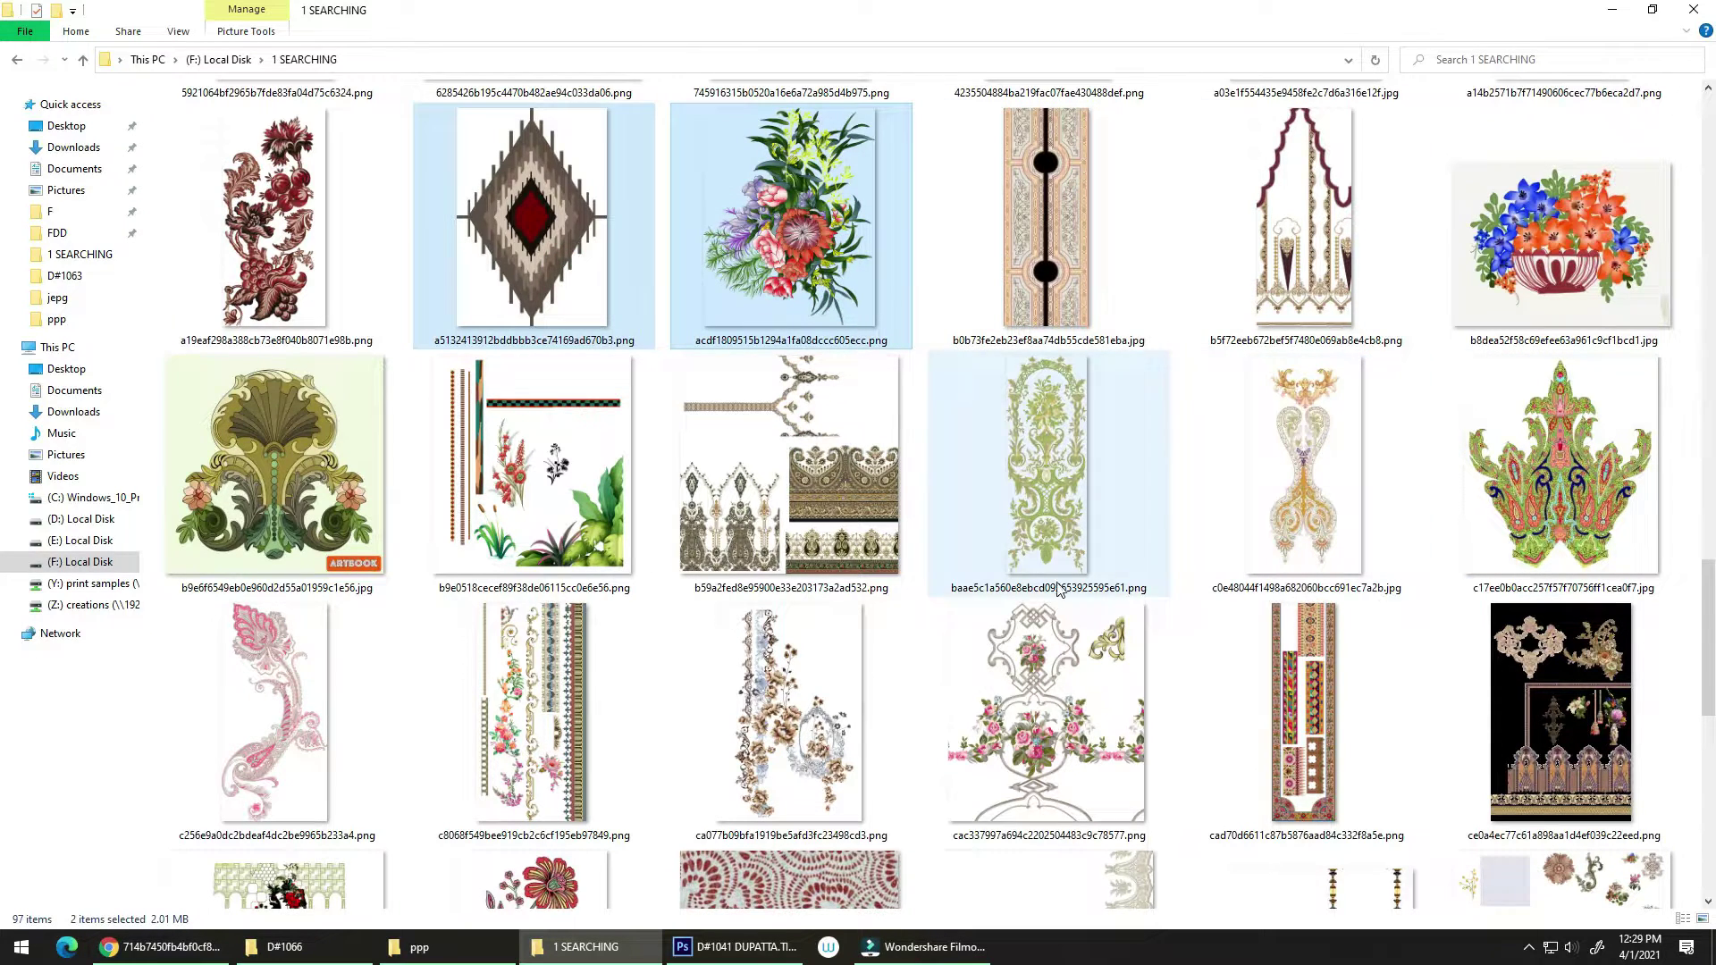
scroll(1050, 420, down, 3)
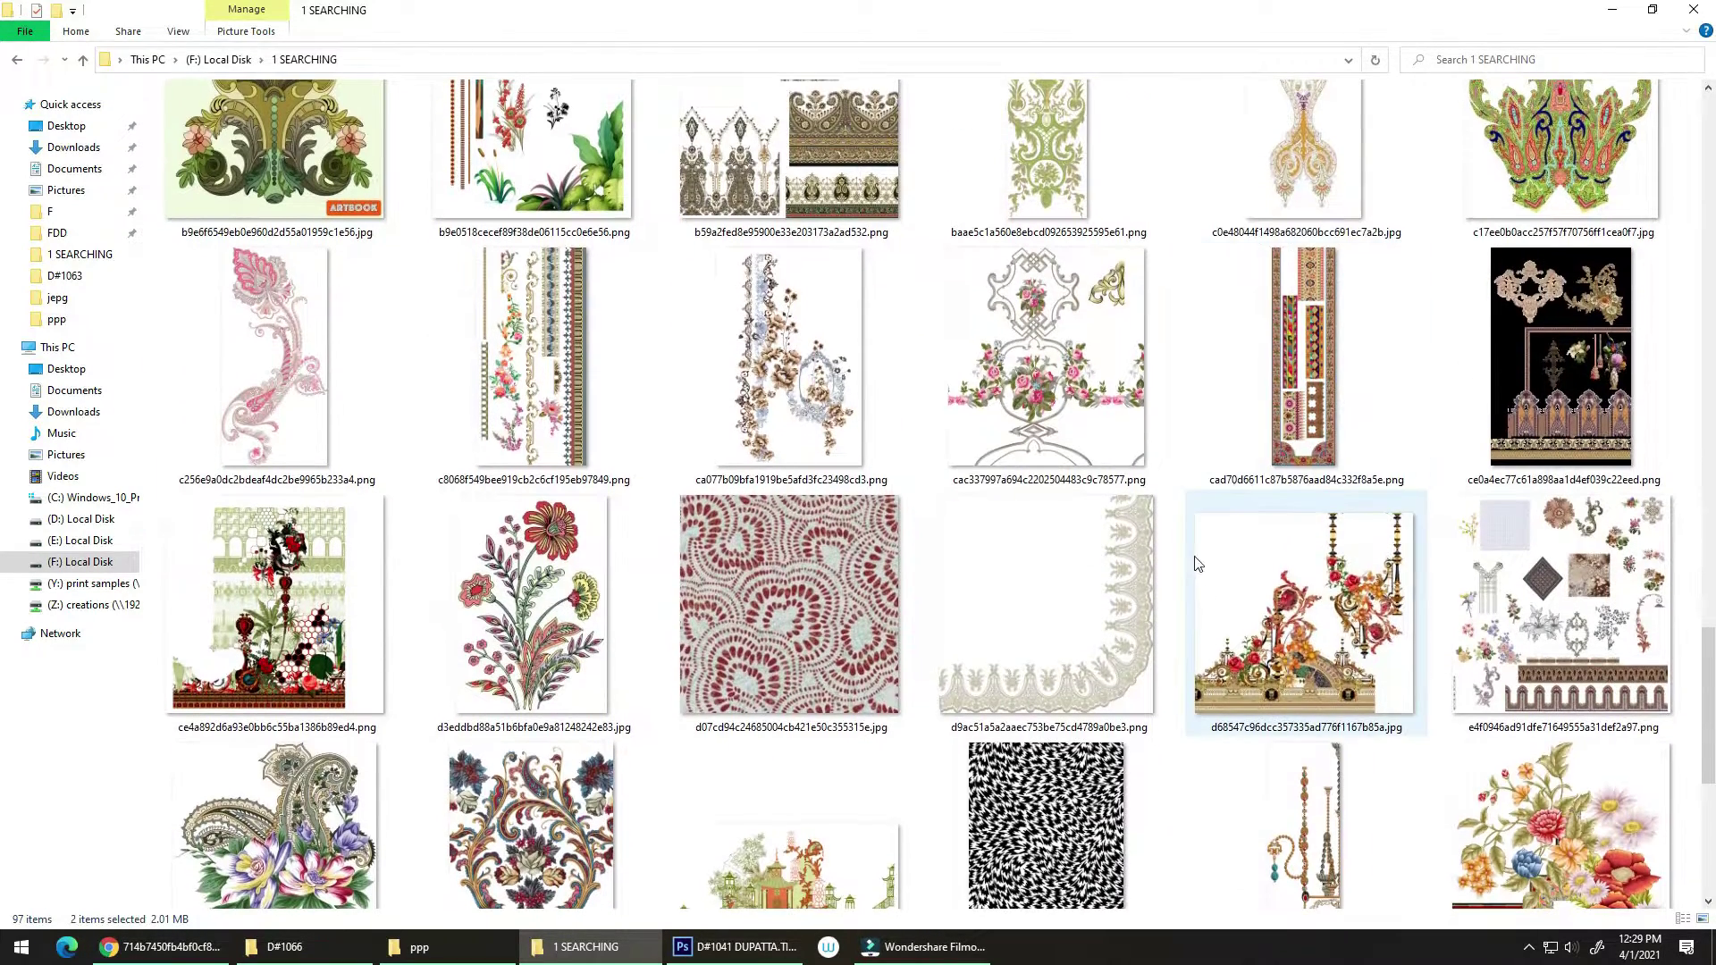
scroll(1200, 657, down, 3)
scroll(1197, 652, down, 1)
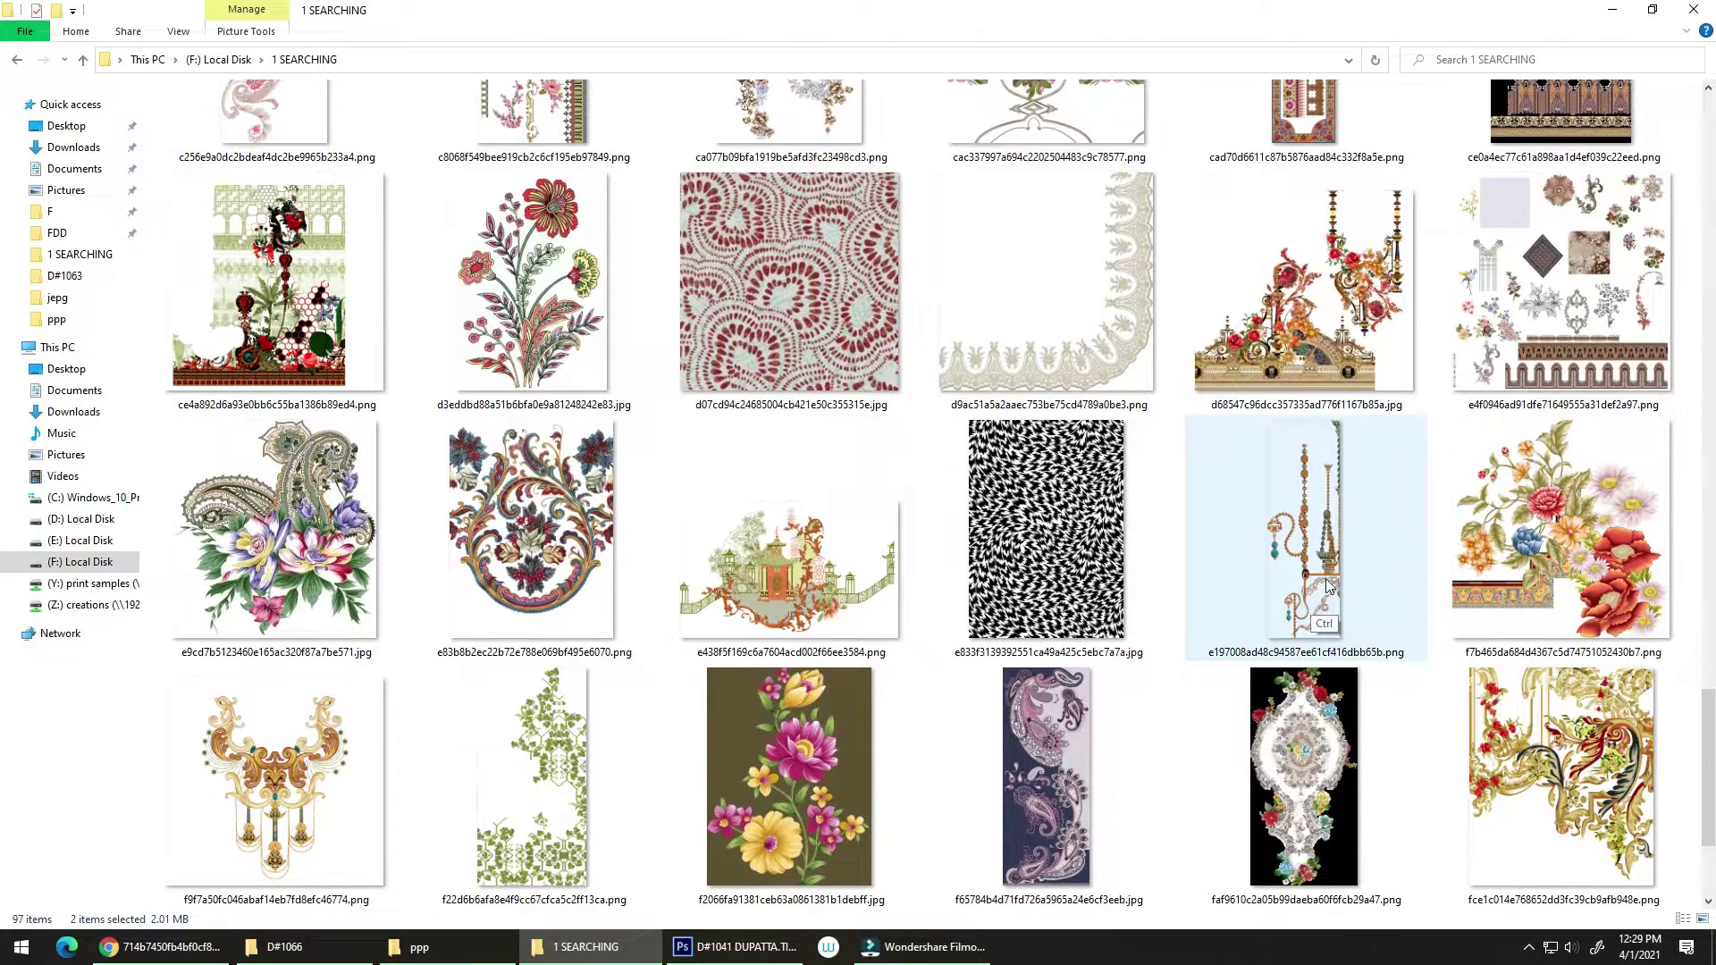
drag(1329, 585, 1599, 495)
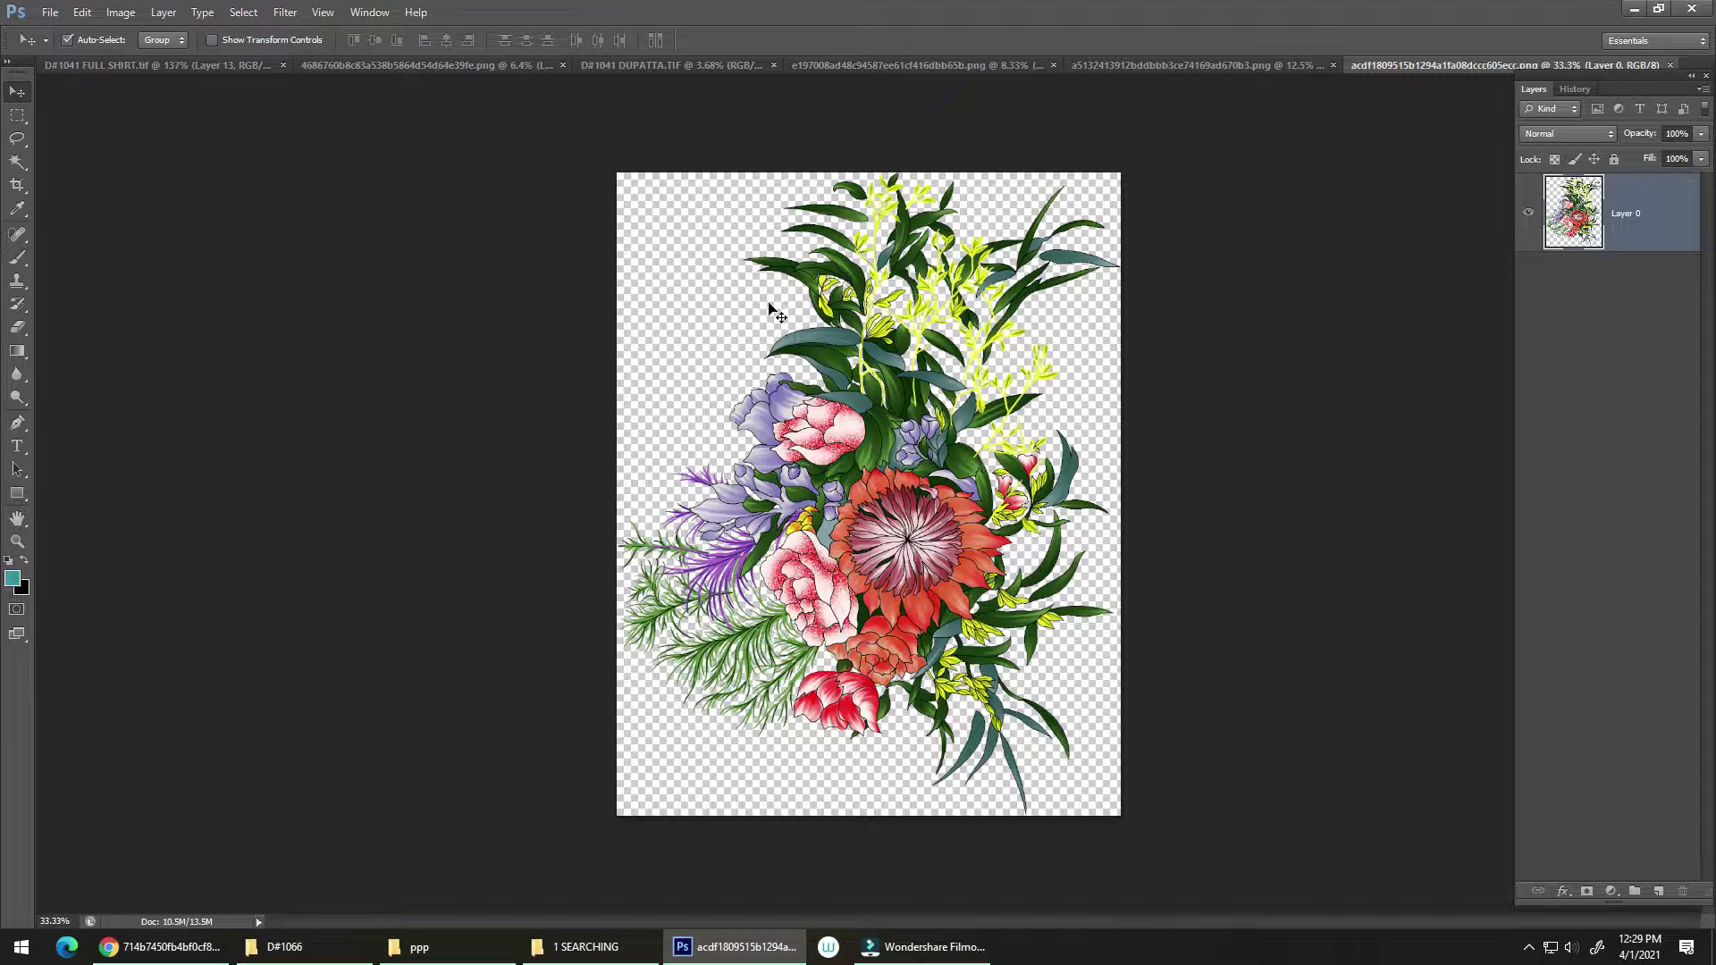
Place the hanging chain ornament in the dupatta's upper-right corner and scale it proportionally to about 110.65%
click(884, 66)
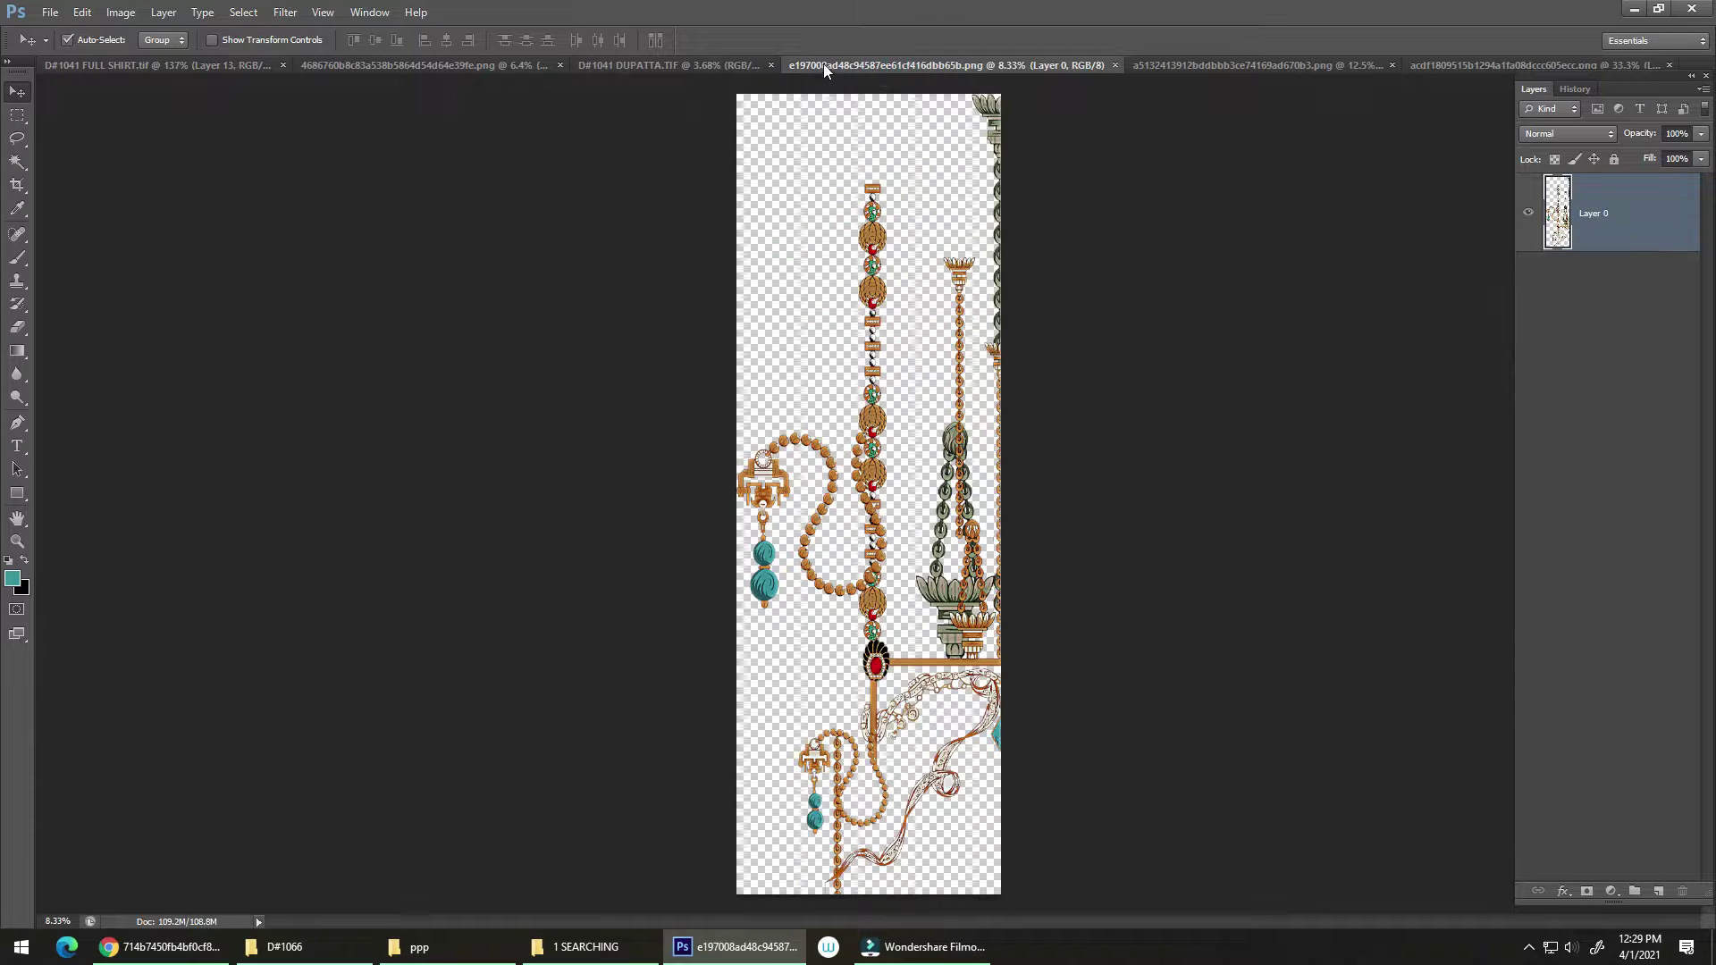
drag(868, 230, 859, 339)
key(ctrl+t)
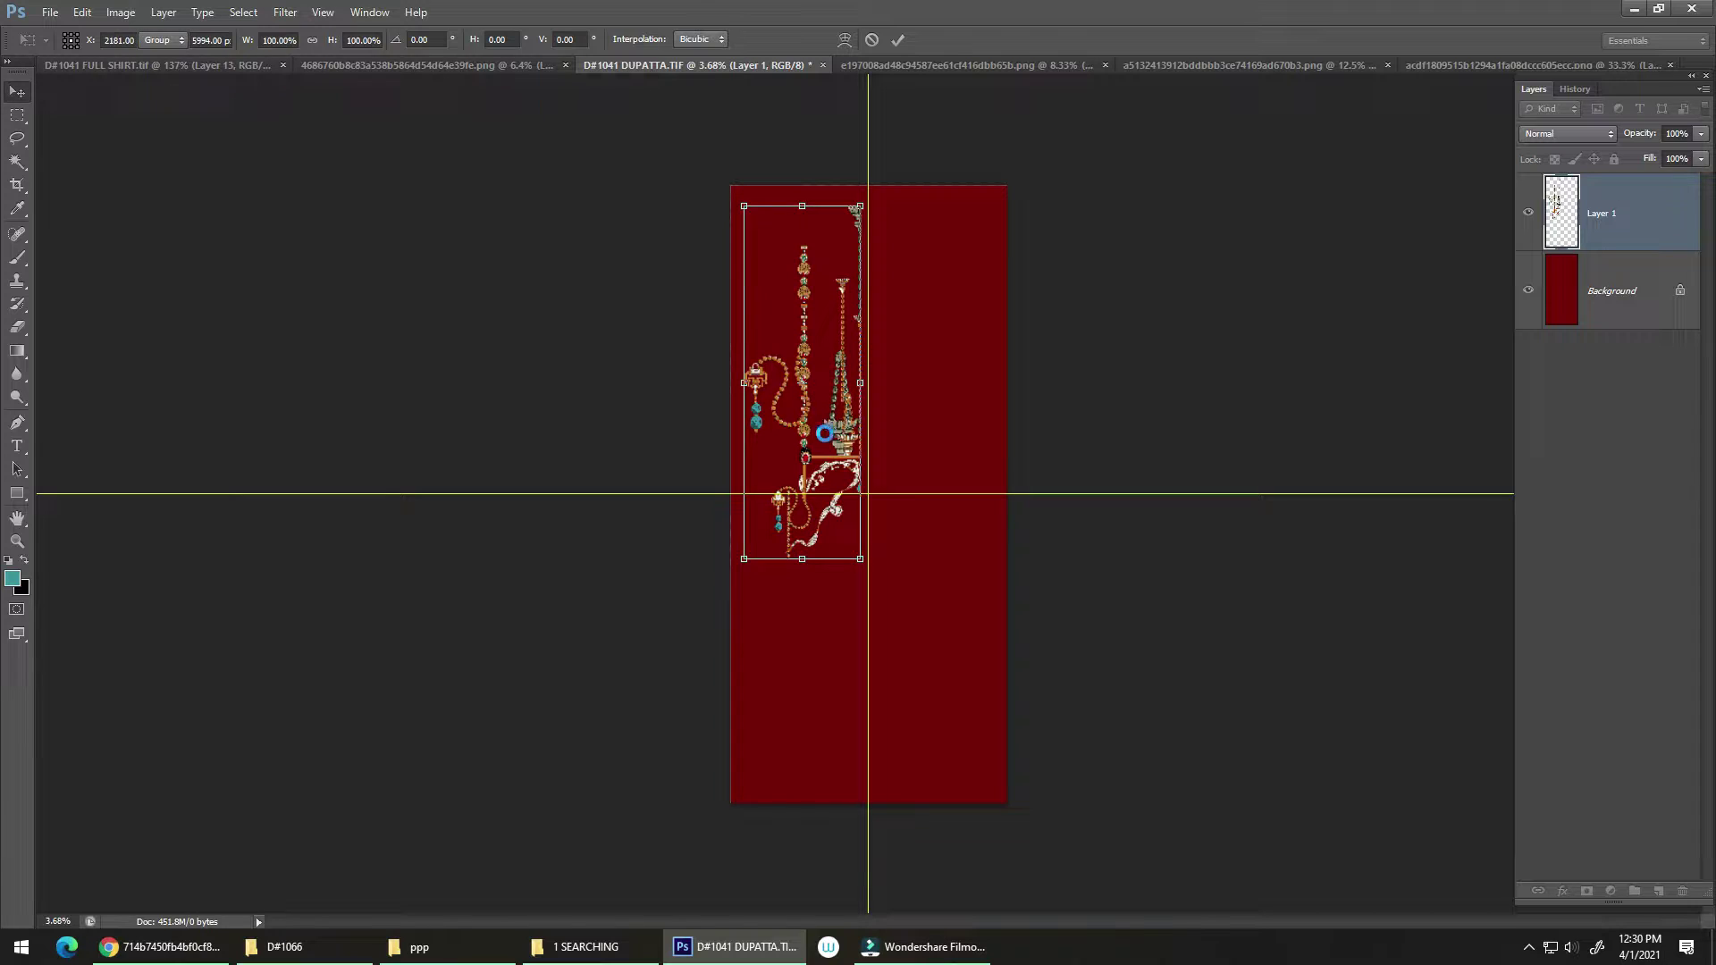
drag(849, 449, 992, 417)
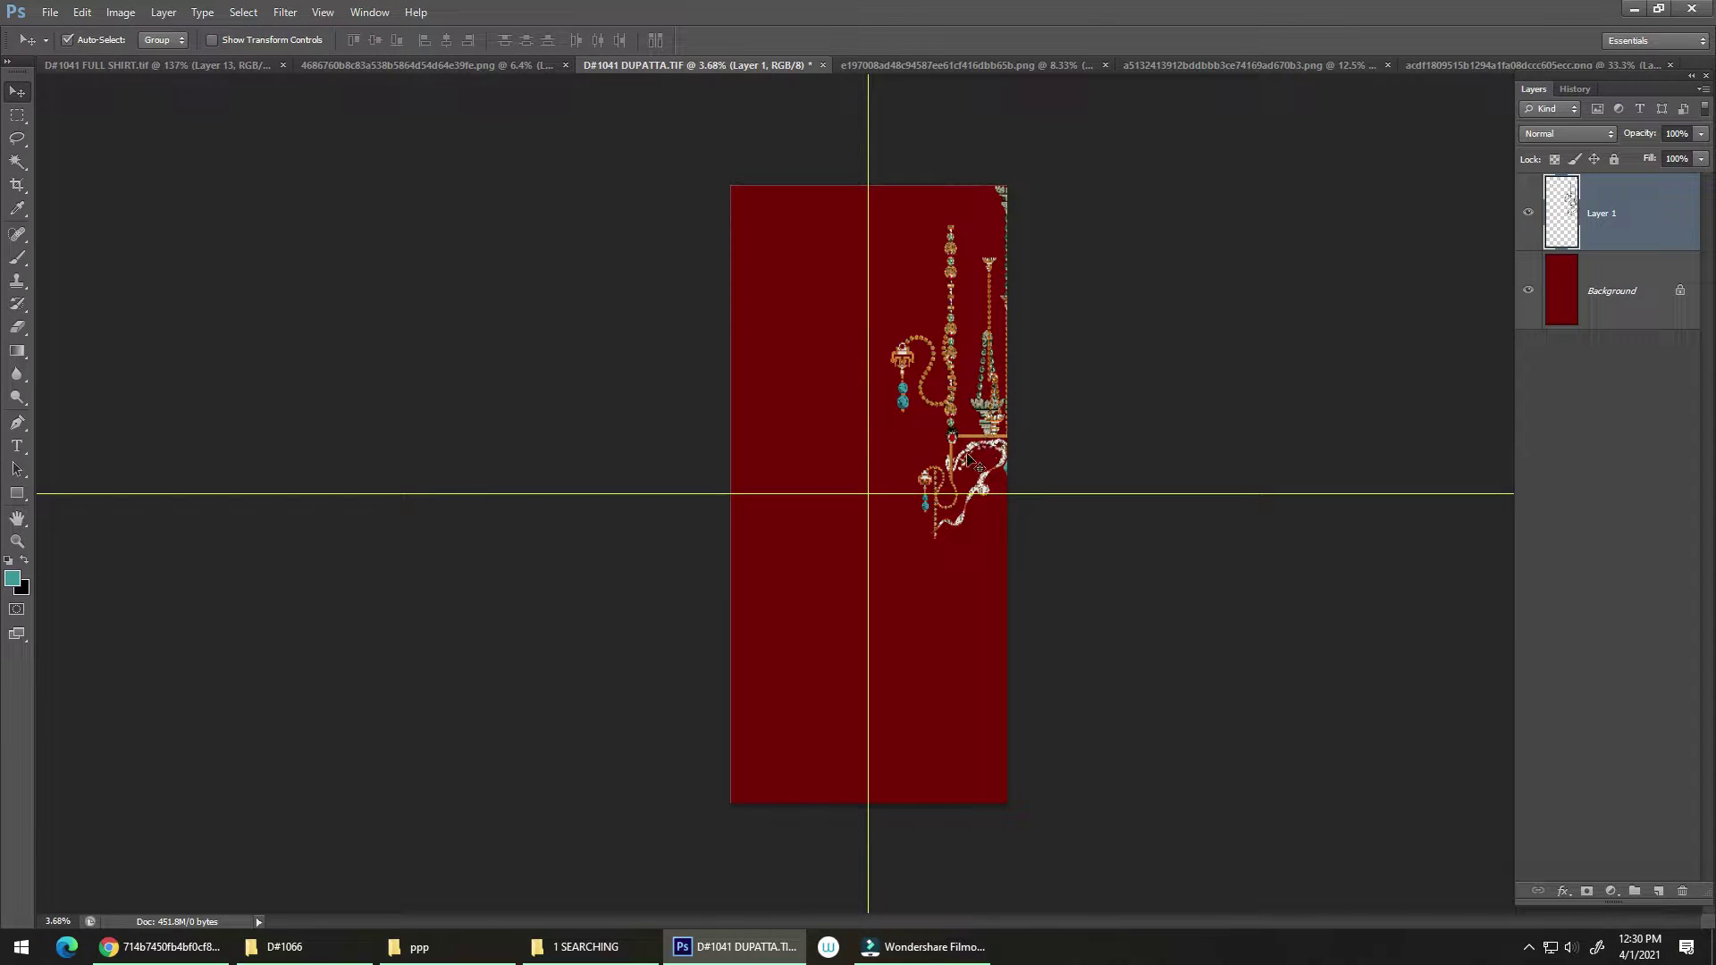
key(ctrl+t)
drag(881, 539, 877, 575)
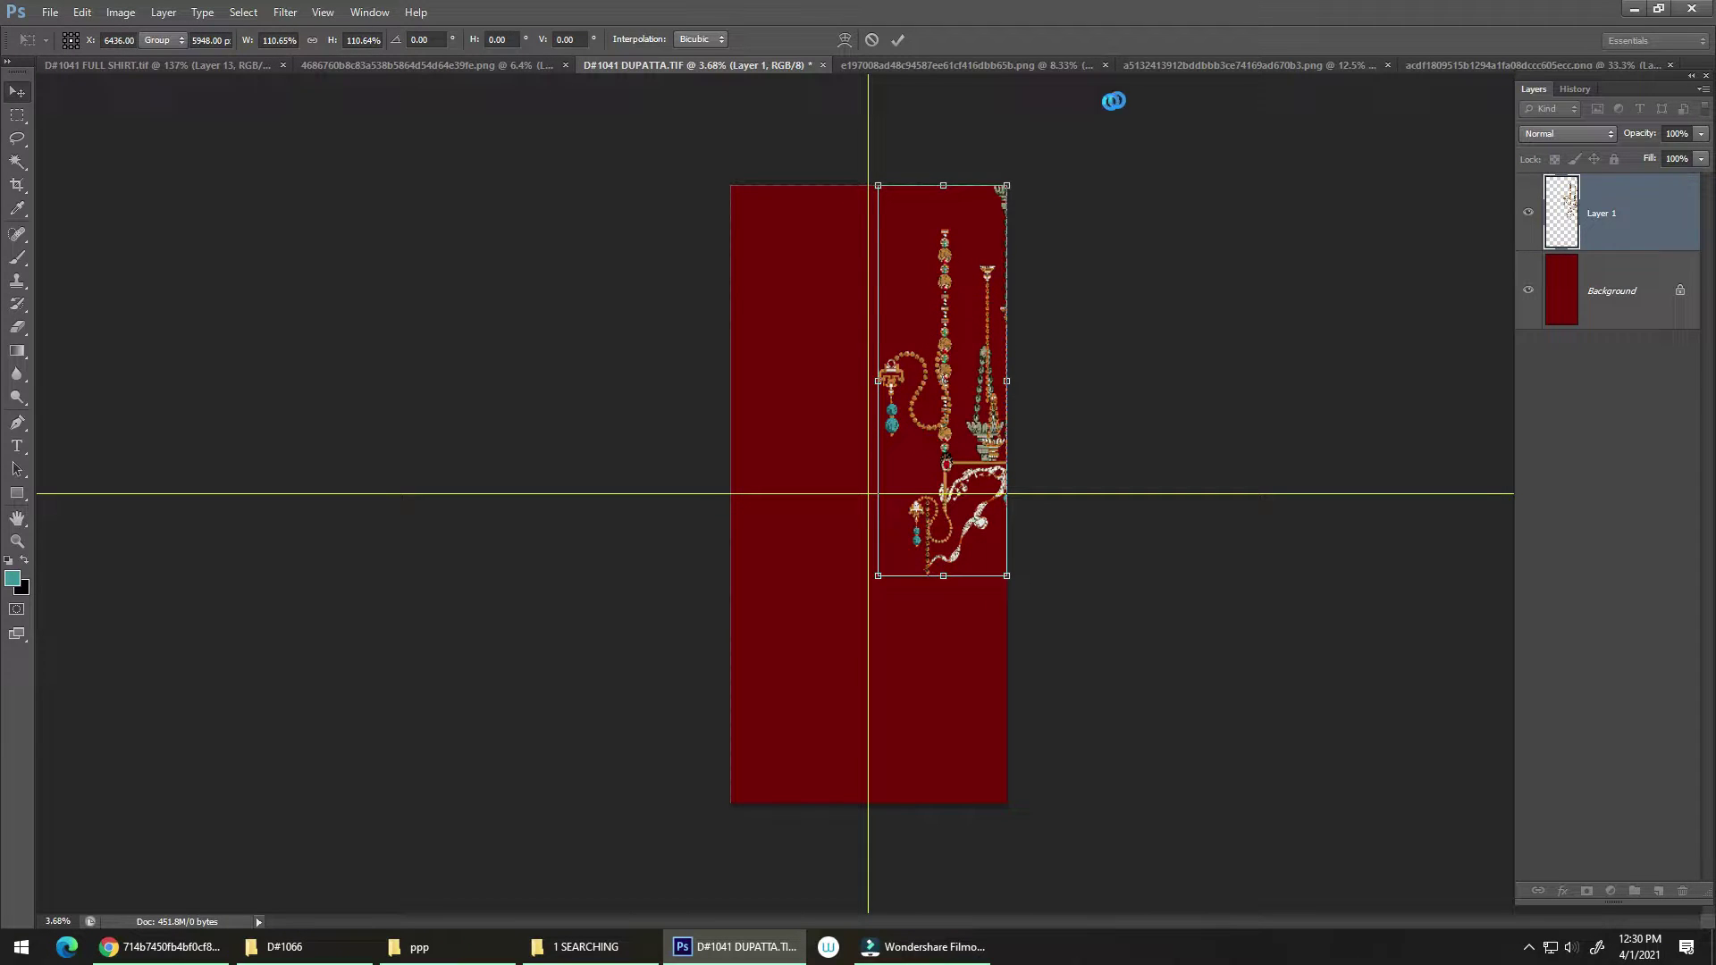
Bring the diamond motif image into the dupatta document as a new layer on the upper part of the canvas
click(1063, 64)
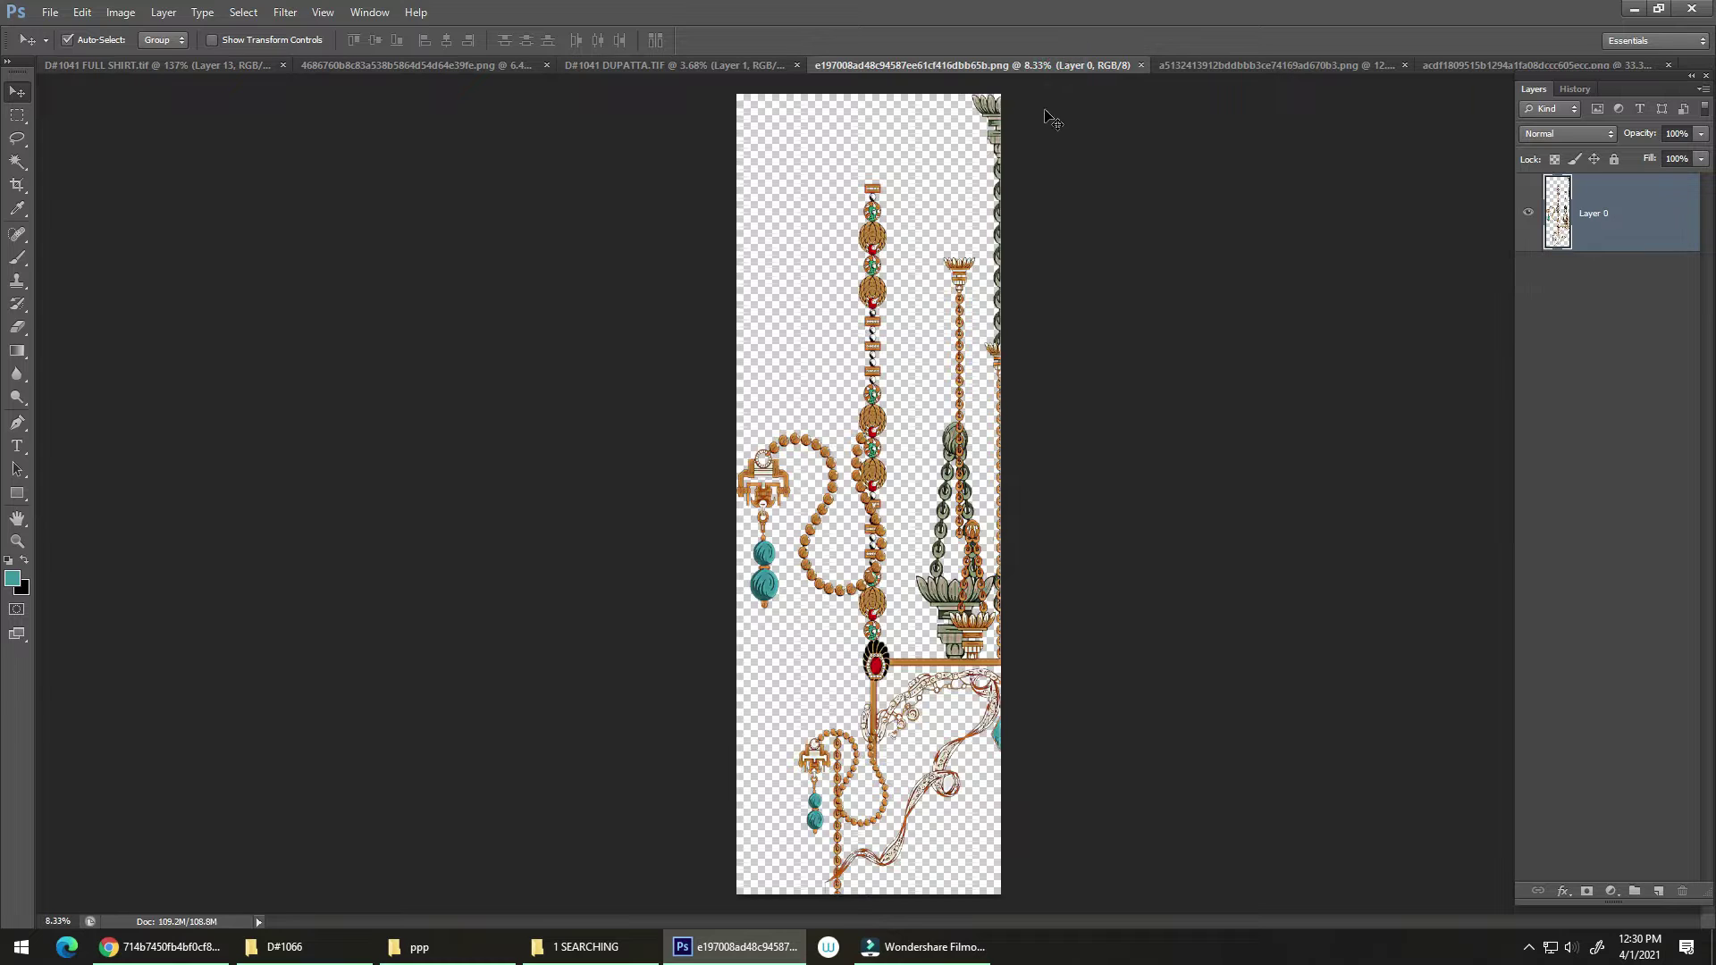
click(1175, 67)
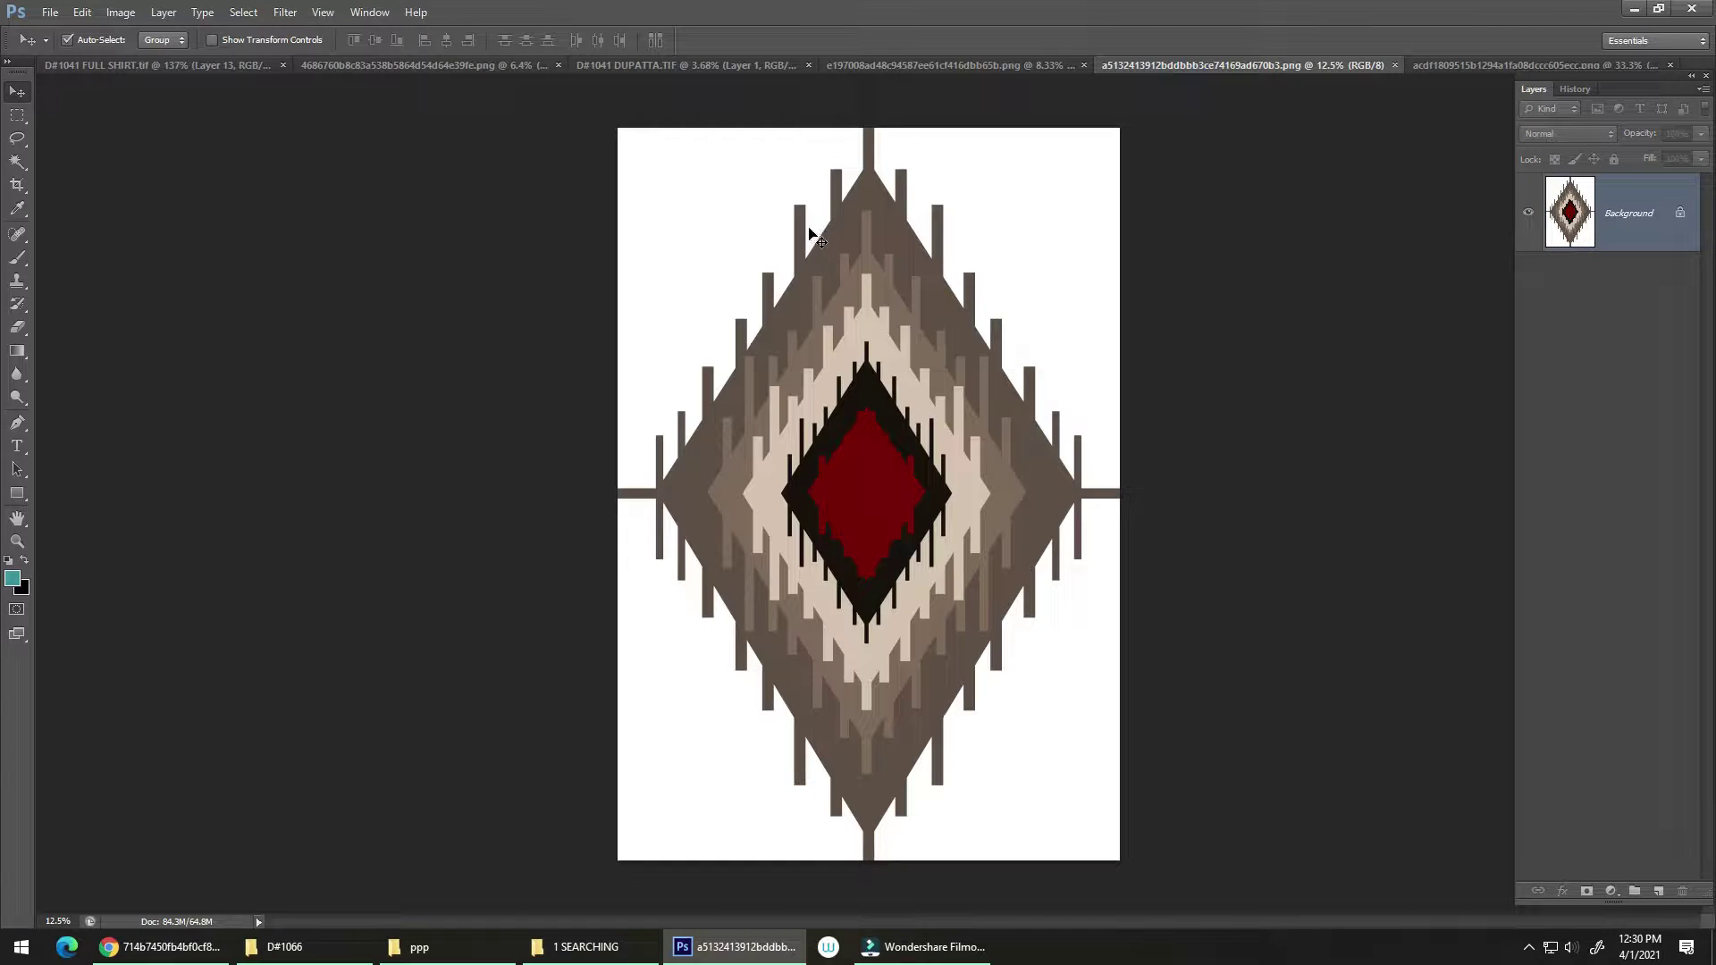
drag(741, 64, 848, 317)
key(q)
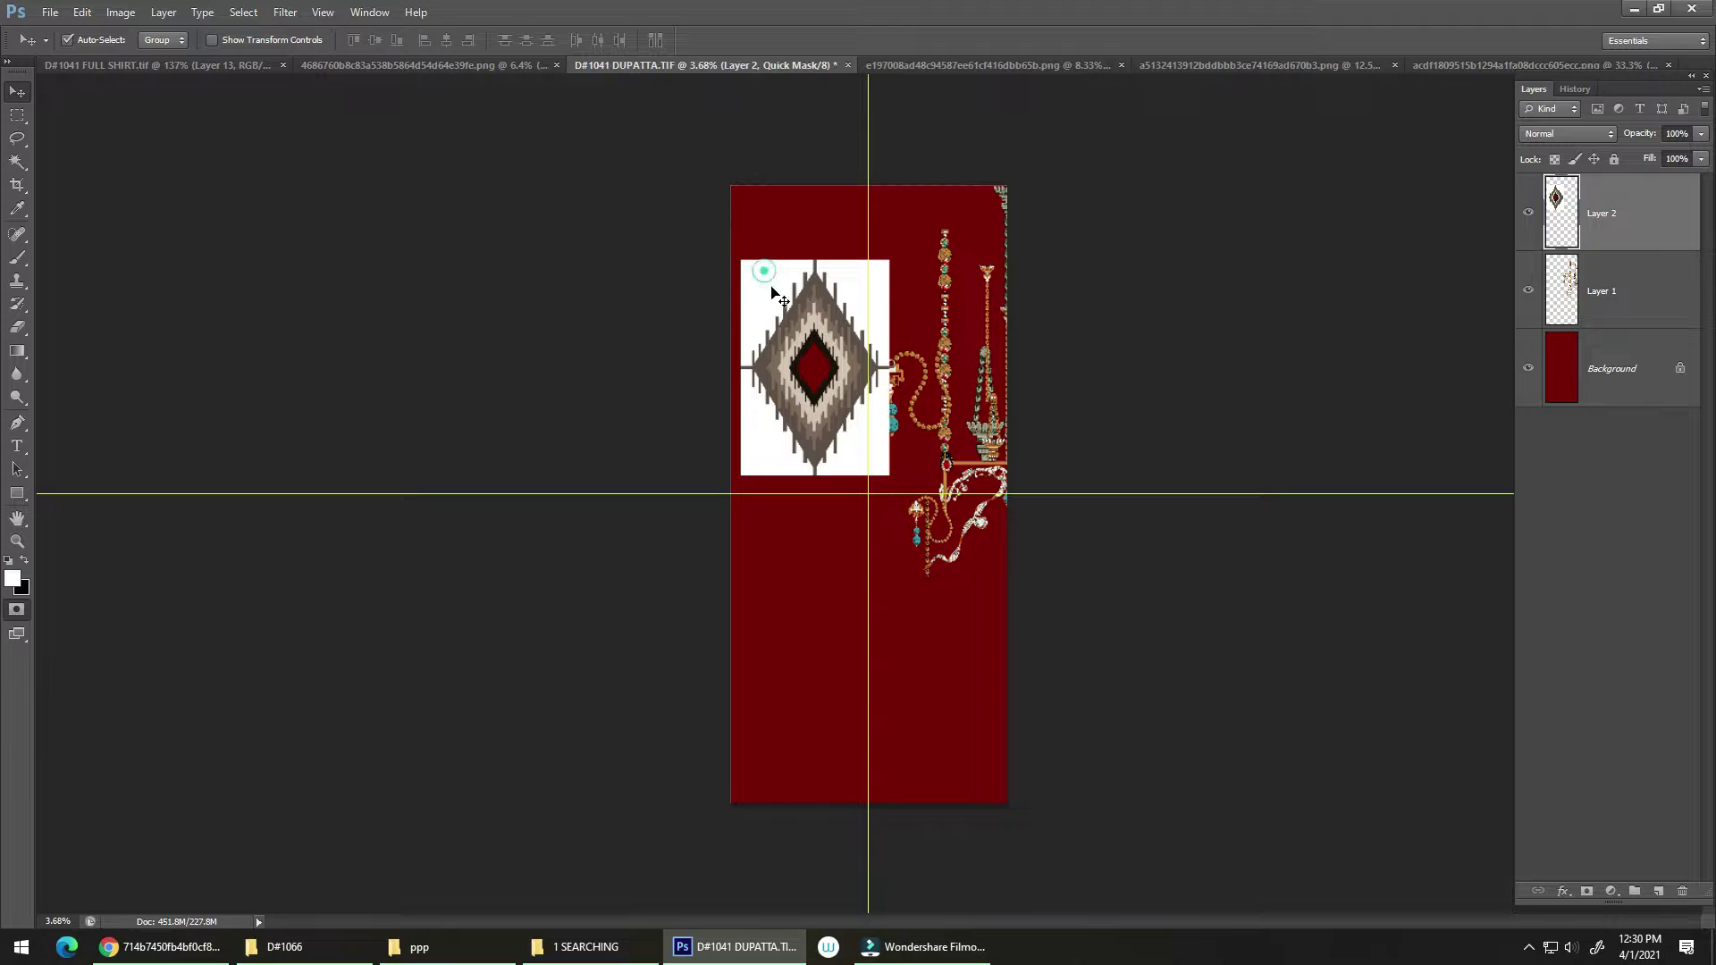
key(q)
Remove the white background around the diamond motif using the Magic Wand, and clear the selection
key(w)
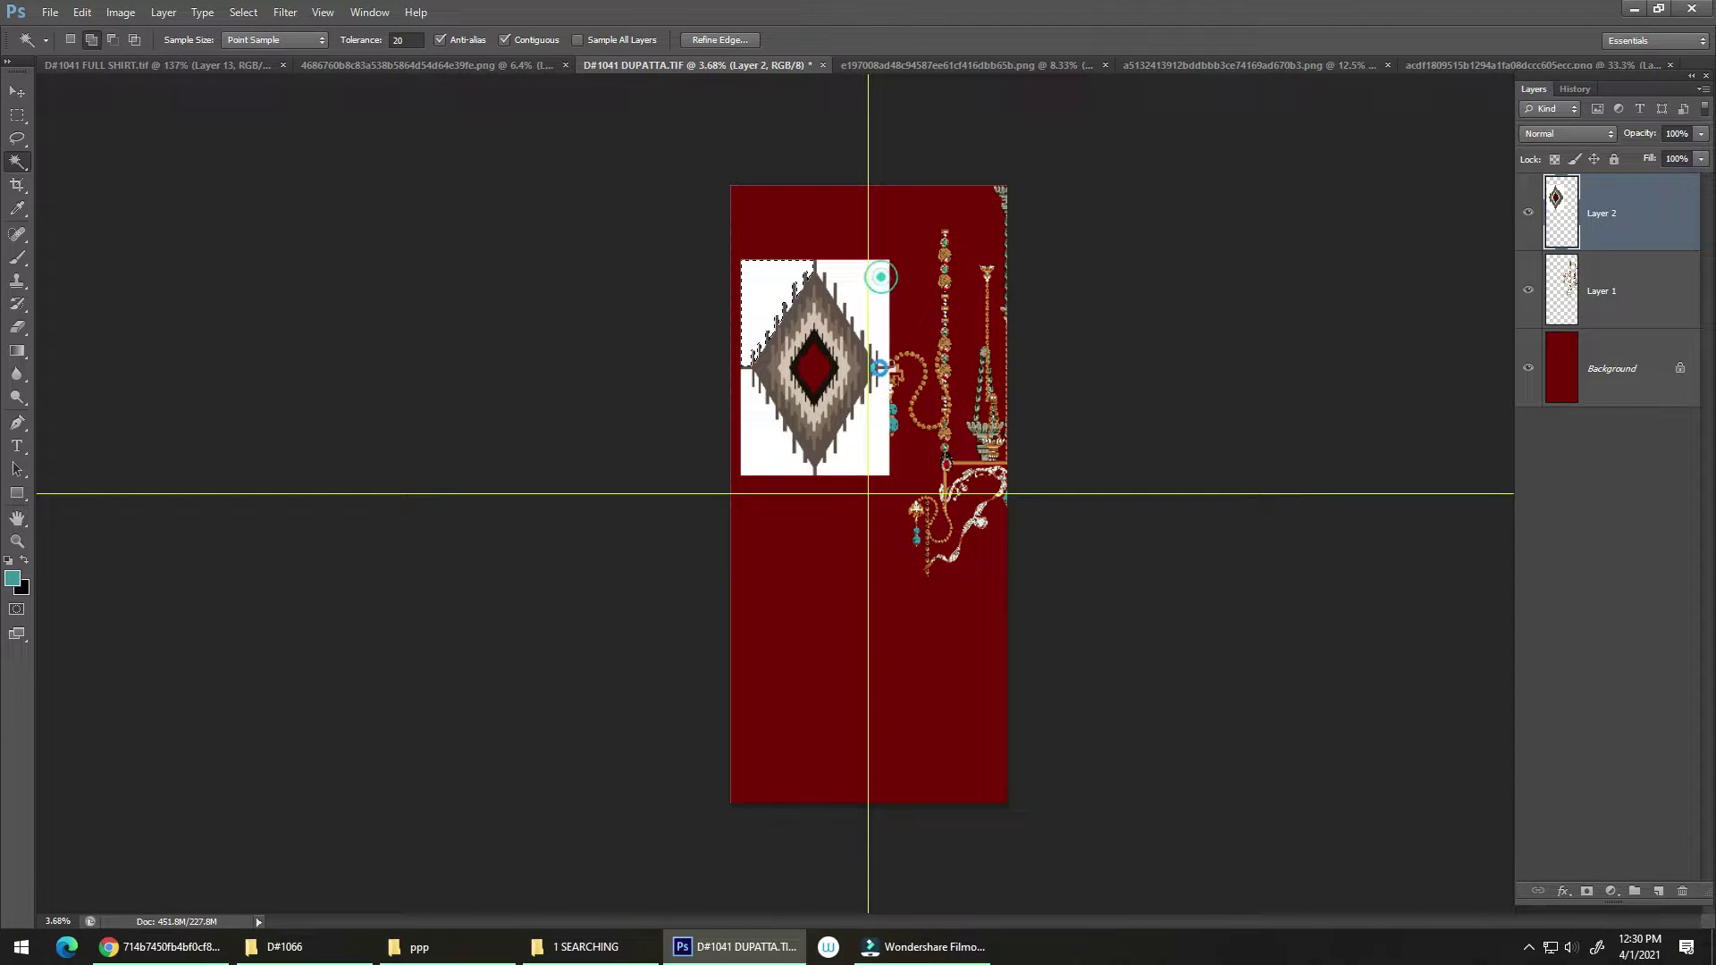
click(855, 453)
click(752, 449)
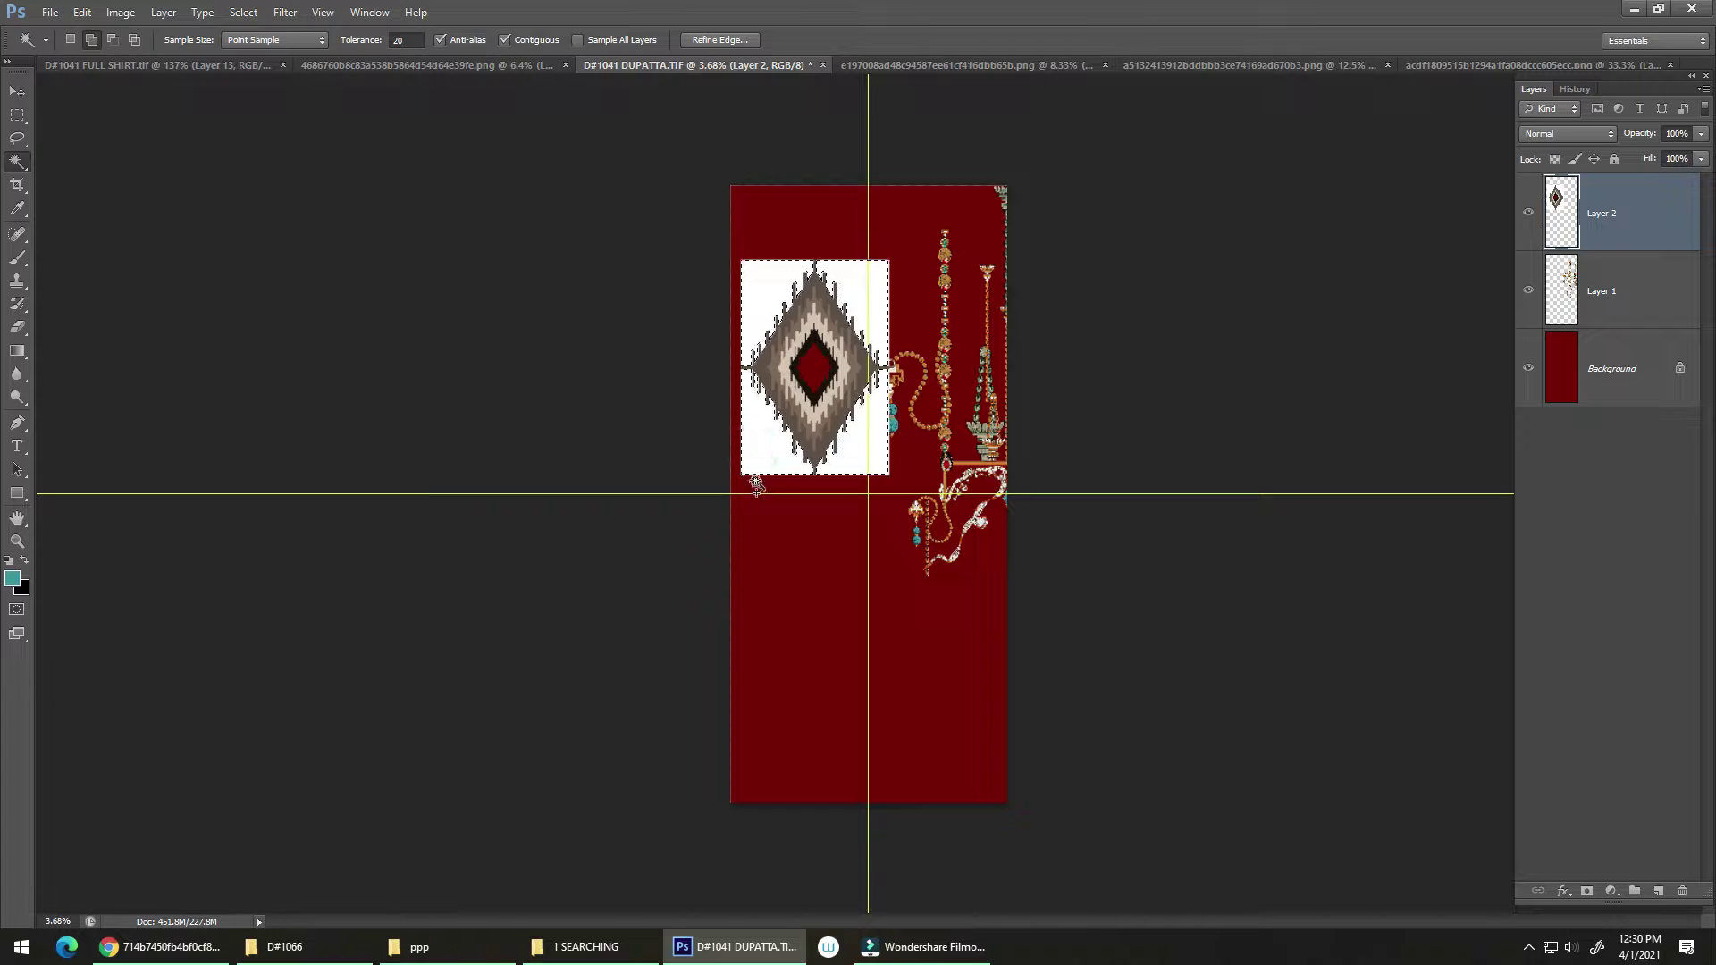
key(Delete)
key(ctrl+d)
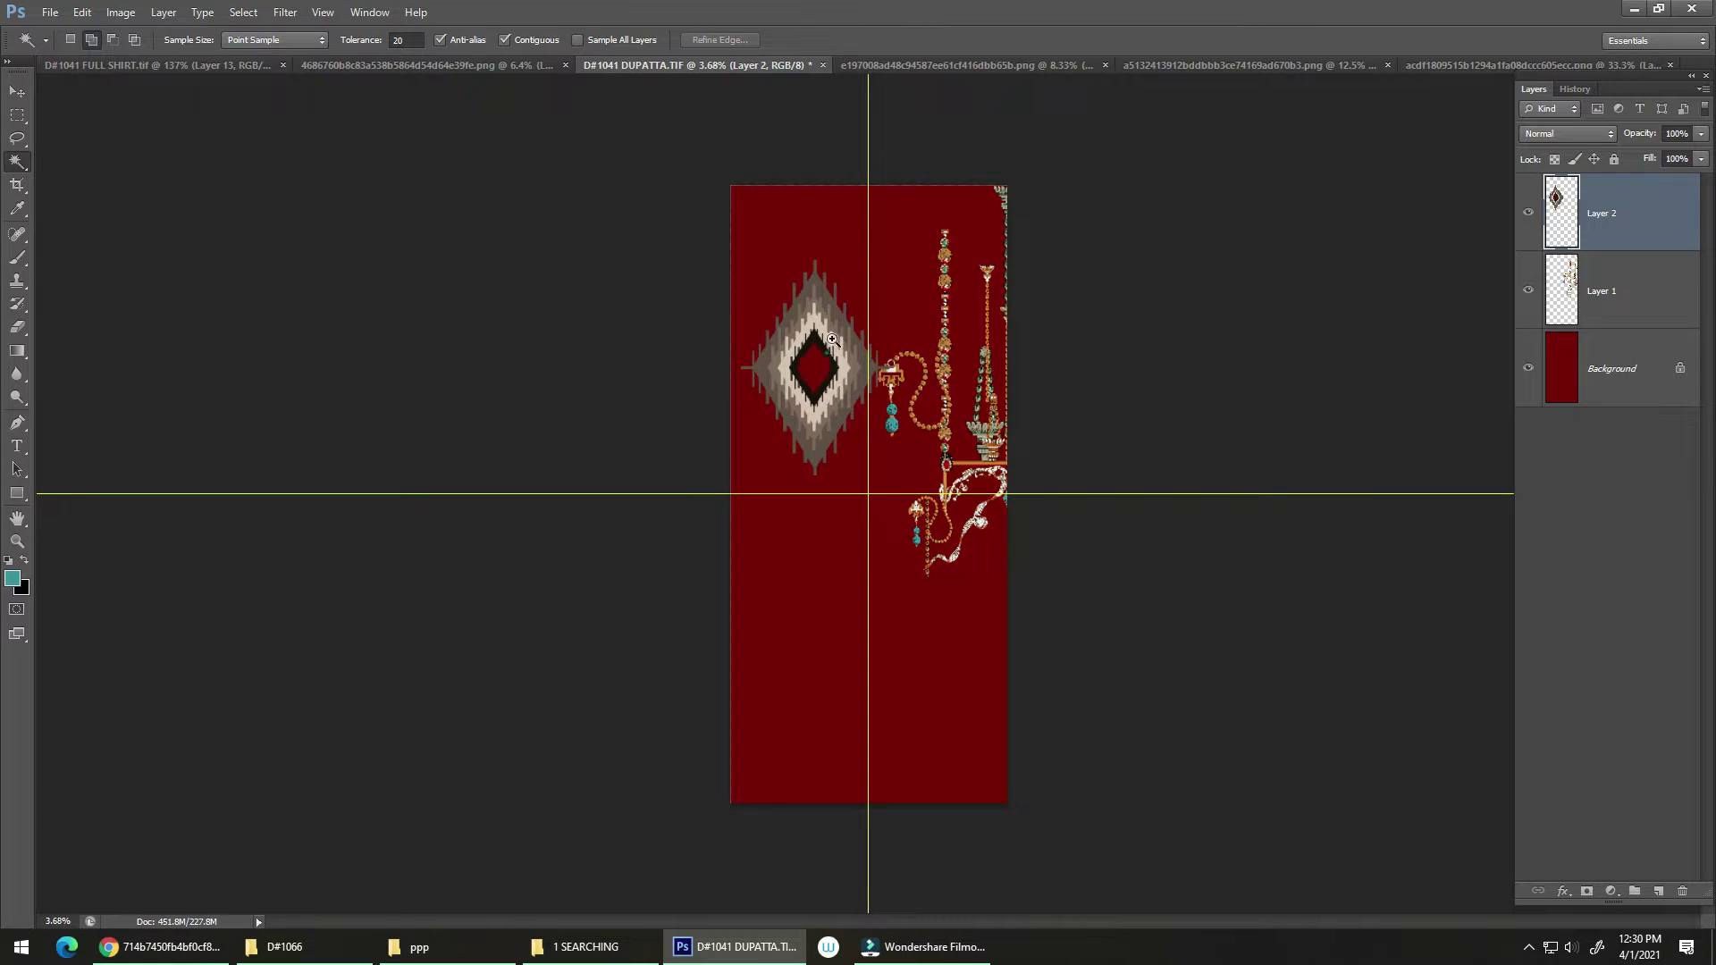
Move the diamond motif to the dupatta's top edge and scale it proportionally to about 47.4%
drag(832, 339, 872, 299)
click(853, 407)
key(v)
key(ctrl+t)
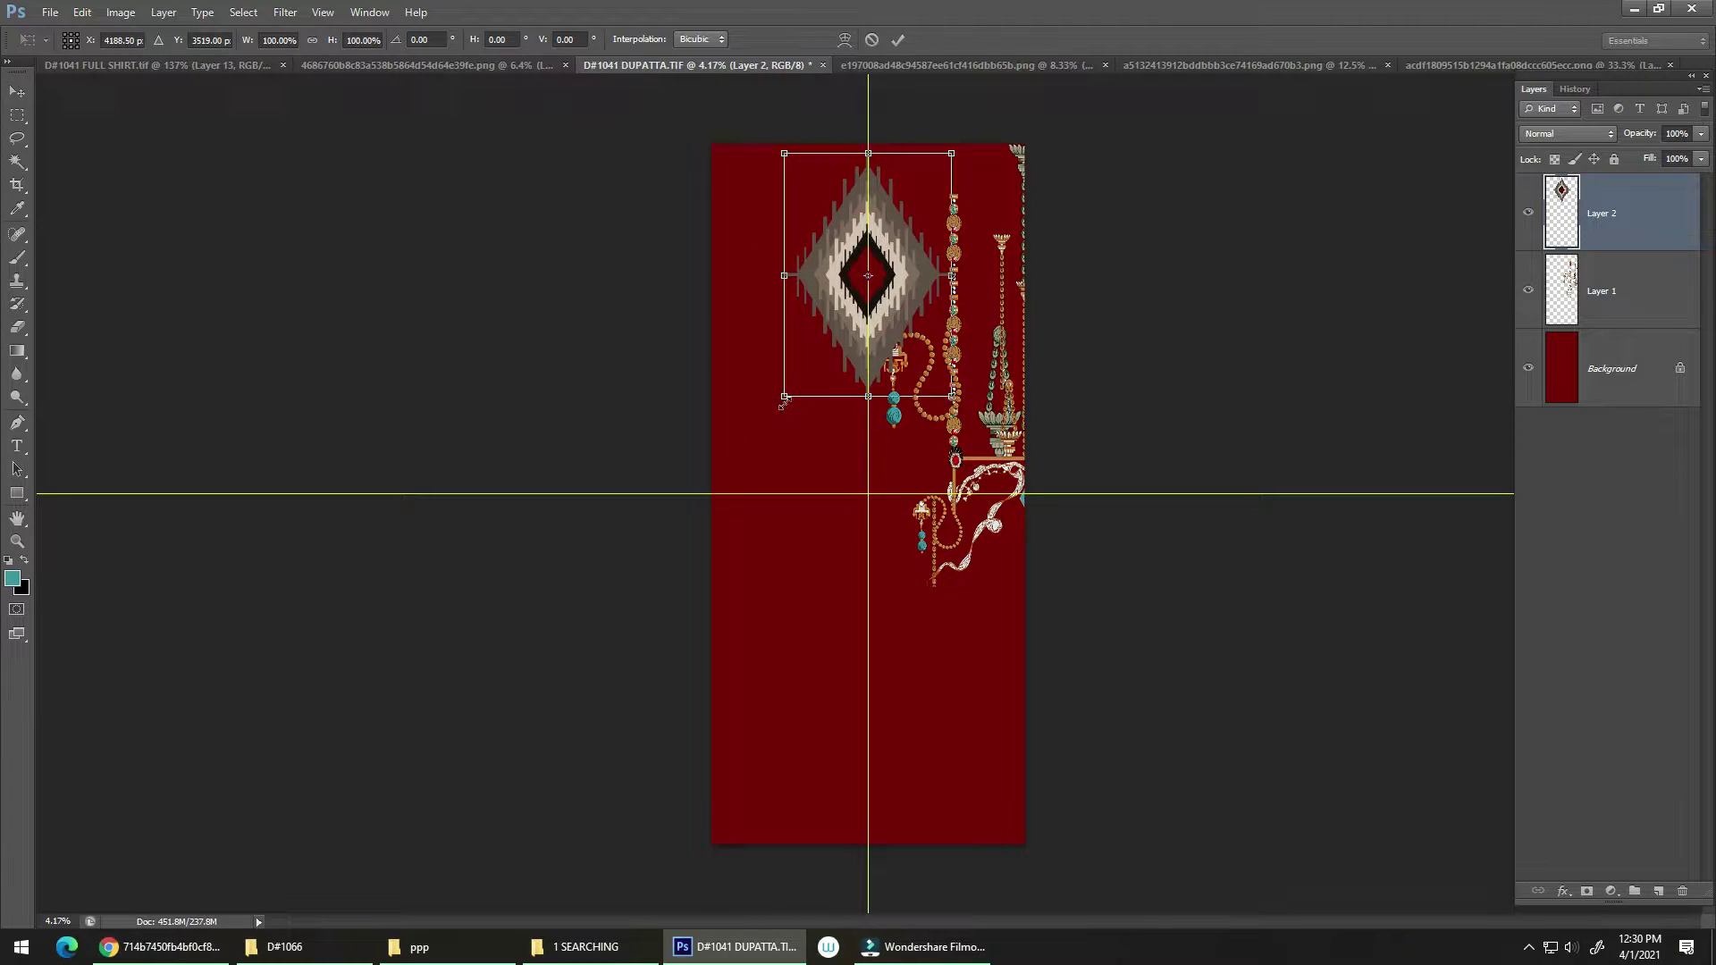
drag(784, 403, 872, 268)
double_click(908, 180)
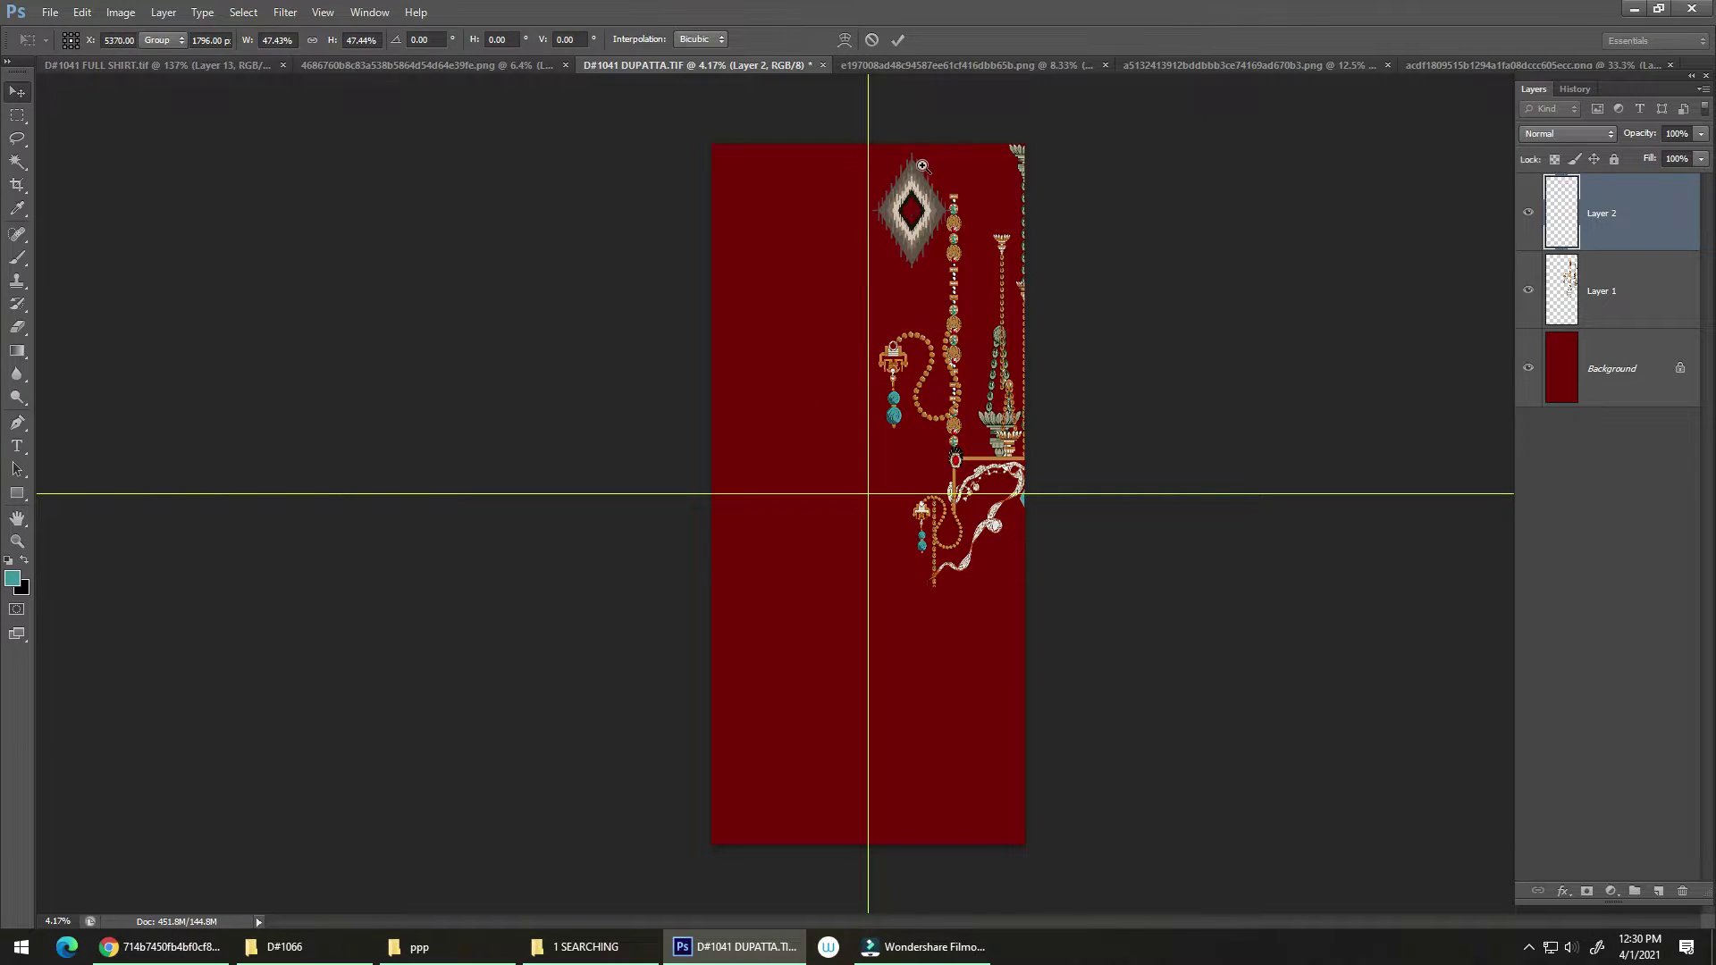
Duplicate the diamond motif to the left of the original and rotate the copy about -26.11°
drag(920, 166, 961, 287)
alt+click(952, 371)
mouse_move(937, 350)
mouse_down()
mouse_move(936, 326)
mouse_move(929, 356)
mouse_move(961, 353)
mouse_up()
drag(986, 292, 722, 439)
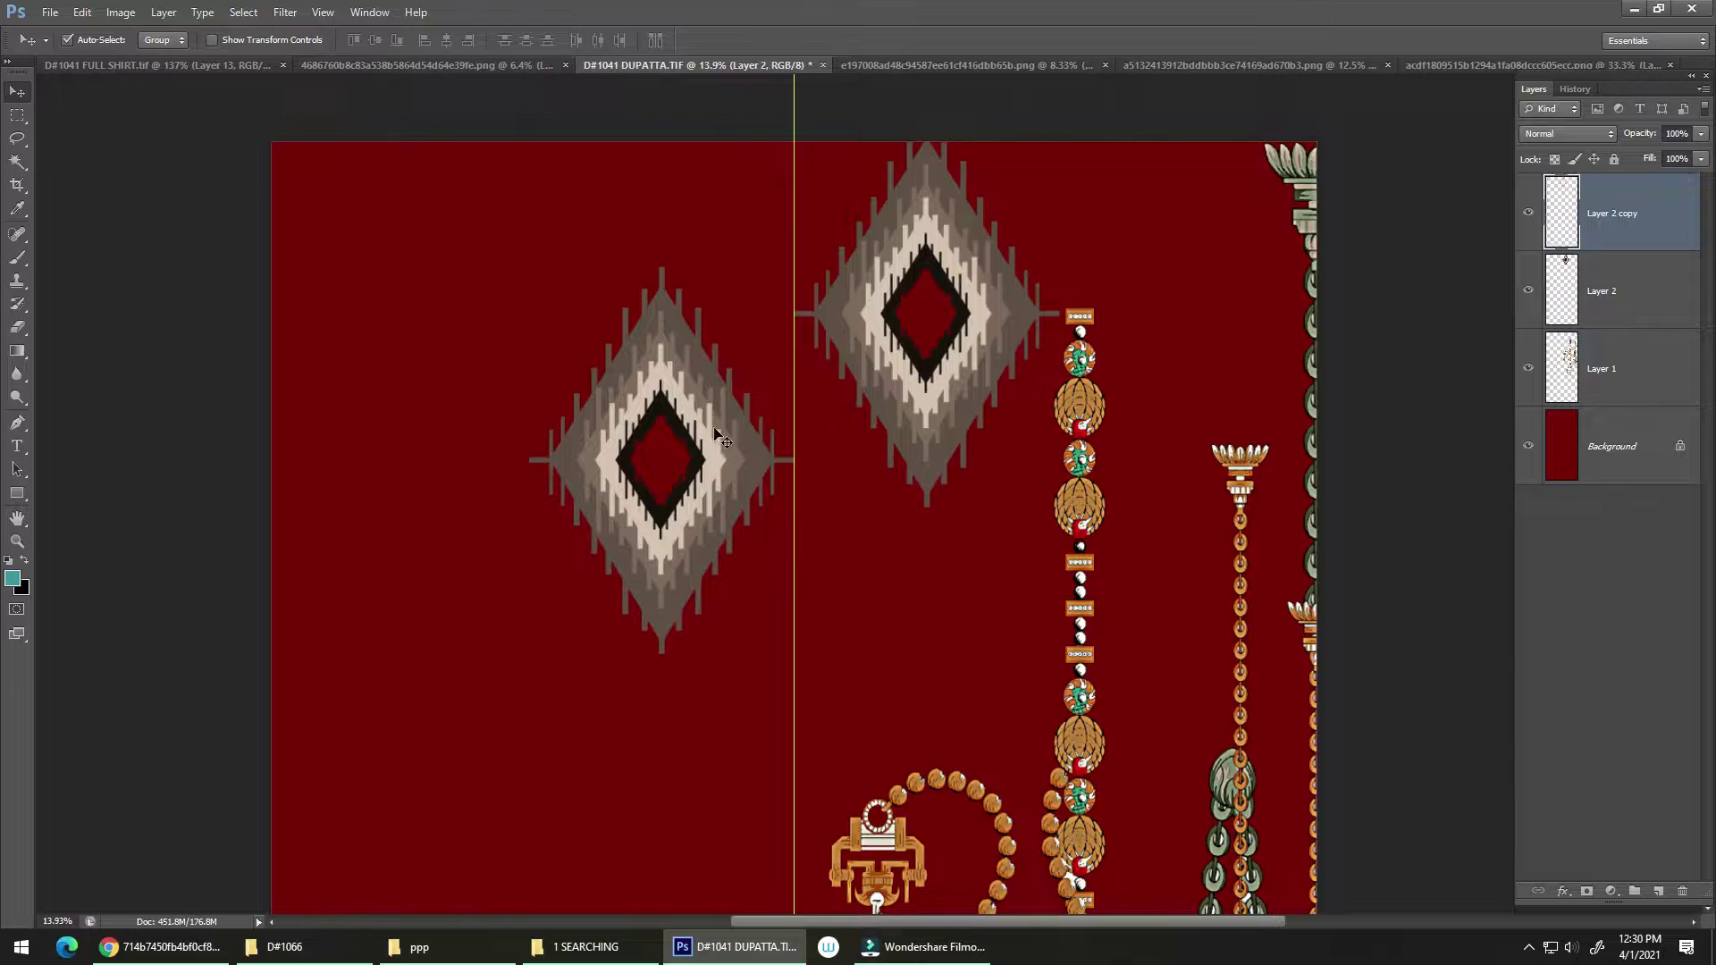
key(ctrl+t)
drag(908, 336, 880, 259)
drag(706, 396, 709, 267)
drag(877, 290, 859, 253)
drag(707, 334, 720, 365)
key(Return)
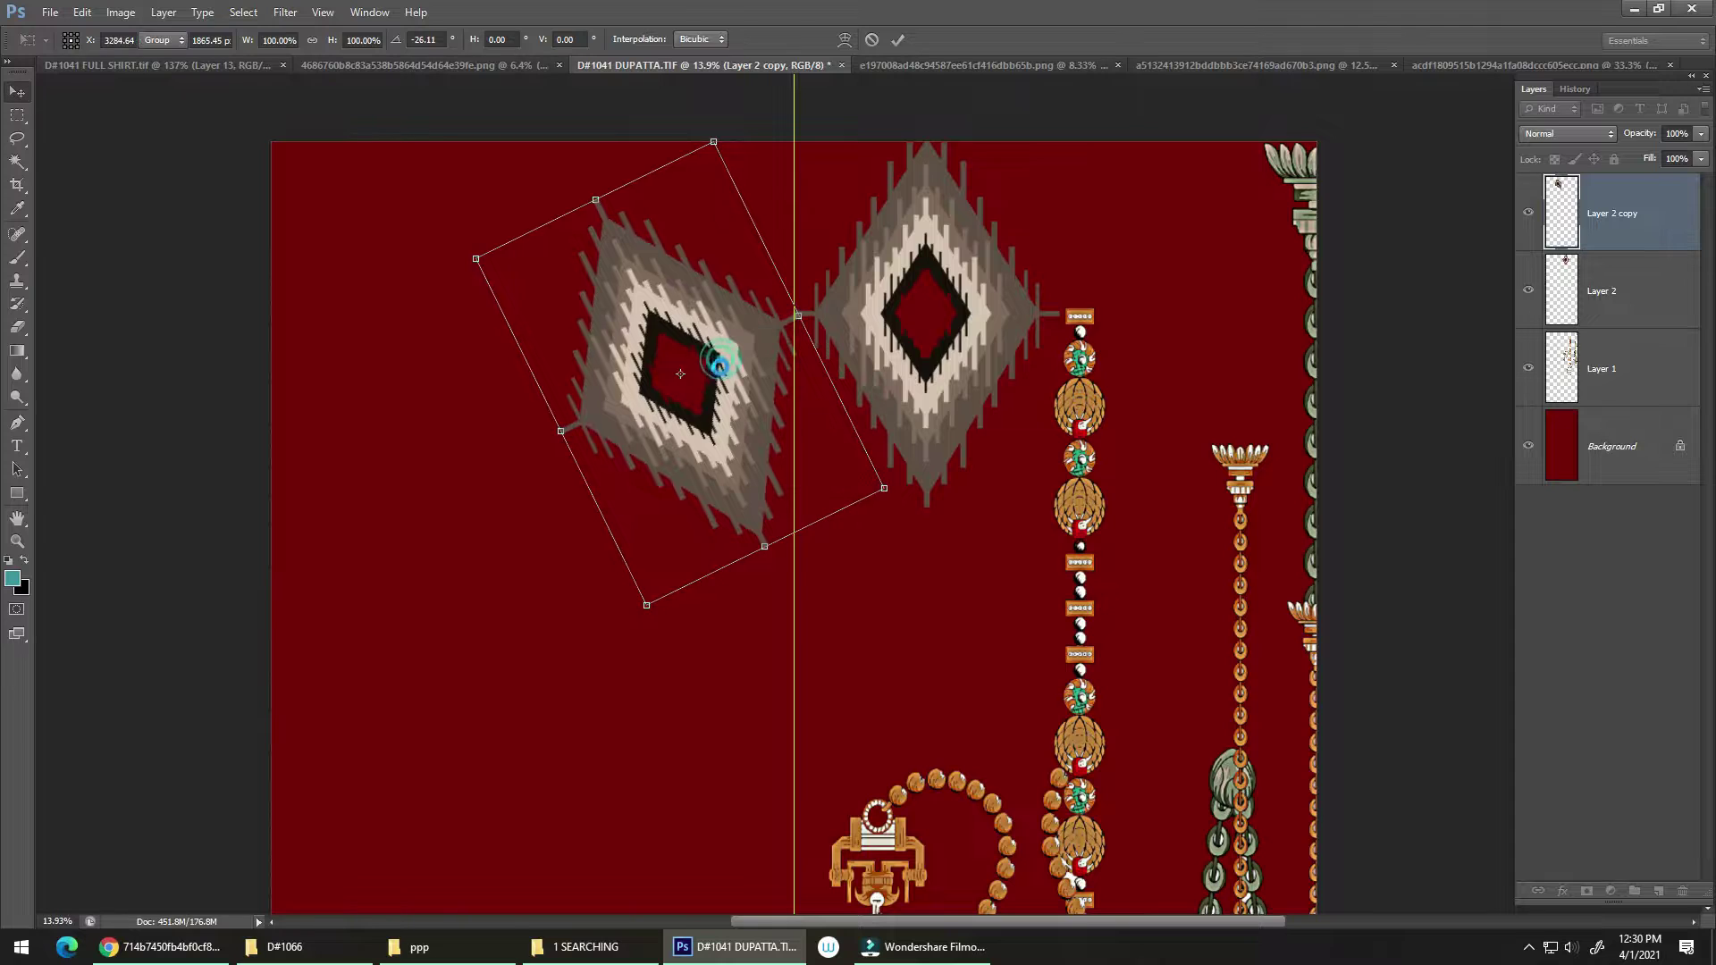
Align the tilted diamond copy so its side bar joins the end of the upright diamond's side bar
scroll(781, 317, up, 3)
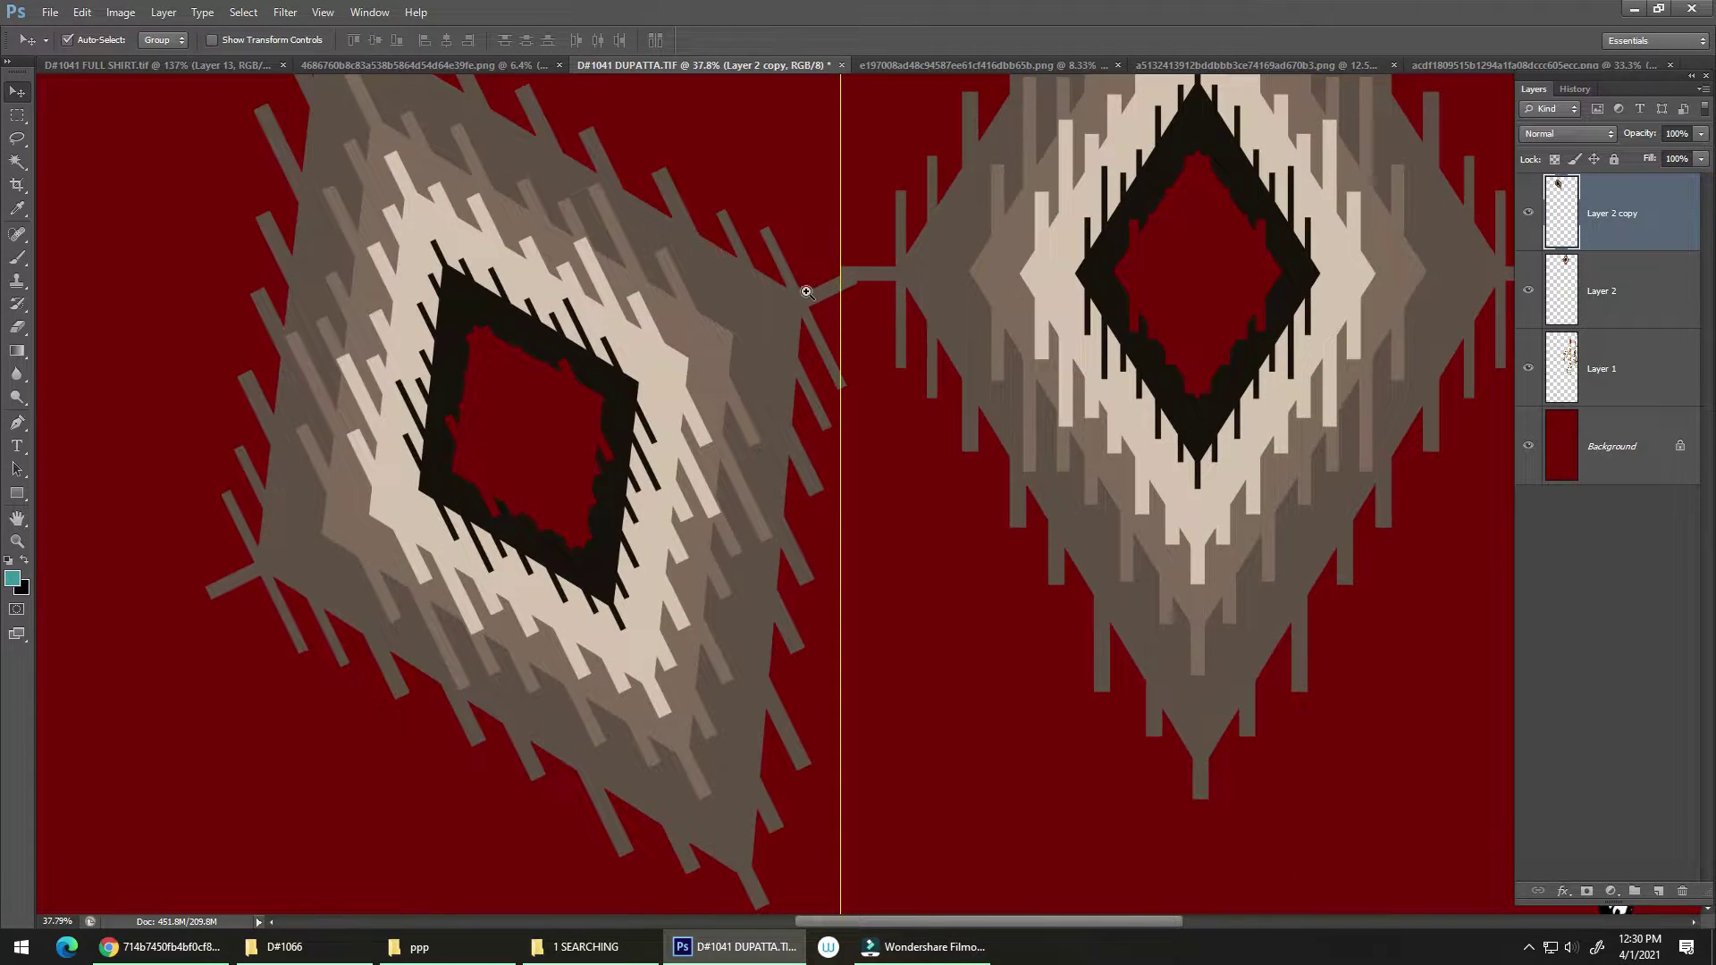
scroll(804, 288, down, 4)
key(ctrl+t)
drag(607, 504, 637, 461)
key(Return)
scroll(799, 264, up, 10)
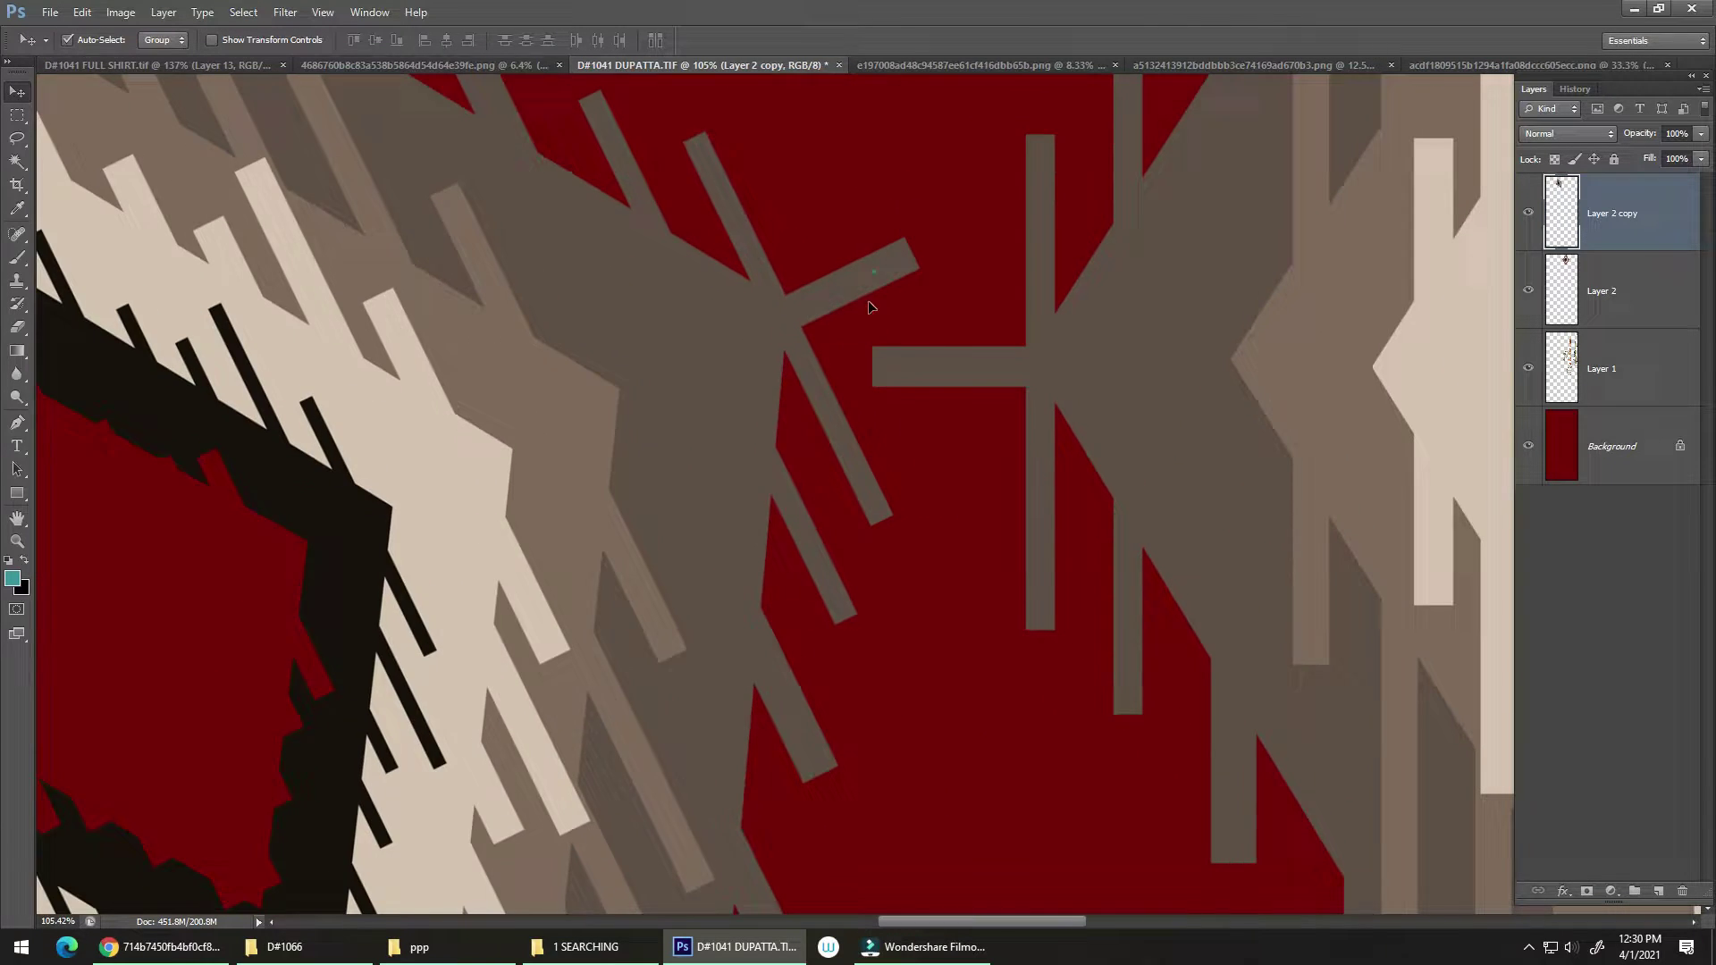
drag(871, 307, 896, 367)
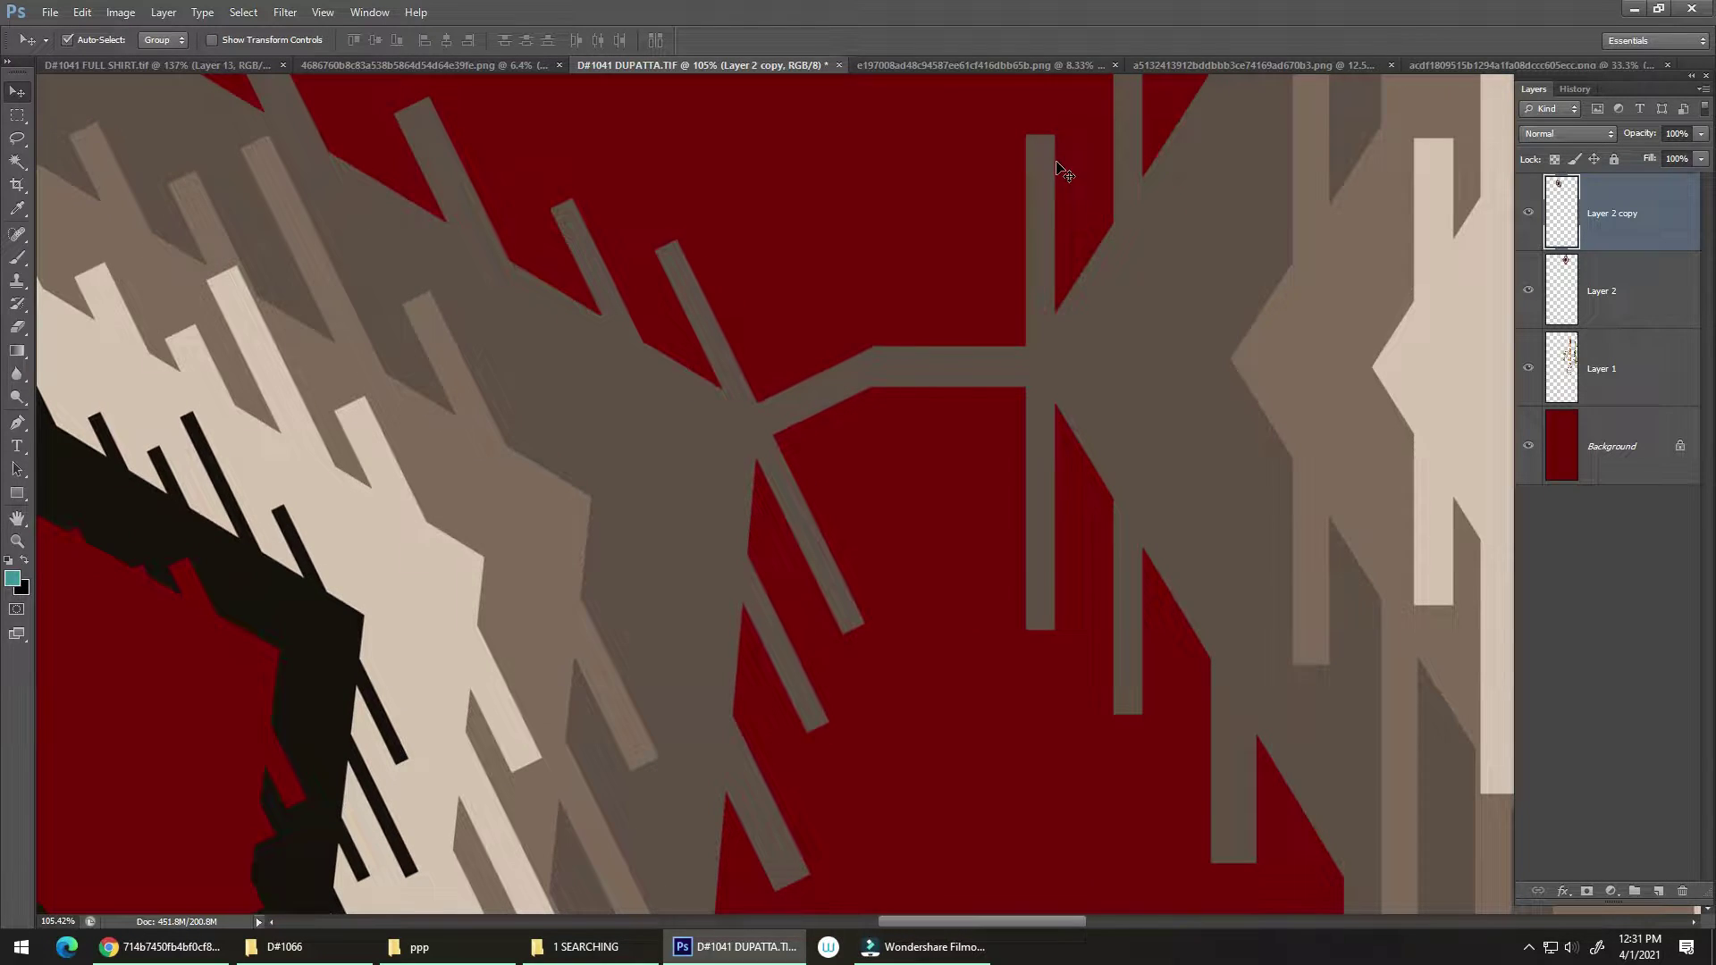
Duplicate the tilted diamond to its lower left, rotate the new copy 15°, and join its side bar to the neighbouring diamond
scroll(925, 304, down, 10)
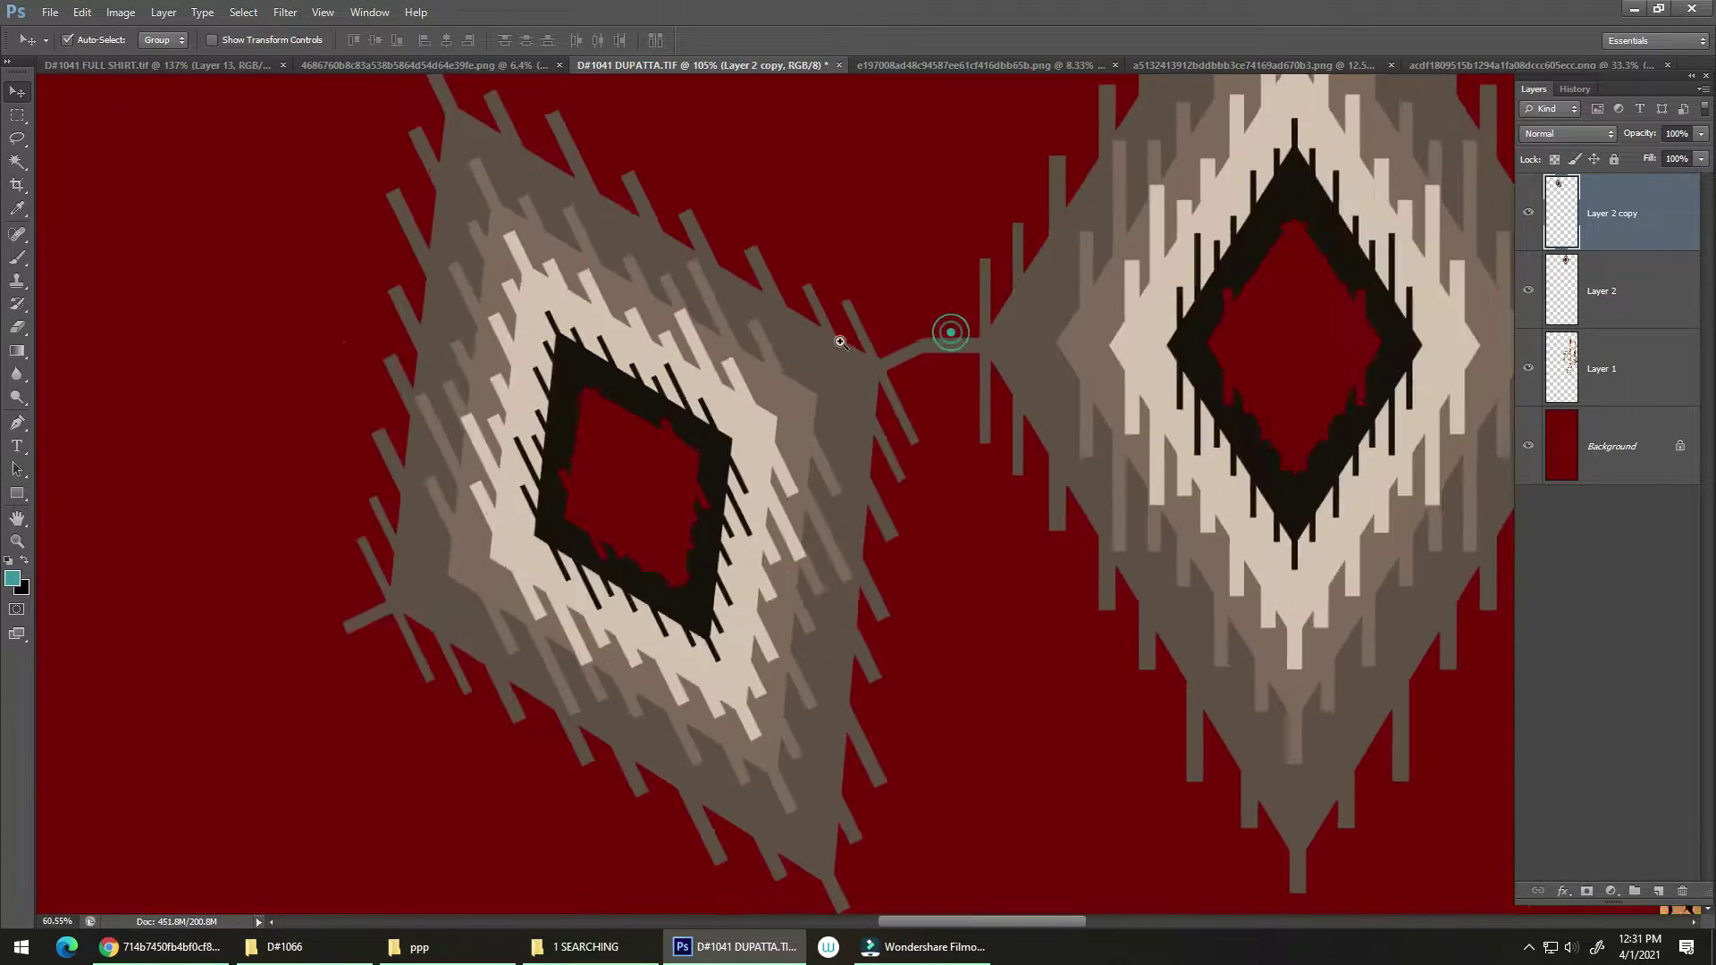
drag(811, 403, 749, 436)
key(ctrl+j)
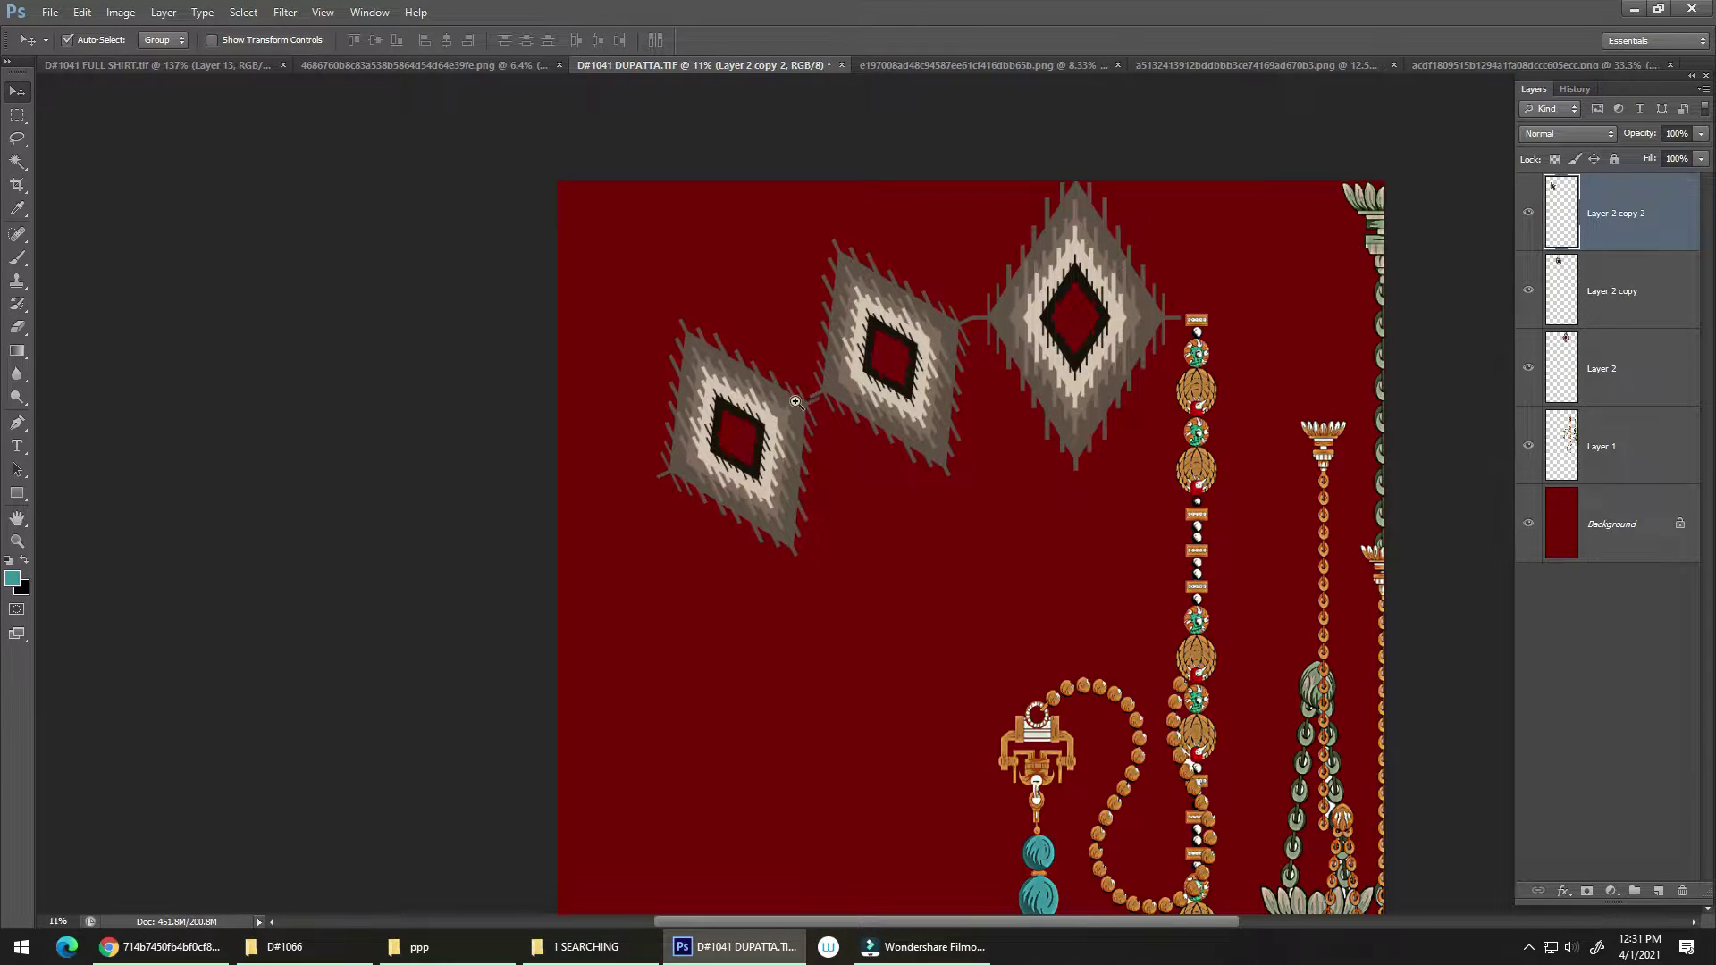
scroll(749, 436, up, 7)
key(ctrl+t)
drag(1009, 311, 1037, 420)
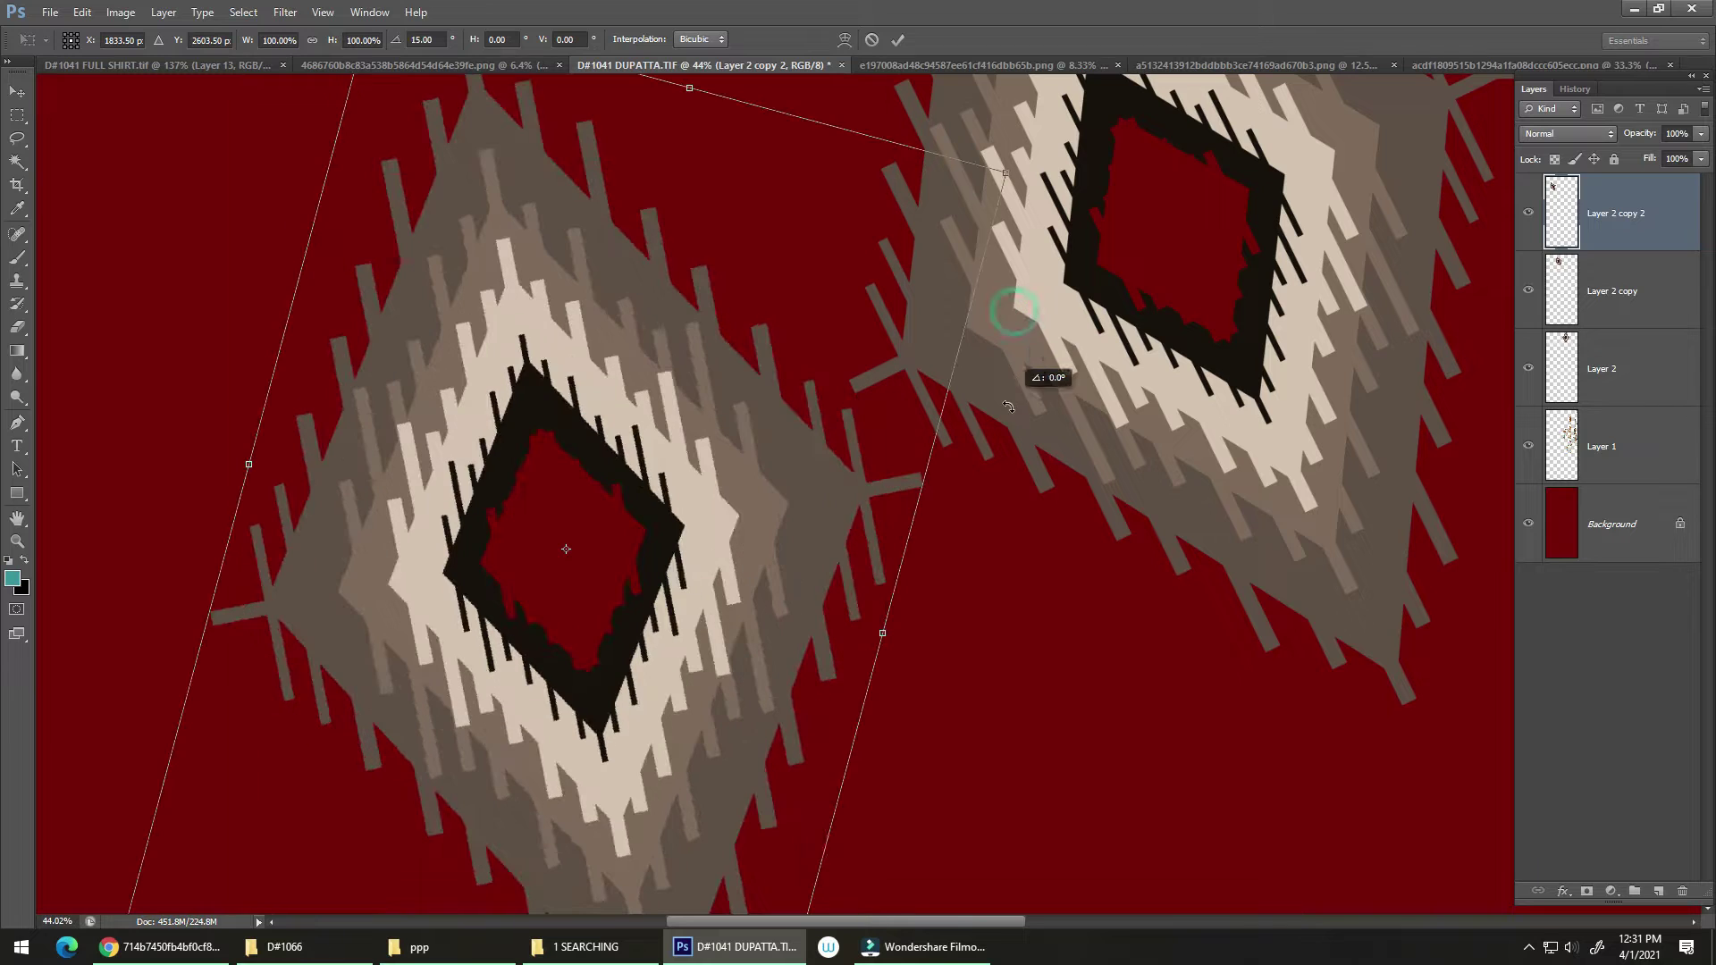
drag(790, 443, 735, 350)
key(Return)
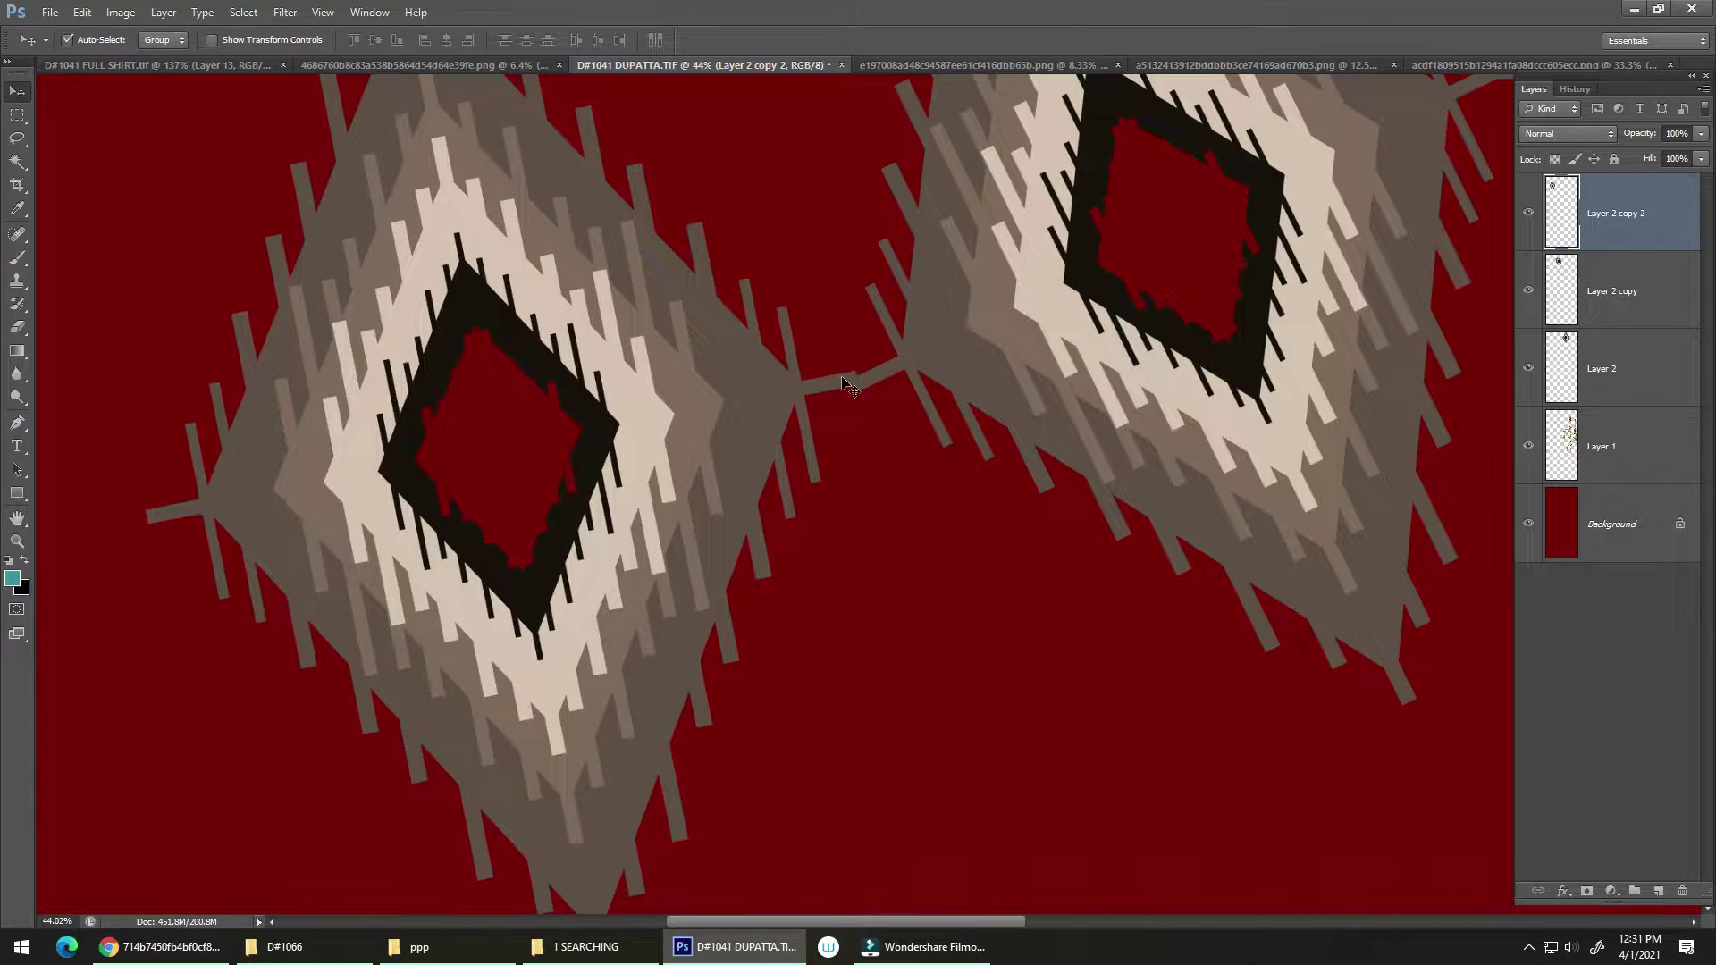
drag(839, 379, 865, 203)
click(865, 203)
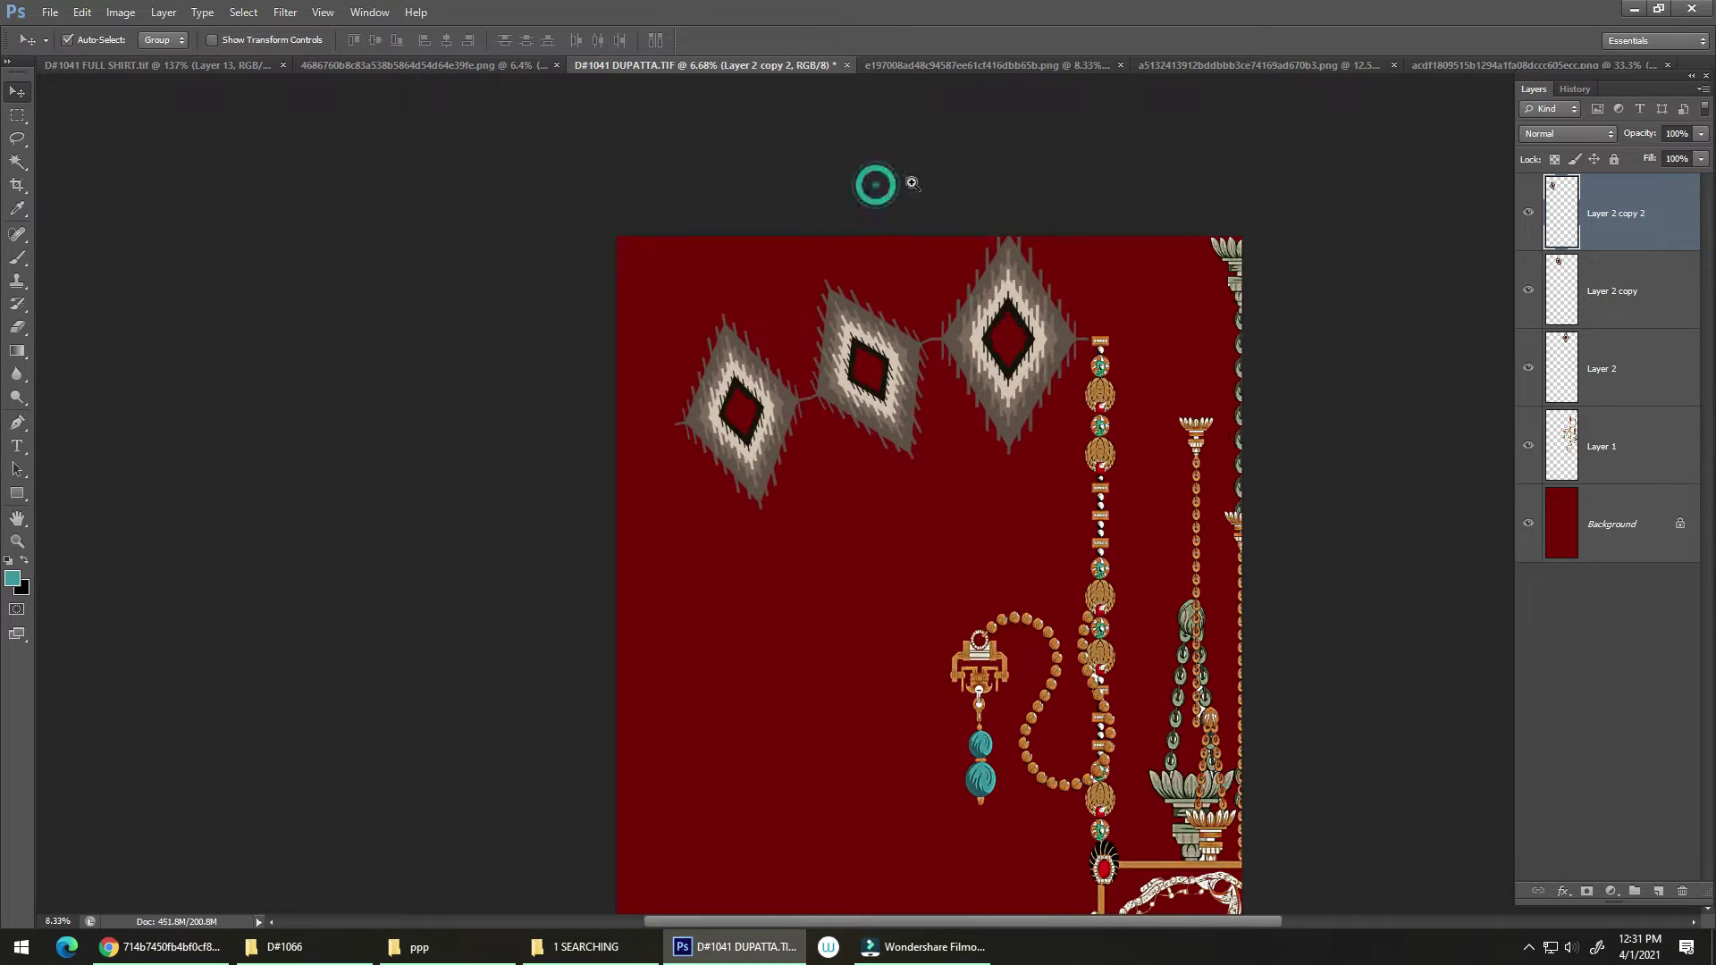
Close the diamond source image and bring the flower bouquet into the dupatta document beside the leftmost diamond
click(1210, 65)
click(1400, 66)
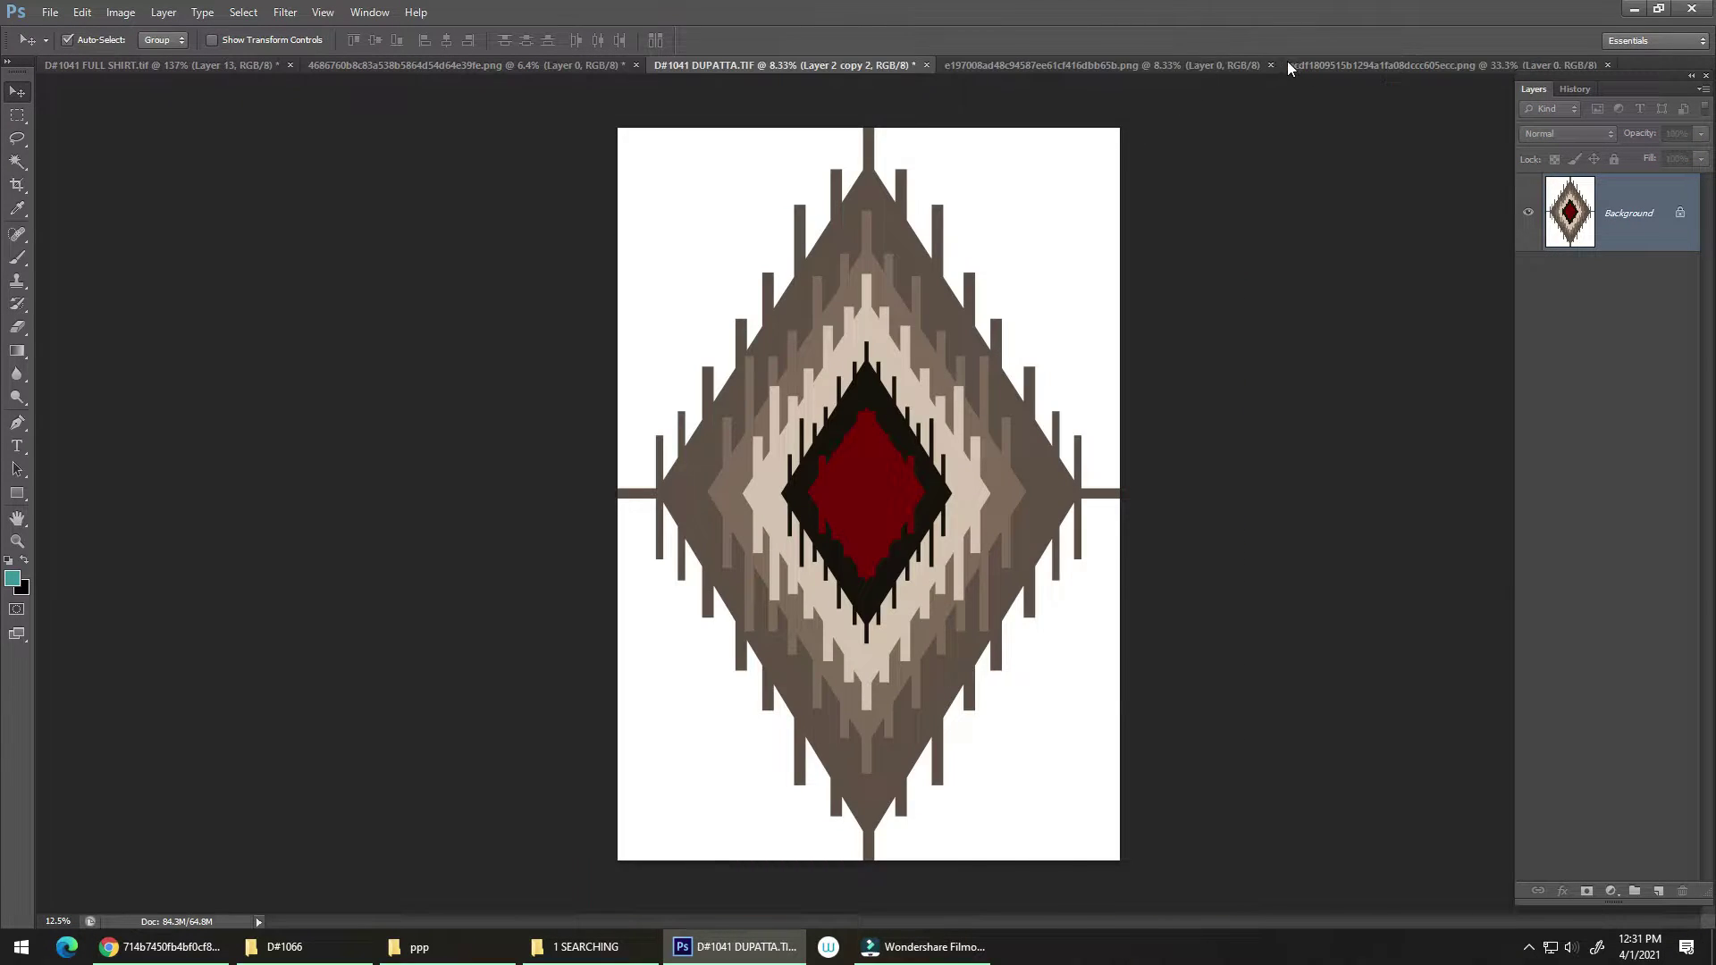
click(1286, 64)
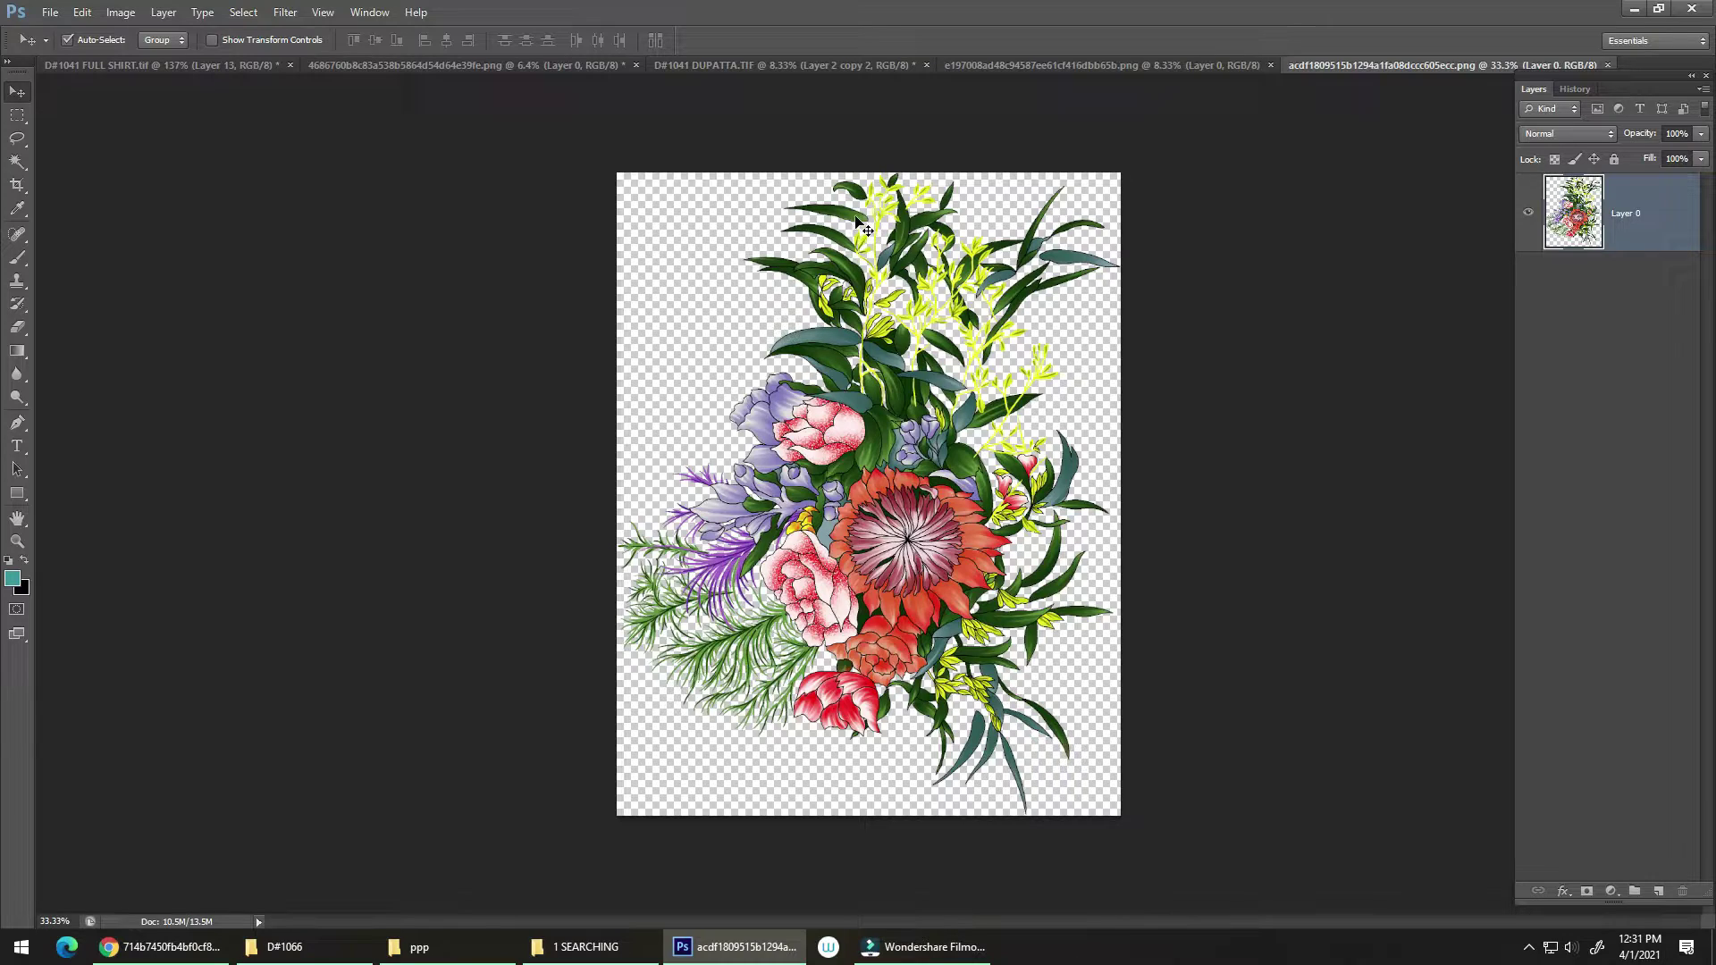
drag(867, 231, 786, 261)
key(ctrl+t)
drag(746, 352, 818, 317)
key(Escape)
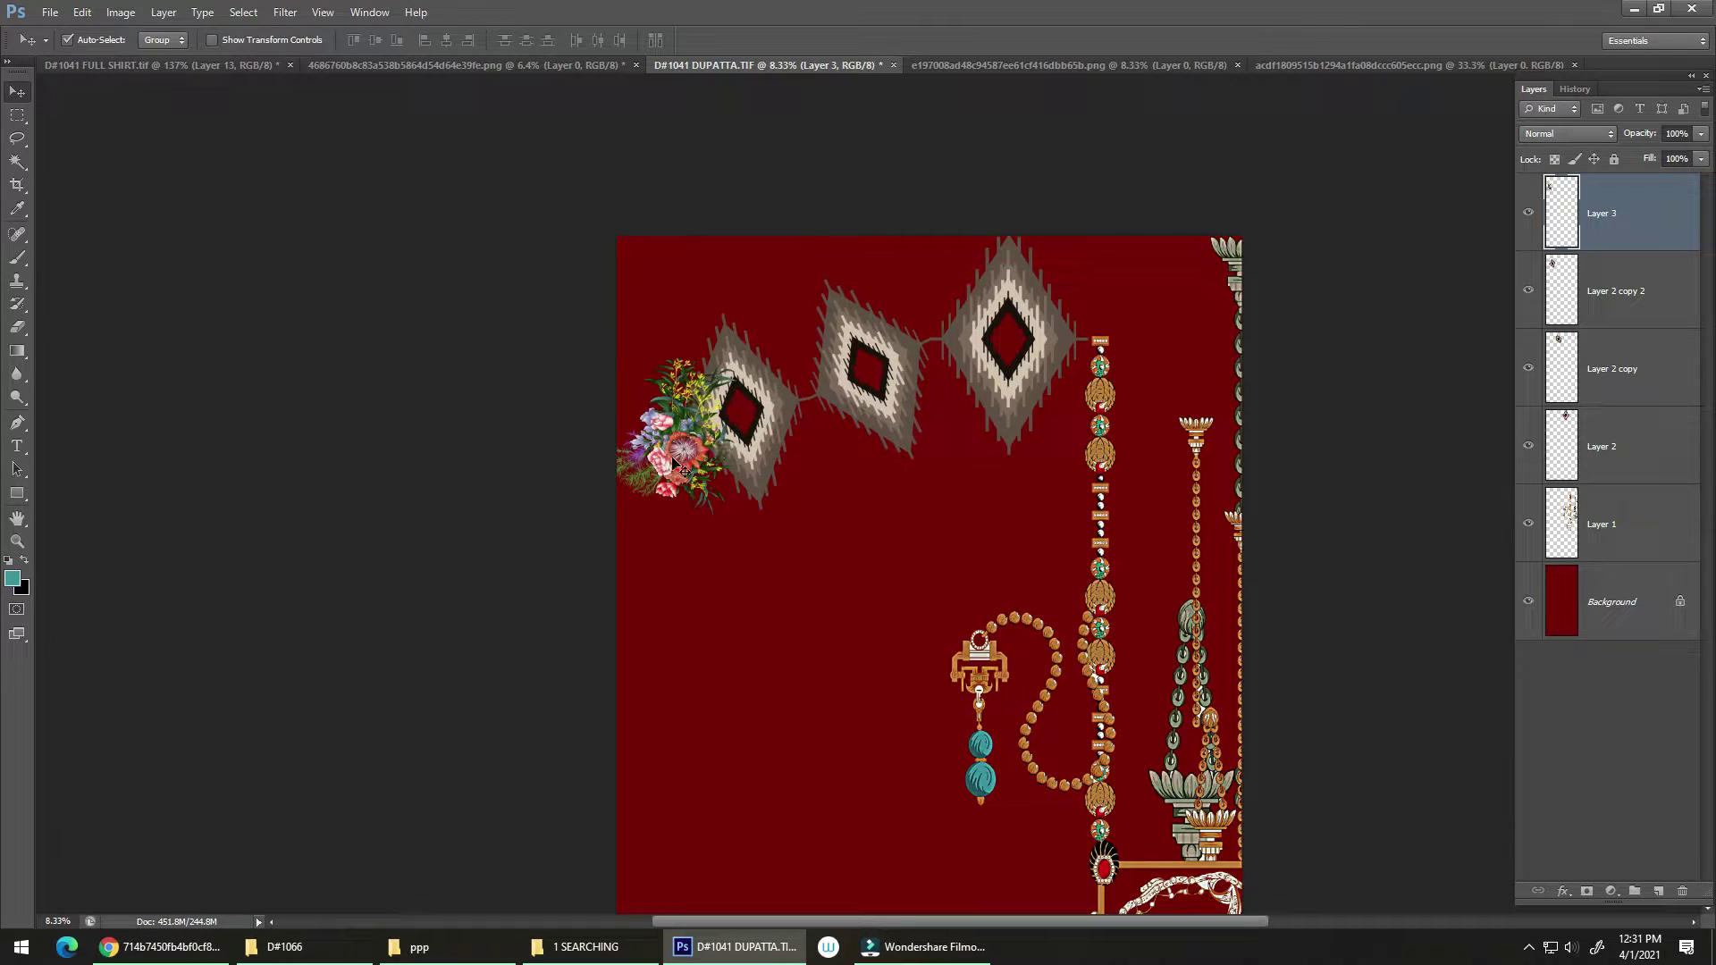
Set bouquets in the two gaps between the diamonds, with the right one a horizontally flipped copy scaled to about 131%
drag(675, 462, 944, 358)
key(ctrl+t)
right_click(946, 363)
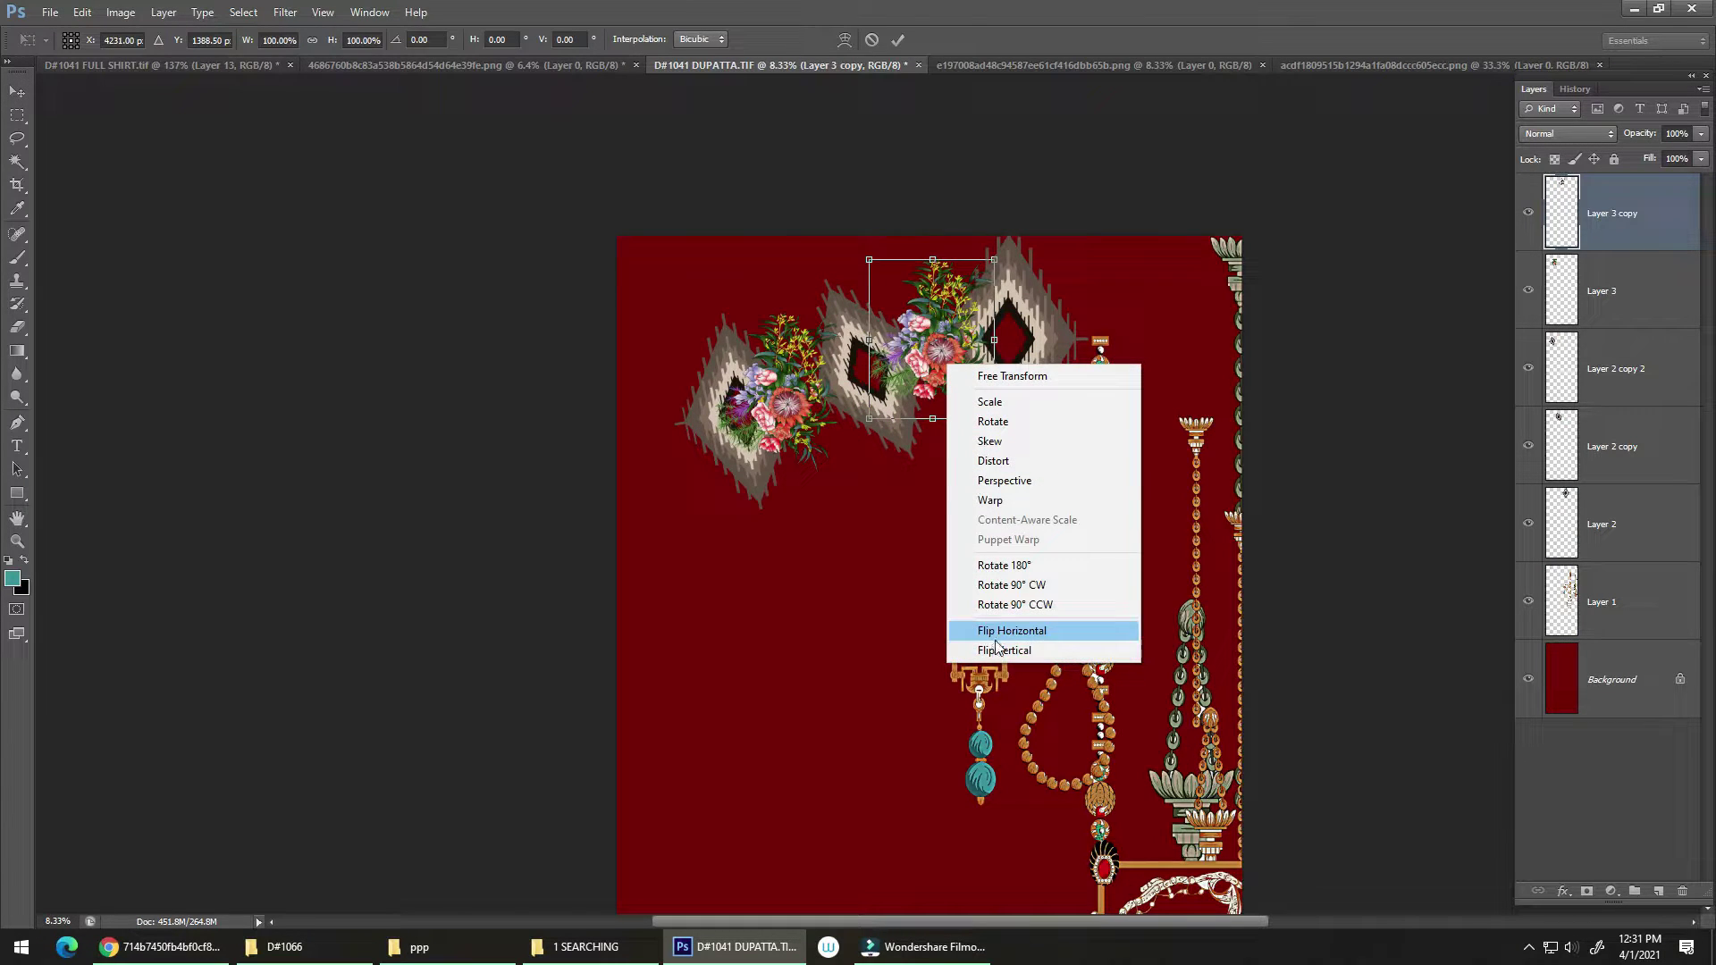
click(997, 636)
drag(996, 420, 1017, 444)
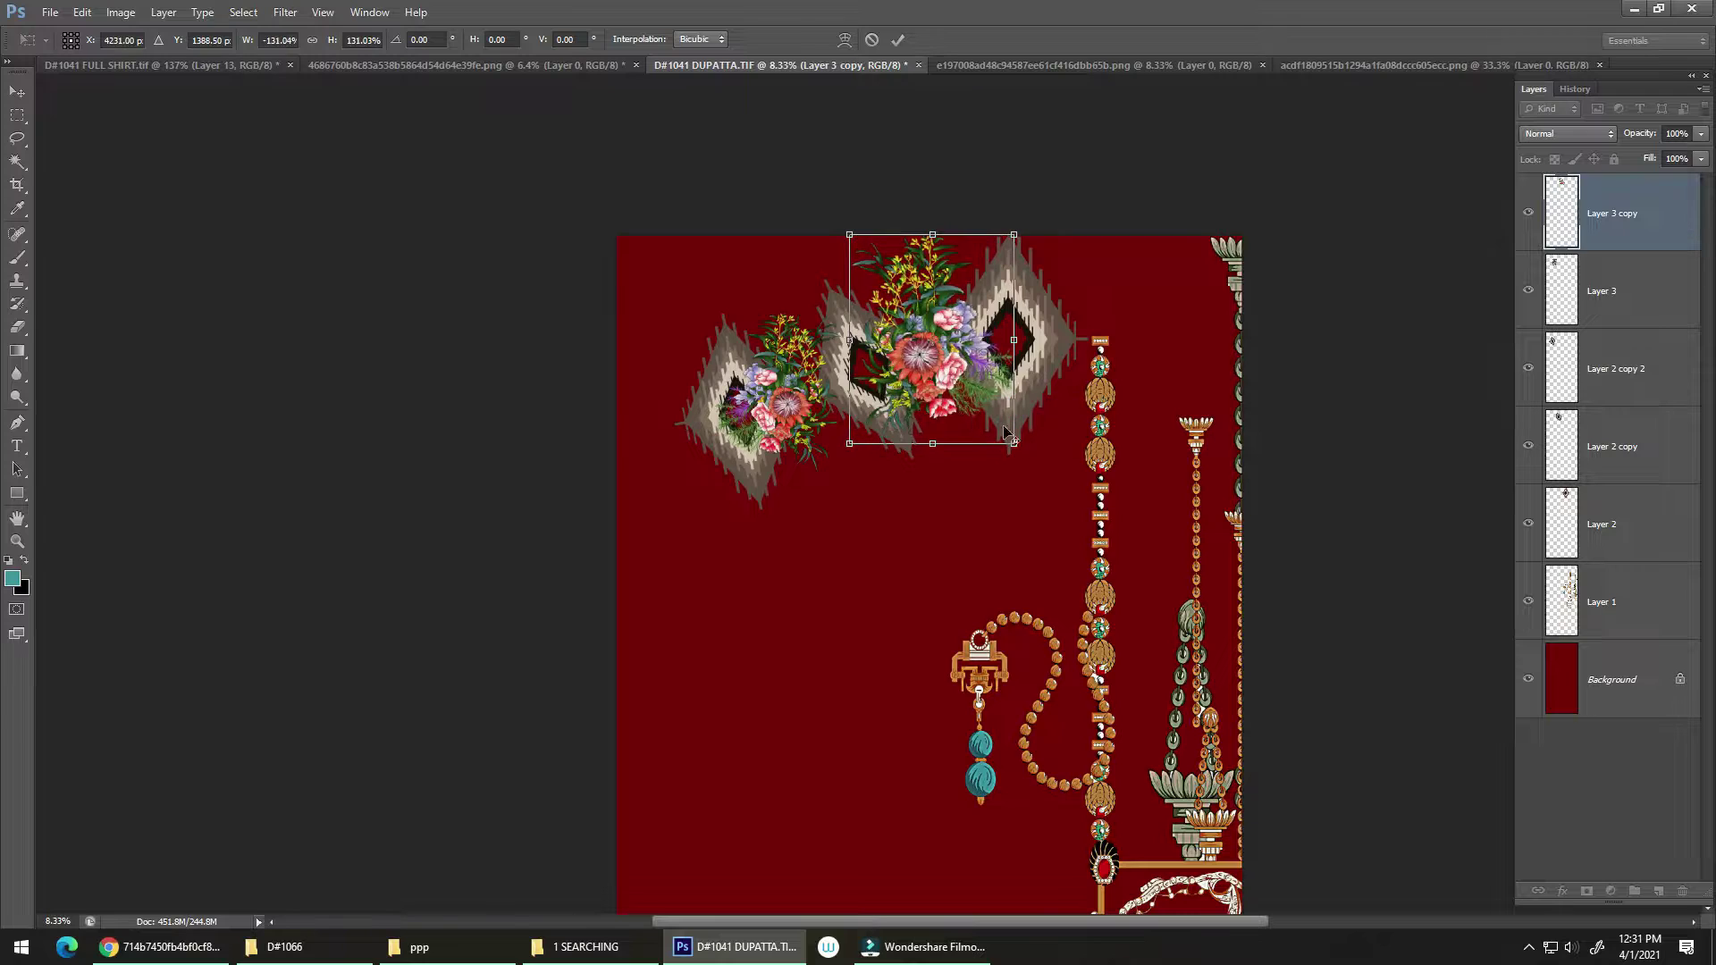
drag(962, 388, 931, 438)
key(Return)
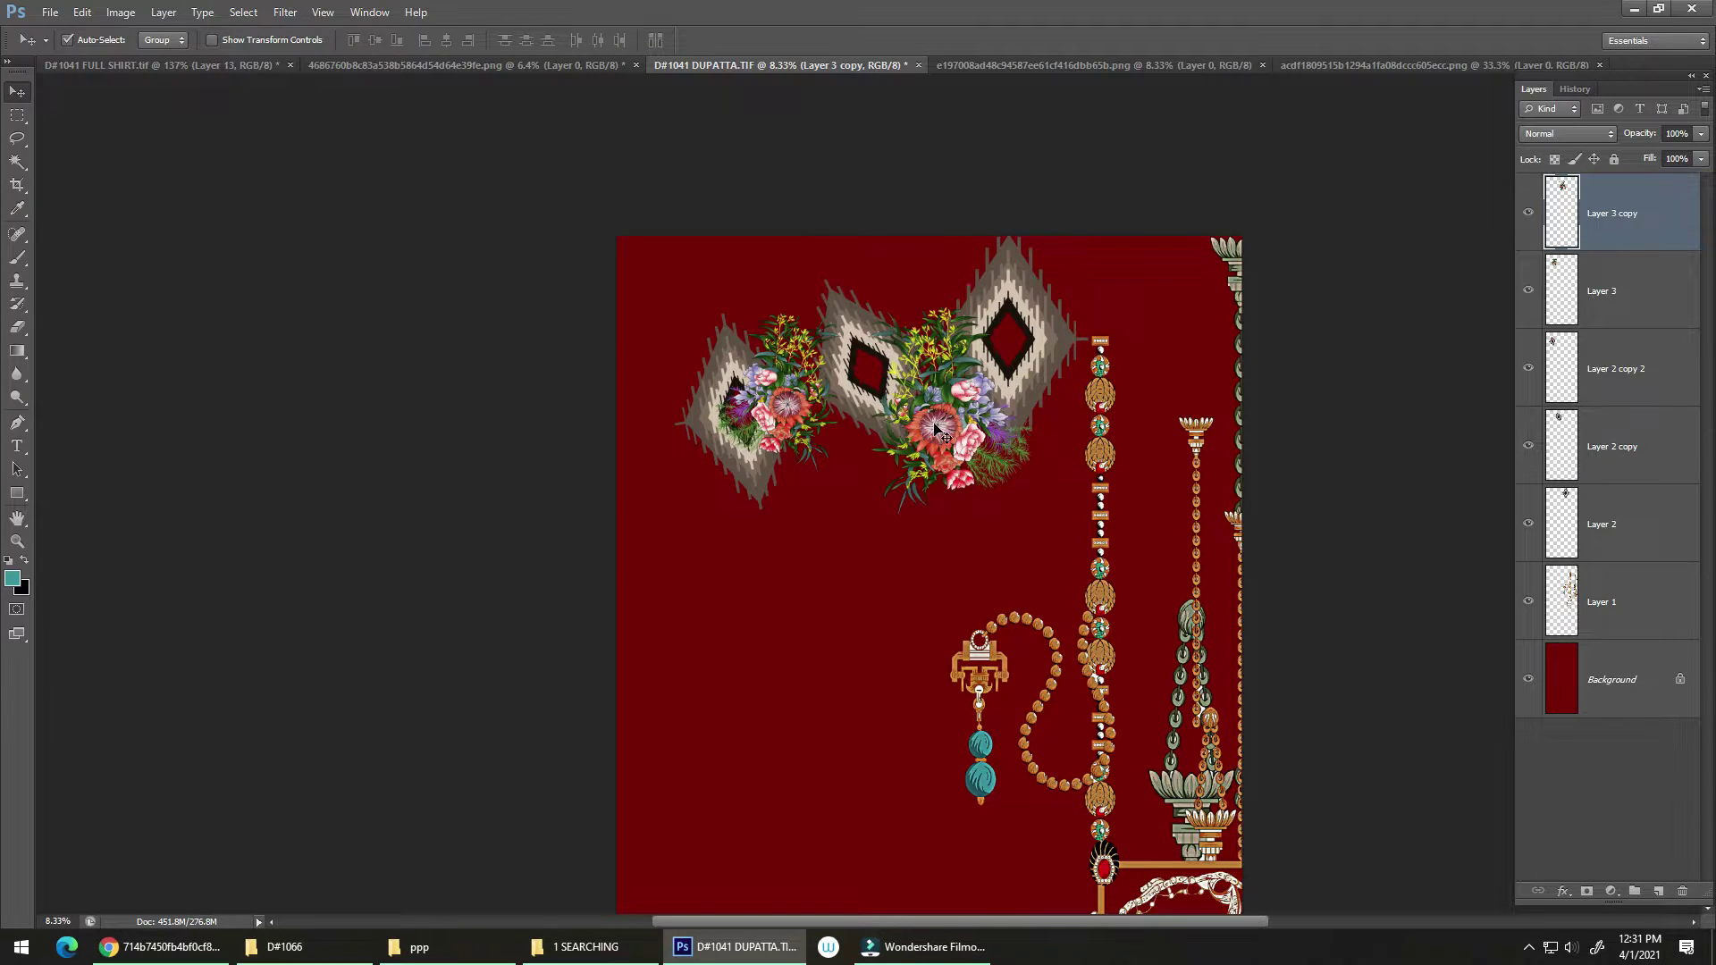
scroll(954, 415, up, 4)
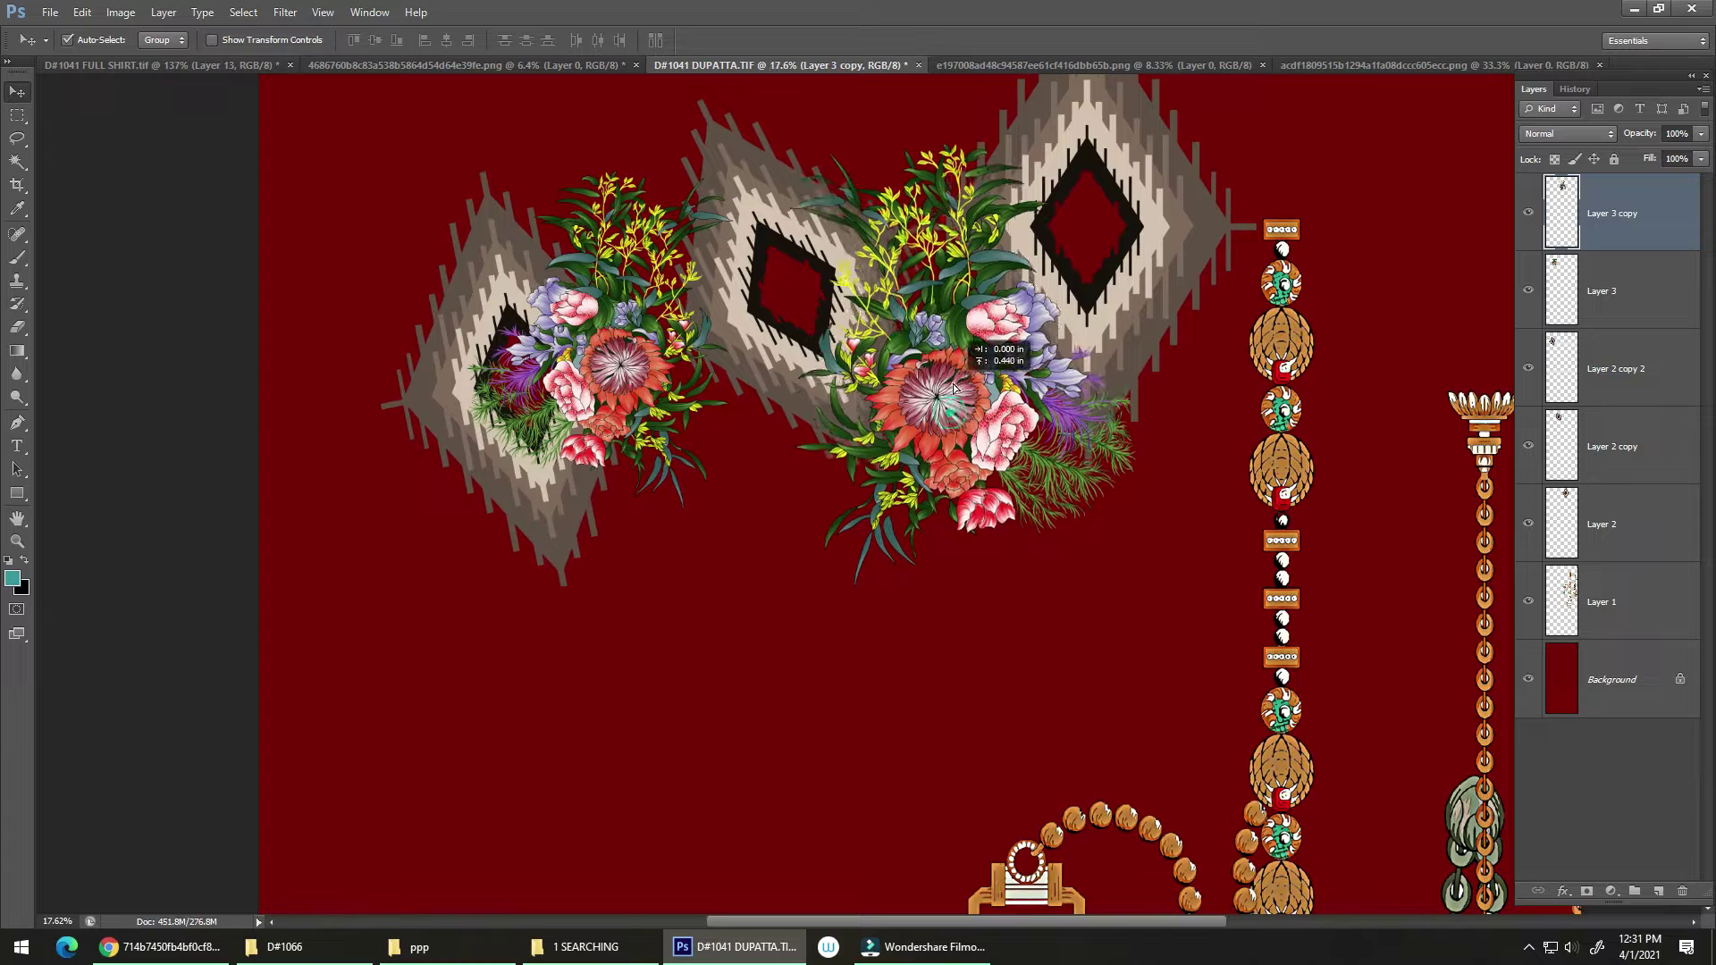
scroll(947, 395, down, 5)
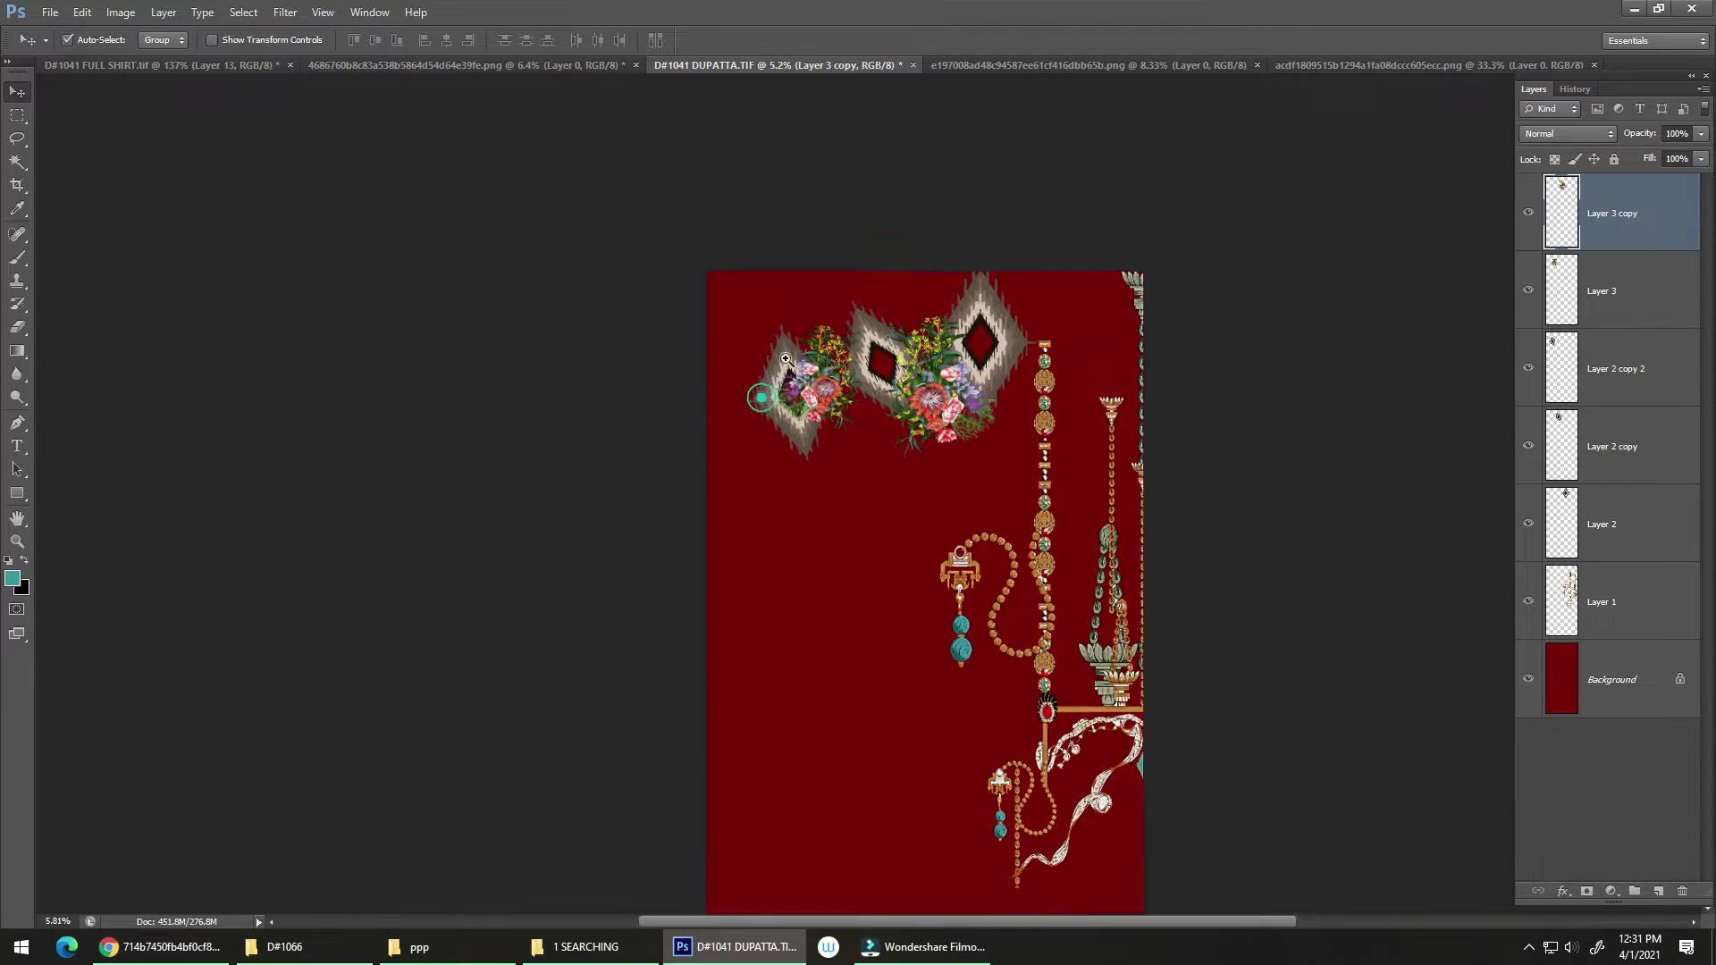
drag(980, 424, 987, 407)
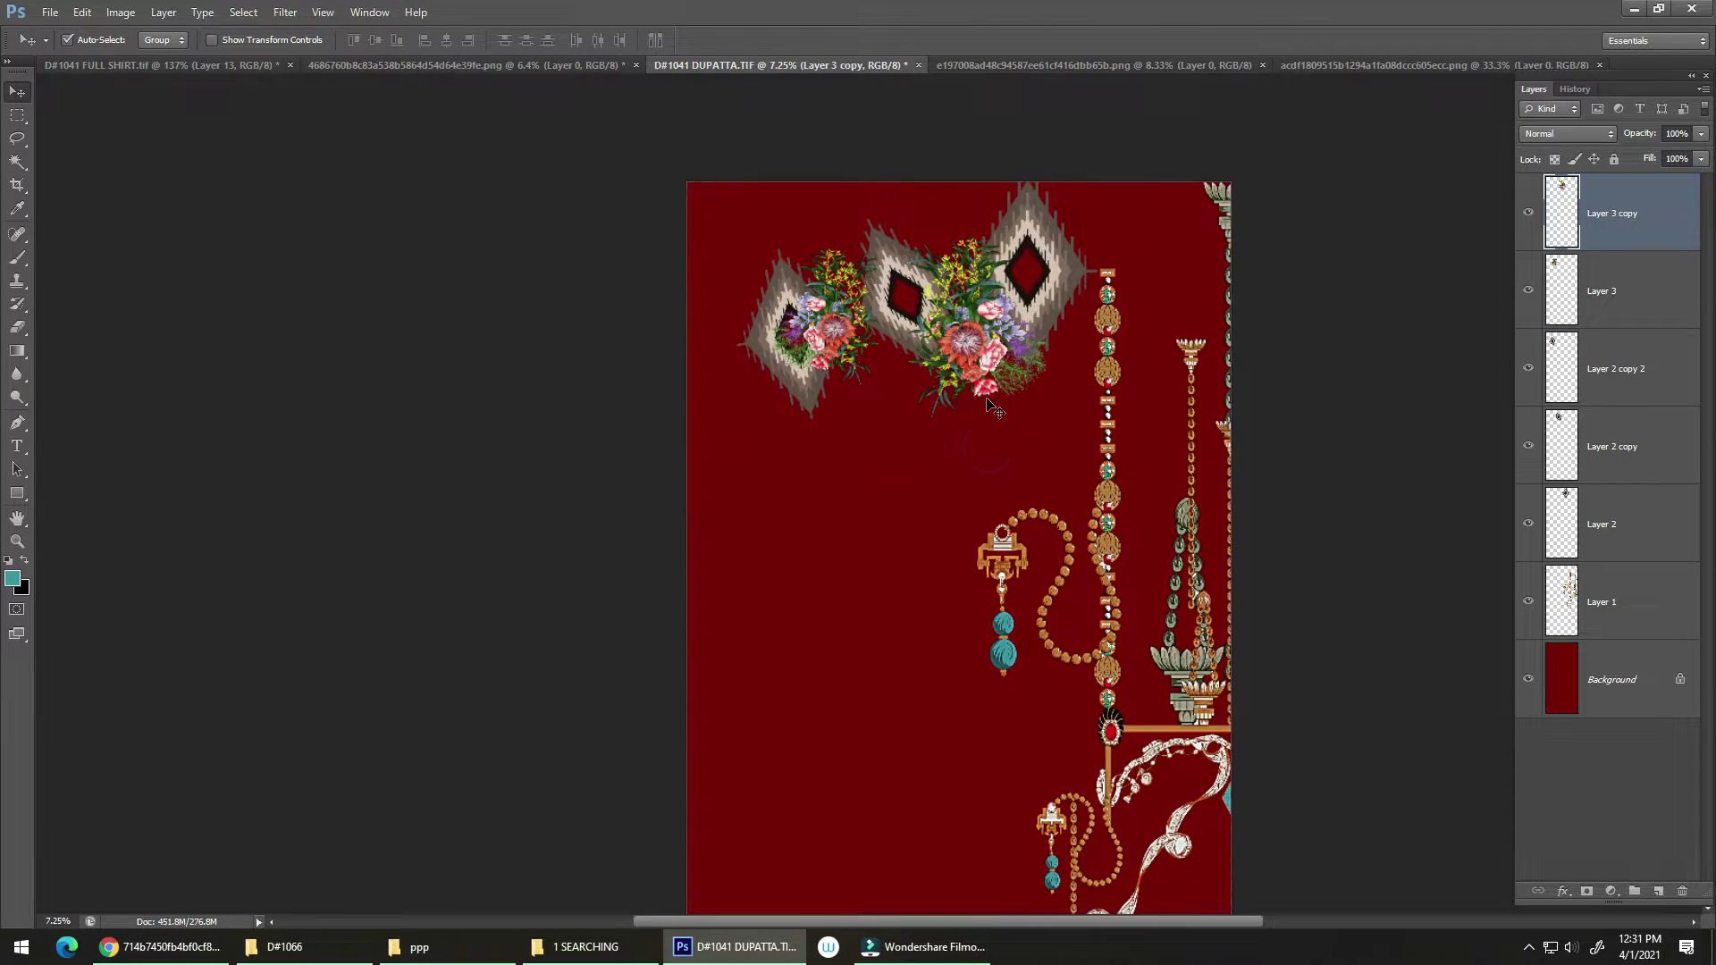
Duplicate the hanging chain ornament to the dupatta's upper-left edge and rotate the copy 90°
drag(1167, 657, 688, 357)
key(ctrl+t)
drag(706, 526, 706, 536)
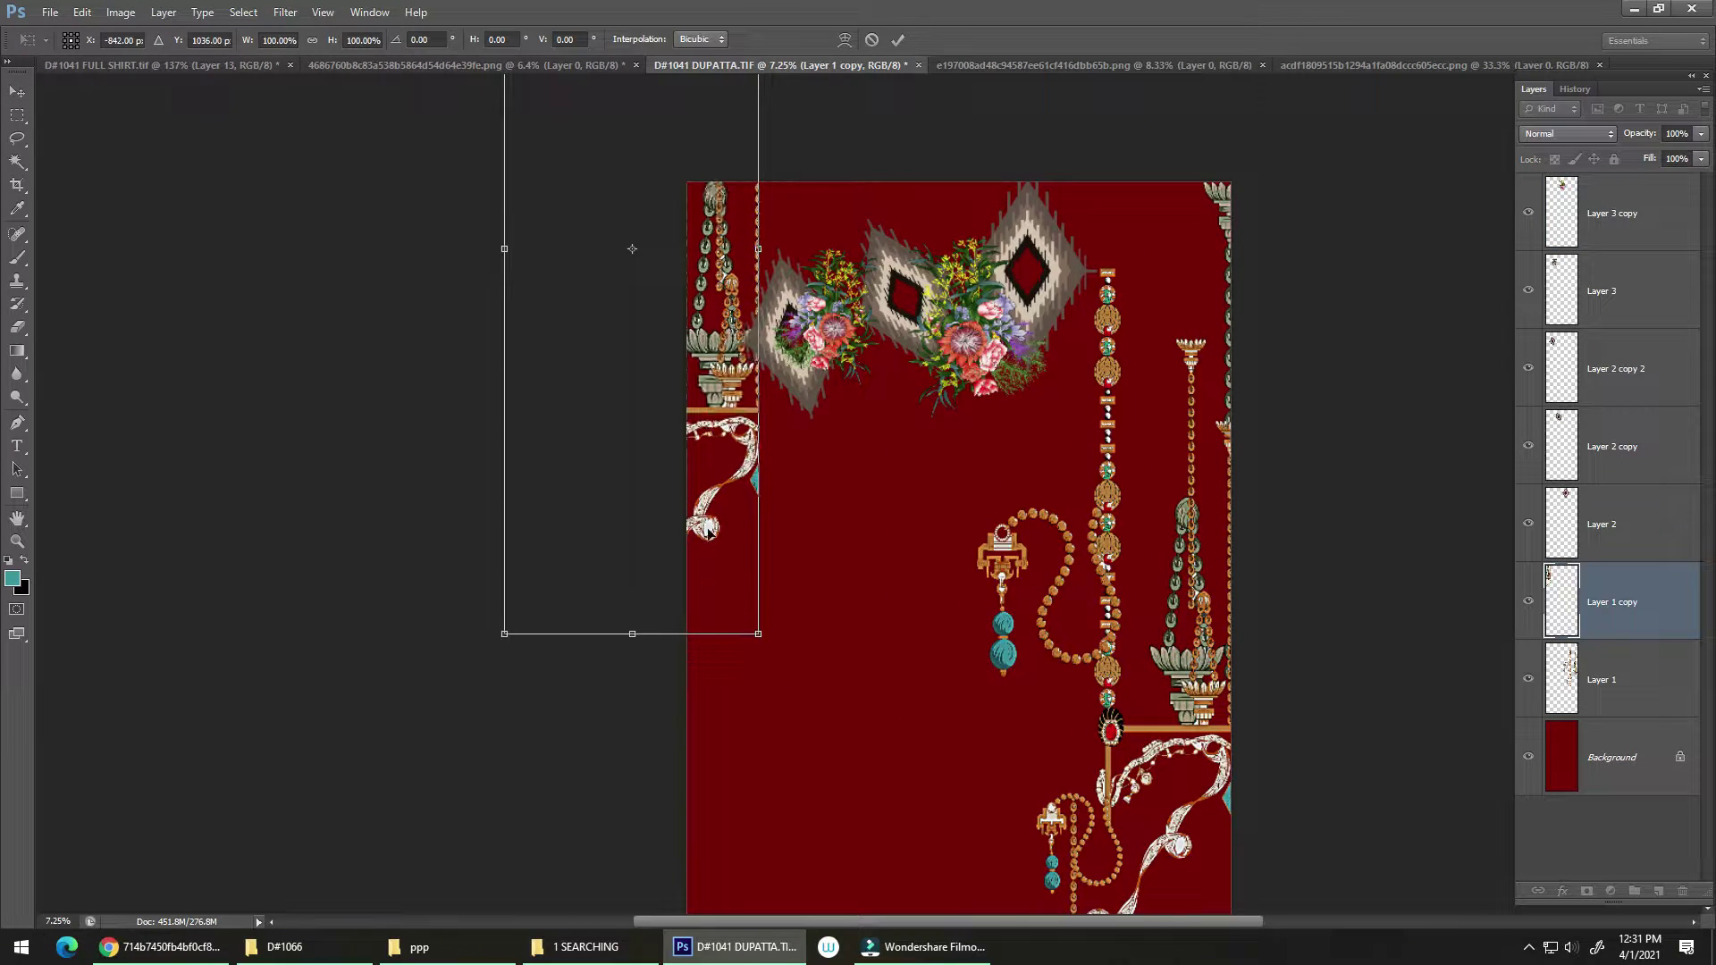
right_click(708, 539)
click(682, 522)
scroll(681, 523, down, 5)
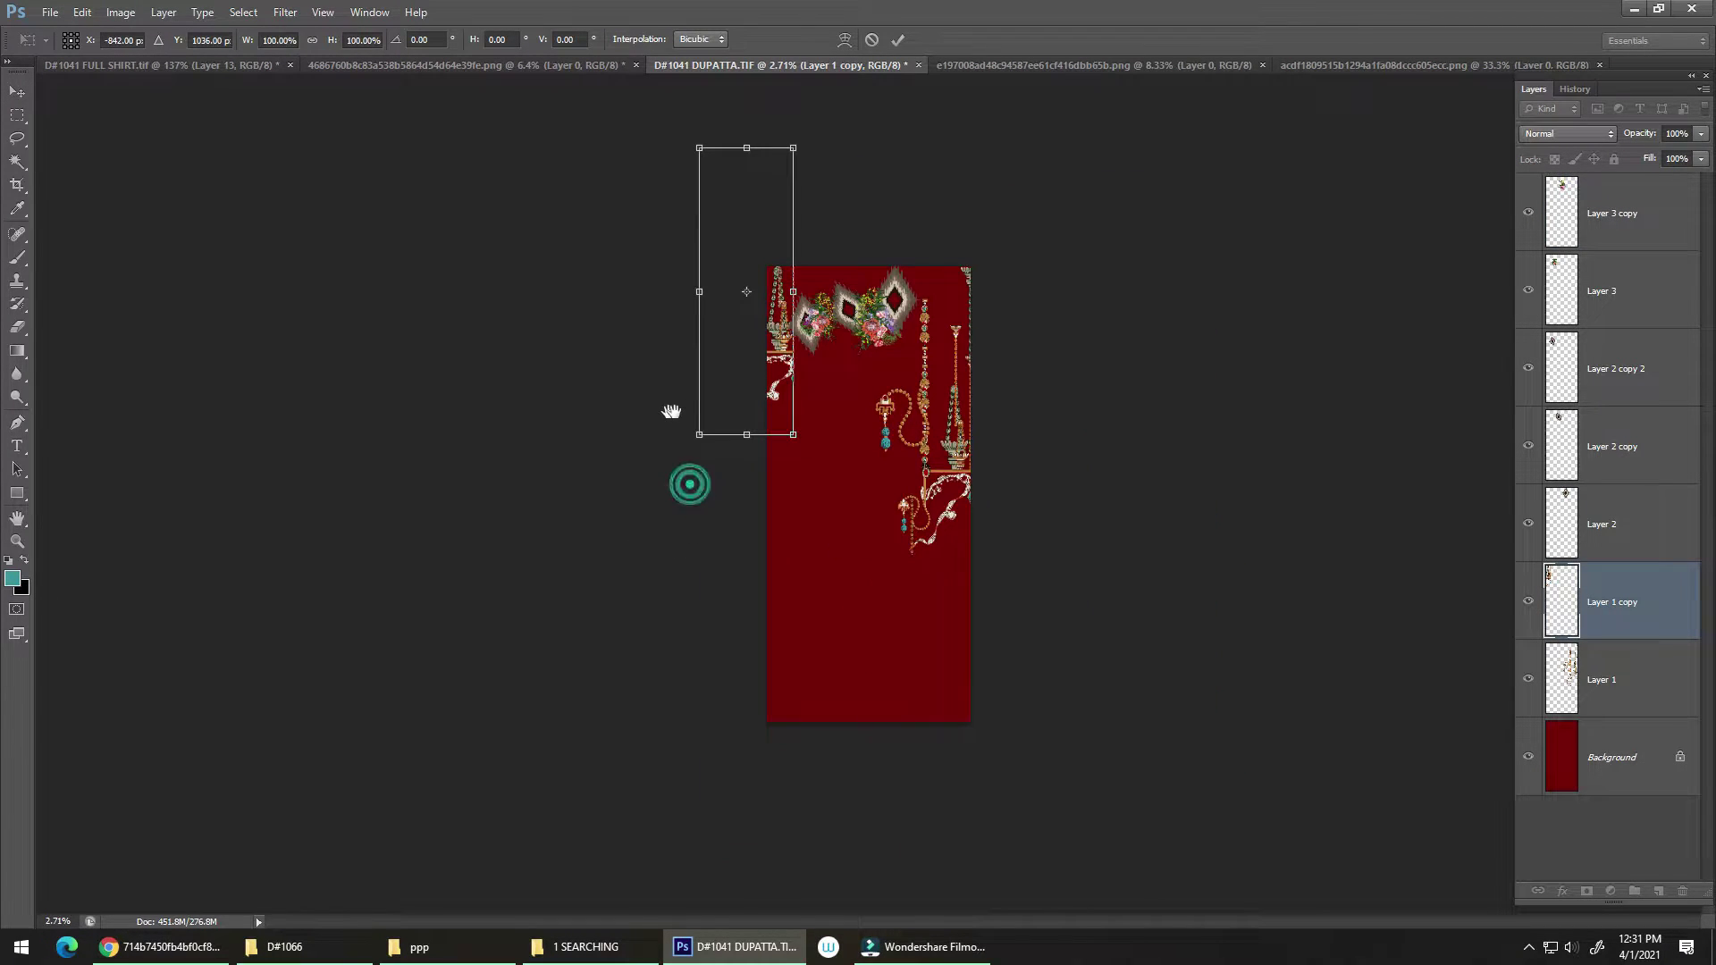
drag(849, 376, 616, 427)
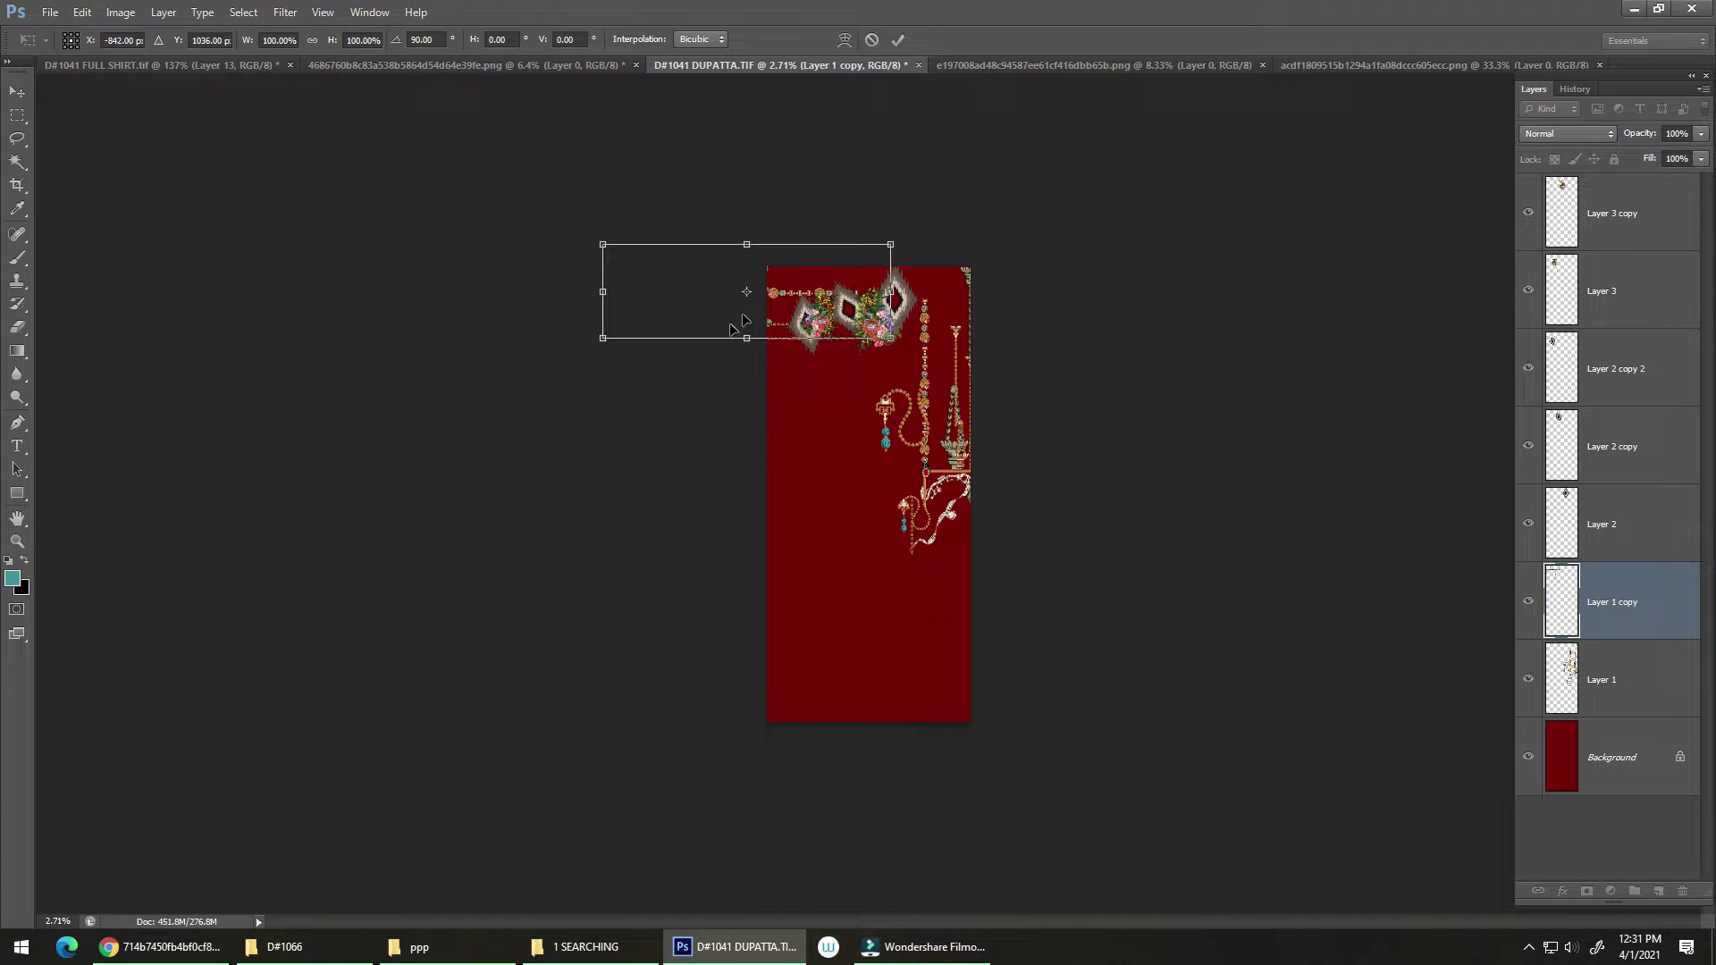
Move the rotated ornament copy down to run along the dupatta's bottom edge and apply the transformation
drag(742, 320, 814, 714)
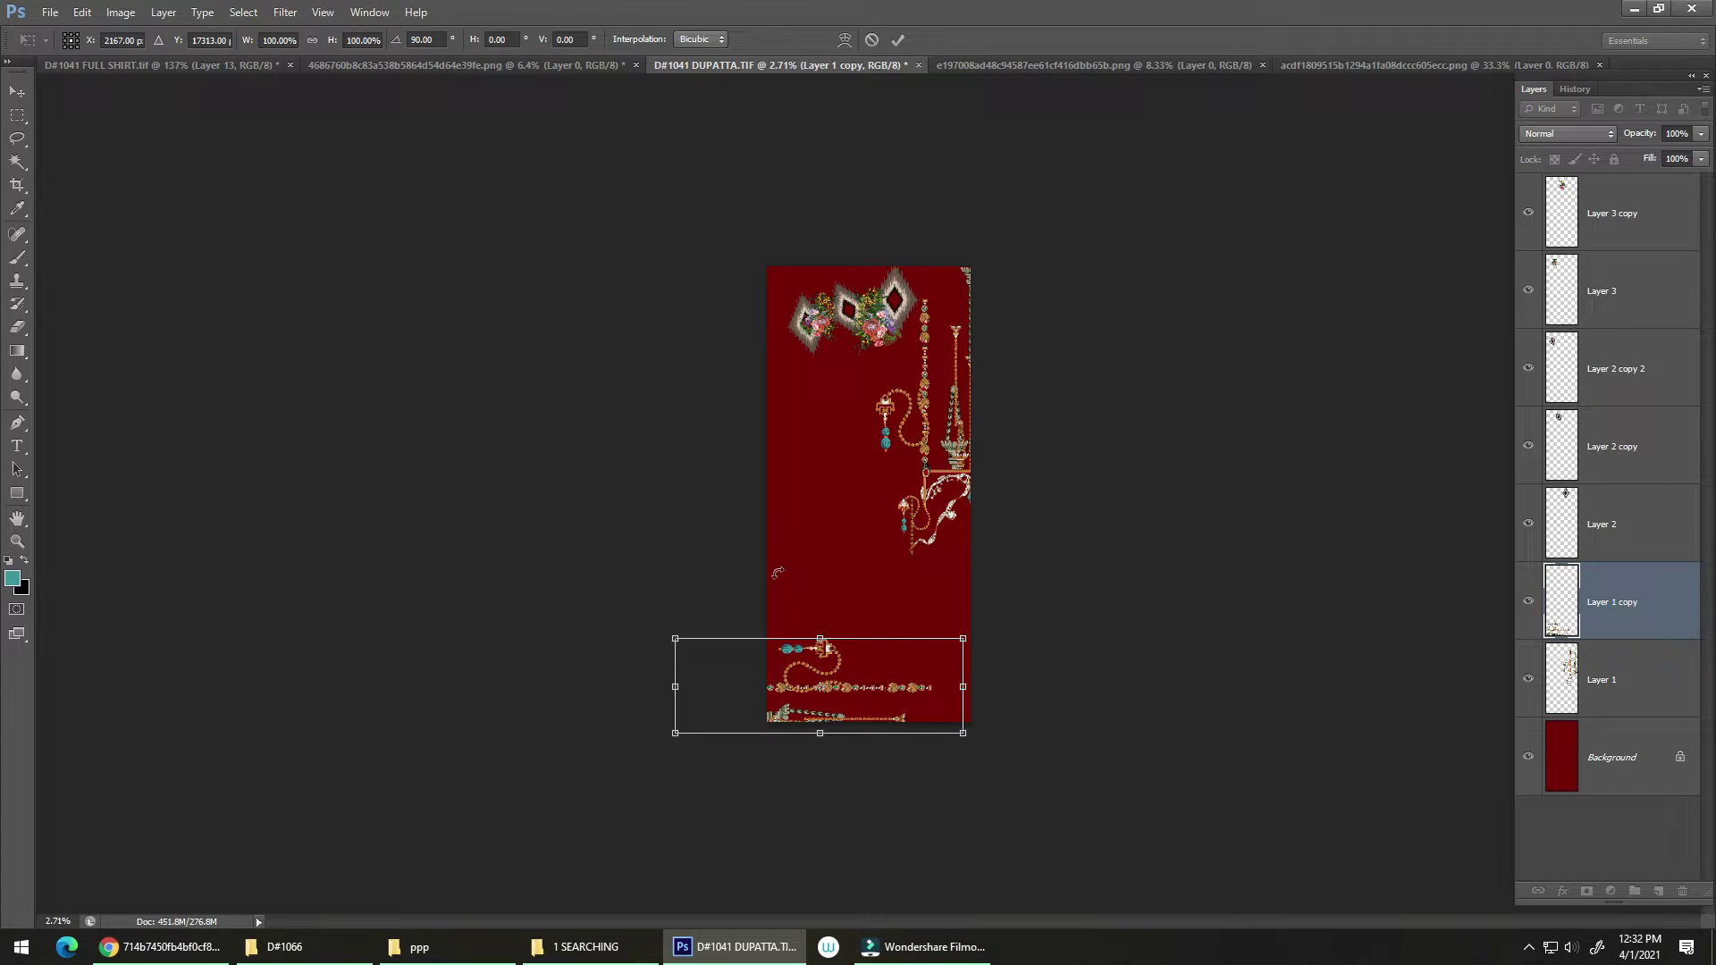
scroll(812, 592, up, 2)
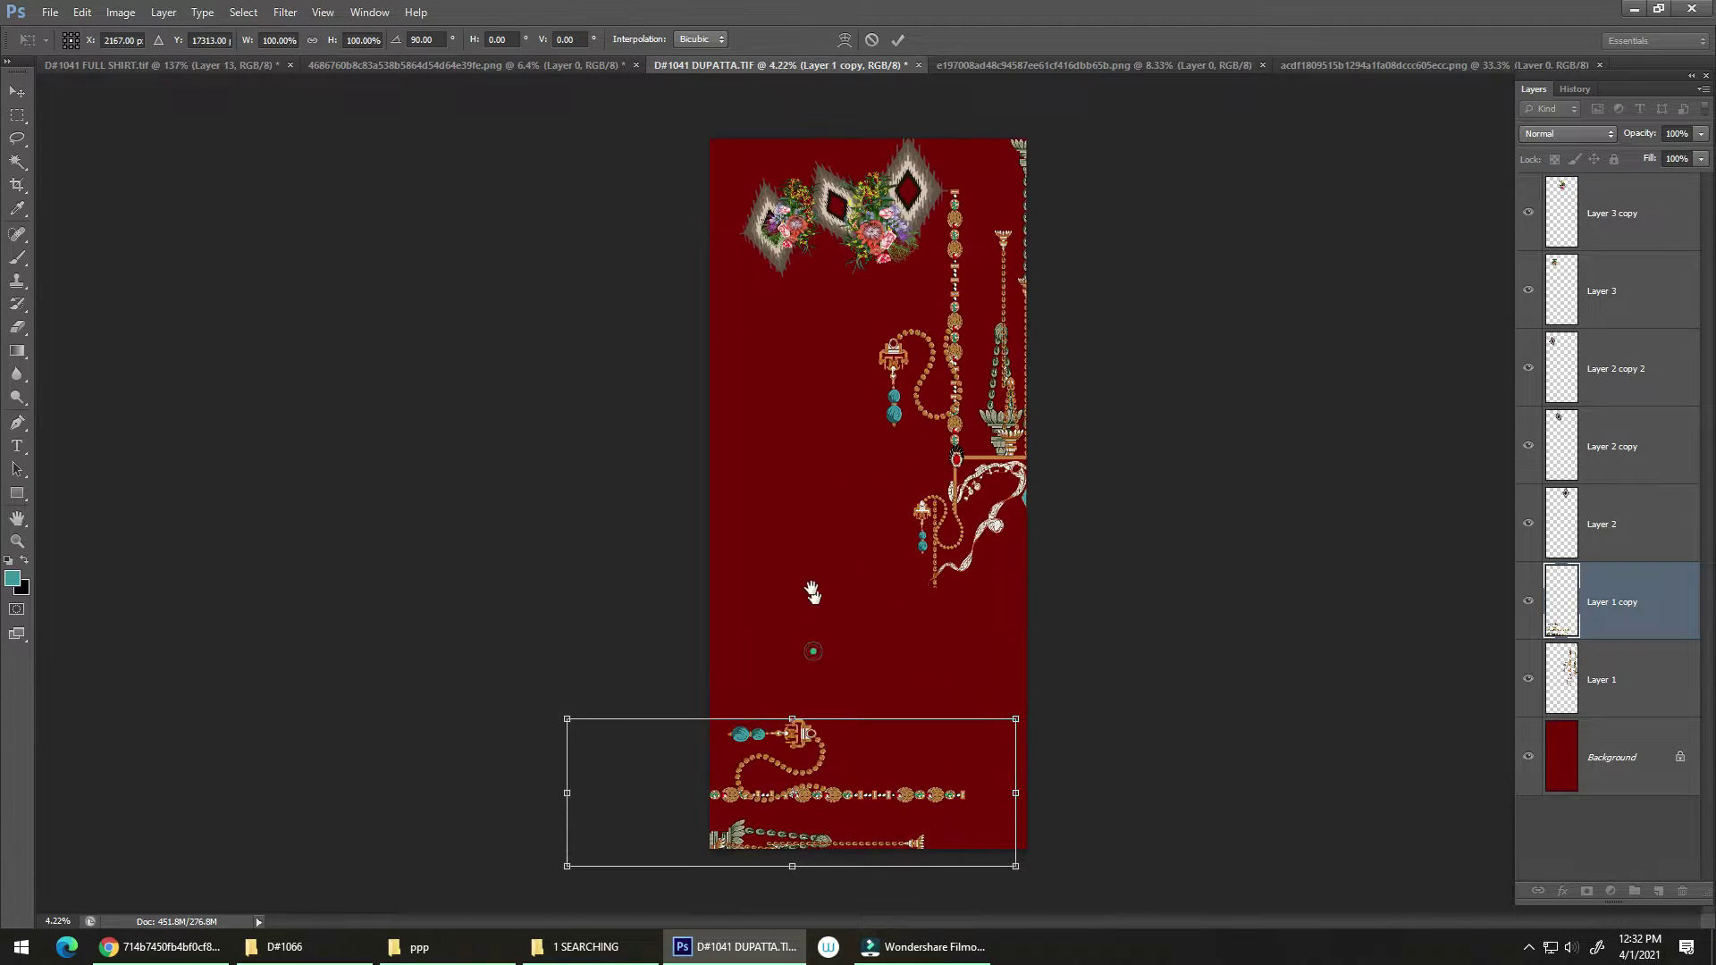
scroll(812, 690, up, 1)
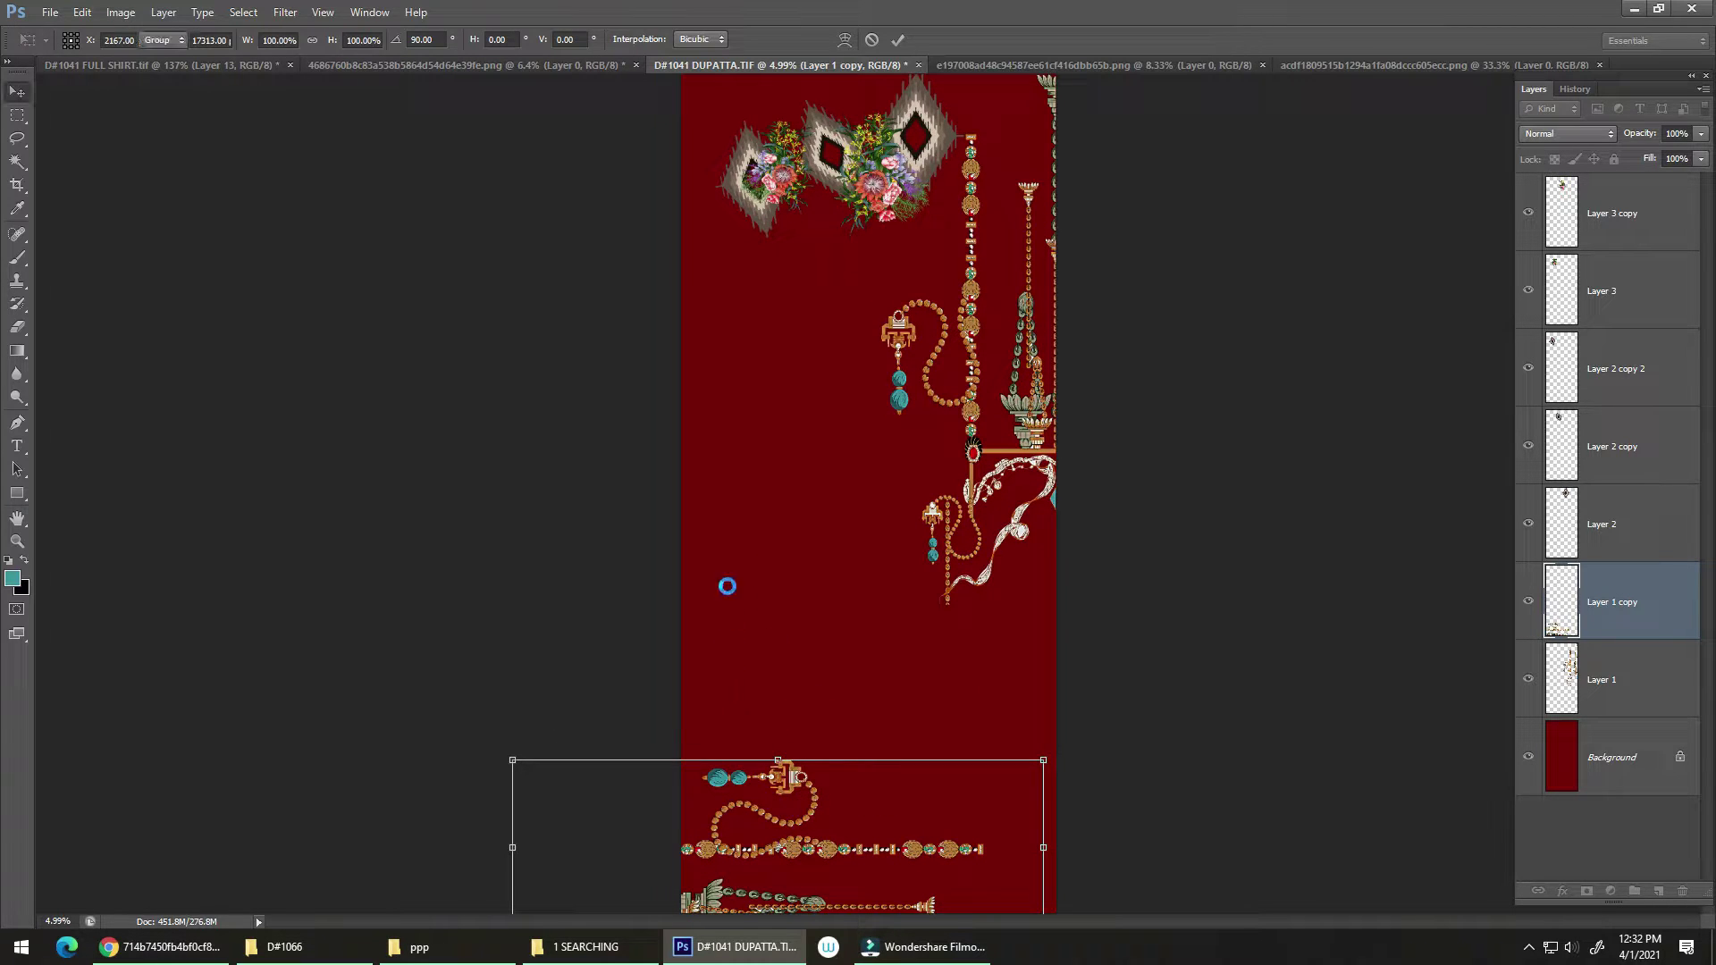
key(Return)
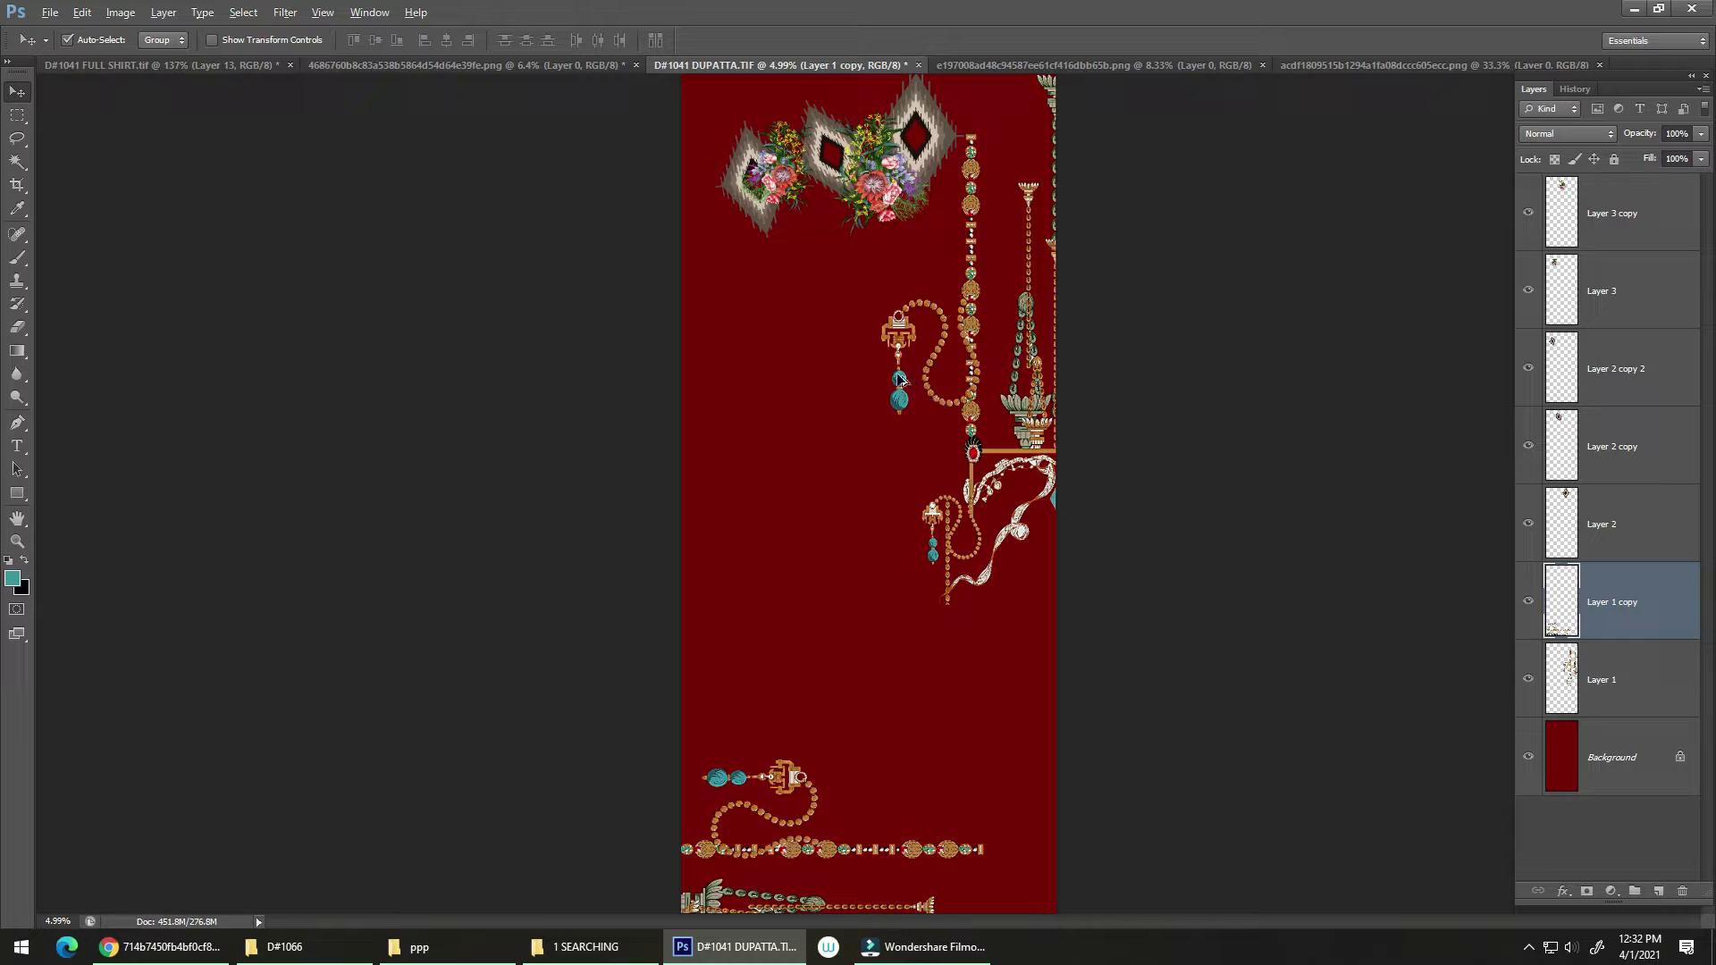
Duplicate the hanging chain ornament to the dupatta's upper-left edge, flipping the copy horizontally and lowering it slightly
drag(1034, 414, 787, 259)
key(ctrl+t)
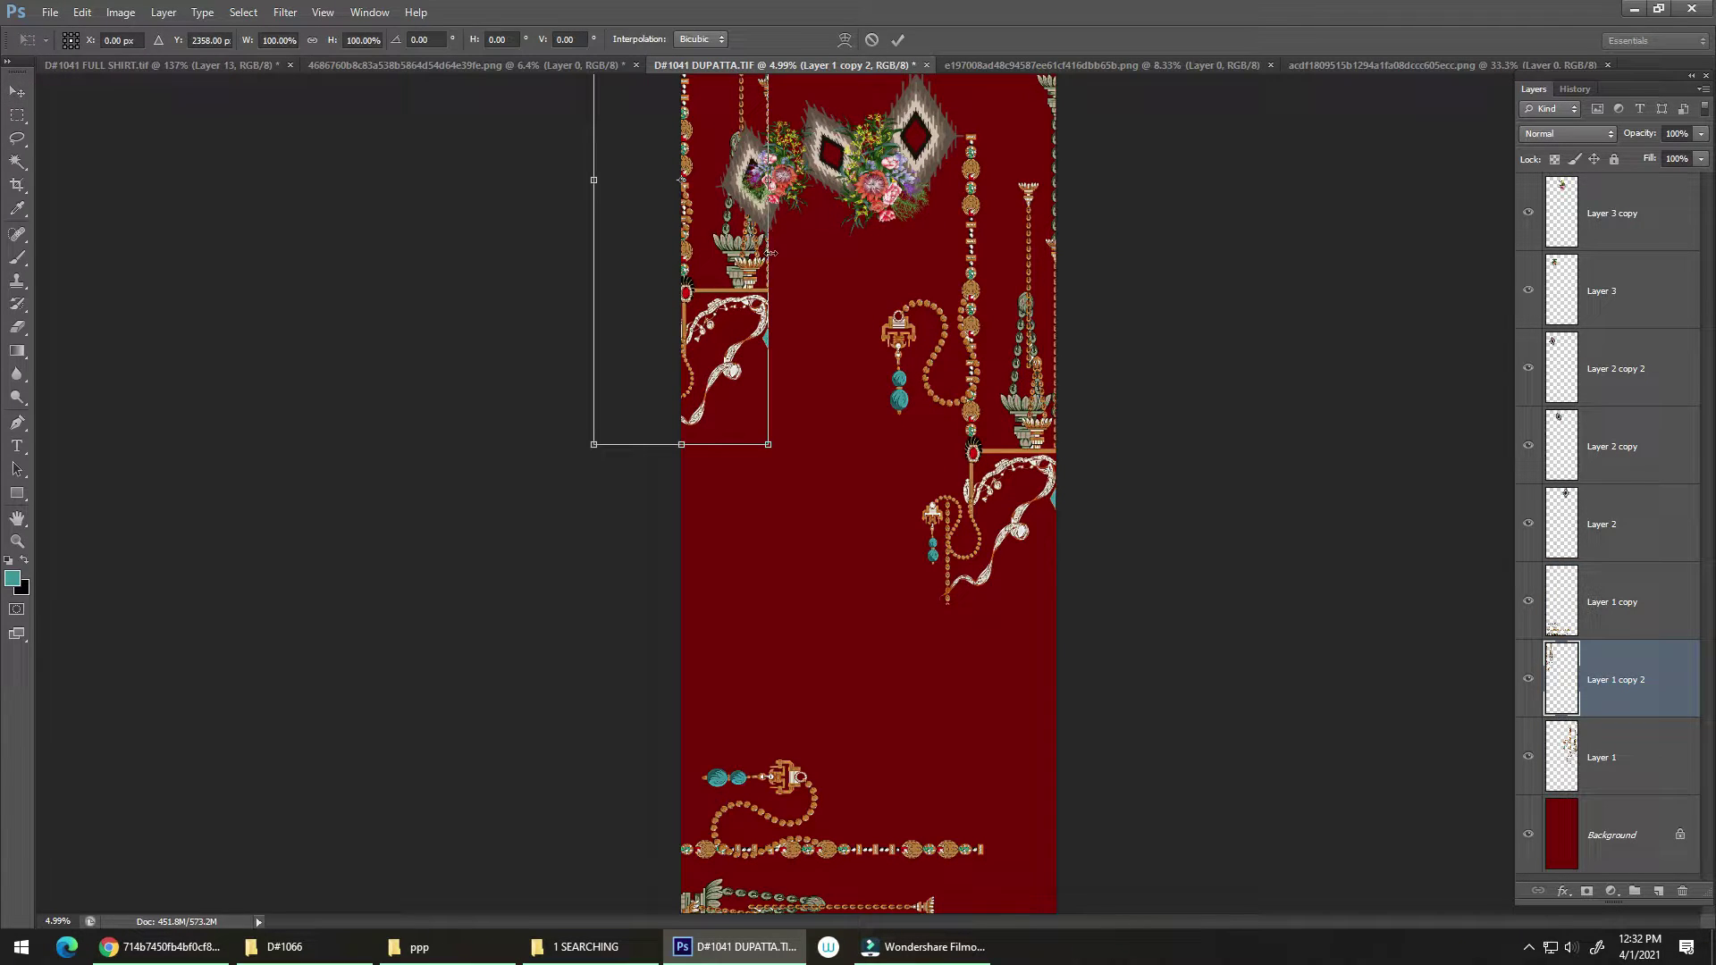
right_click(776, 261)
click(868, 519)
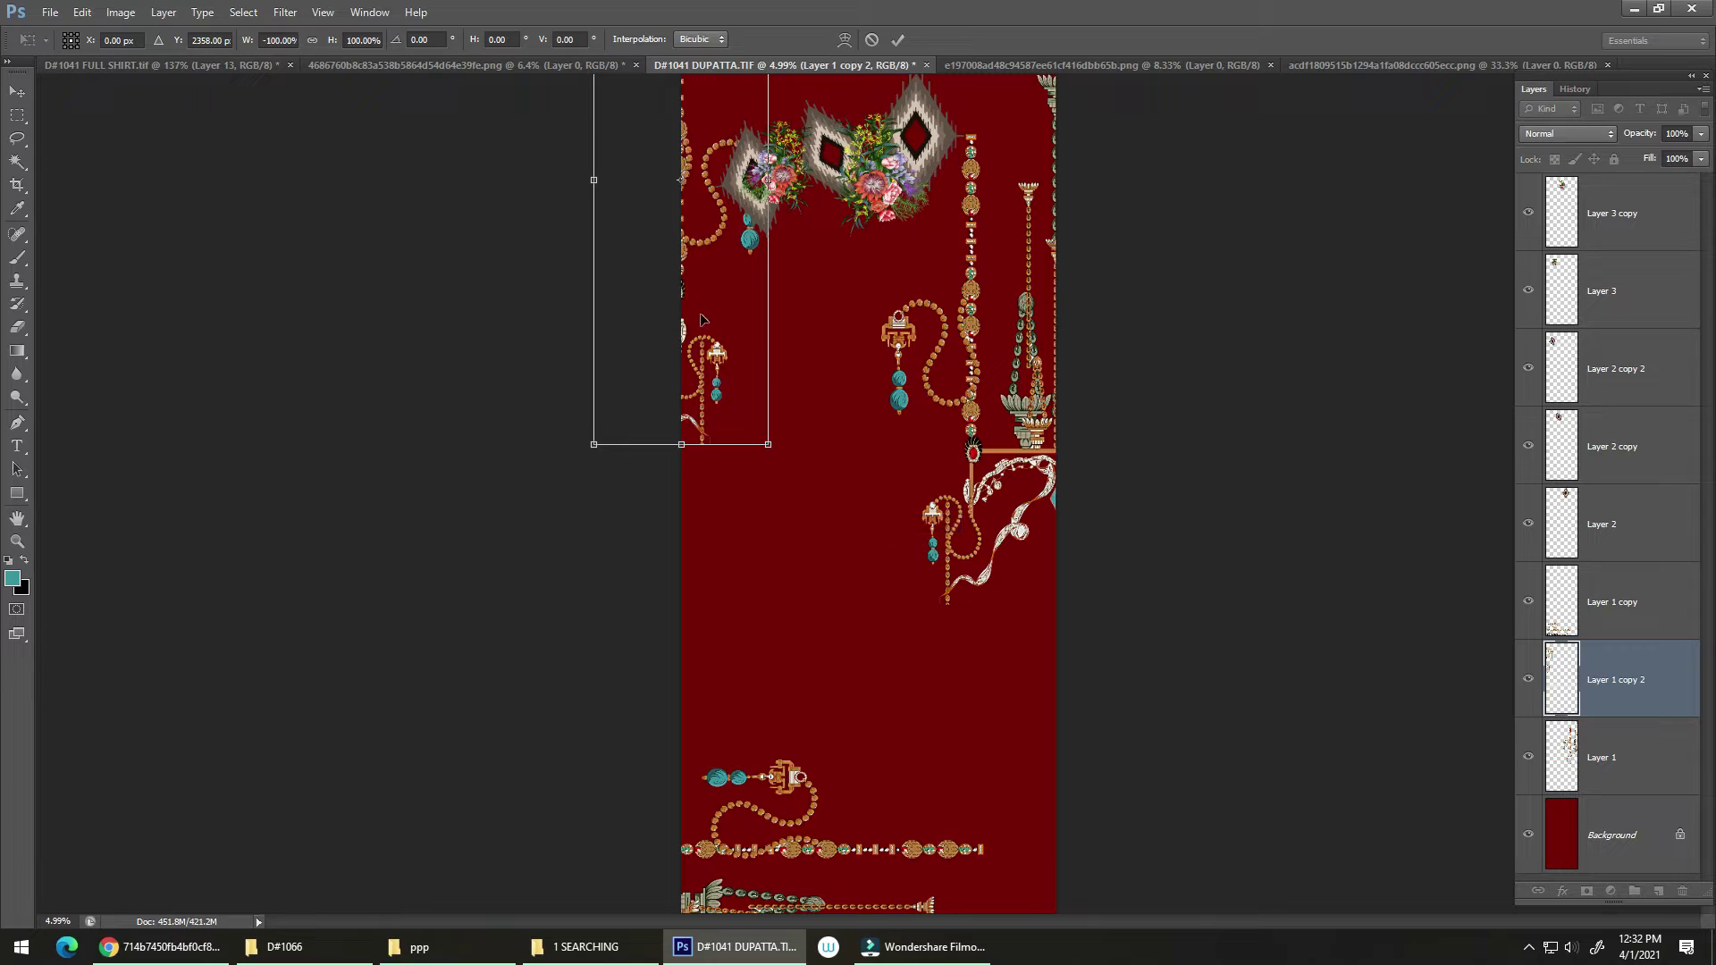
drag(697, 313, 710, 335)
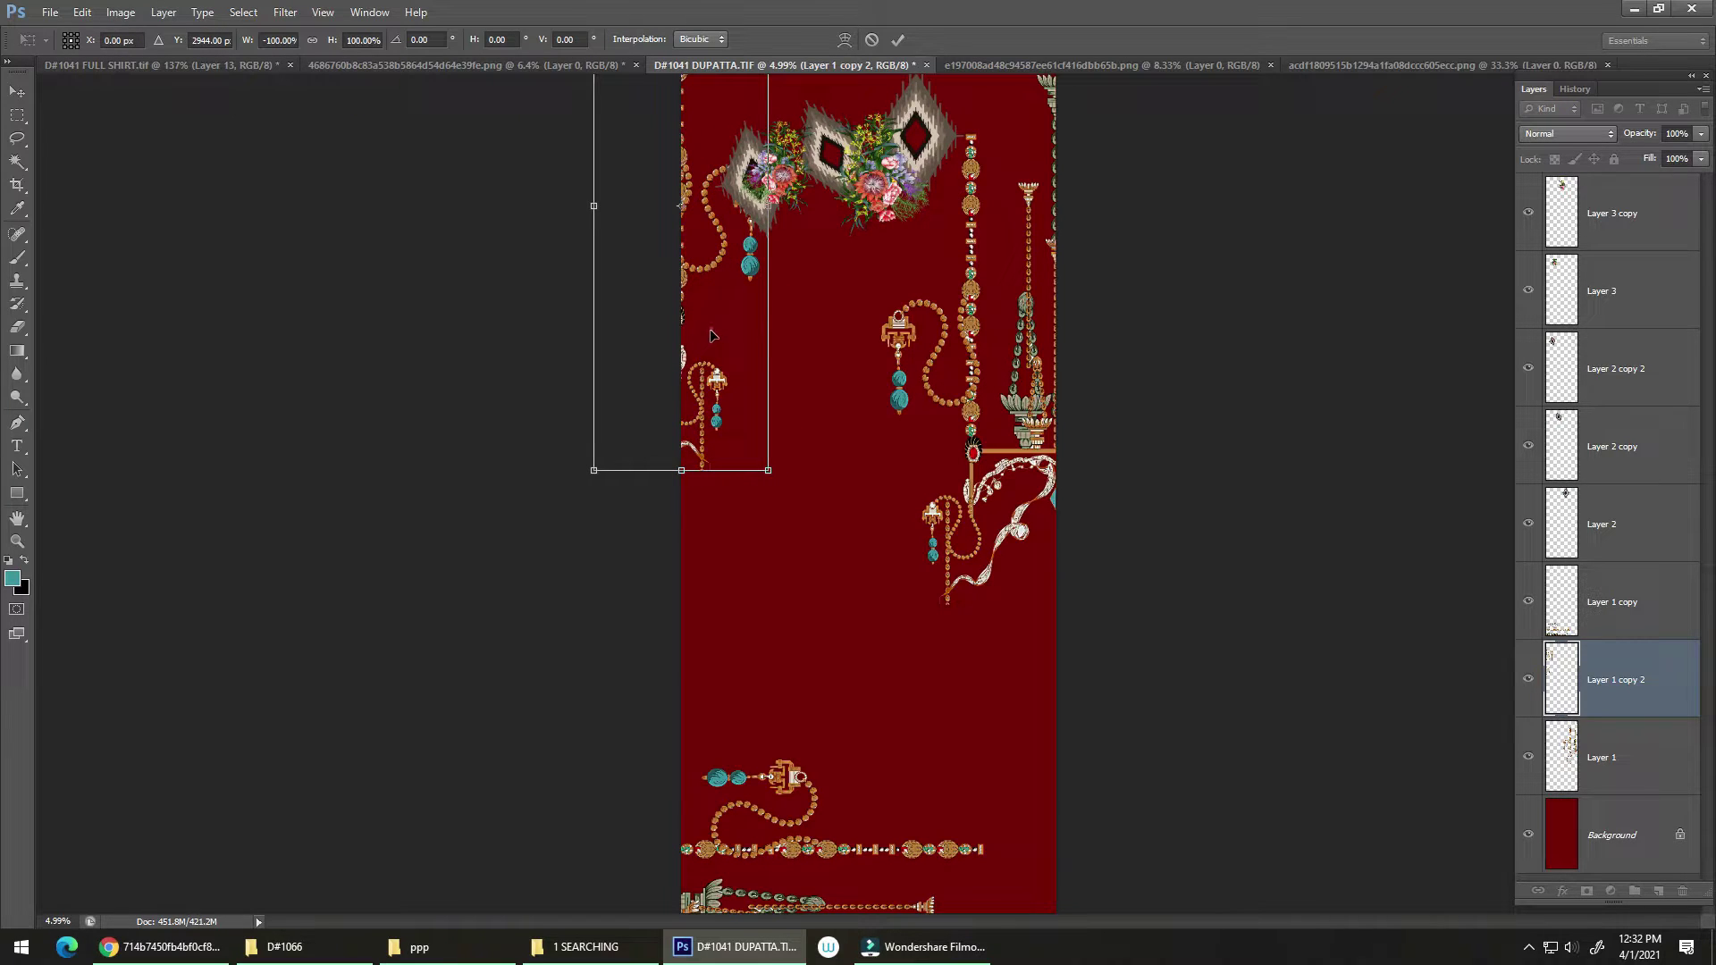
key(Return)
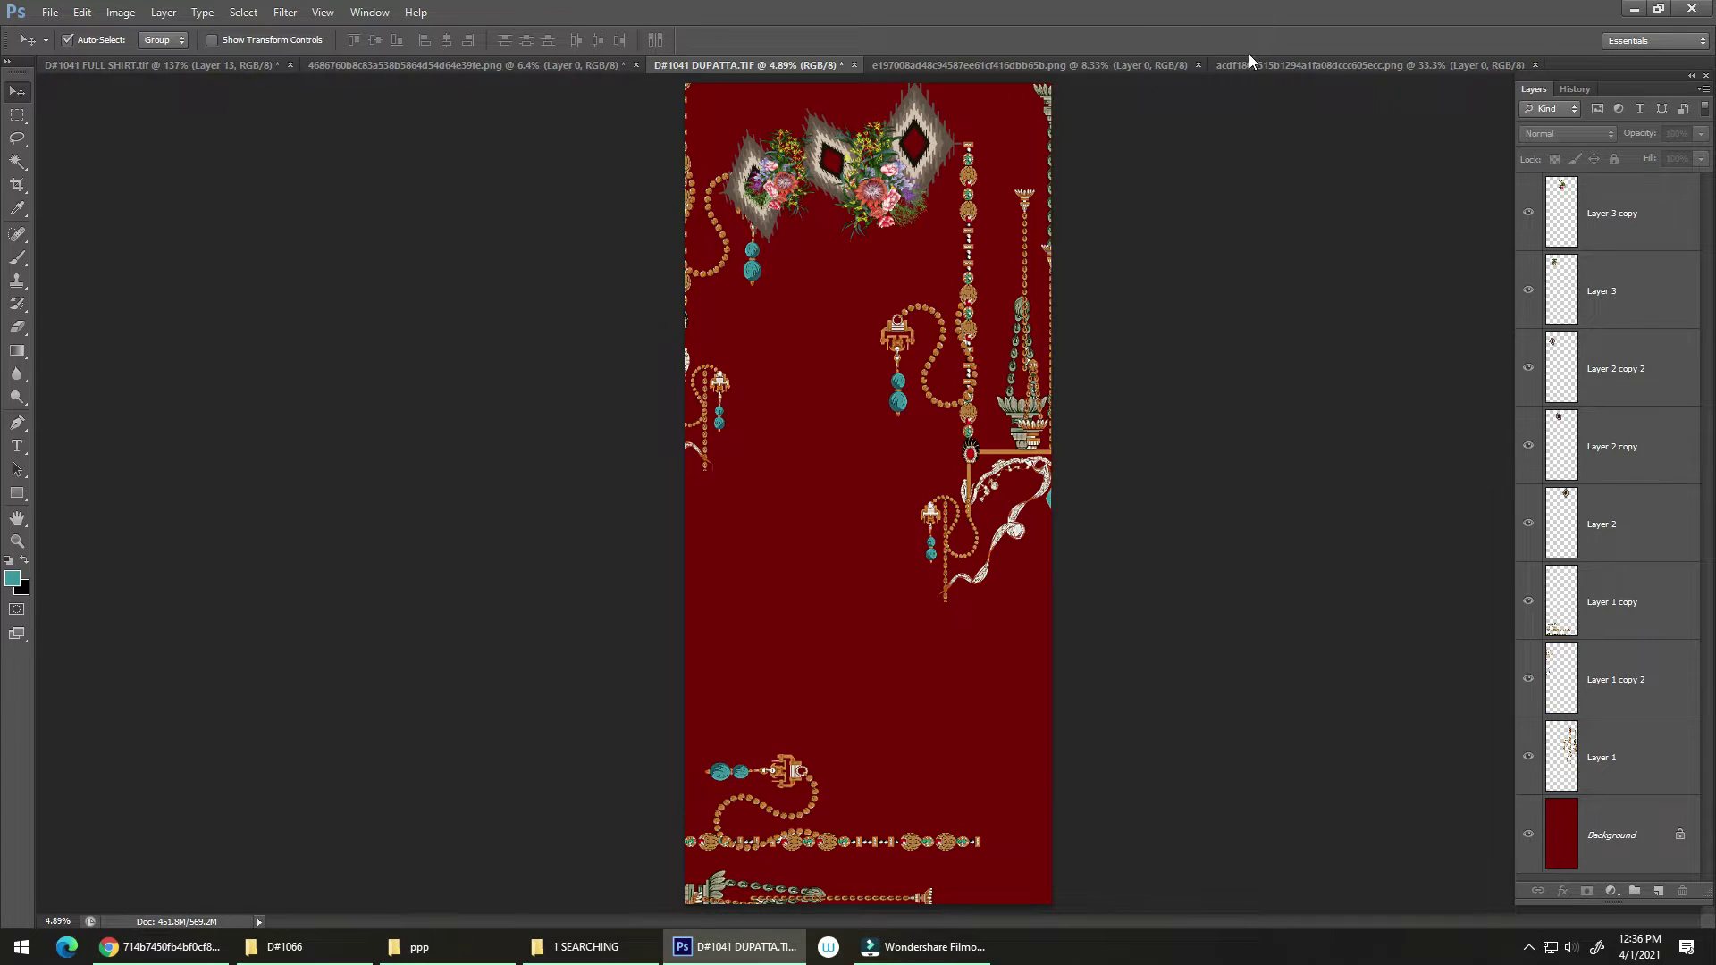
Bring the flower bouquet into the dupatta document, scale it to about 269% and place it in the lower-right corner
click(1249, 62)
drag(814, 275, 884, 380)
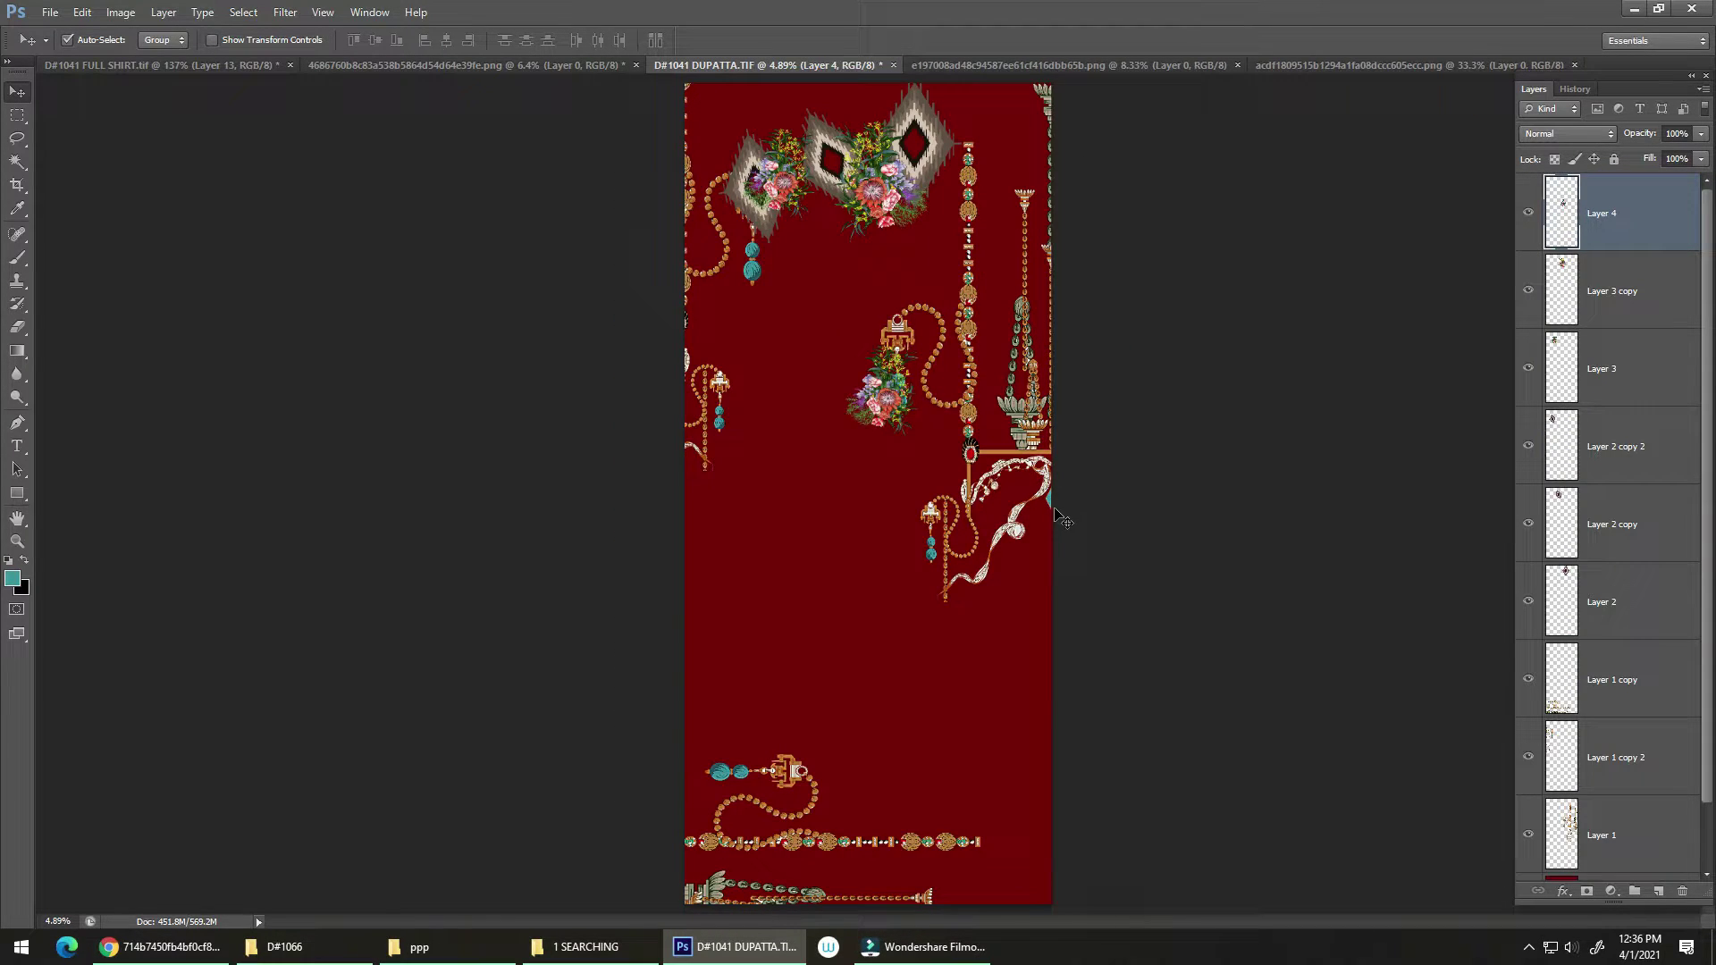
key(ctrl+t)
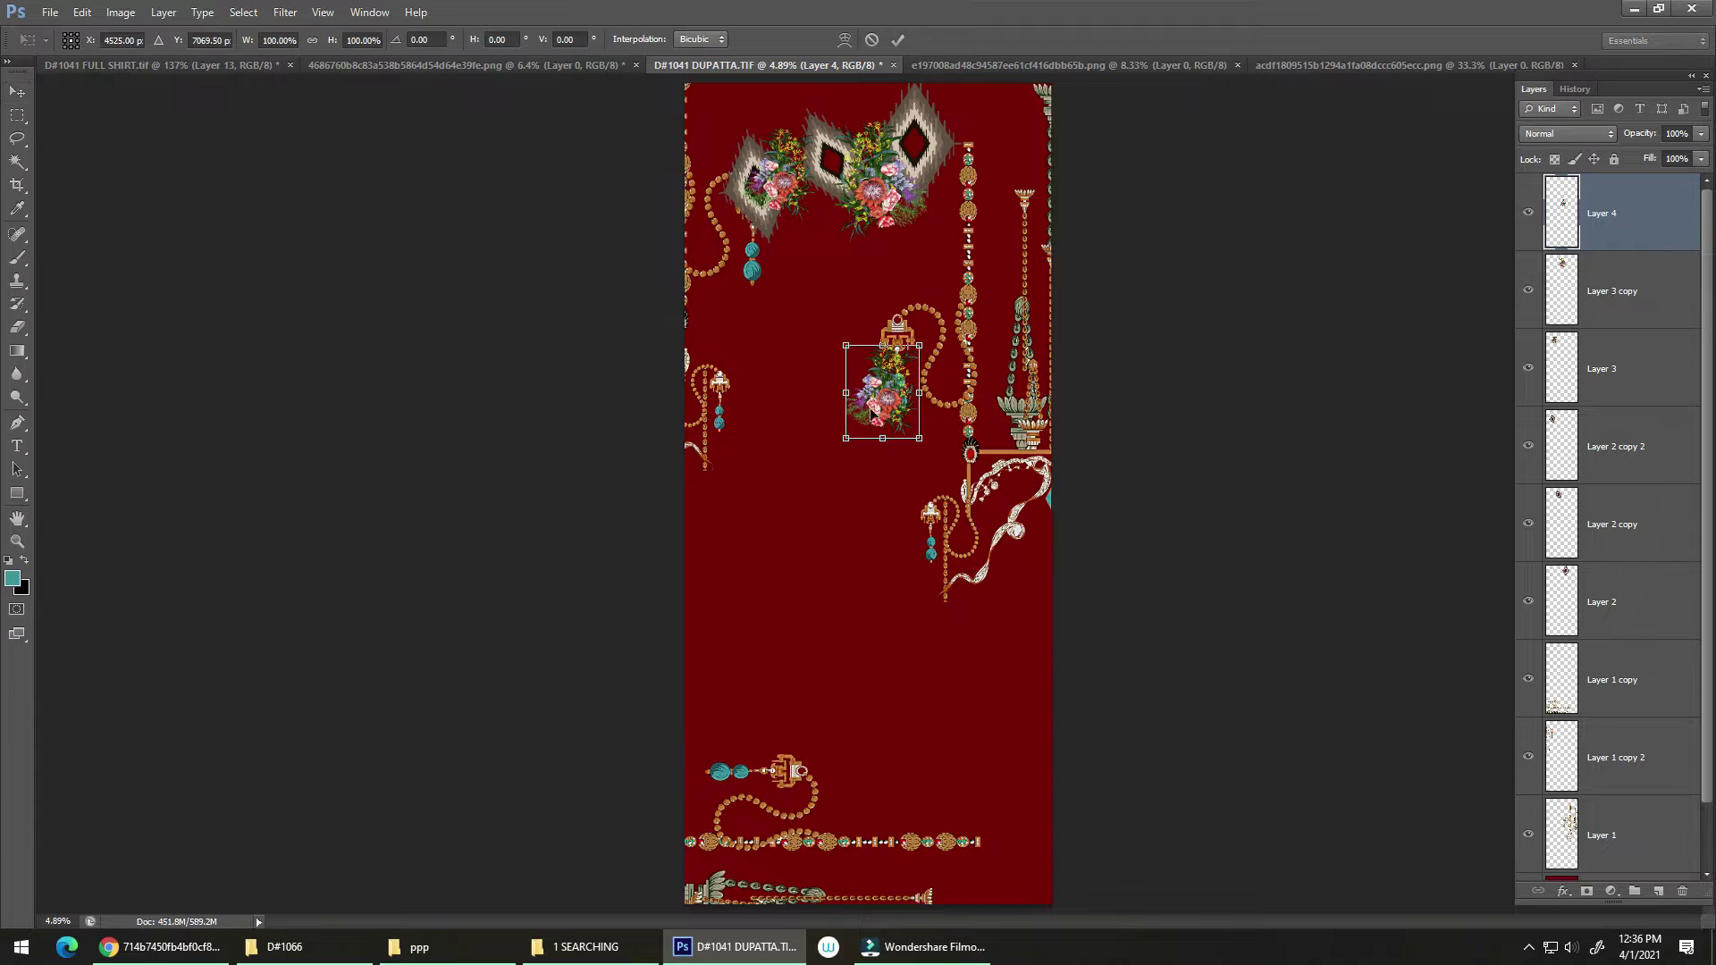
drag(919, 437, 1008, 780)
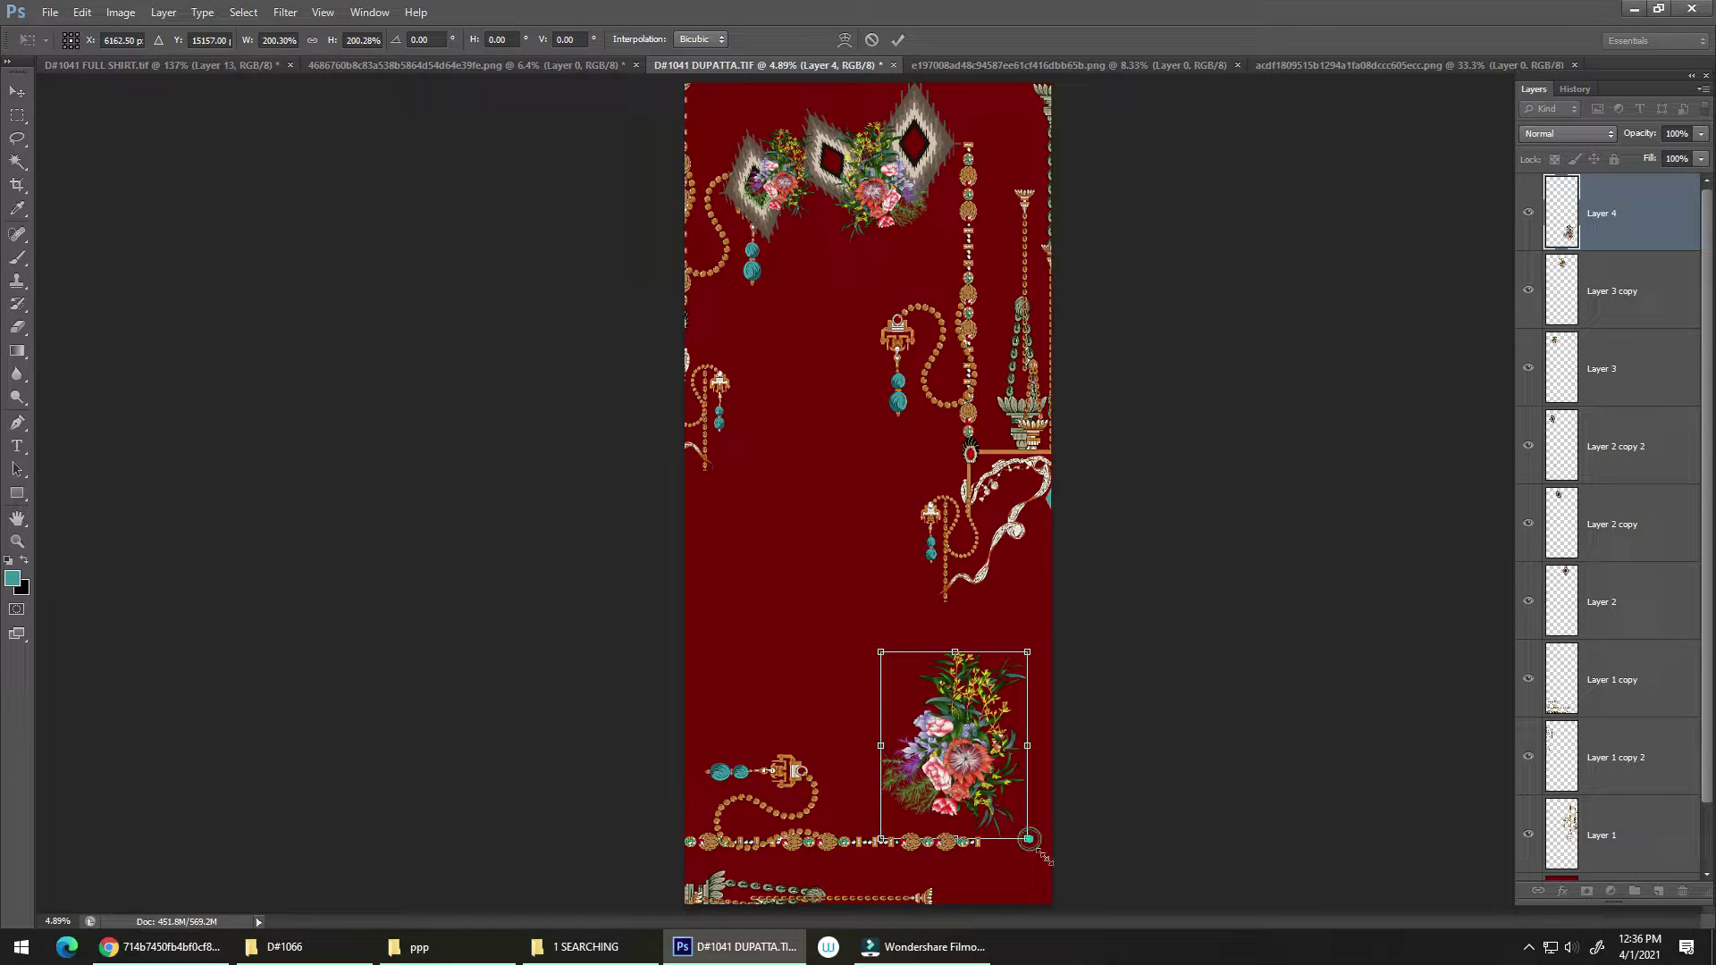
drag(1035, 847, 1054, 870)
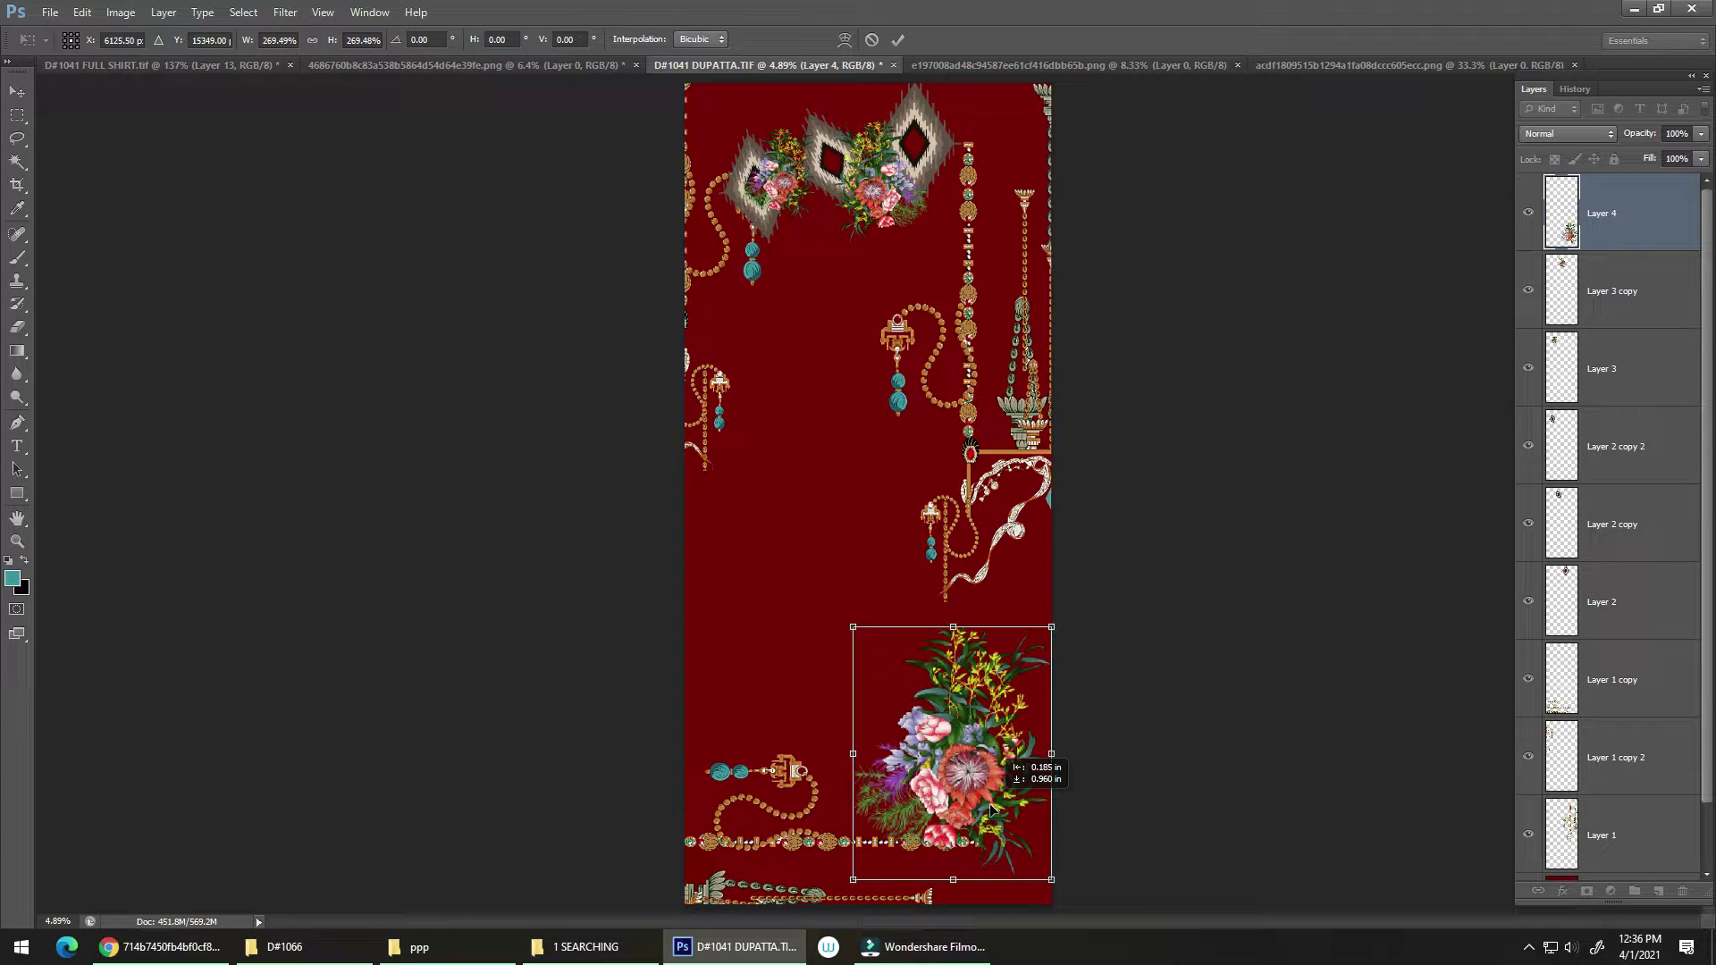
key(Return)
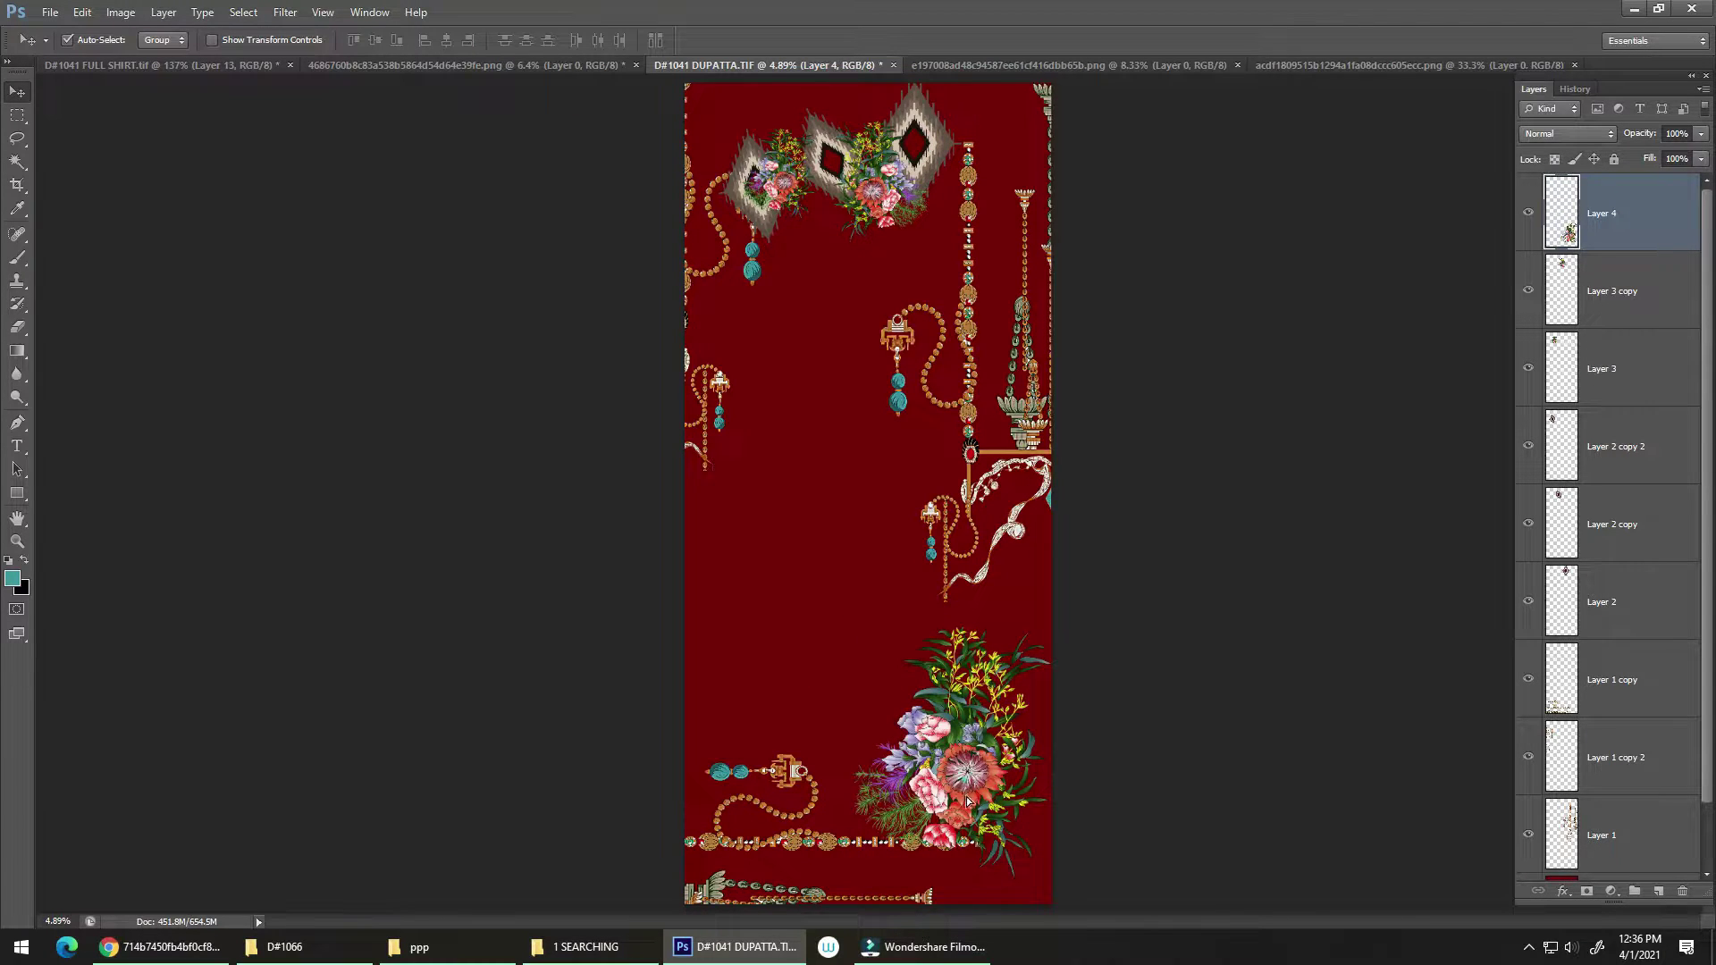
drag(966, 781, 967, 798)
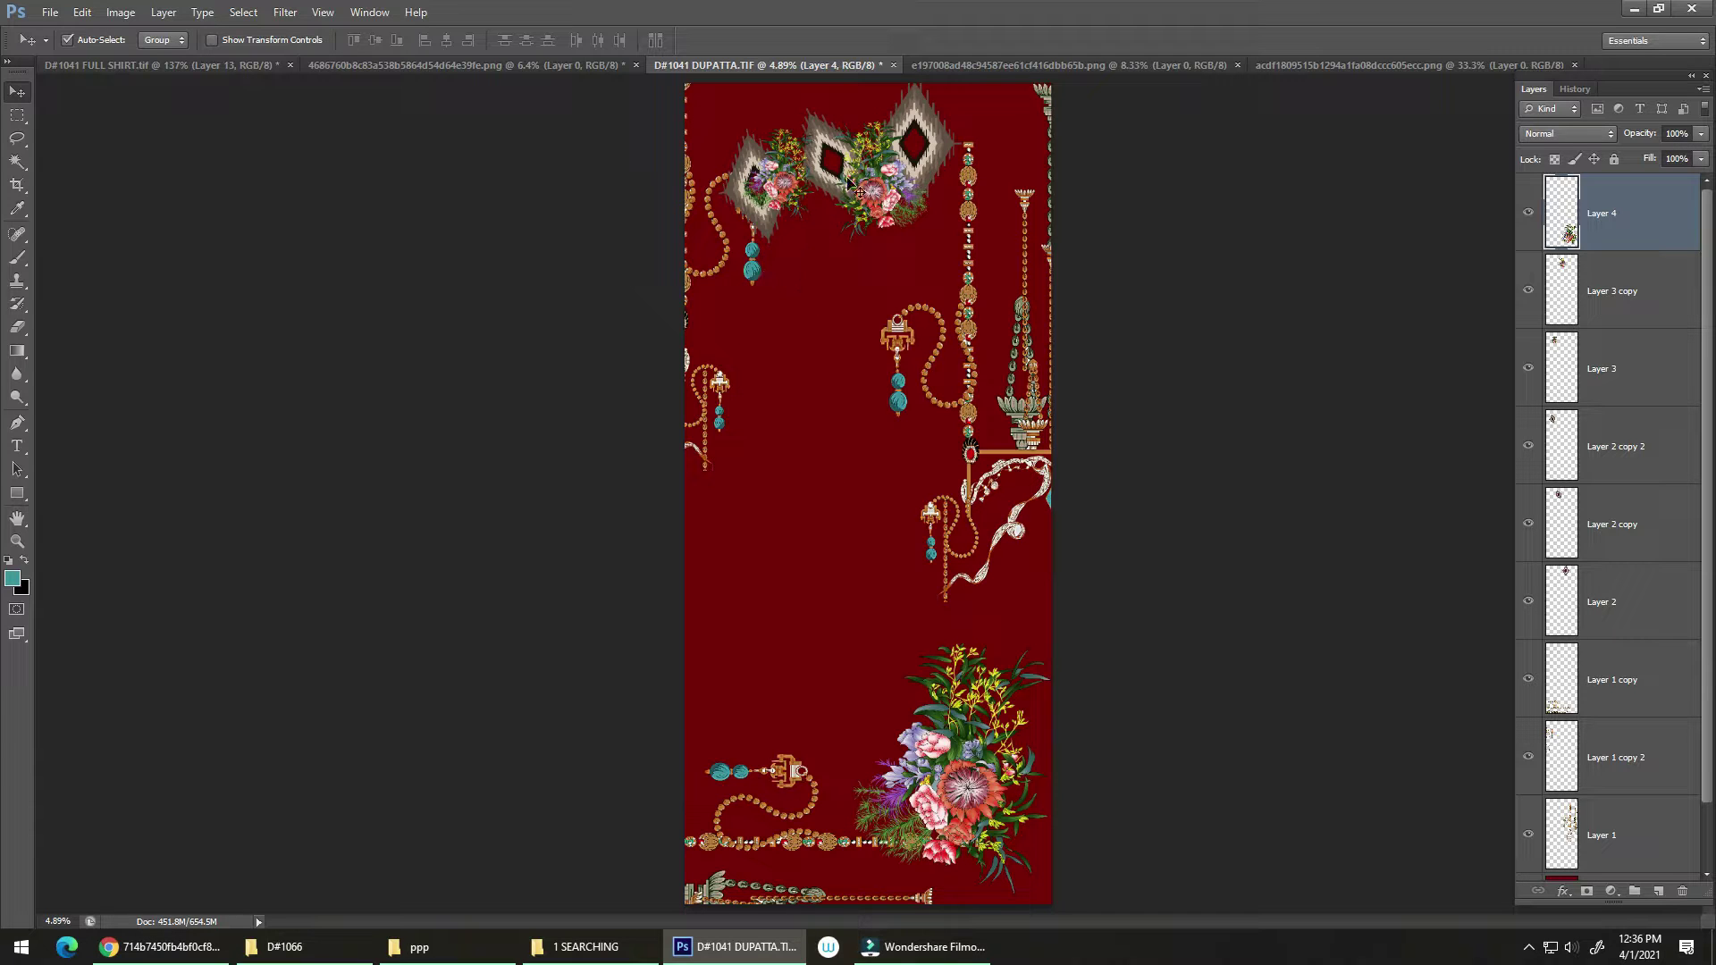
Duplicate the rightmost diamond to just above the large bouquet, scale it to about 76% and place it below the hanging chain
drag(922, 150, 1063, 469)
click(1064, 469)
key(ctrl+t)
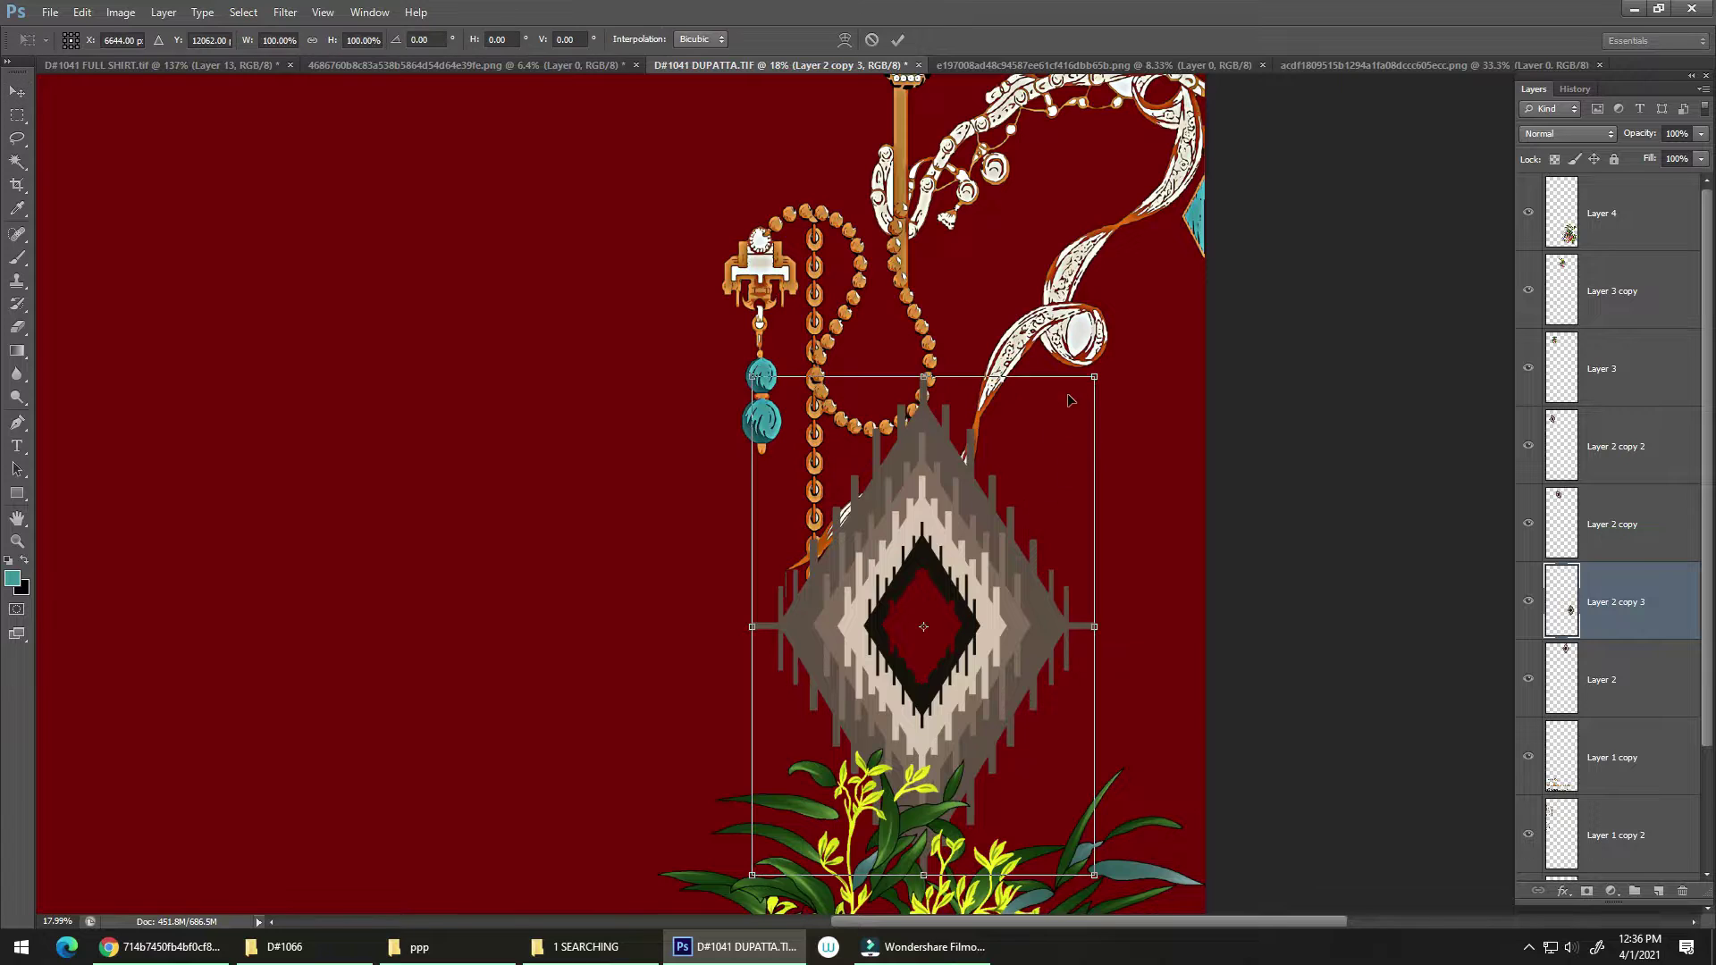
drag(1090, 390, 1044, 513)
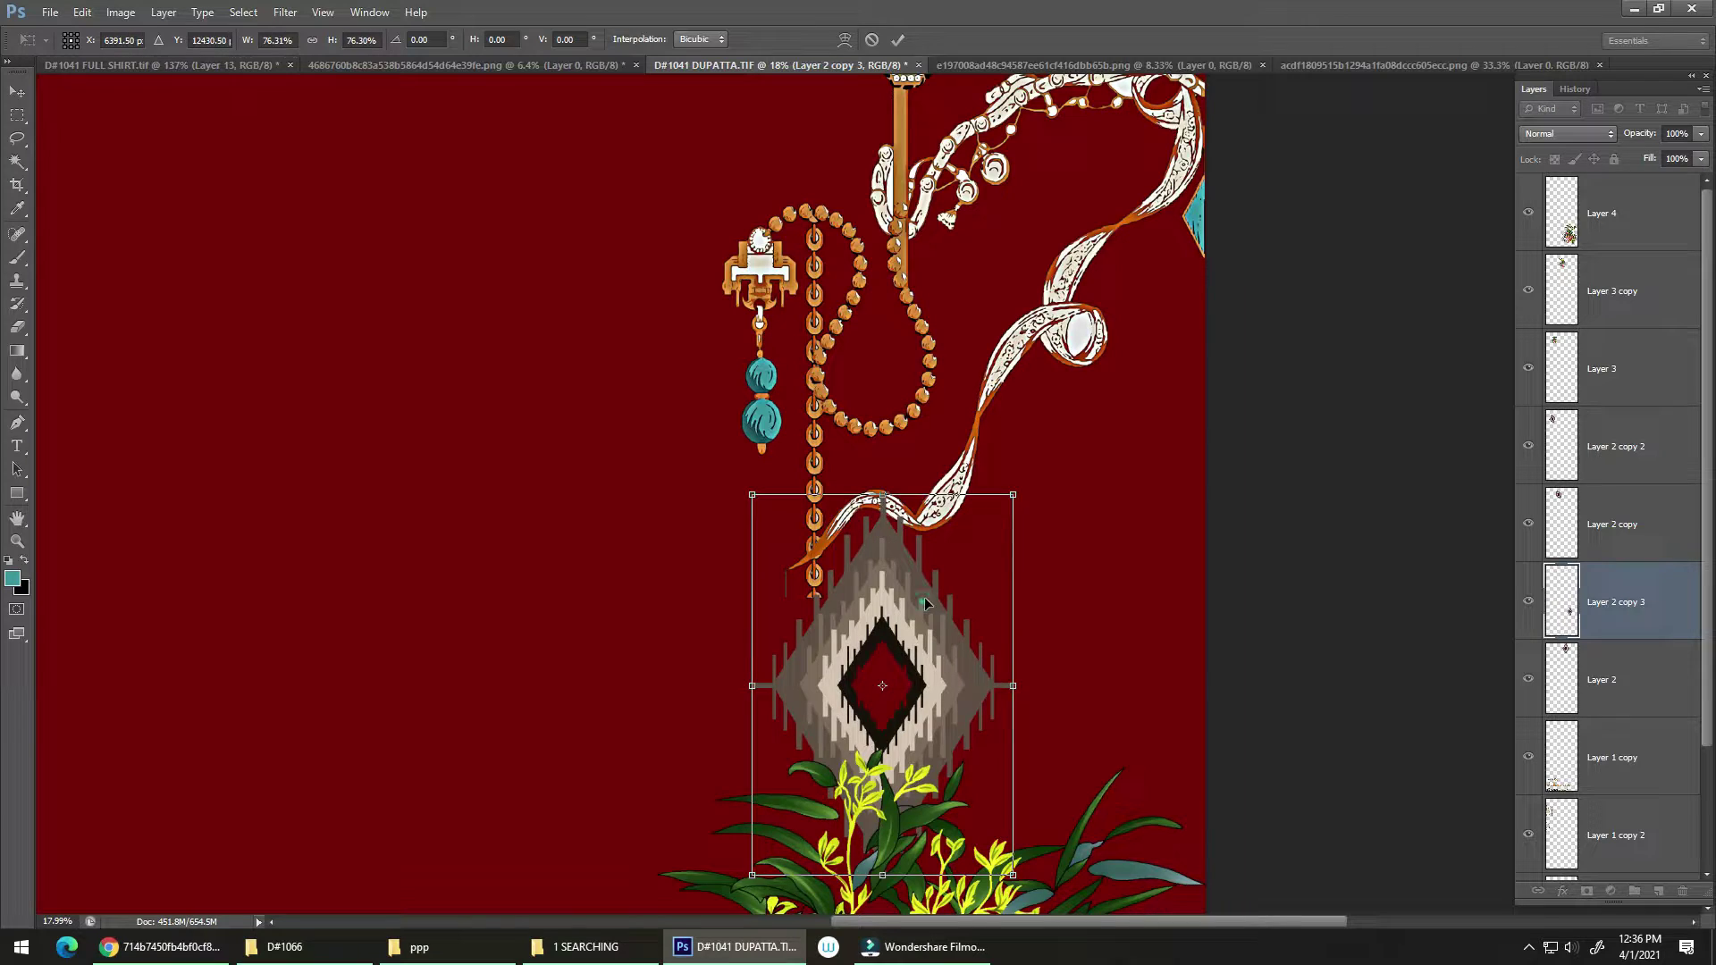
drag(924, 603, 856, 657)
key(Return)
Nudge the small diamond into line with the chain end above the bouquet and save the dupatta document
scroll(950, 649, down, 6)
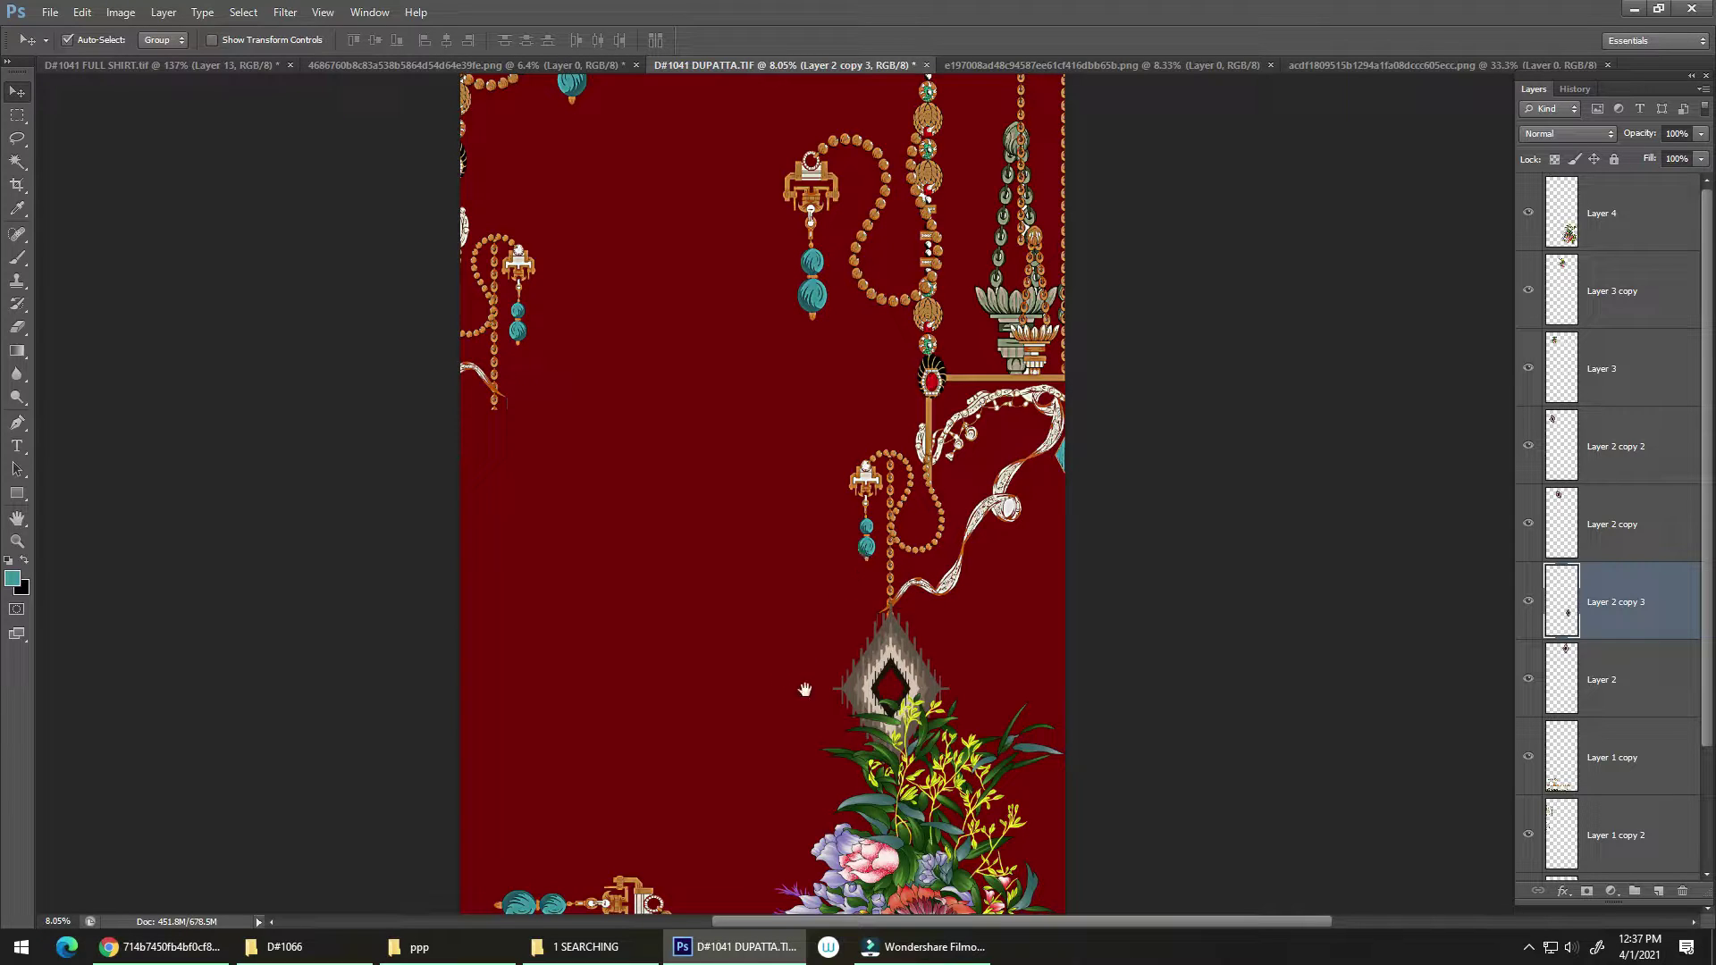
drag(818, 704, 835, 496)
scroll(912, 502, up, 4)
mouse_move(905, 439)
mouse_down()
mouse_move(923, 458)
mouse_move(894, 457)
mouse_up()
scroll(898, 460, down, 4)
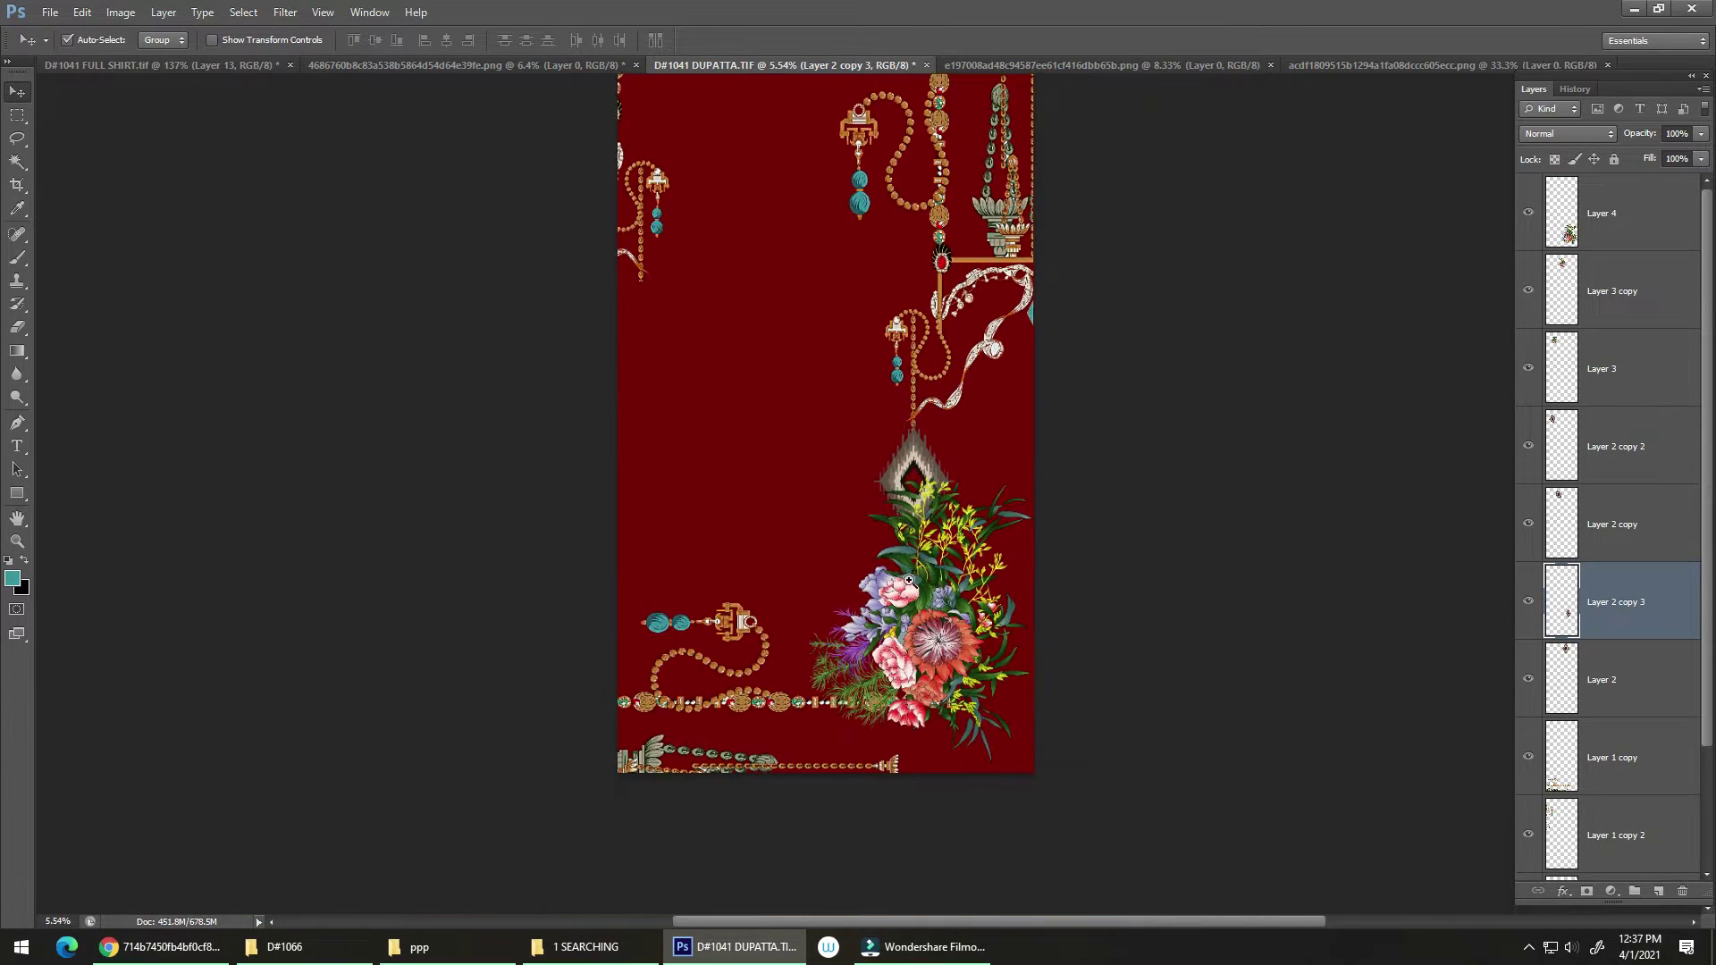
drag(908, 581, 917, 580)
drag(929, 647, 879, 634)
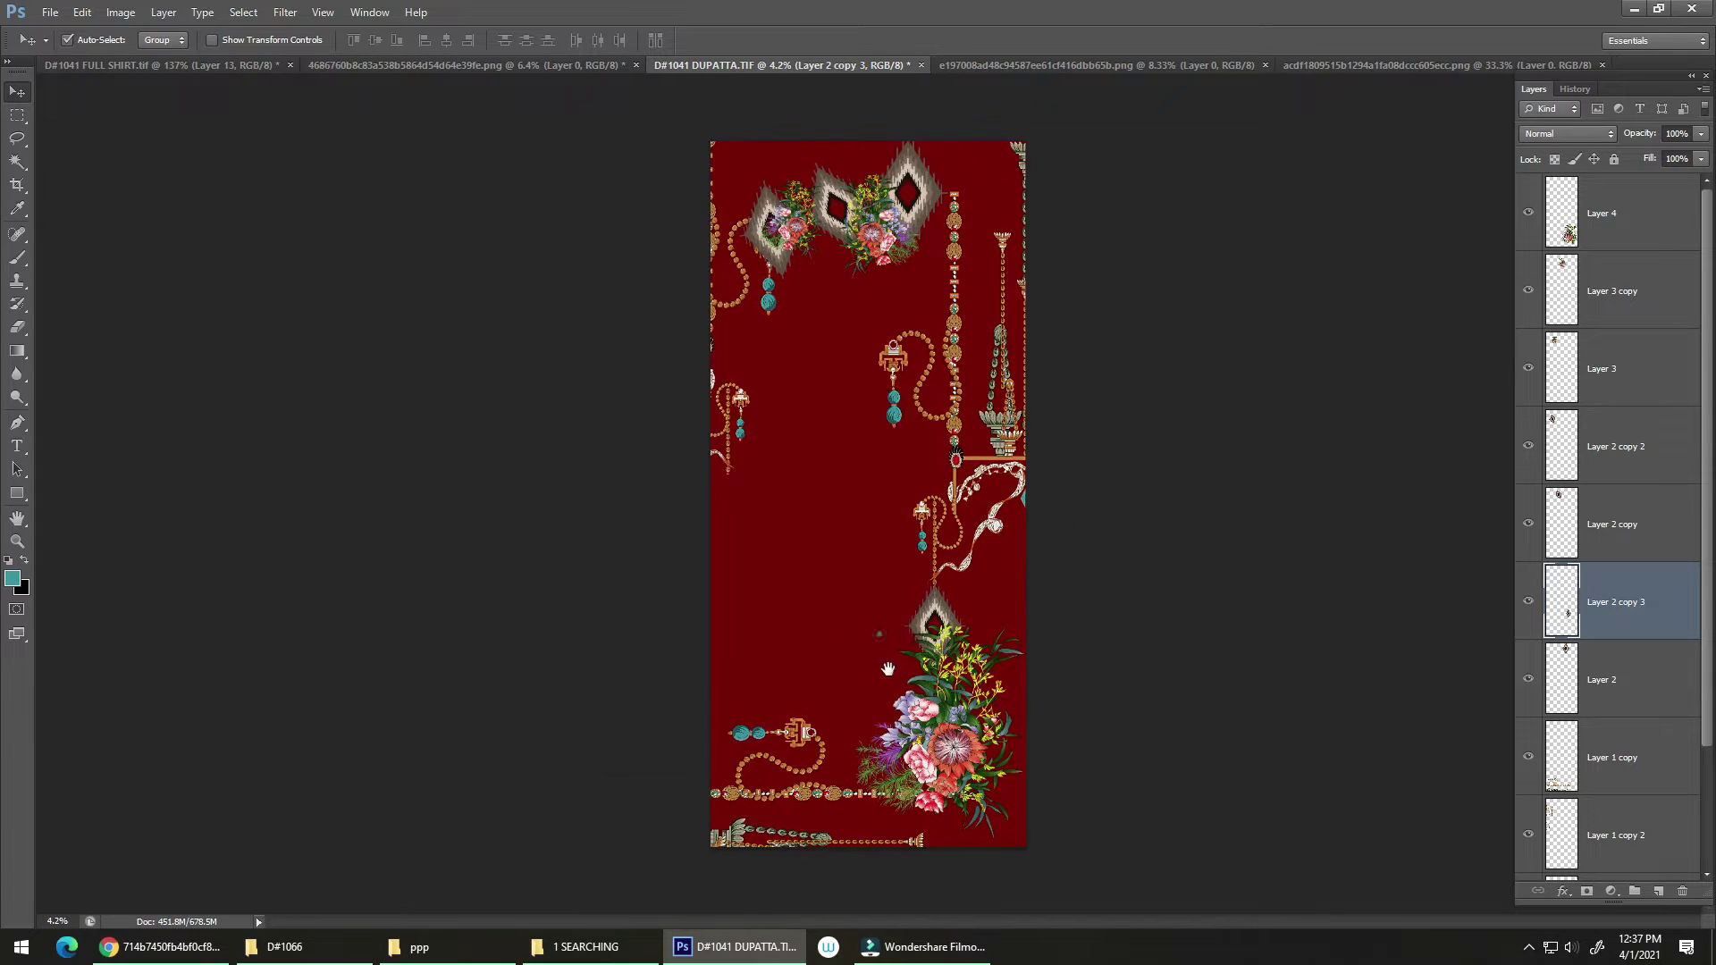
scroll(932, 705, up, 1)
key(ctrl+s)
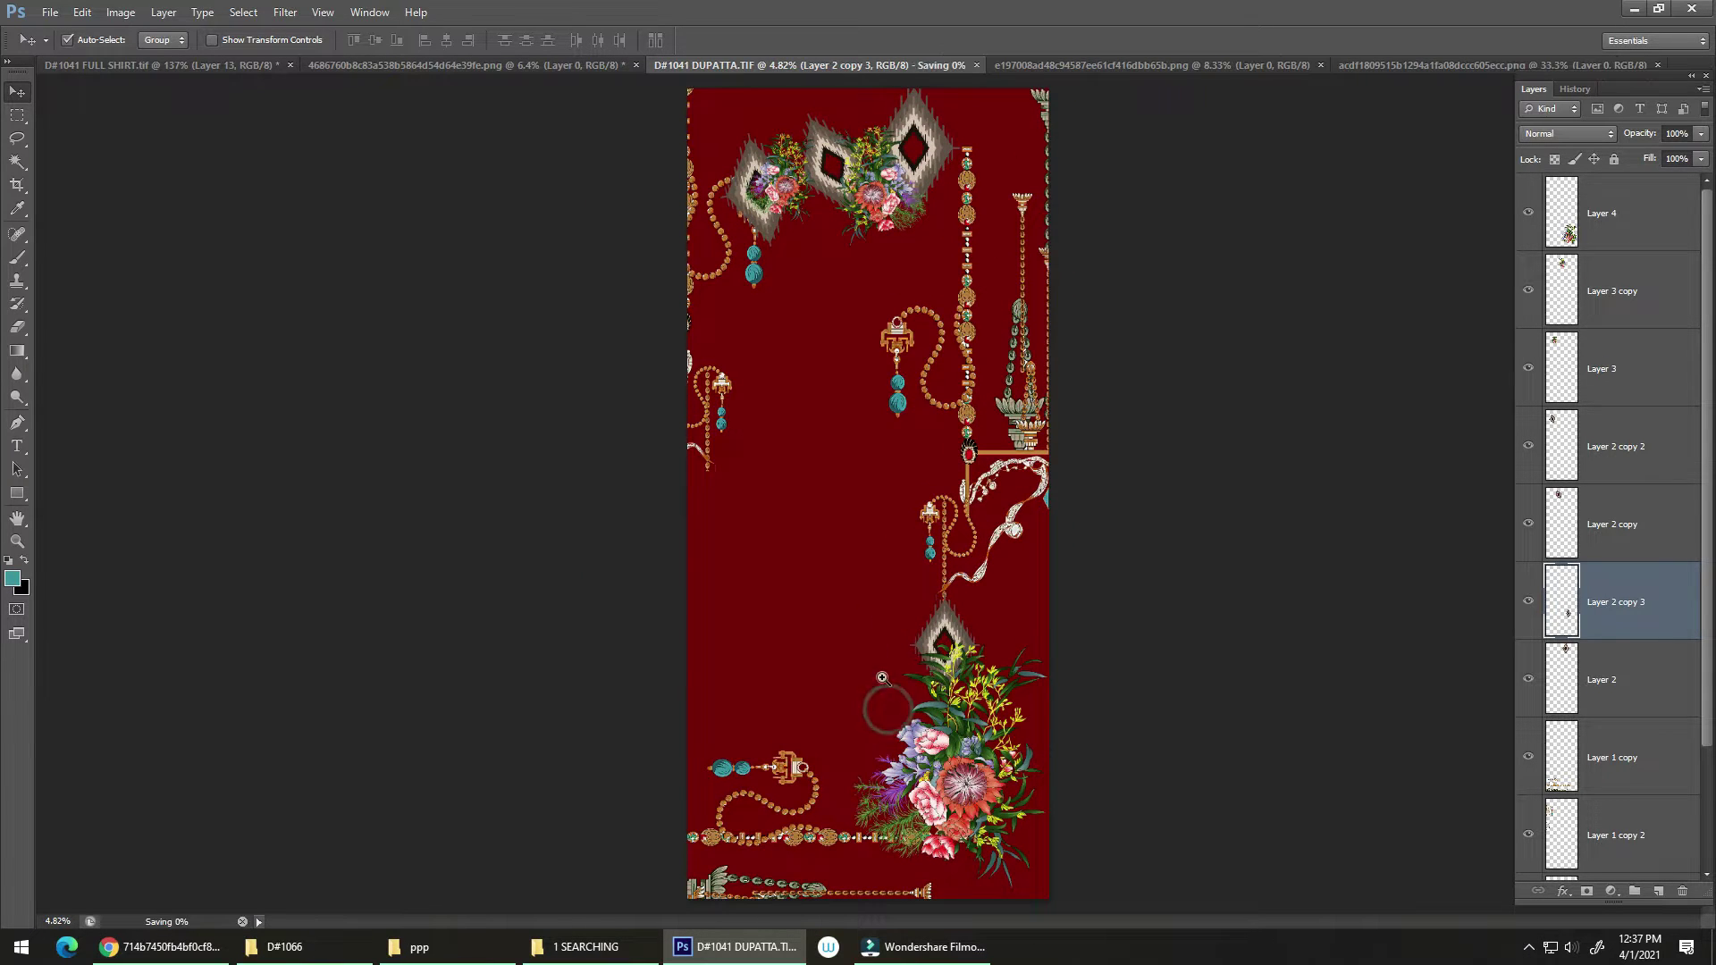
drag(885, 722, 881, 600)
scroll(881, 600, down, 3)
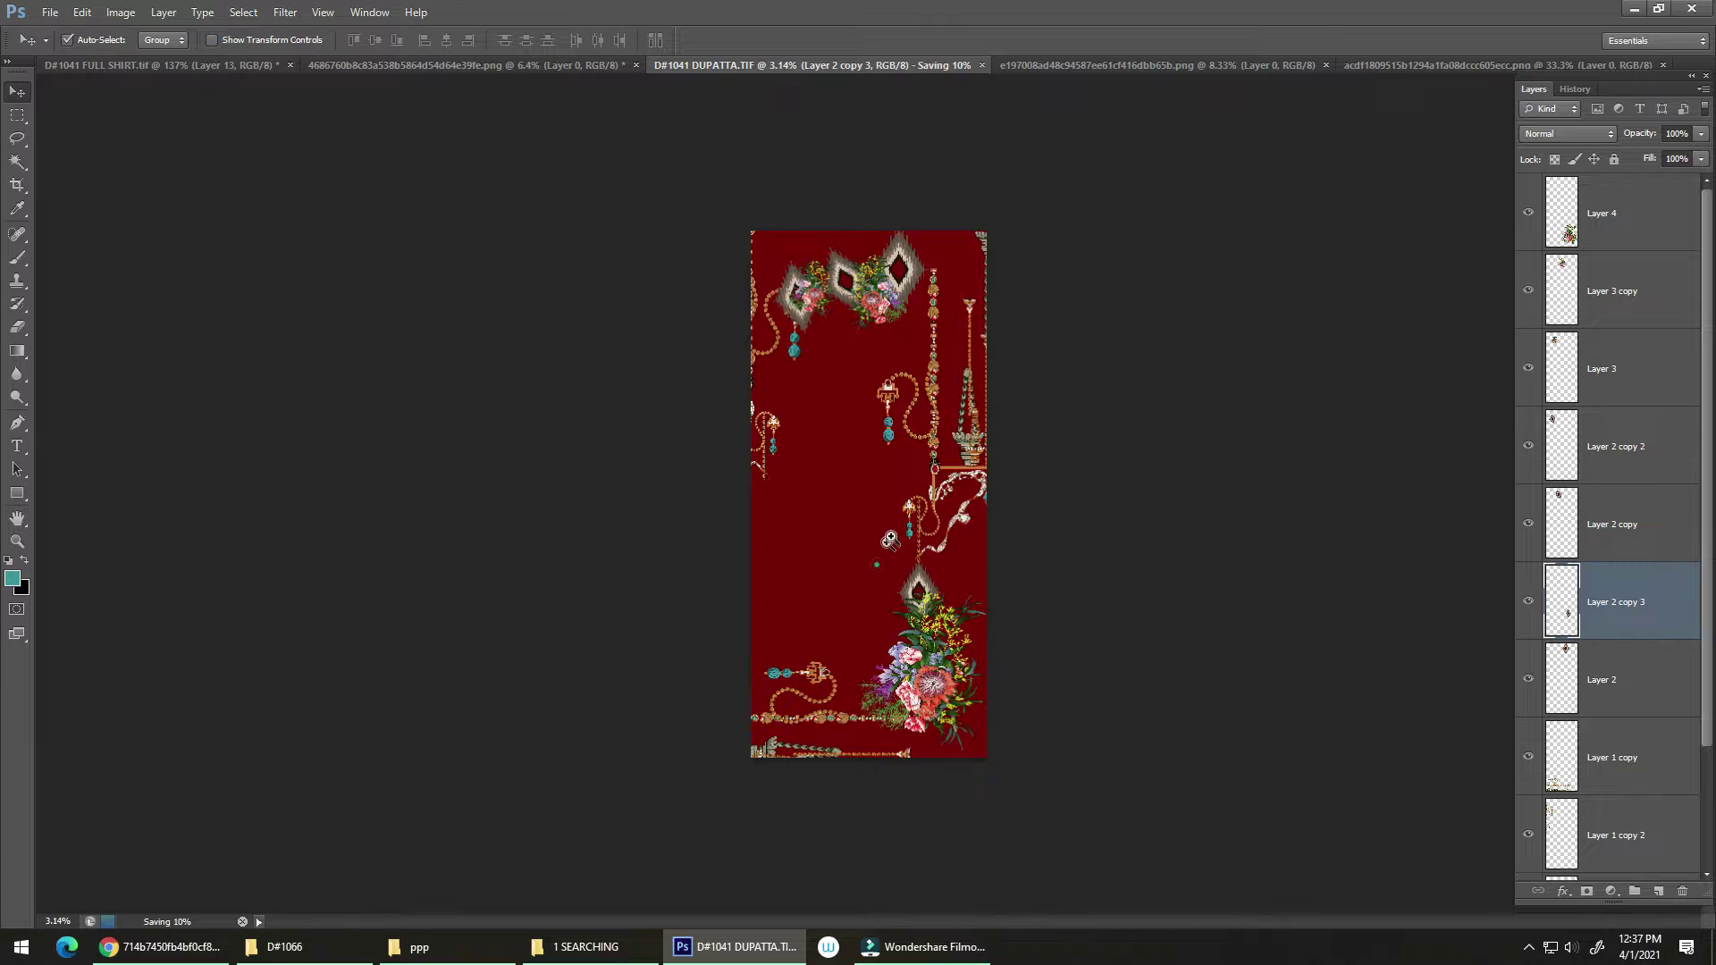
scroll(889, 536, up, 1)
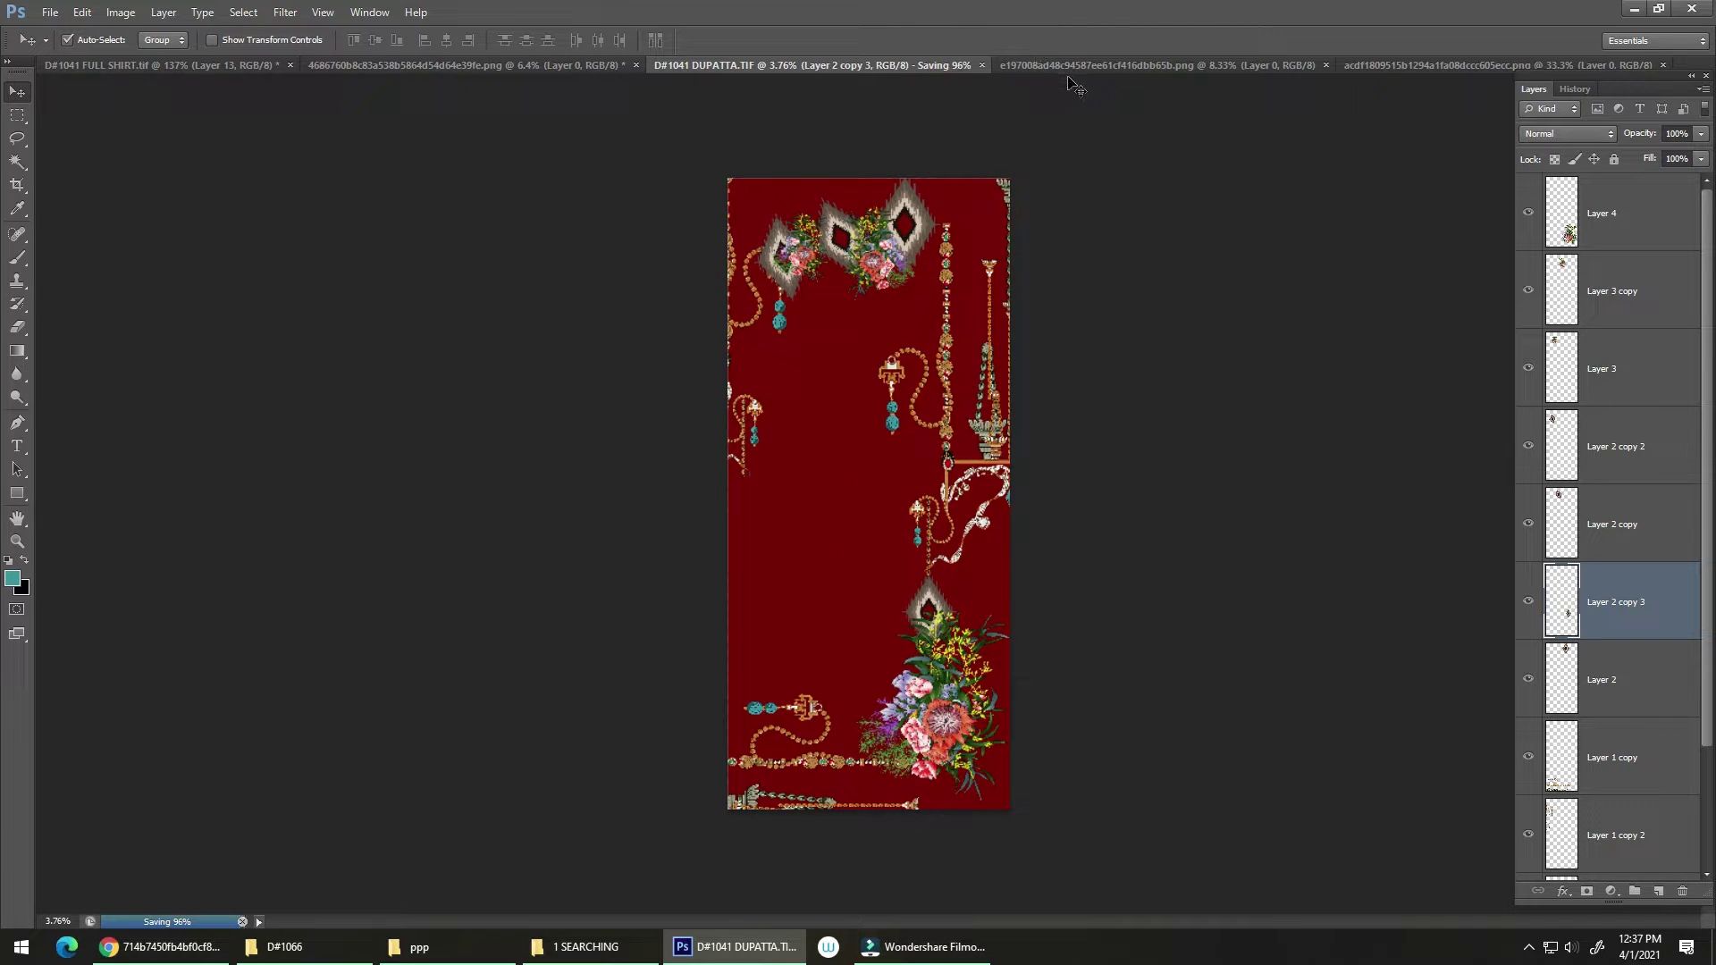
Duplicate the right-hand chain ornament to the dupatta's lower-left area and flip the copy horizontally
drag(992, 432, 779, 600)
key(ctrl+t)
right_click(768, 589)
click(823, 858)
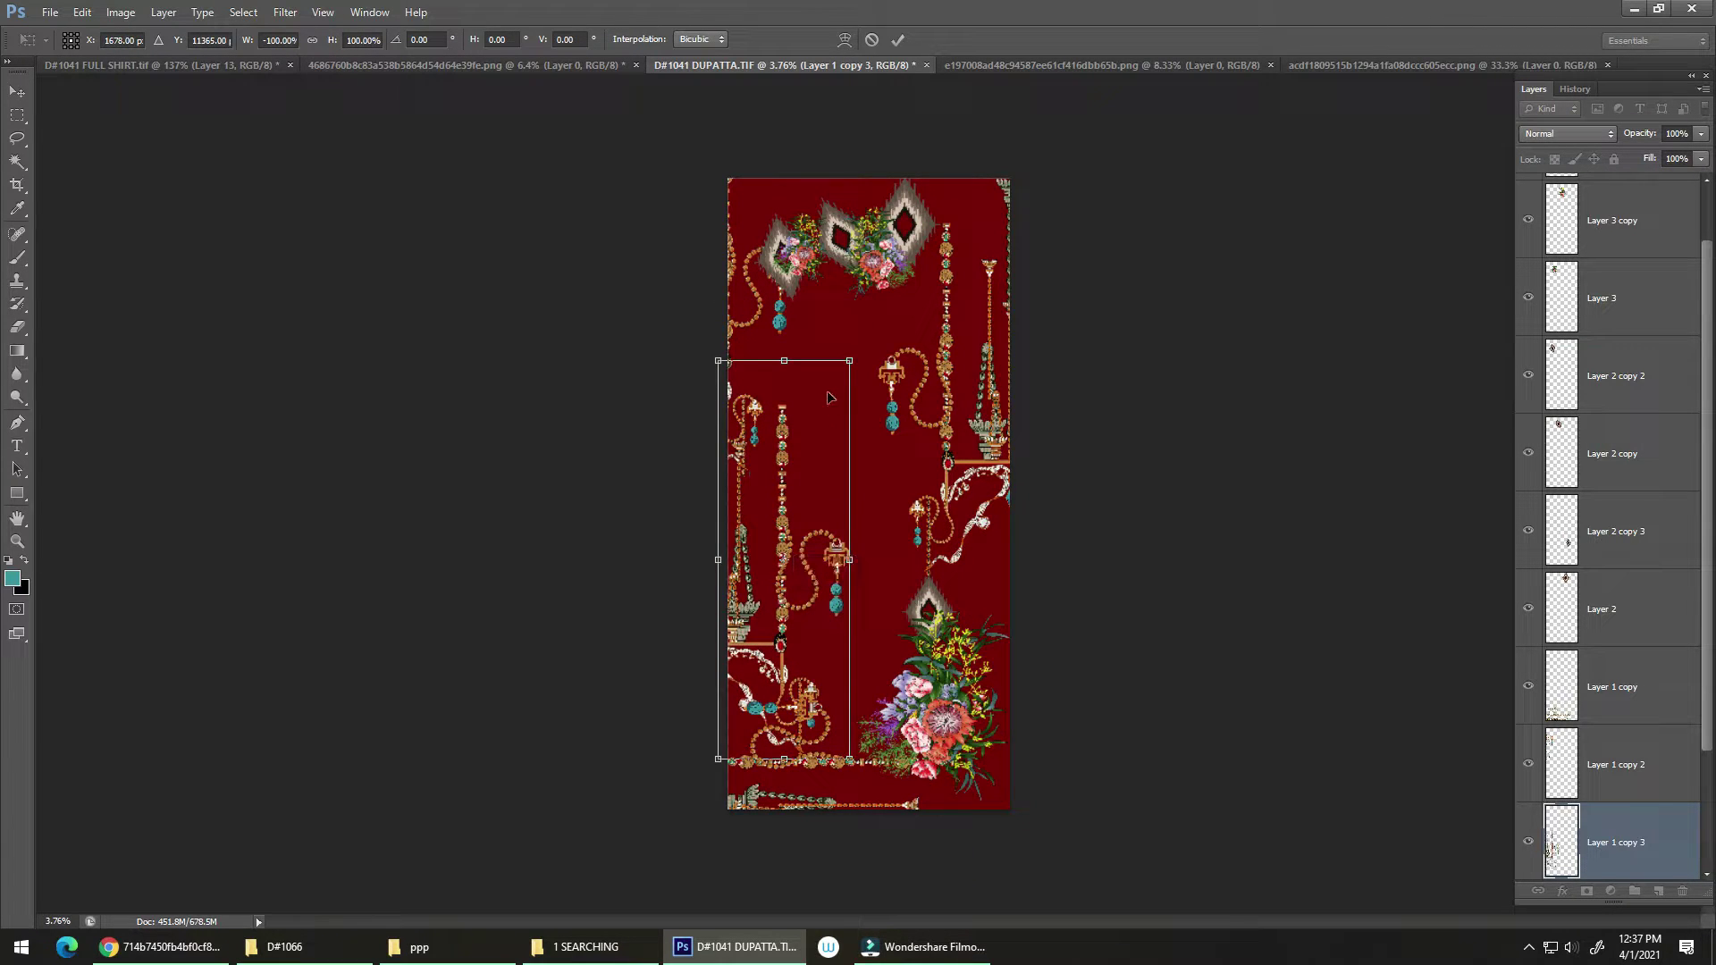
Scale down the flipped ornament copy, fit it against the left edge above the bottom chain, and save the document
drag(847, 357, 811, 475)
drag(767, 536, 786, 481)
drag(765, 518, 854, 480)
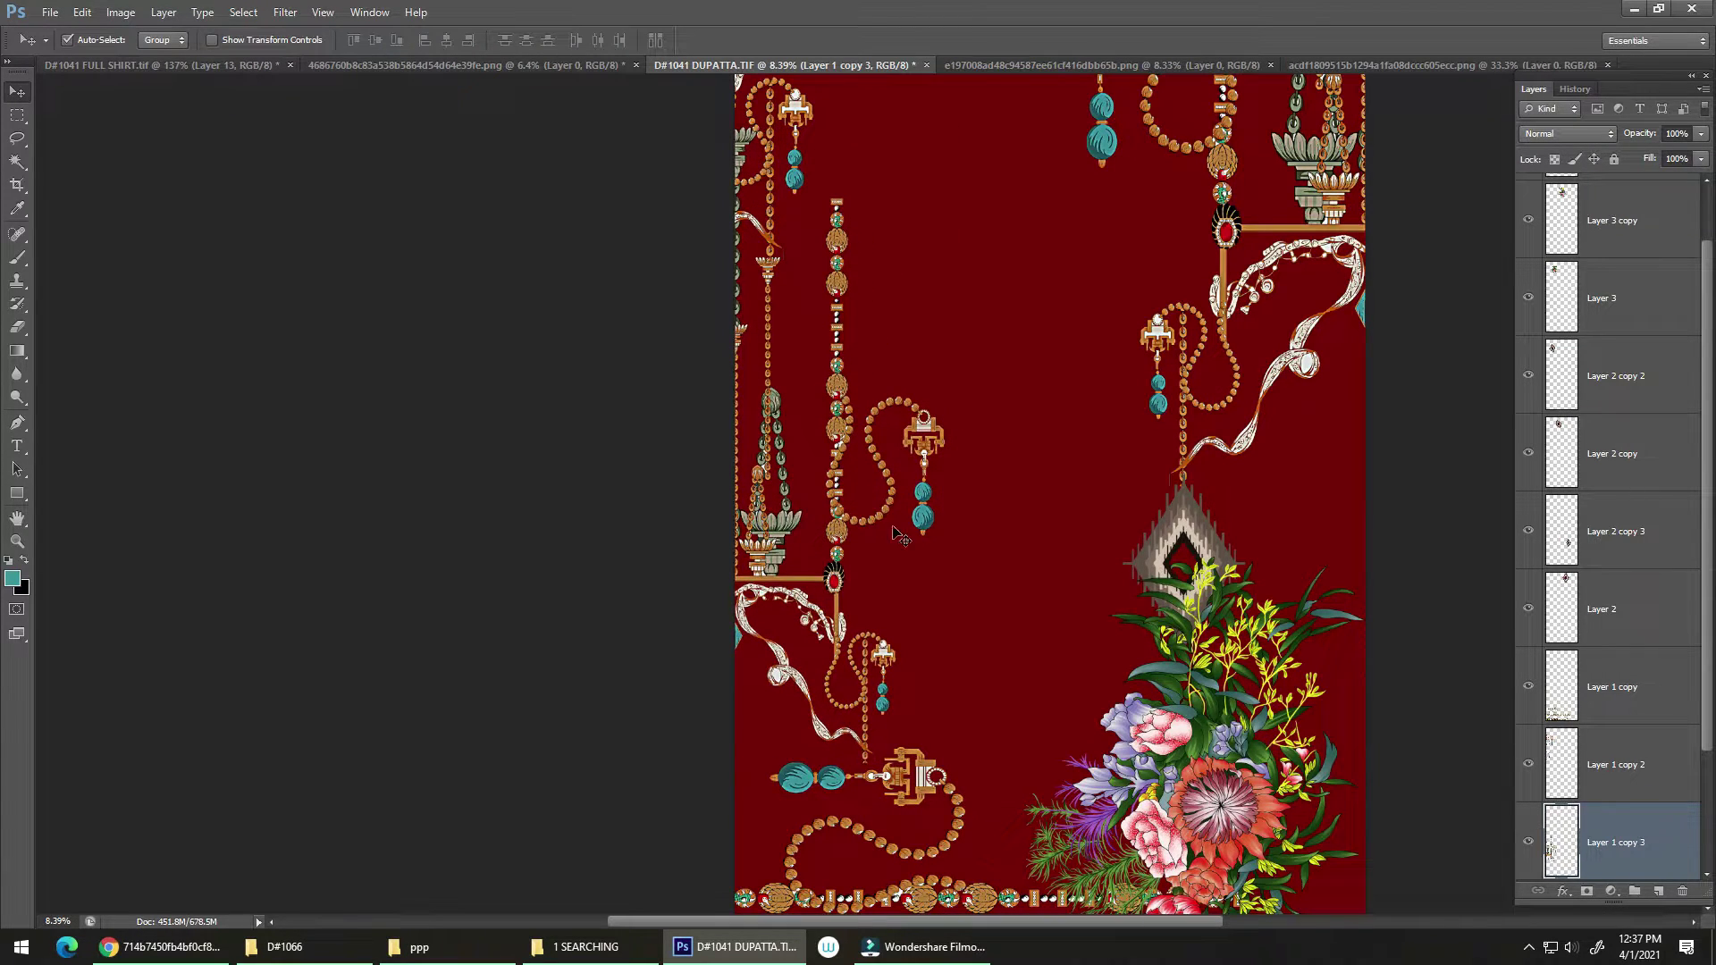
key(ctrl+t)
drag(945, 764, 899, 731)
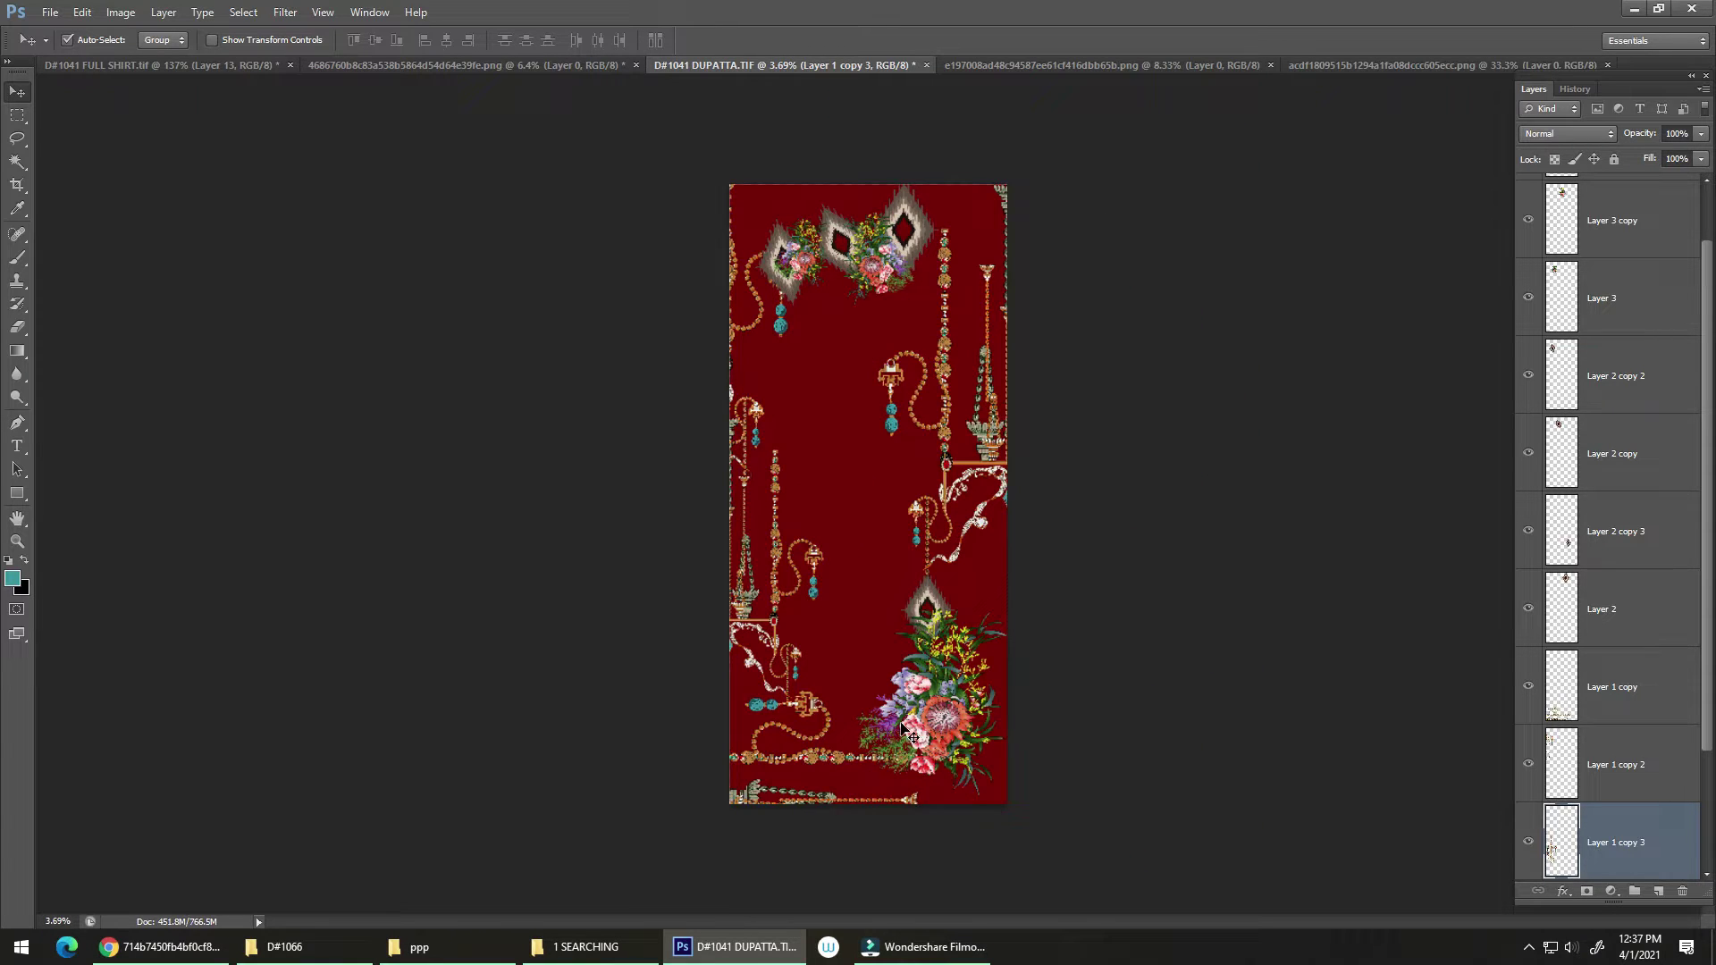
key(ctrl+s)
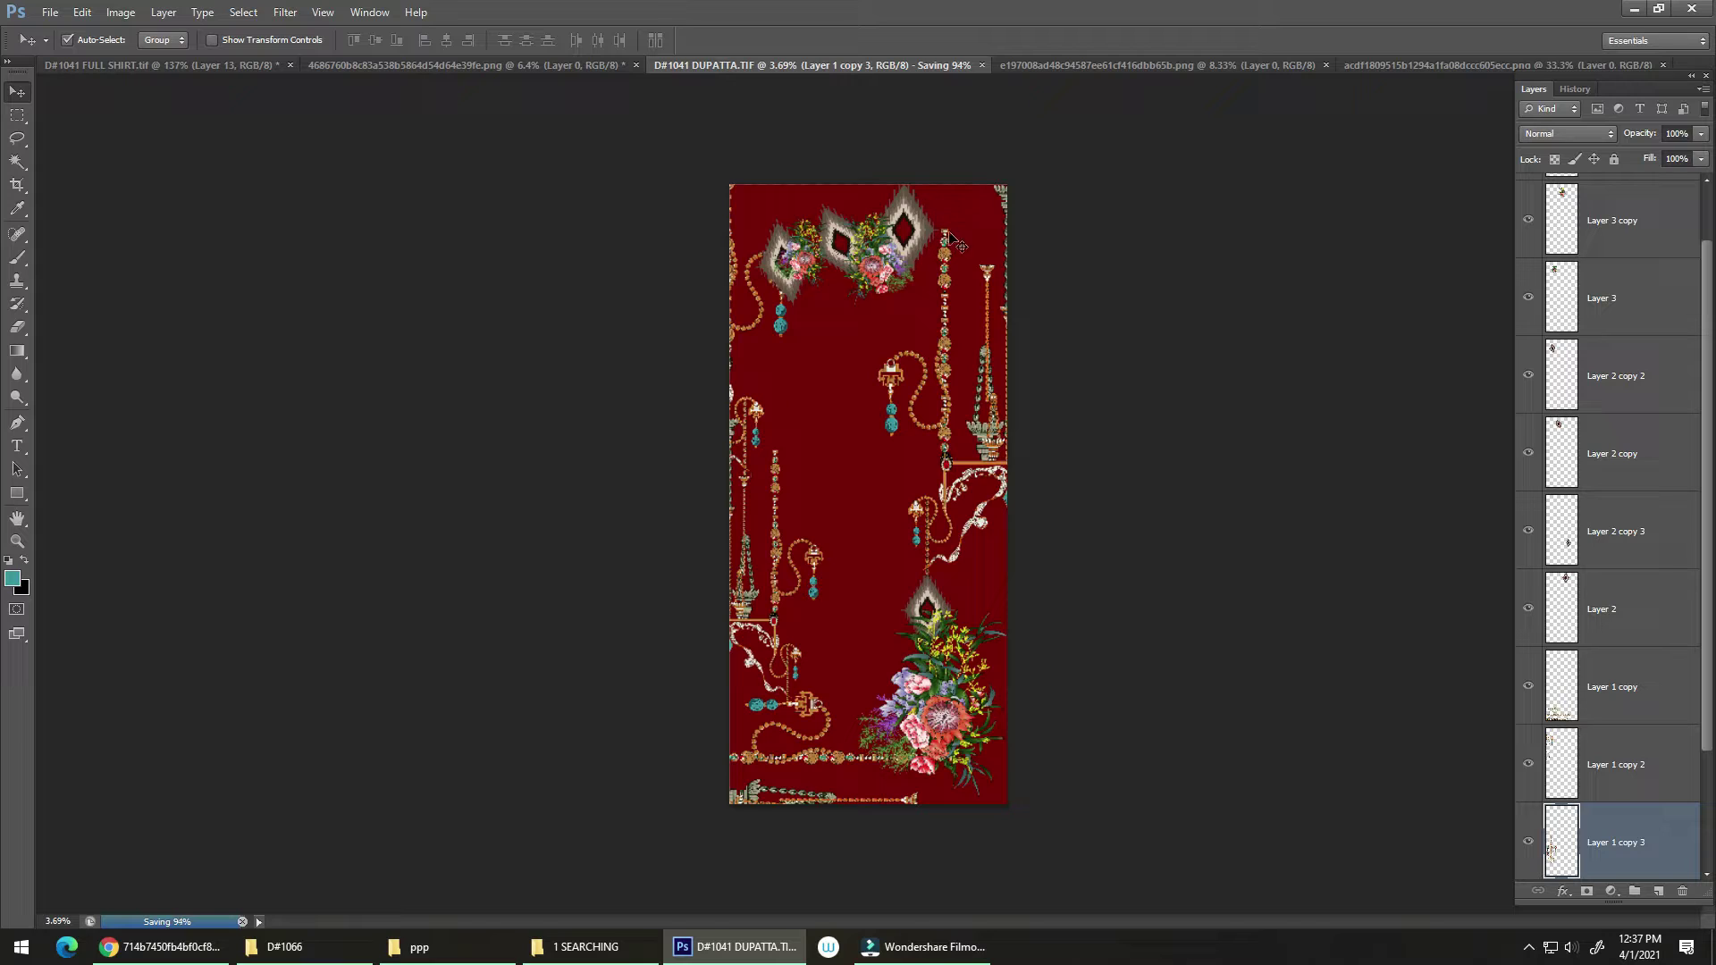
Scale the large lower-right bouquet to about 94%, keep it within the right edge, and save the dupatta document
click(950, 720)
ctrl+drag(938, 715, 1002, 713)
key(ctrl+t)
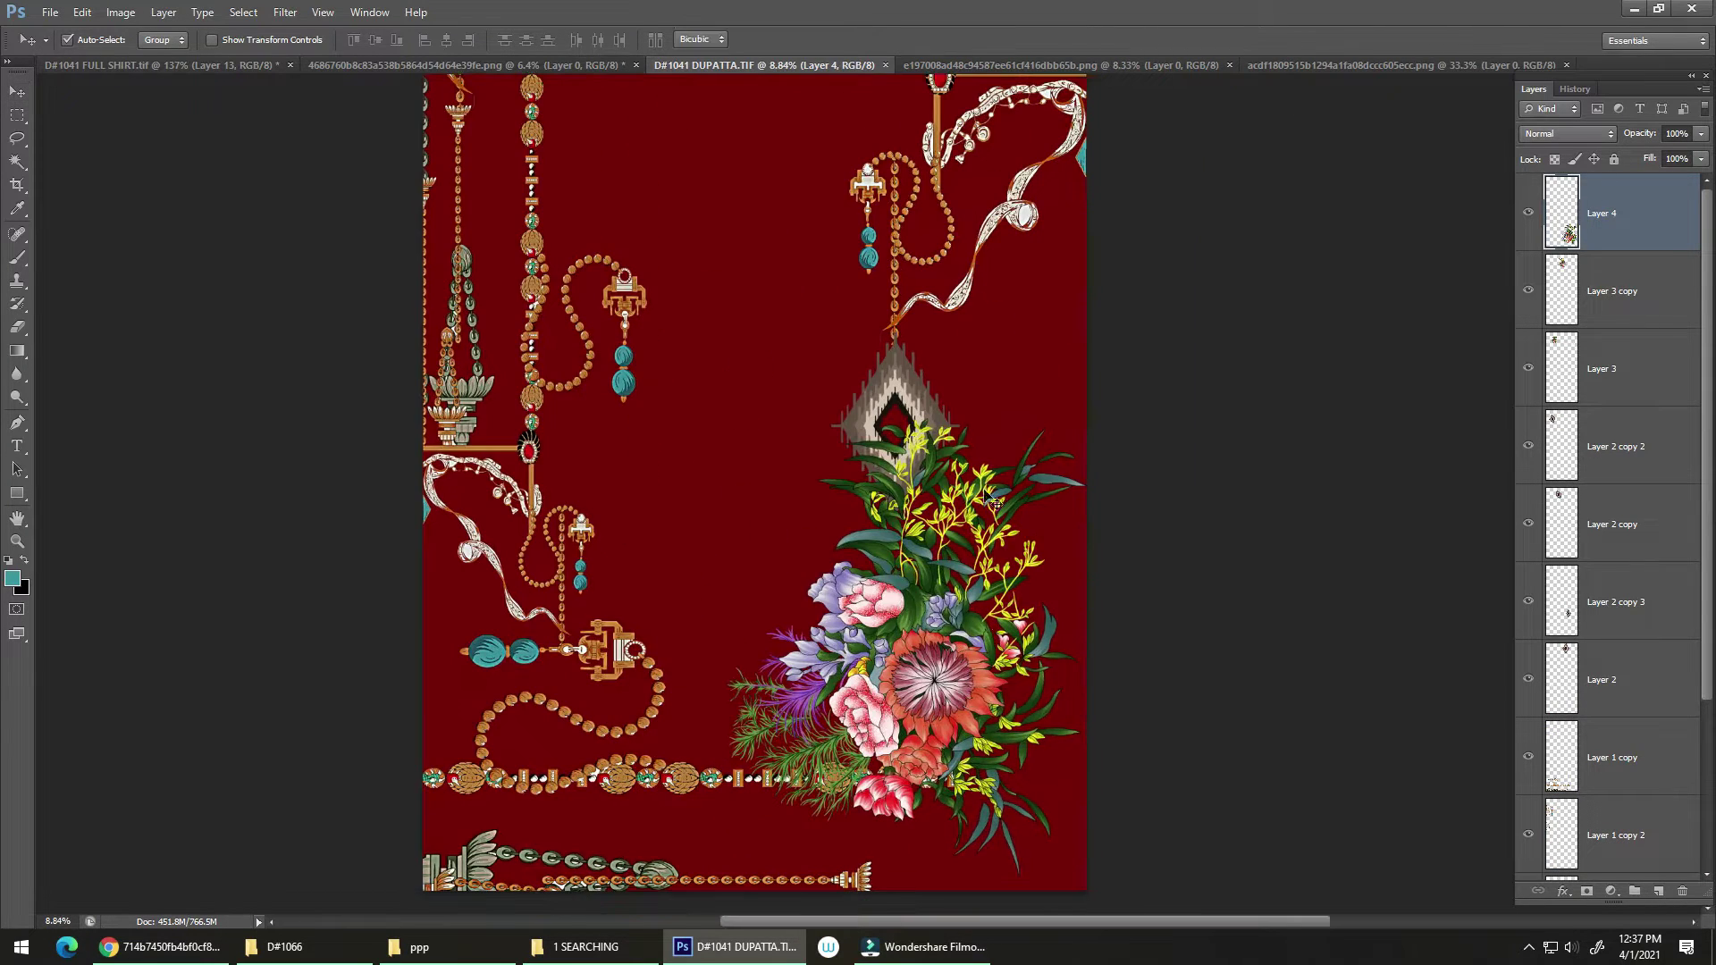
drag(1087, 418, 1084, 453)
mouse_move(1008, 545)
mouse_down()
mouse_move(1027, 500)
mouse_move(1018, 530)
mouse_up()
click(1018, 535)
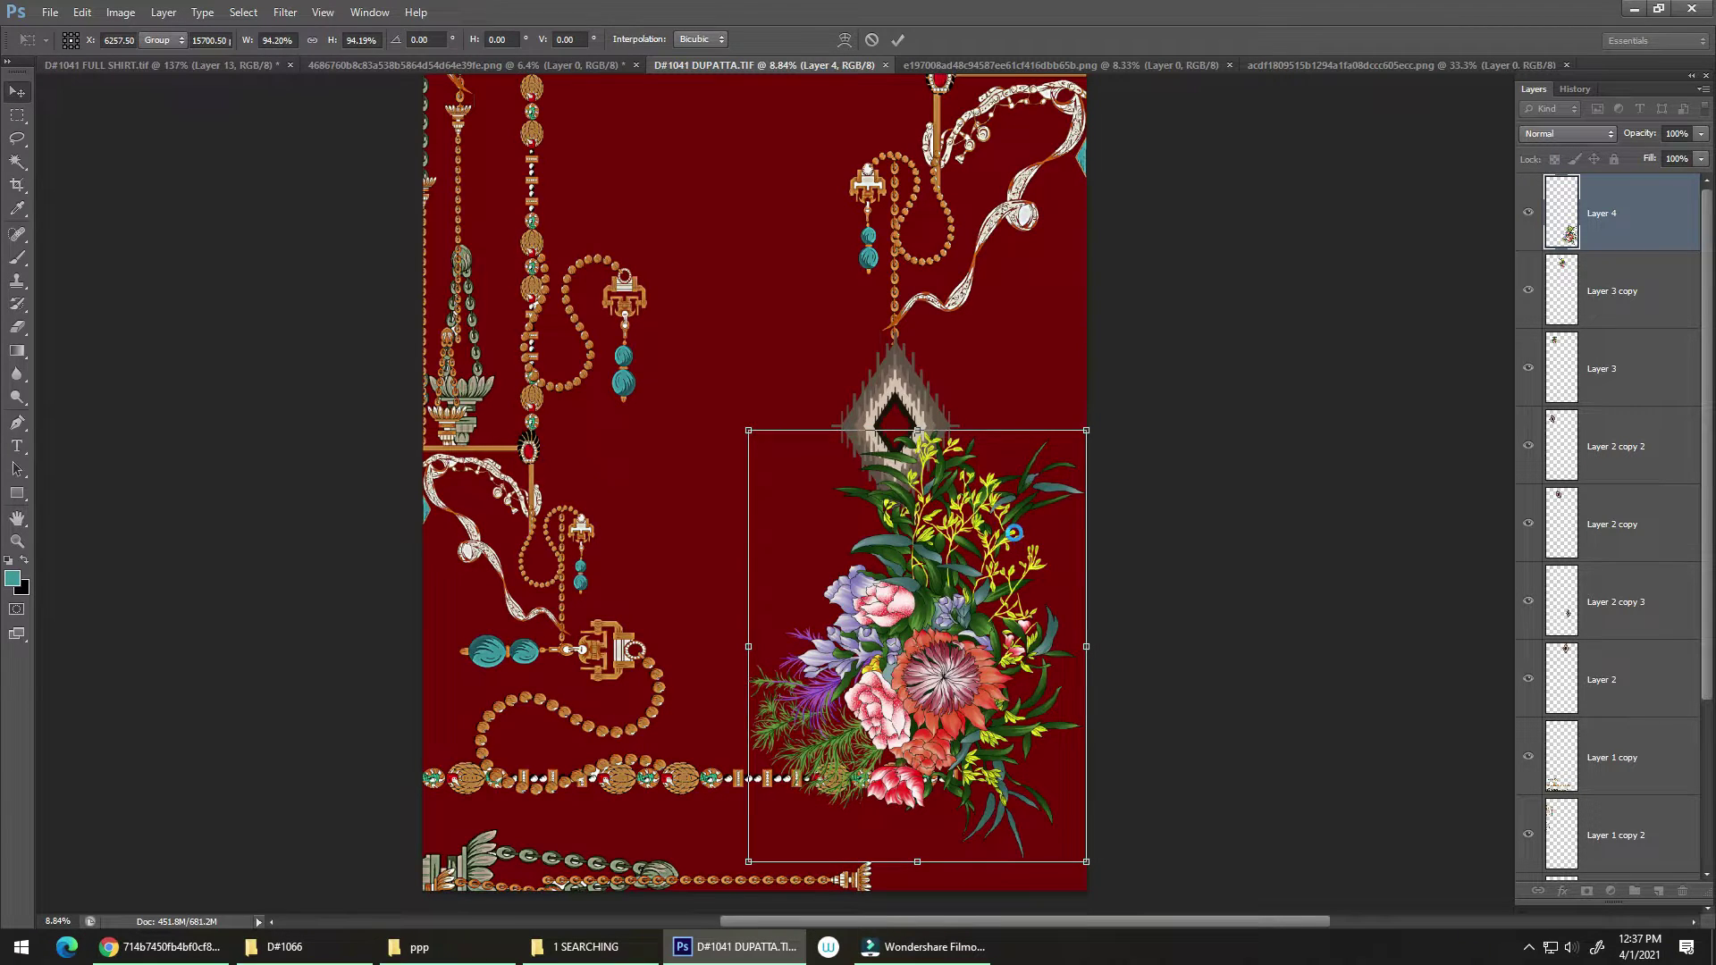
key(Return)
key(ctrl+0)
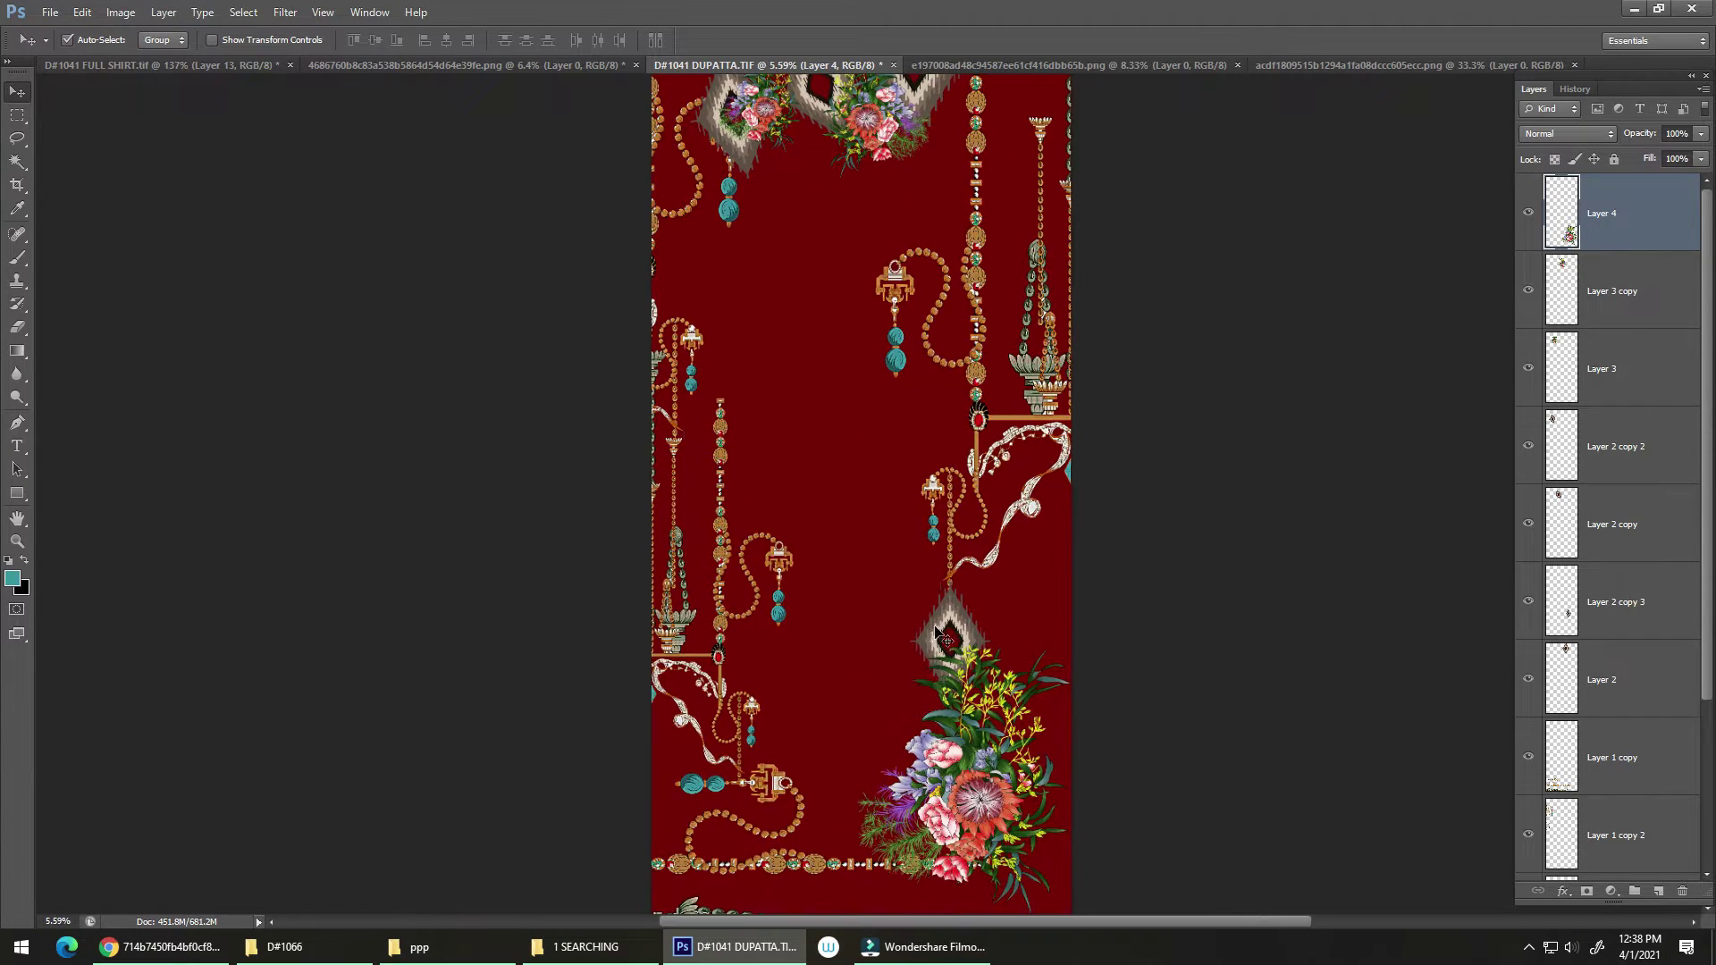
key(ctrl+s)
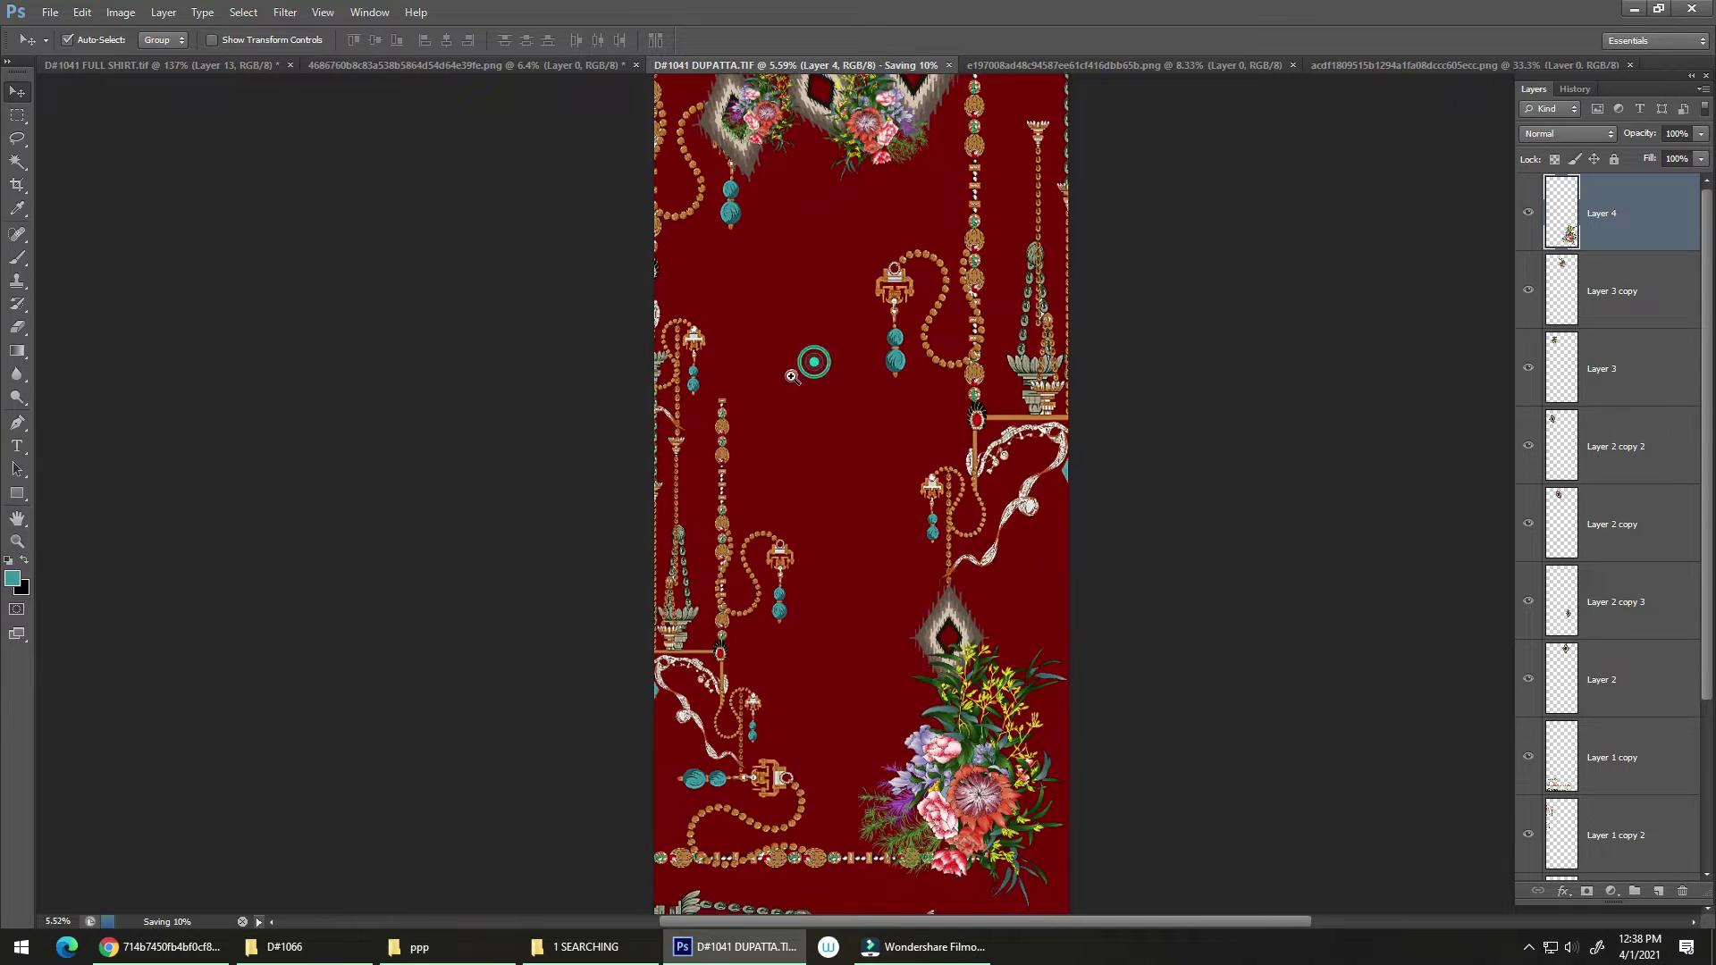
key(ctrl+minus)
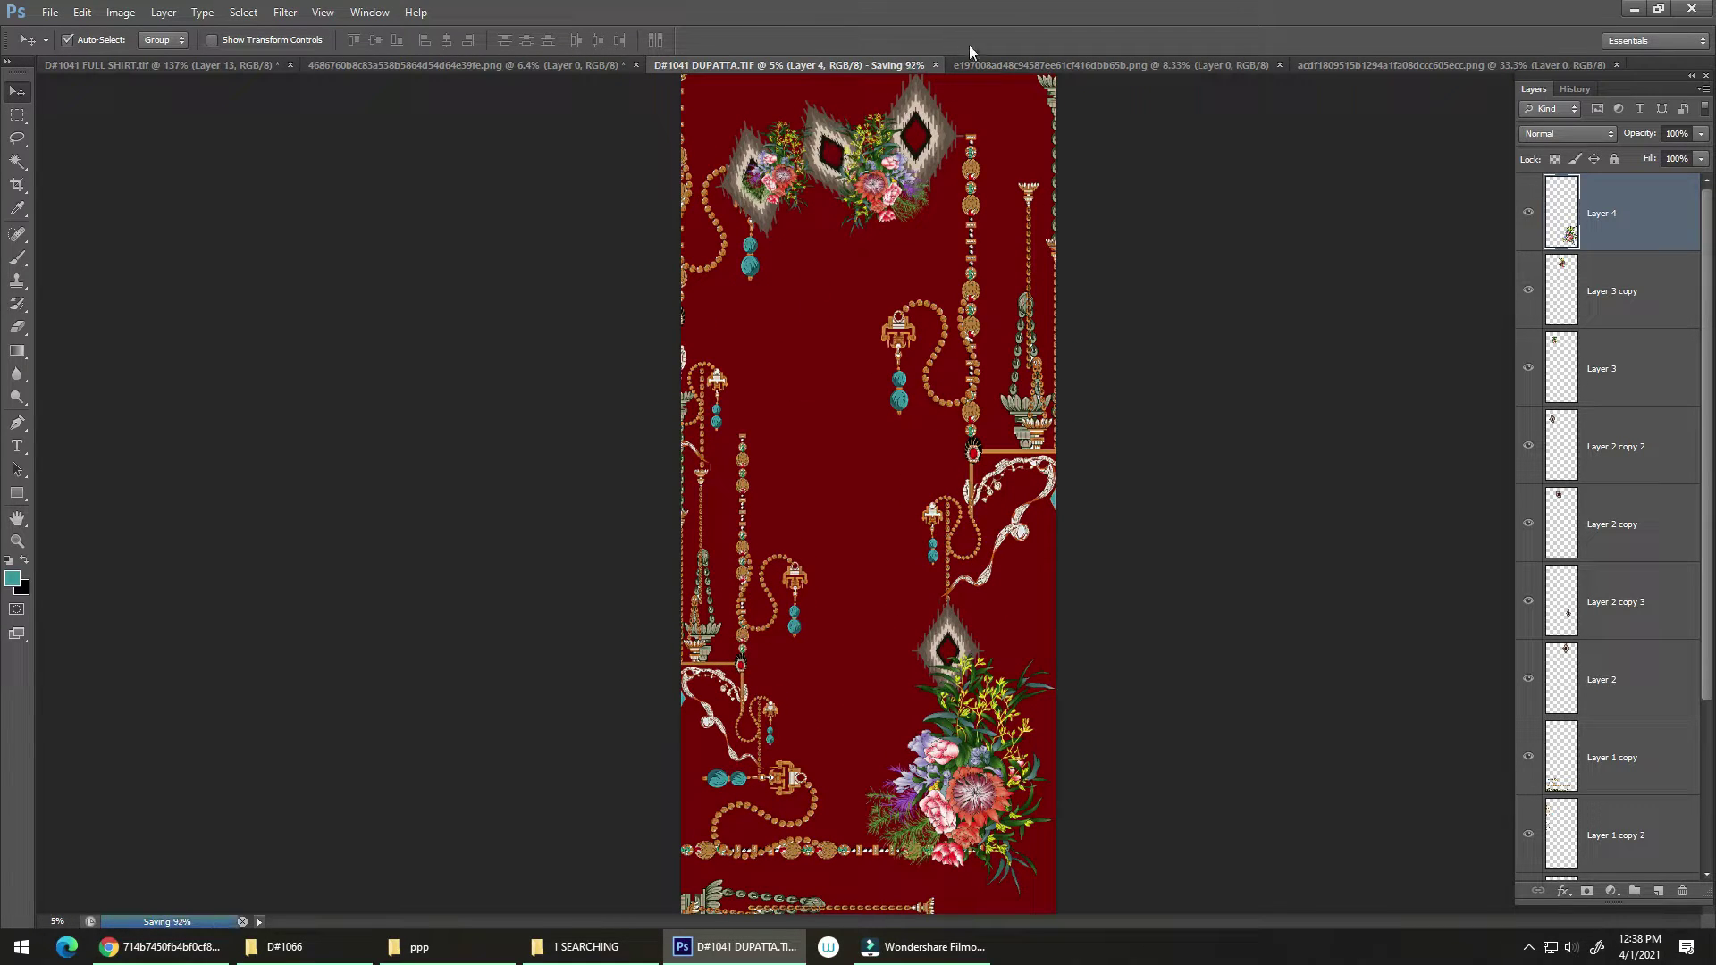
Look through the open ornament and bouquet images, the dupatta and the full shirt document for elements to reuse
click(965, 63)
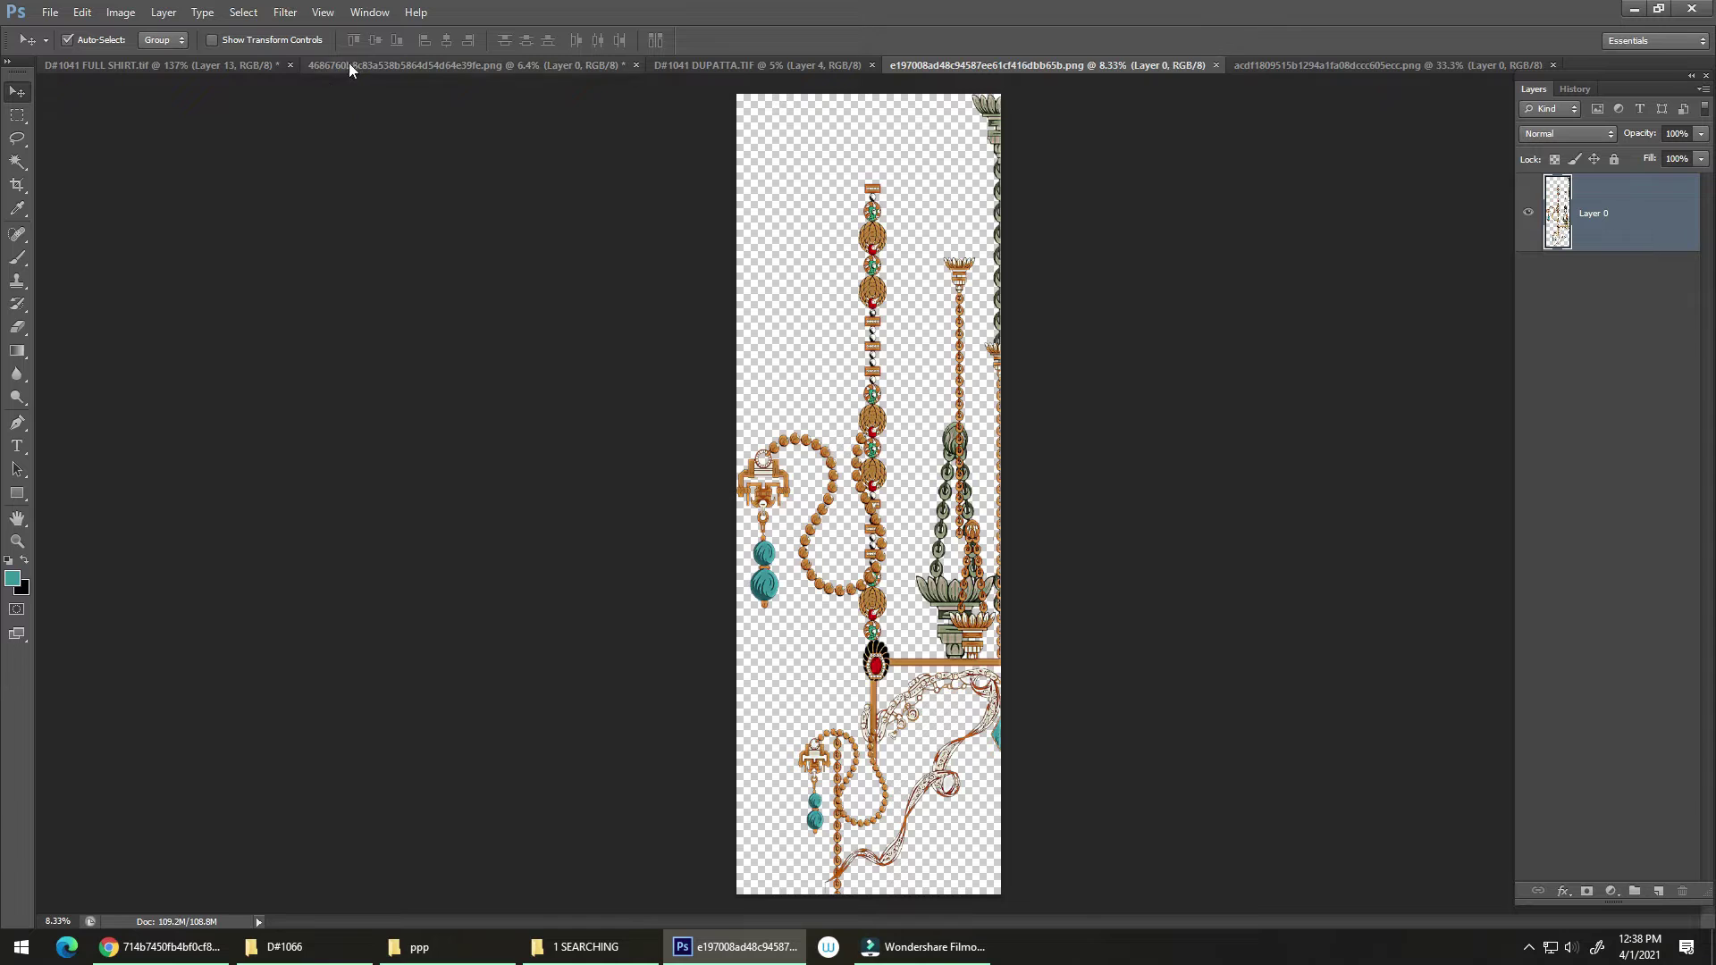
click(379, 63)
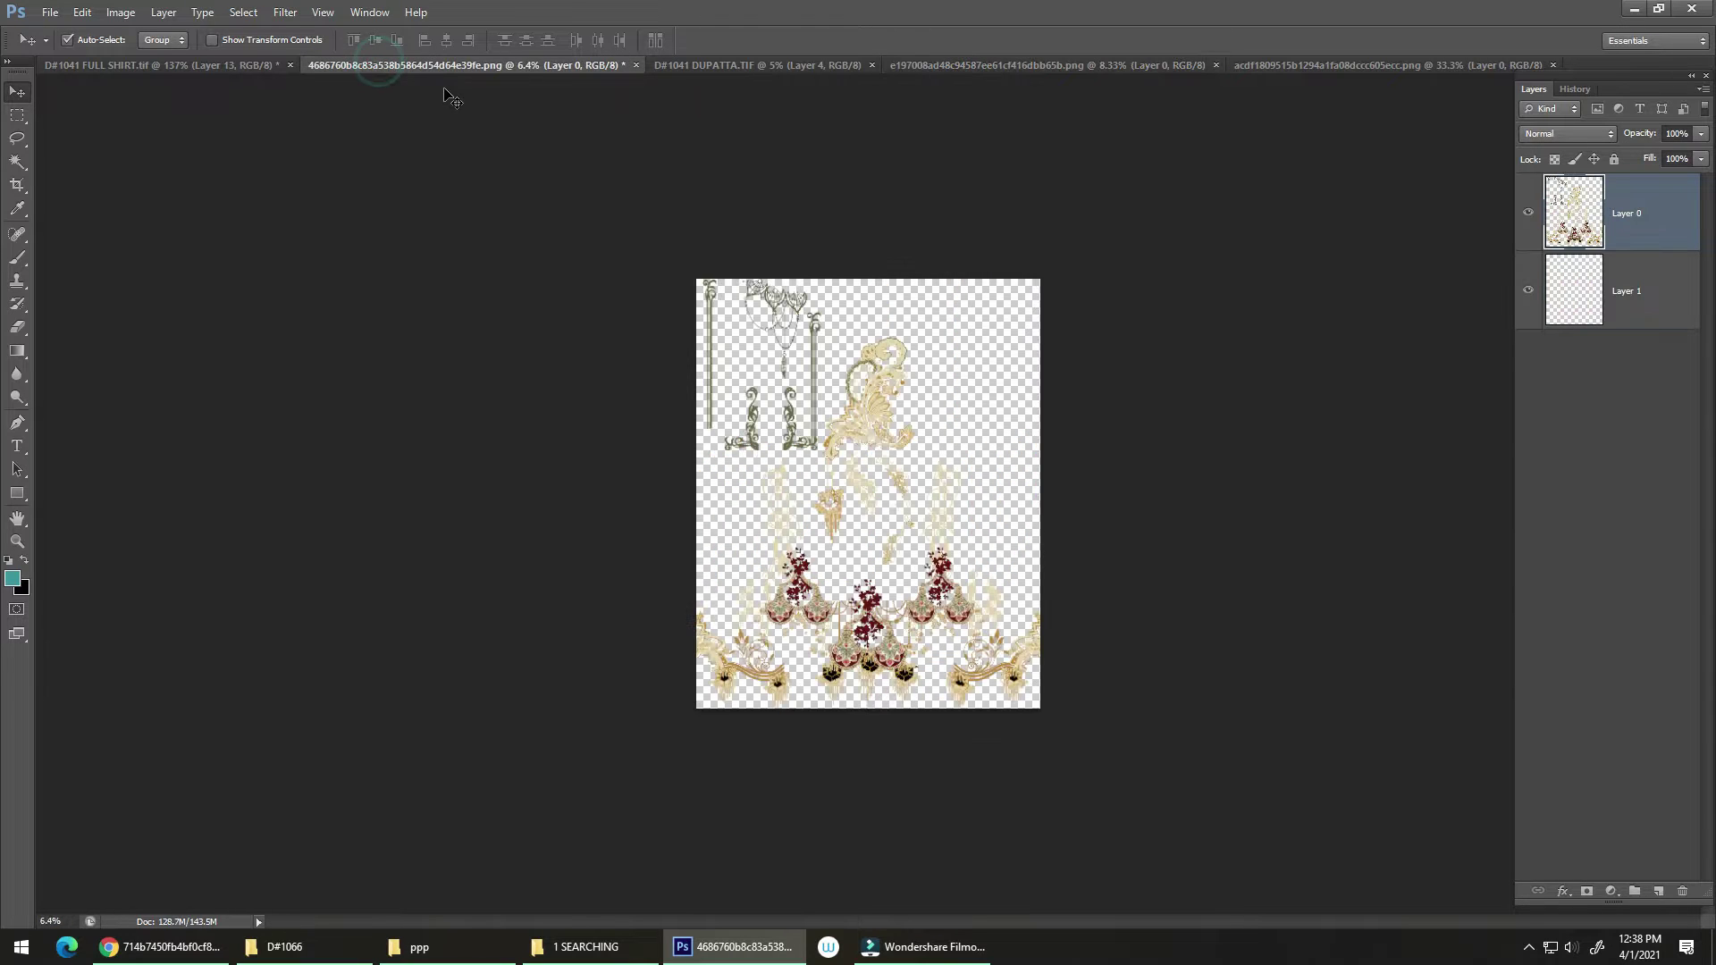
click(1337, 65)
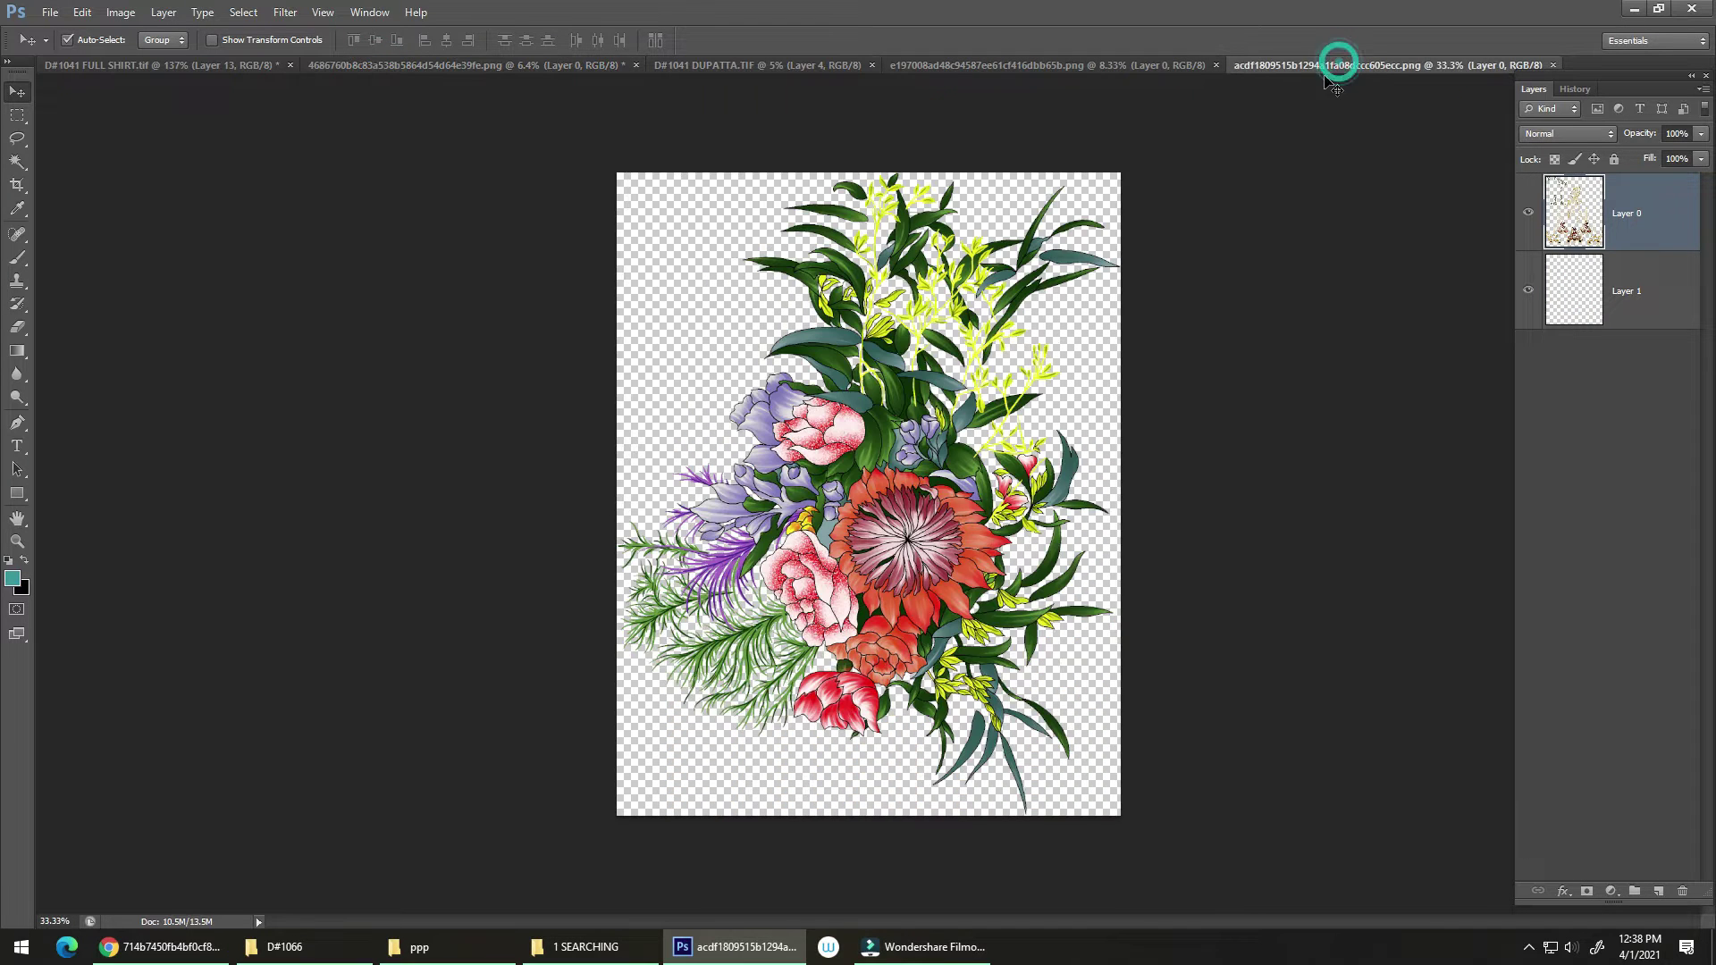
click(893, 64)
click(806, 66)
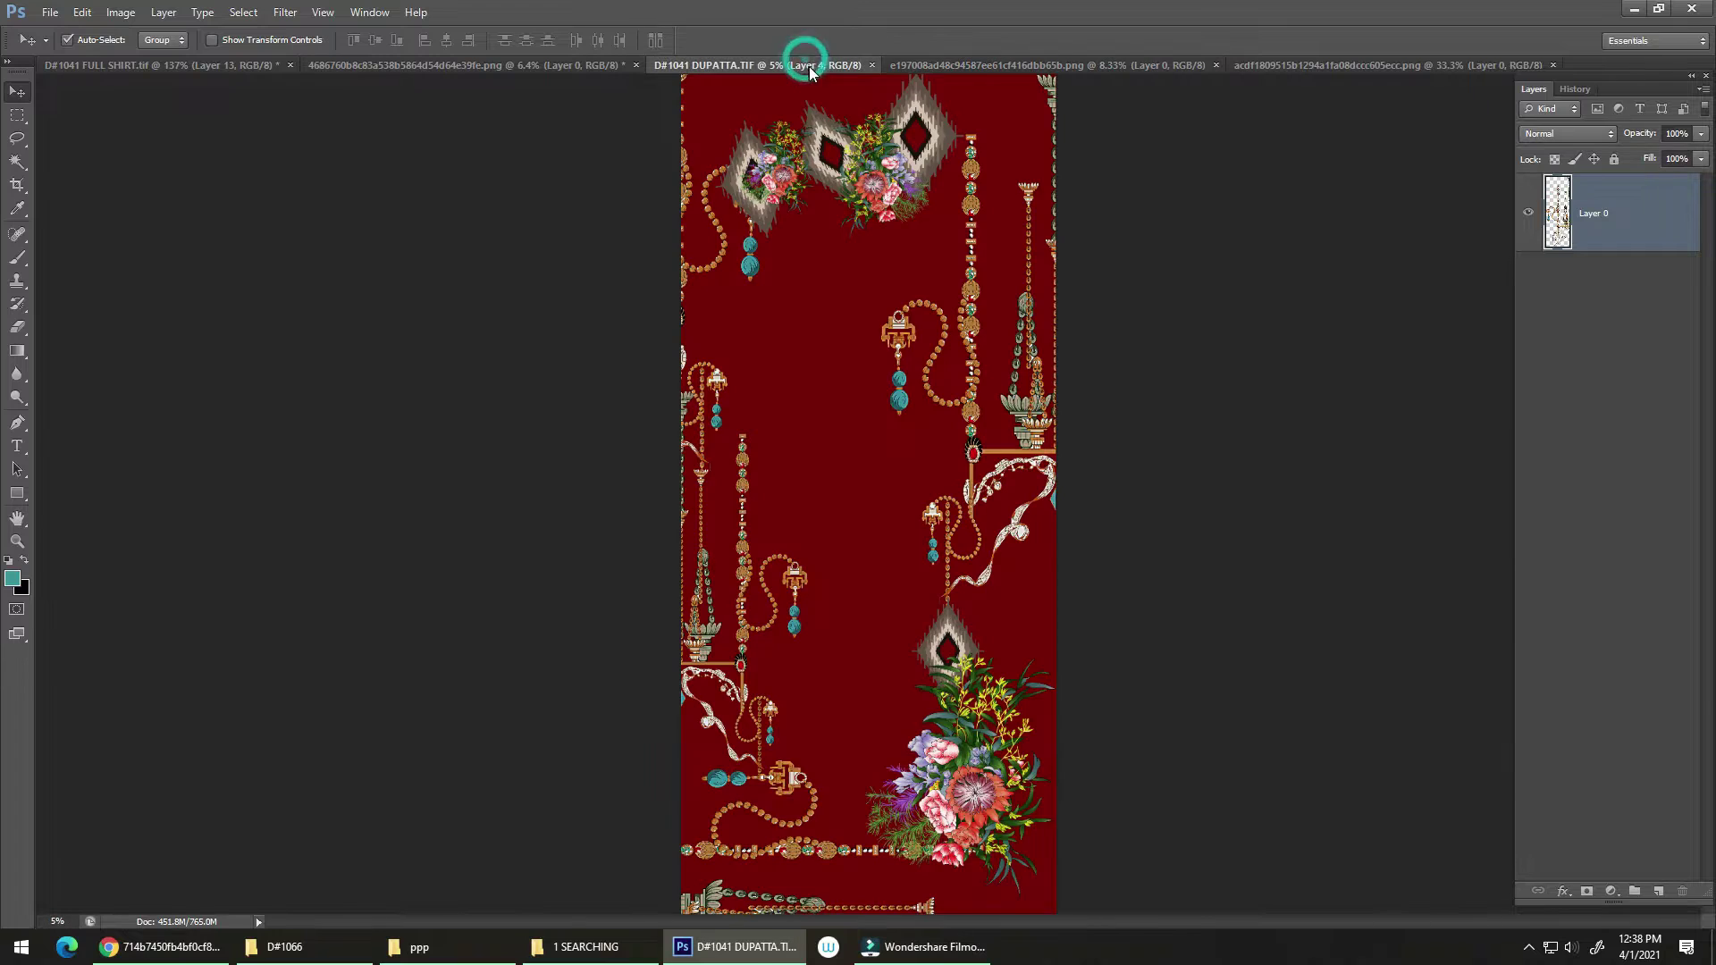
drag(1030, 527, 1003, 511)
click(485, 66)
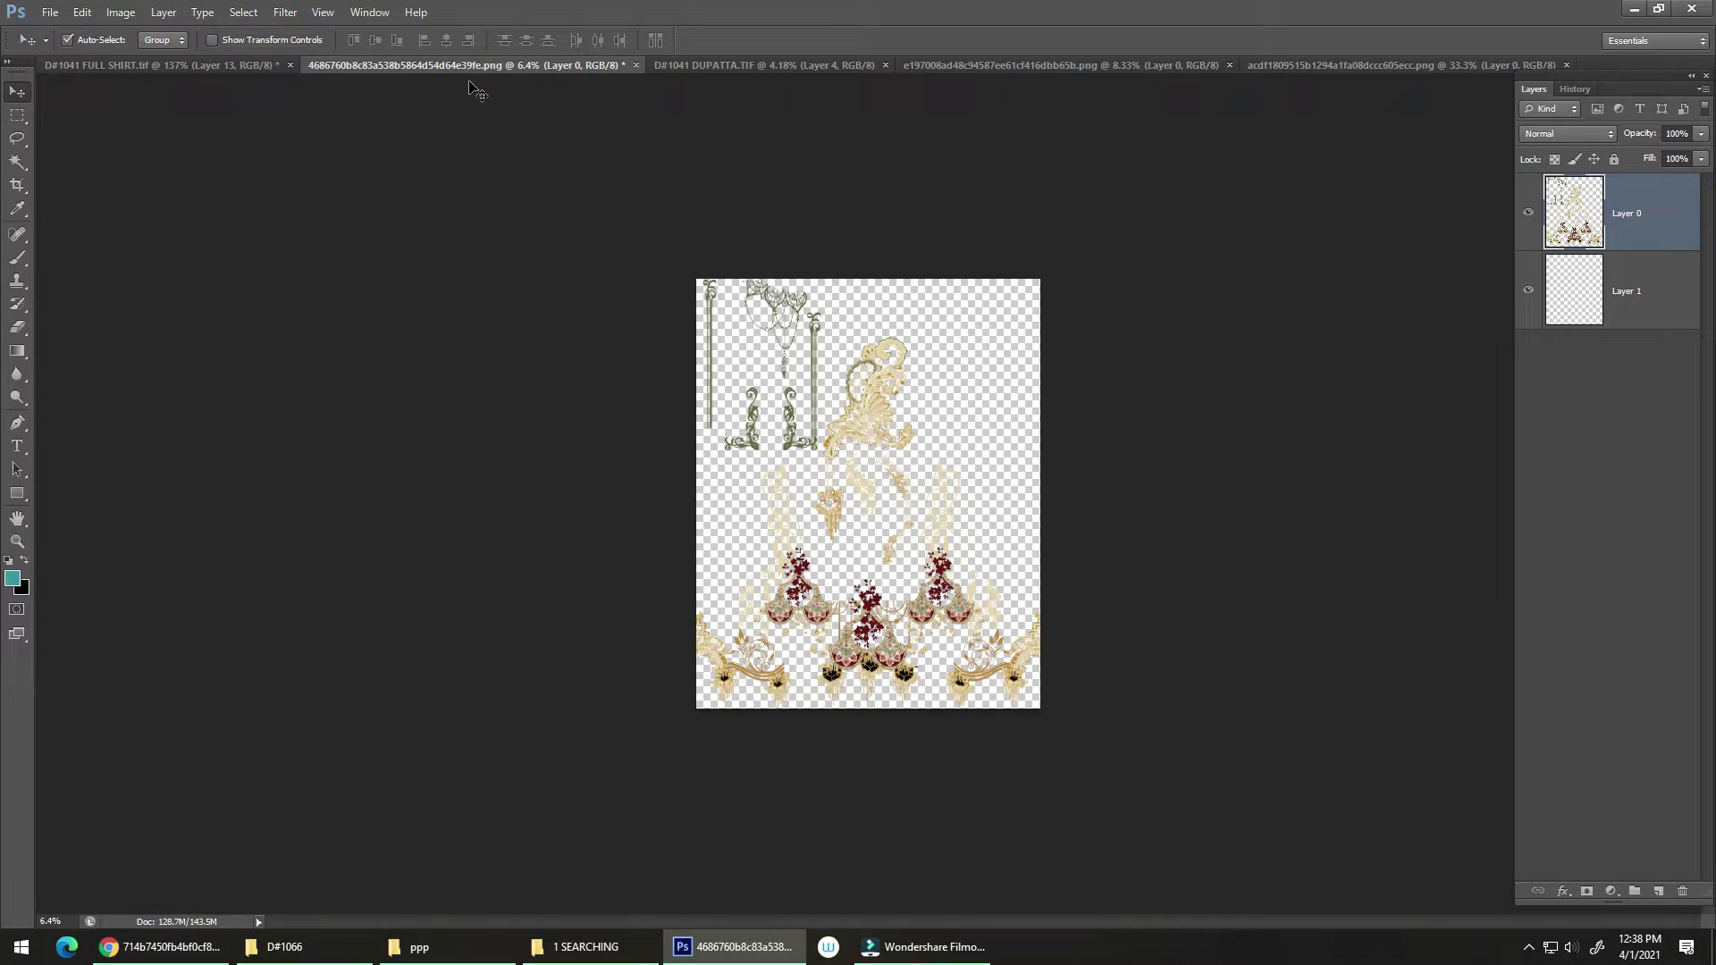
click(259, 64)
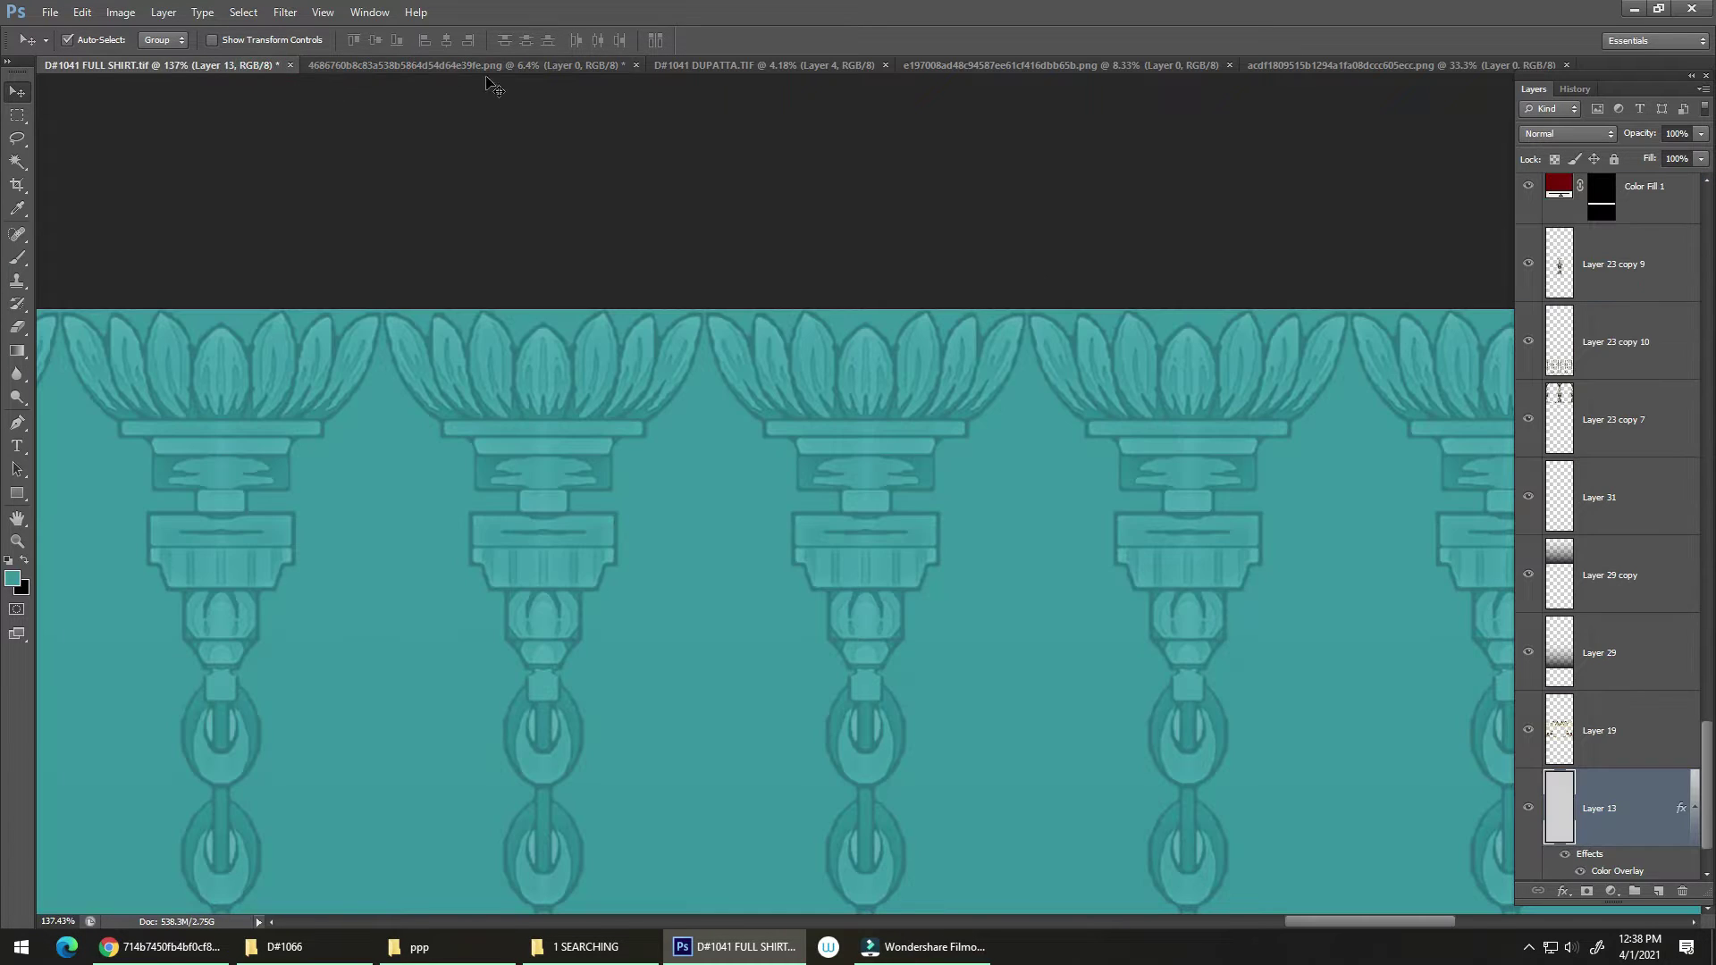
Return to the dupatta document and close the gold baroque ornament source image without saving it
click(758, 65)
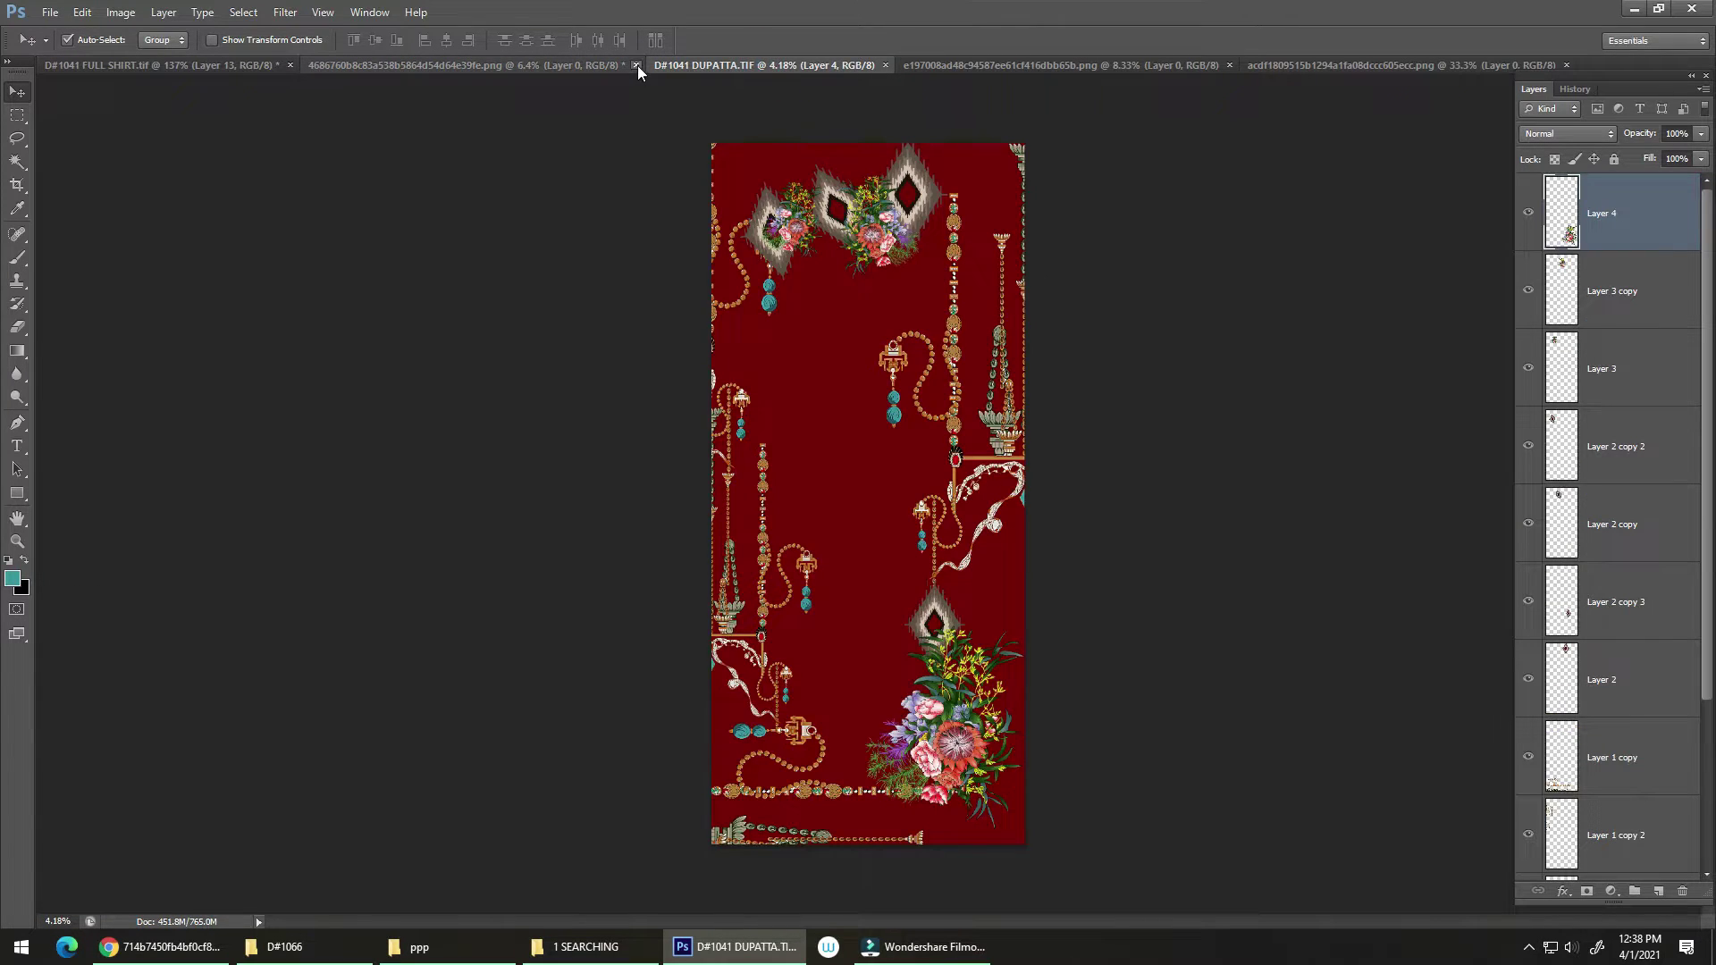
click(636, 65)
click(860, 366)
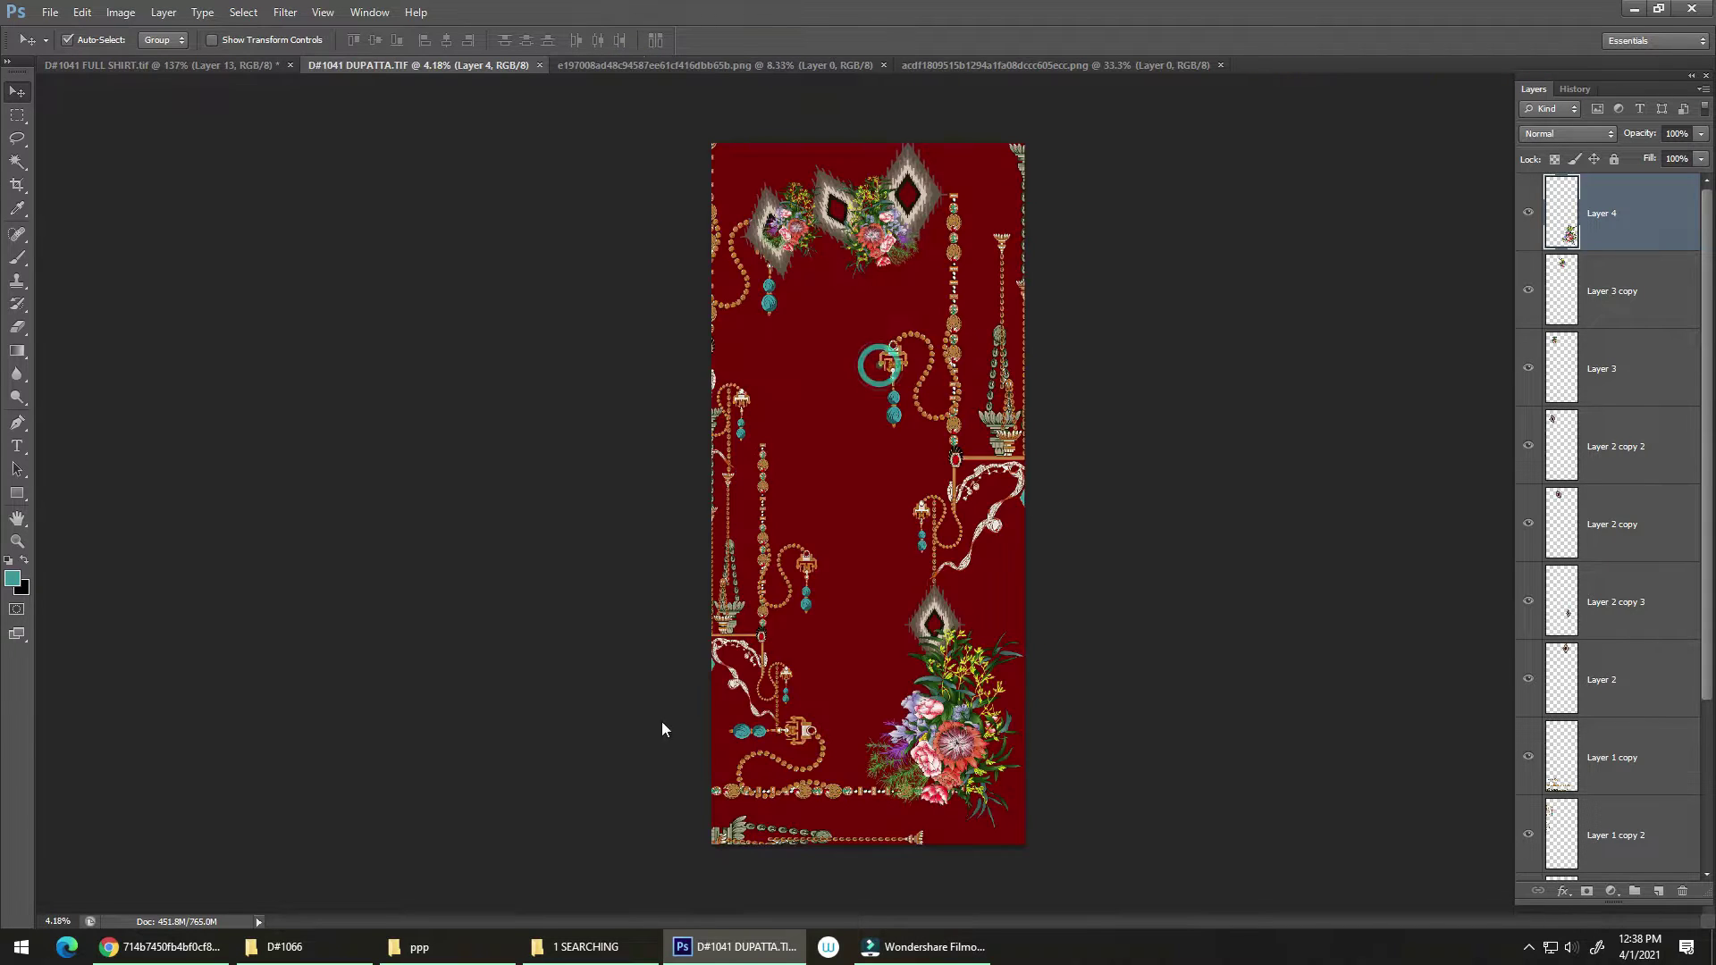
Browse the 1 SEARCHING folder and open the gold baroque image fce1c014e768652dd3fc39cb9afb948e.png in Photoshop
click(576, 946)
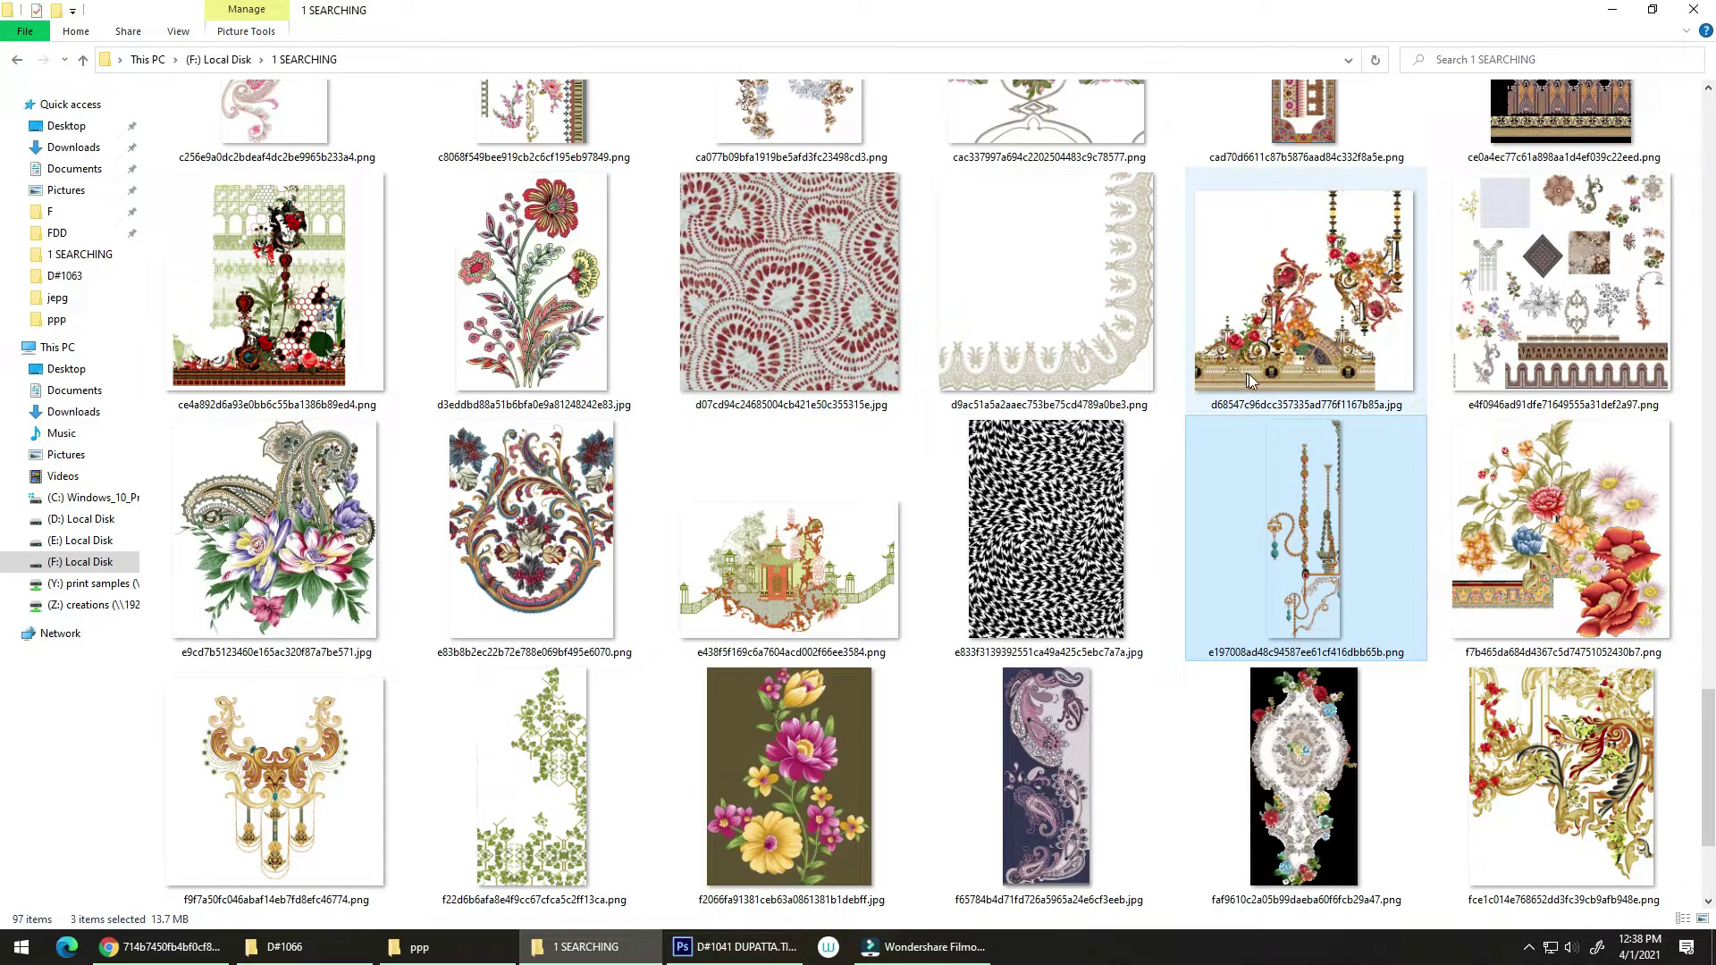
scroll(1251, 380, down, 2)
scroll(1247, 321, down, 2)
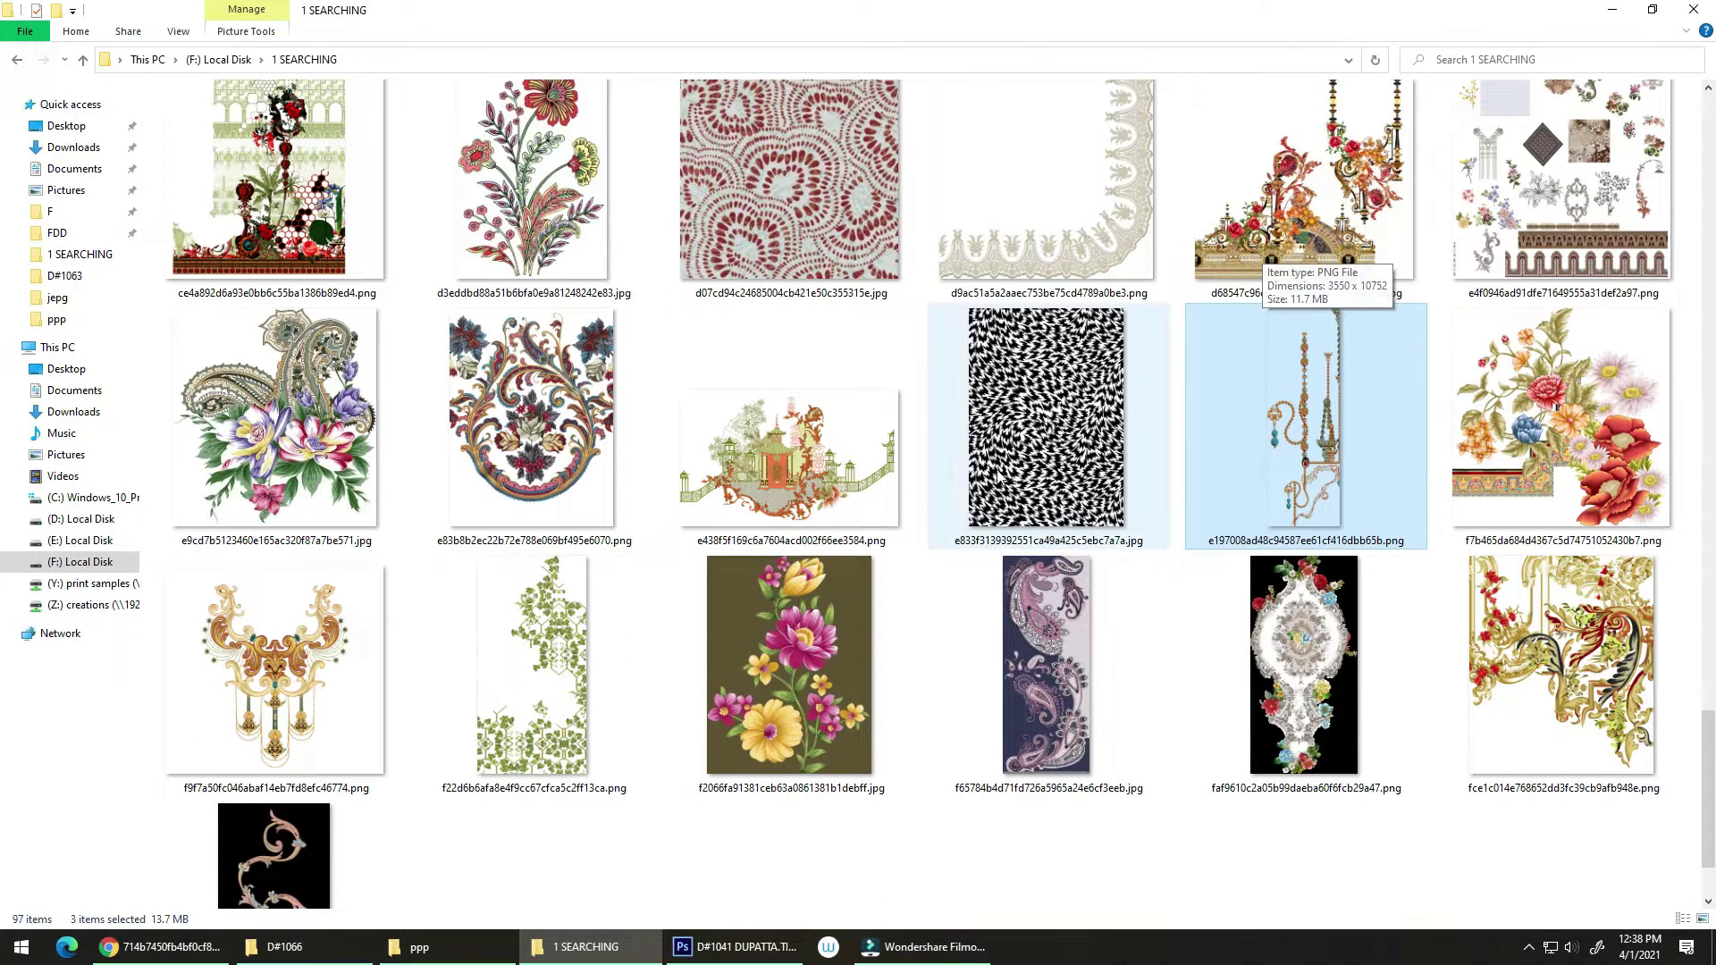
scroll(986, 509, down, 2)
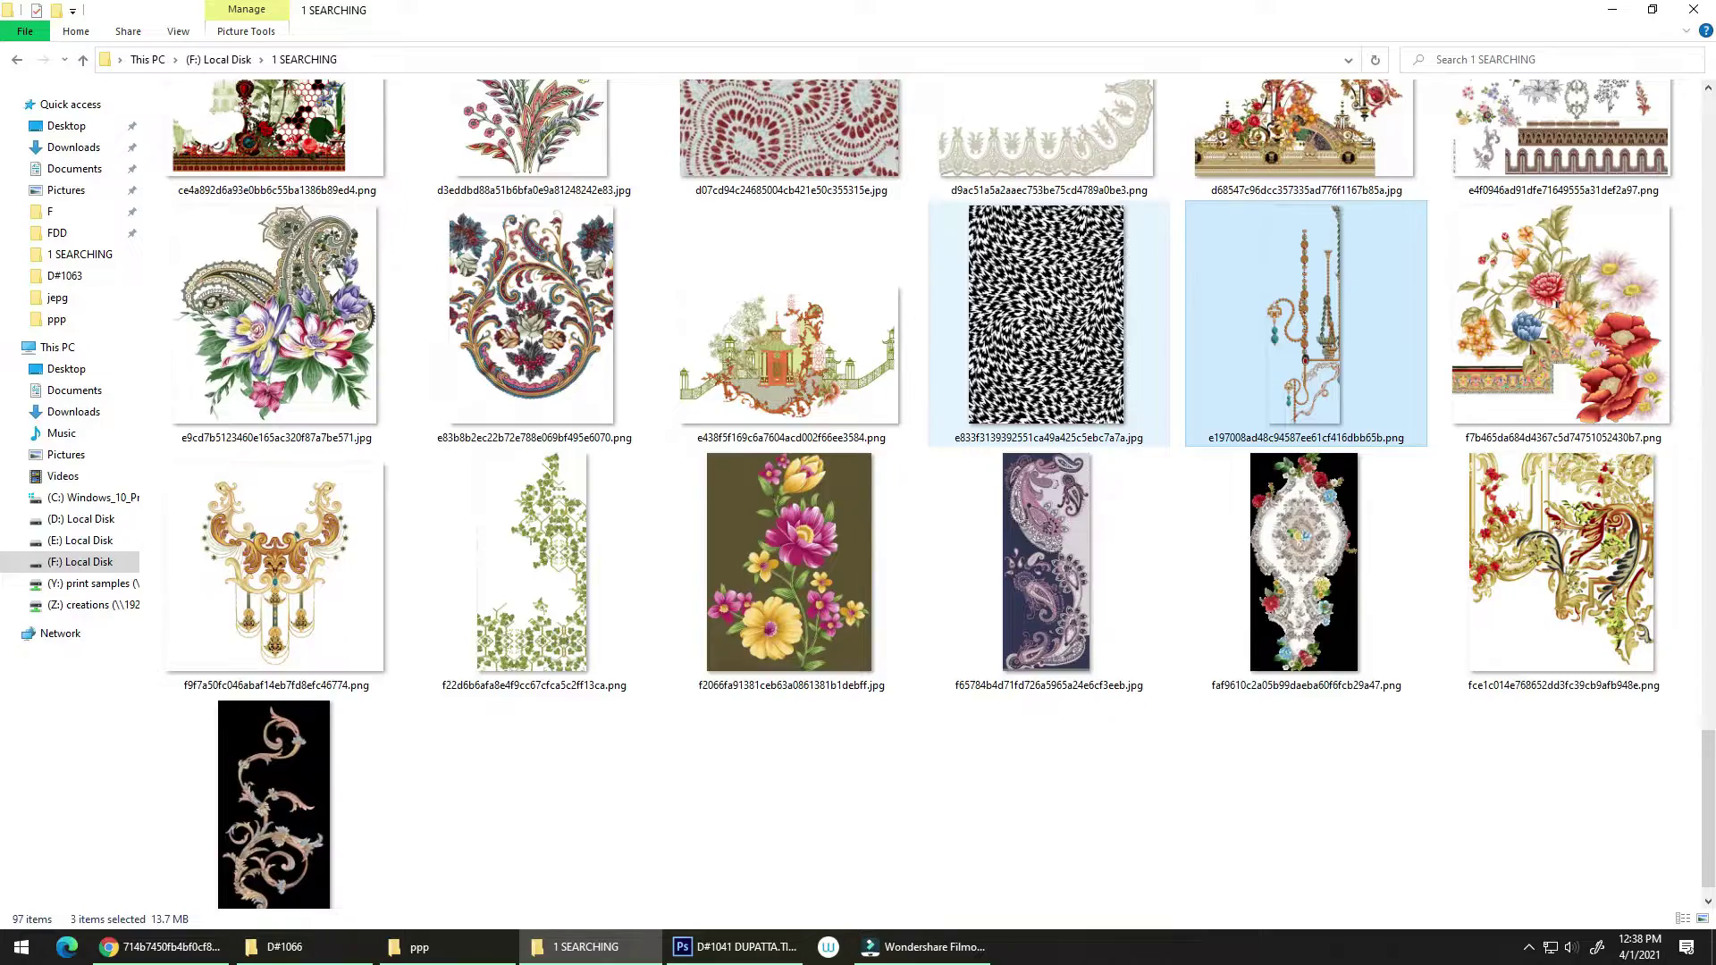
scroll(1564, 580, up, 1)
drag(1649, 594, 1654, 601)
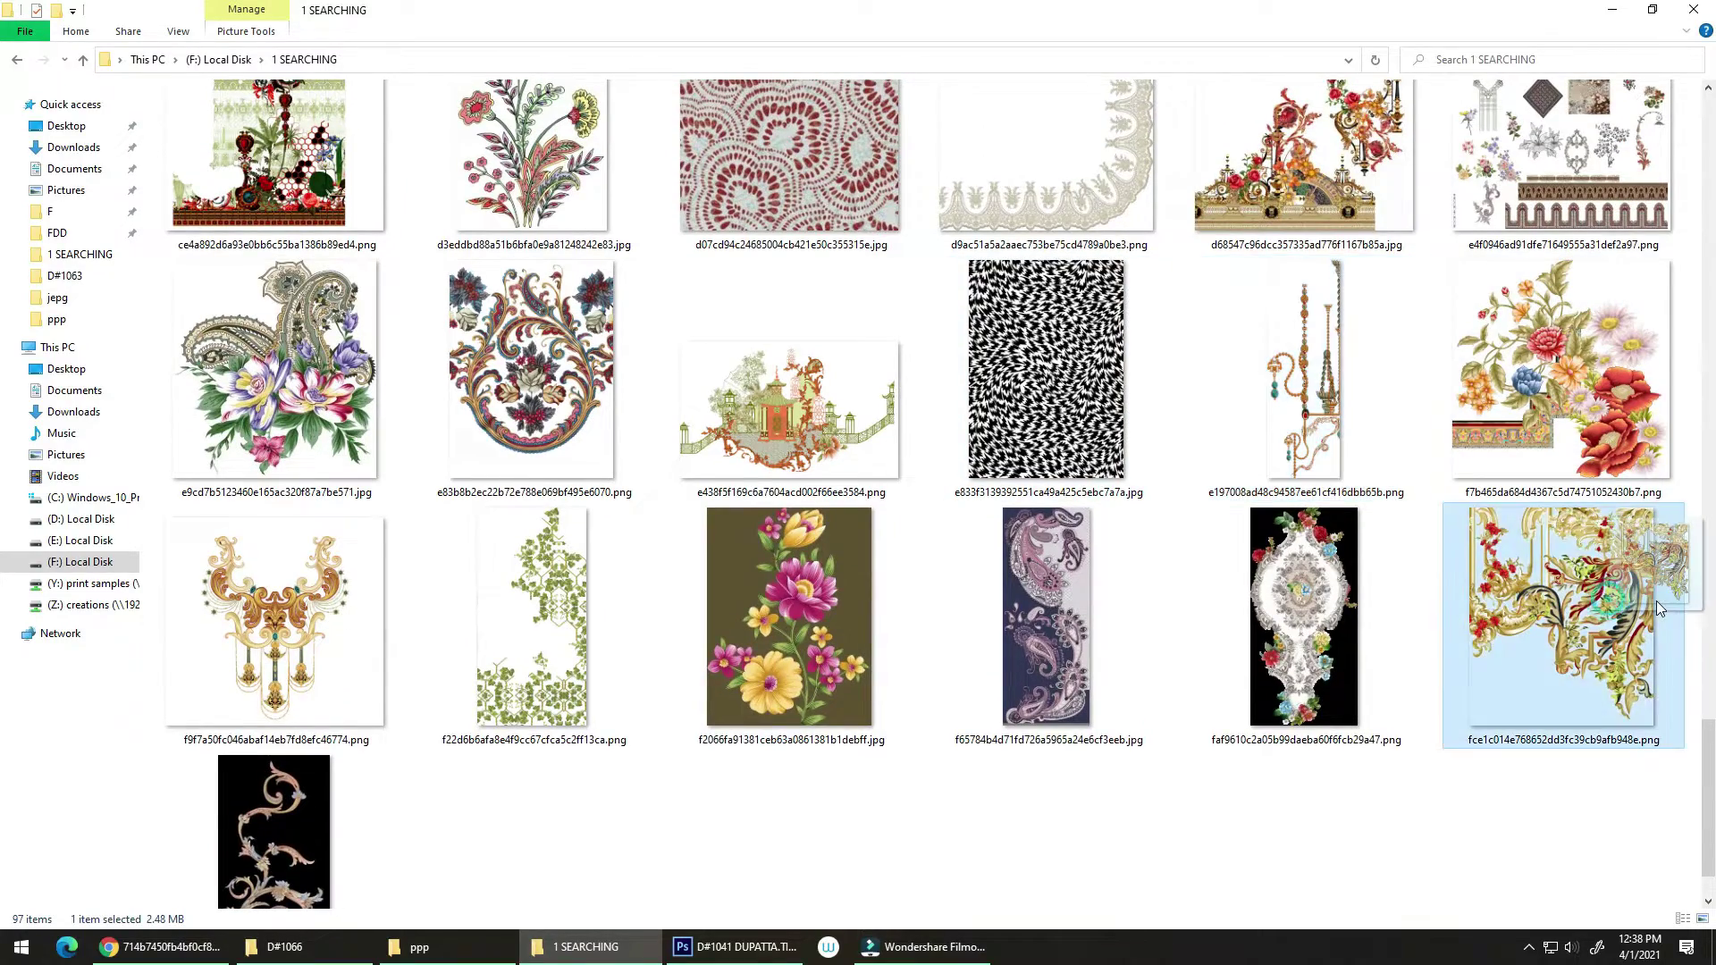
key(alt+Tab)
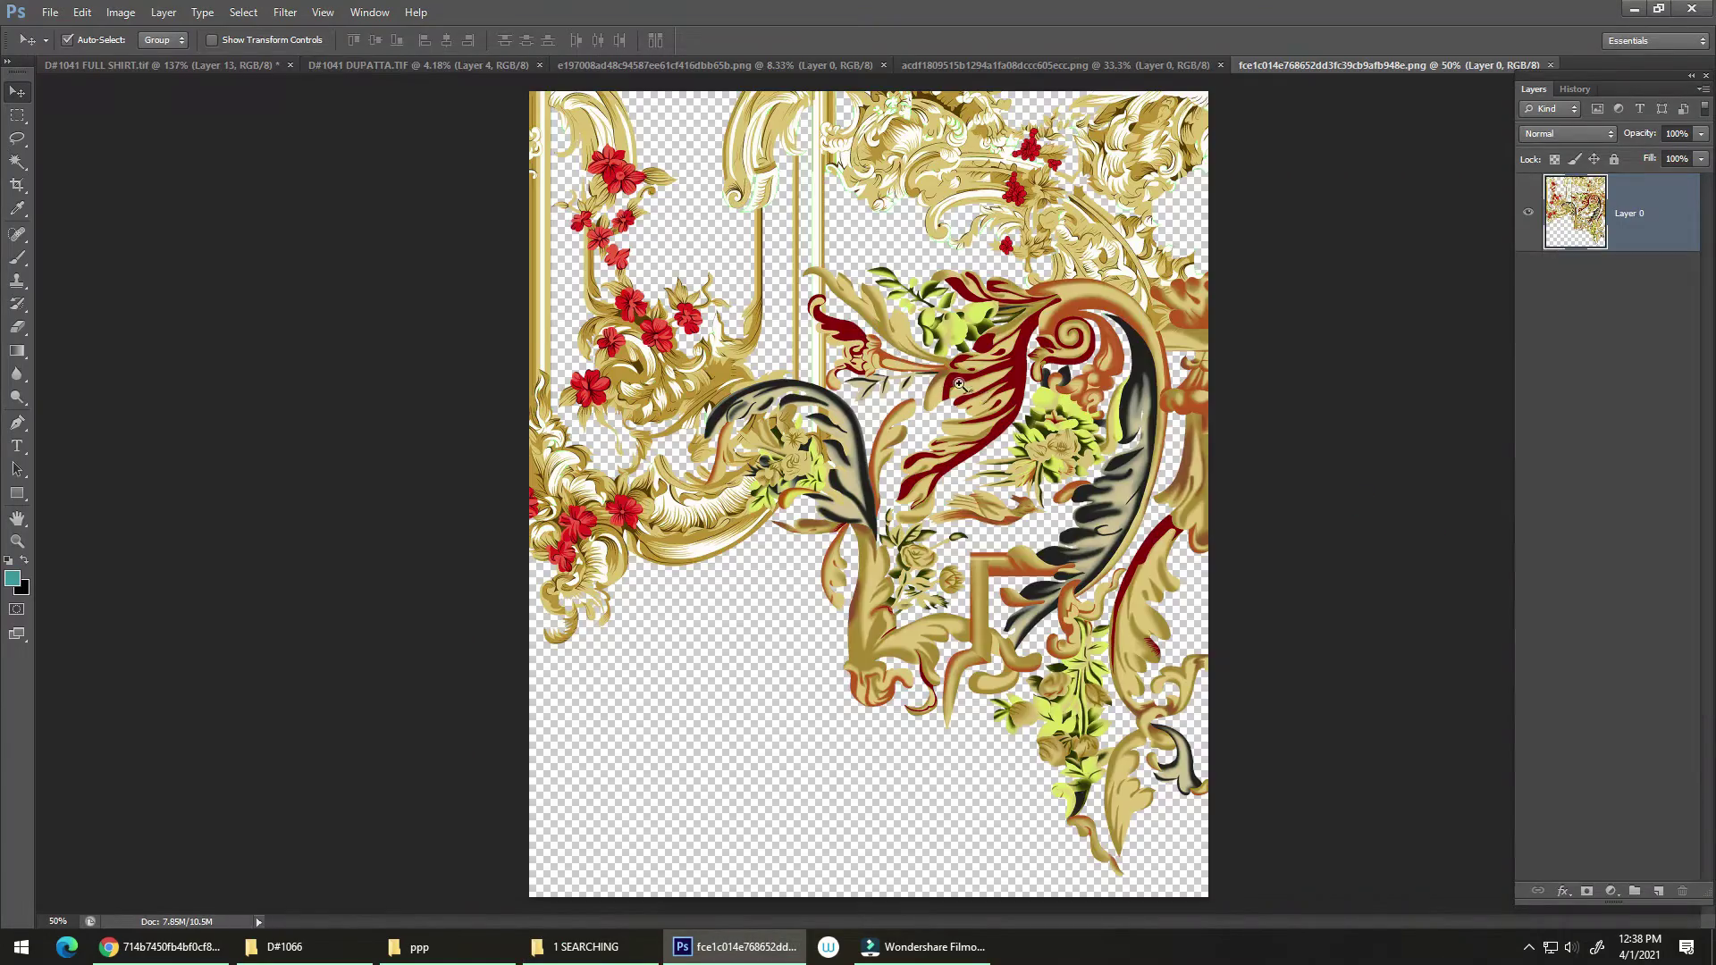
Copy the gold baroque ornament into the dupatta document and enlarge it to span over half the fabric's width below the upper diamonds
drag(960, 384, 1108, 335)
drag(1056, 317, 836, 384)
drag(822, 442, 930, 295)
key(ctrl+t)
drag(871, 378, 874, 248)
key(Return)
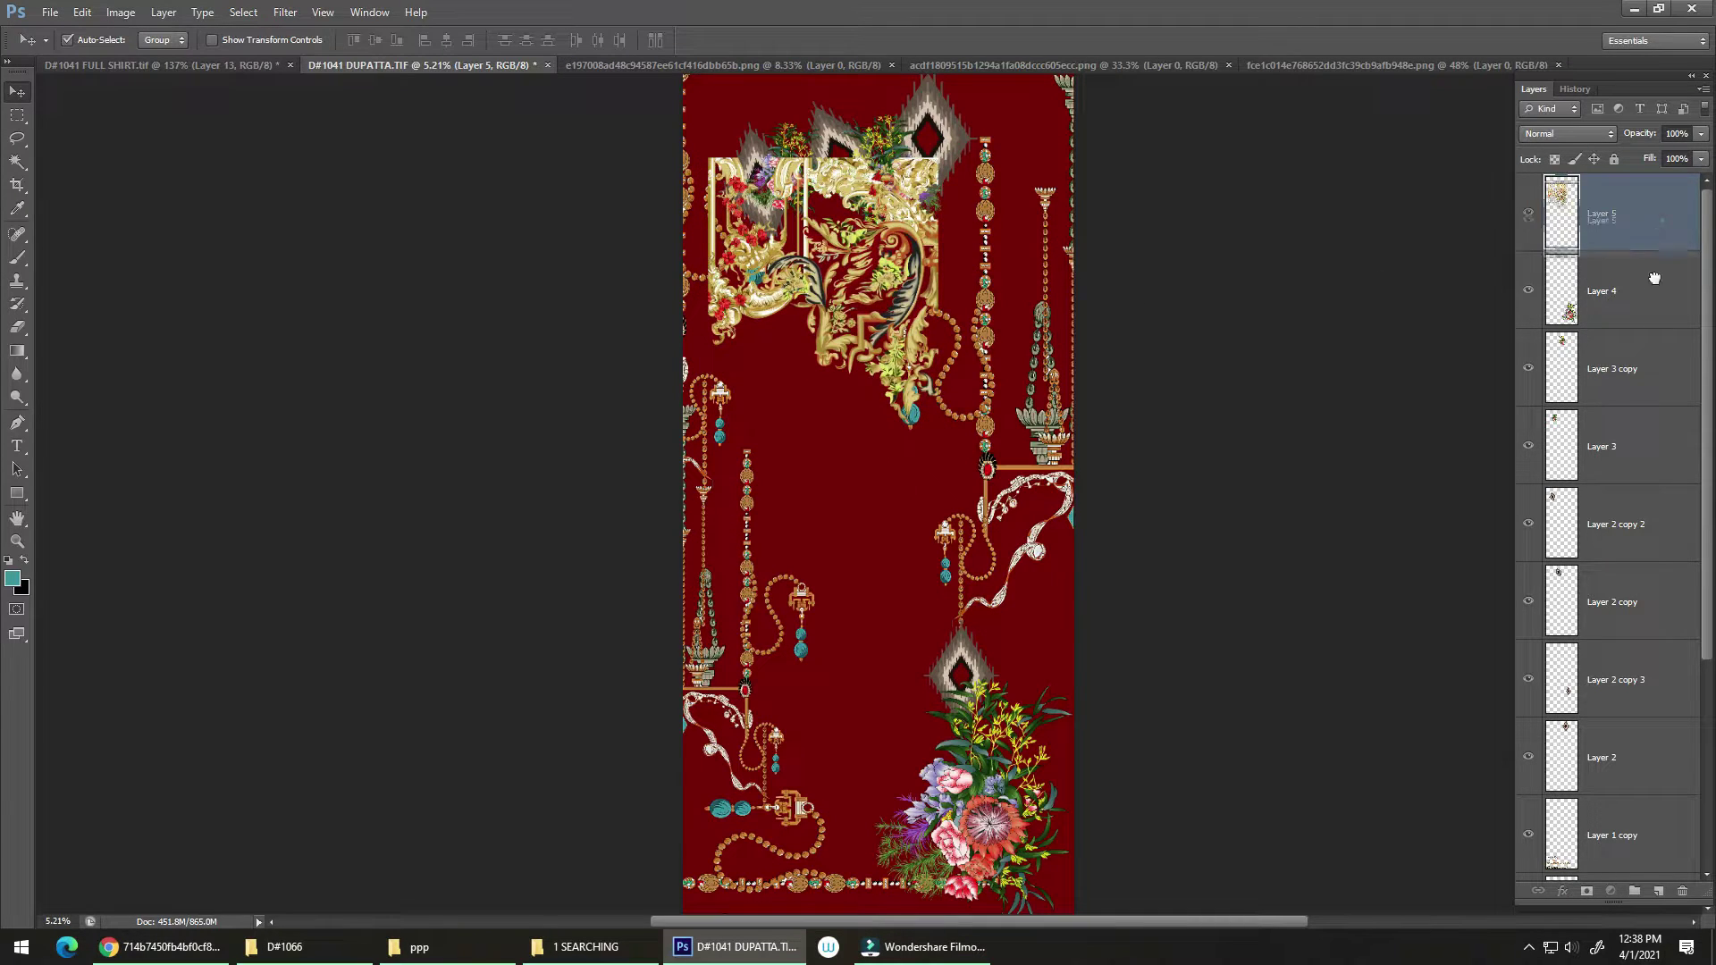
Move the baroque ornament's layer directly above Layer 1 and lower the ornament beneath the two upper bouquets
drag(1654, 279, 1640, 750)
drag(832, 200, 888, 268)
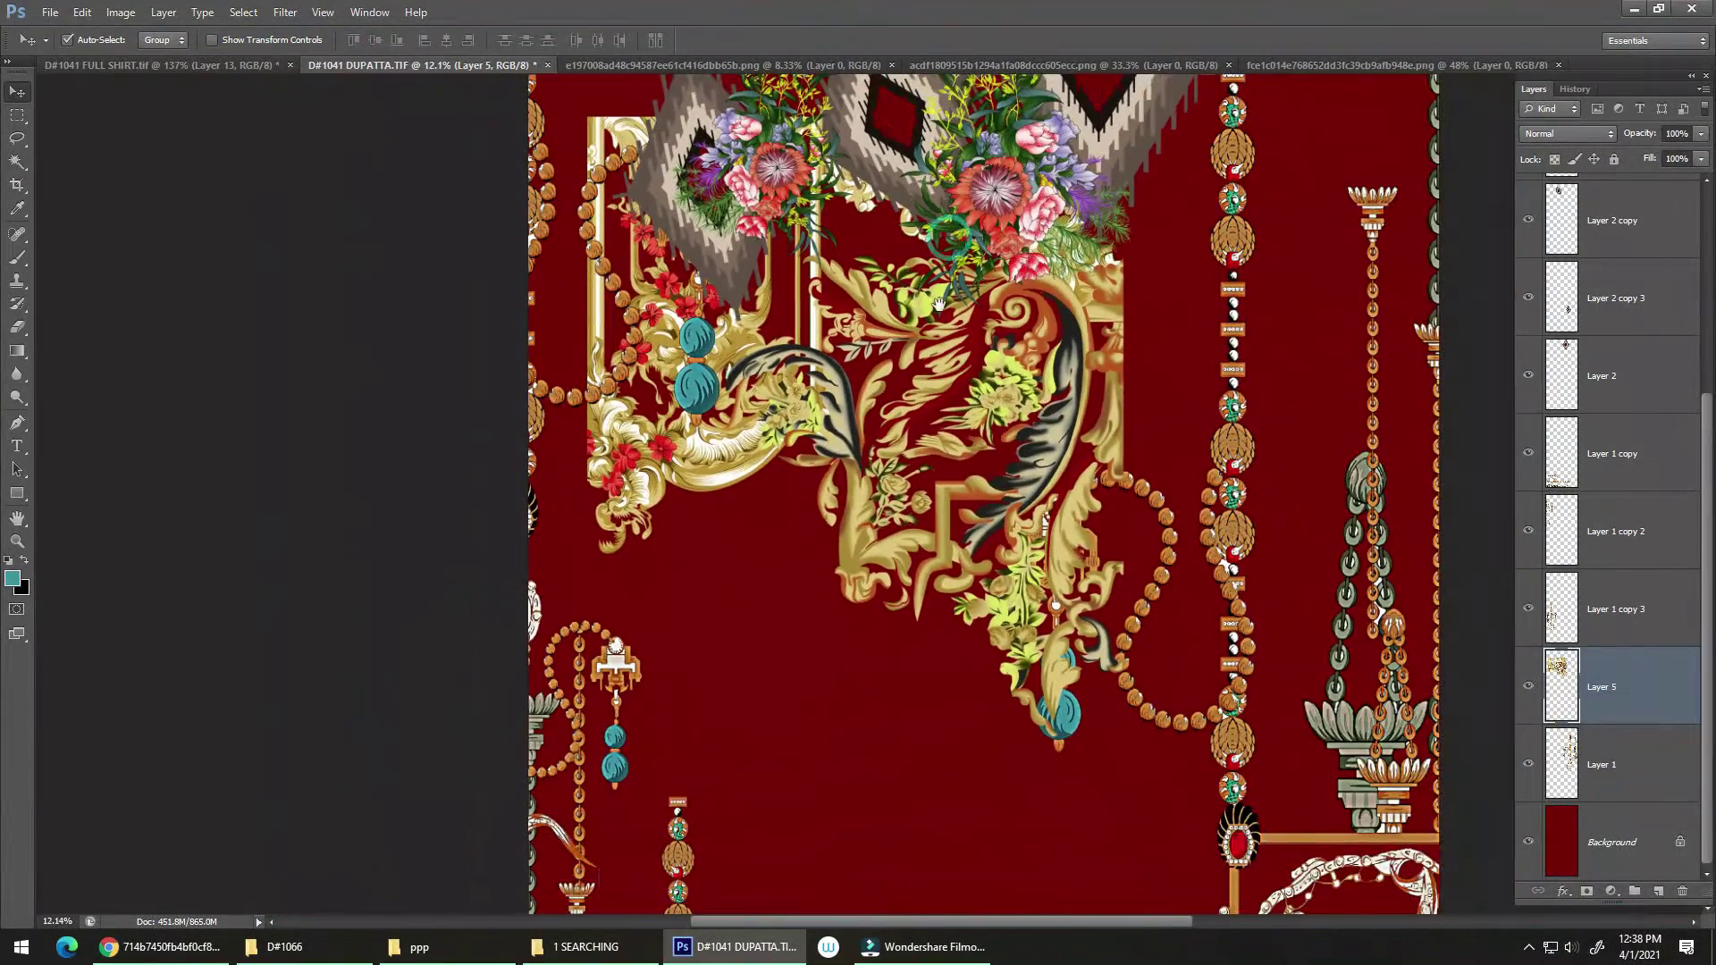
scroll(1025, 418, down, 3)
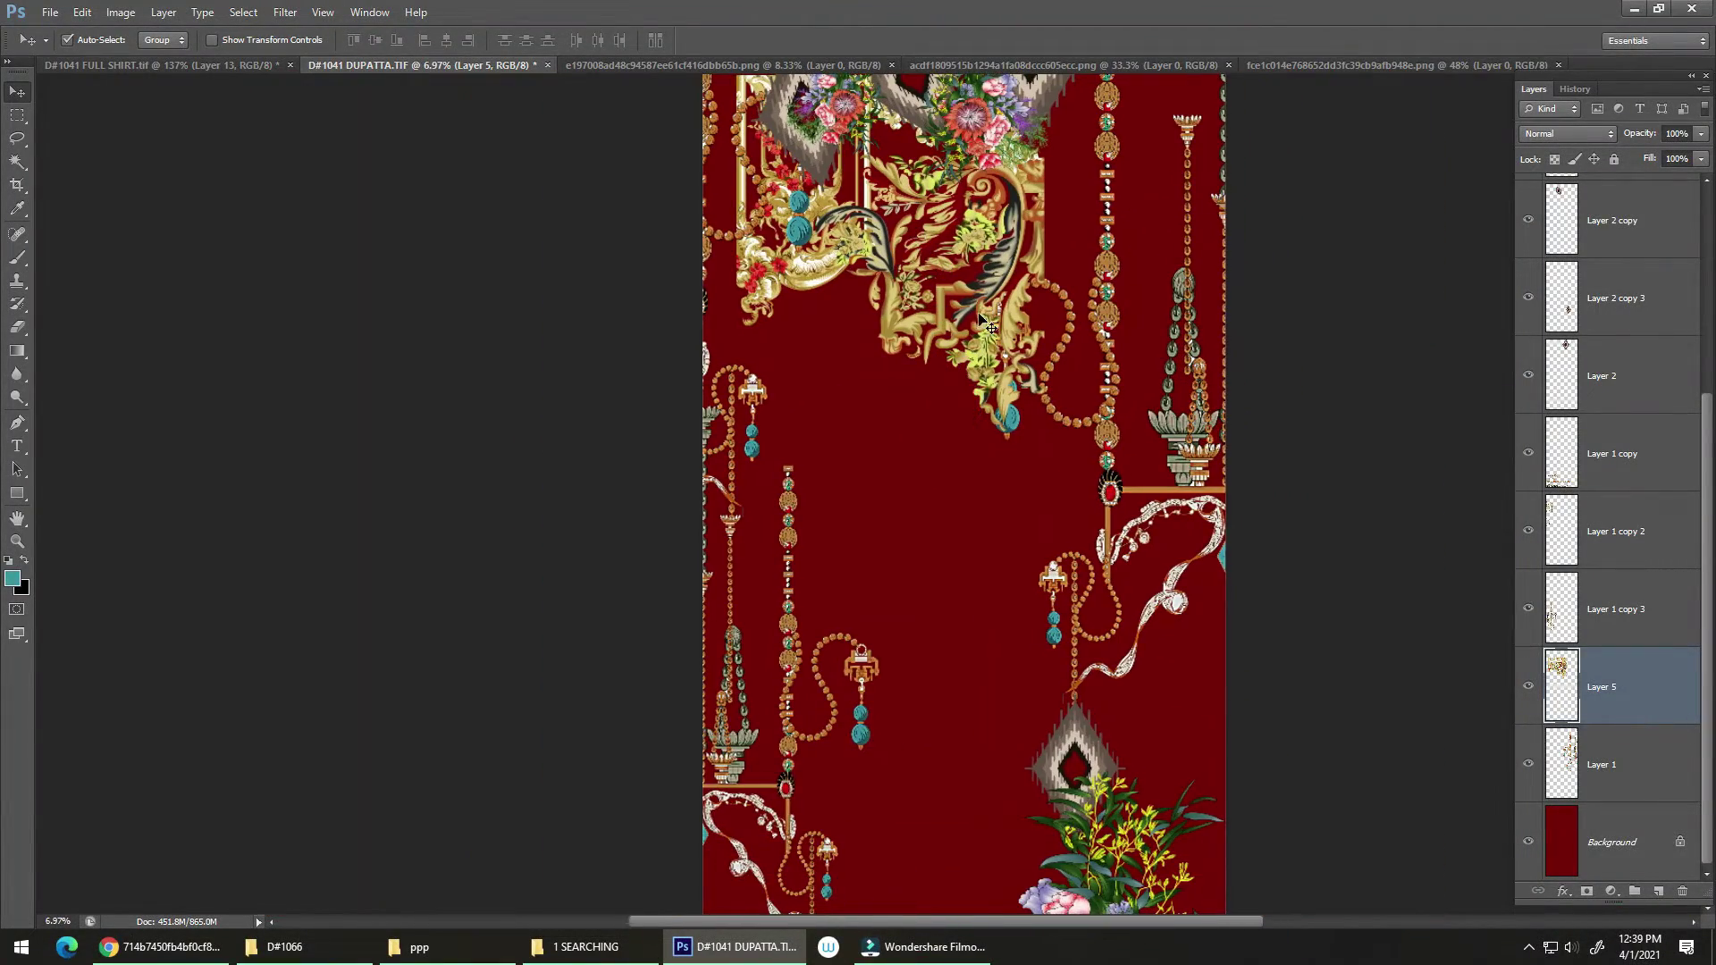
key(ctrl+0)
drag(834, 214, 941, 200)
drag(880, 263, 907, 433)
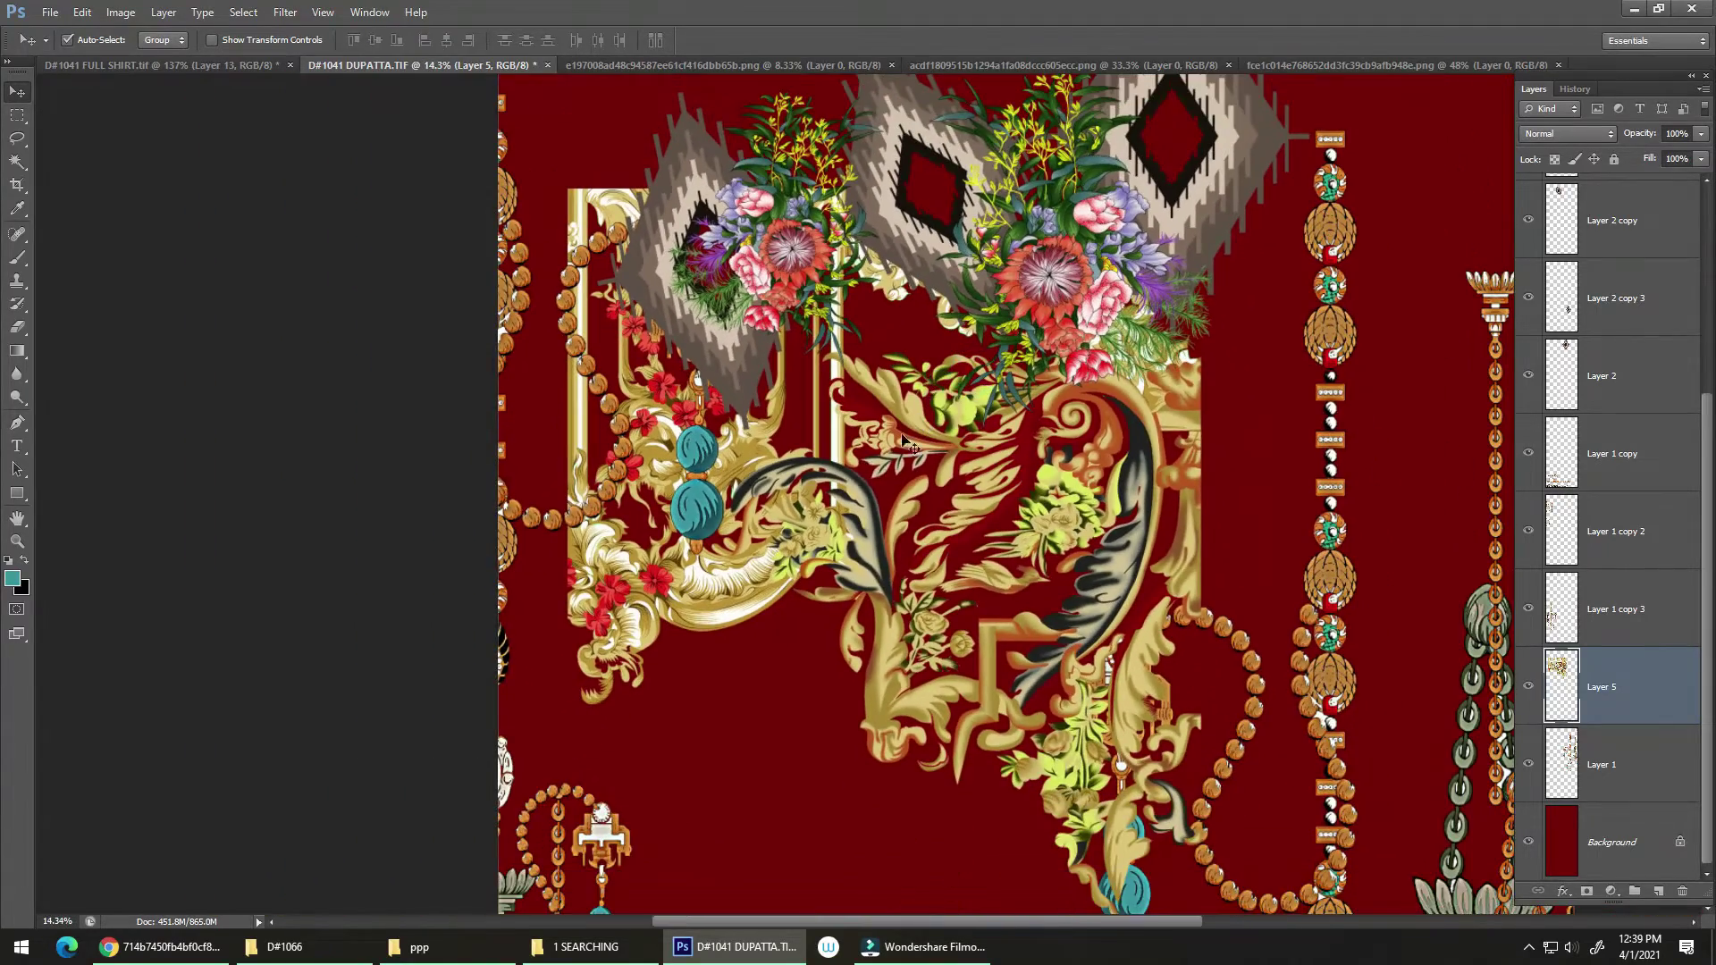
drag(824, 475, 828, 533)
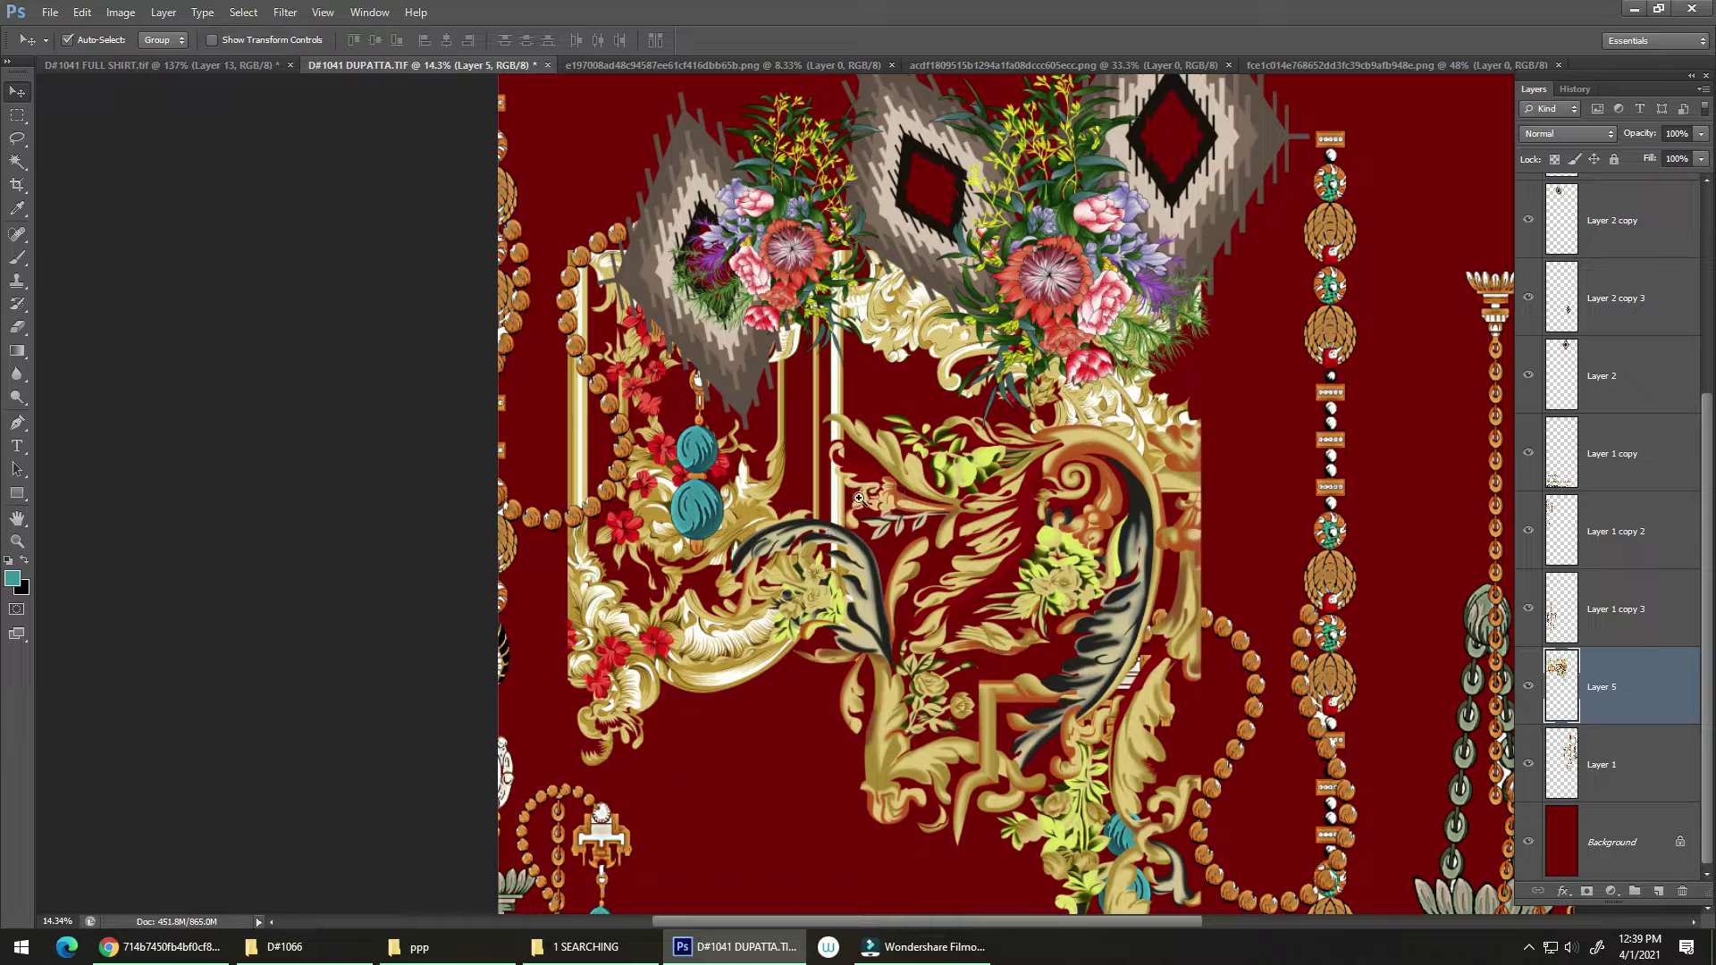
Send the baroque ornament behind Layer 1 and shift it so its gold frame runs off the fabric's left edge
drag(1090, 562, 1076, 562)
drag(1076, 562, 1022, 371)
key(ctrl+bracketleft)
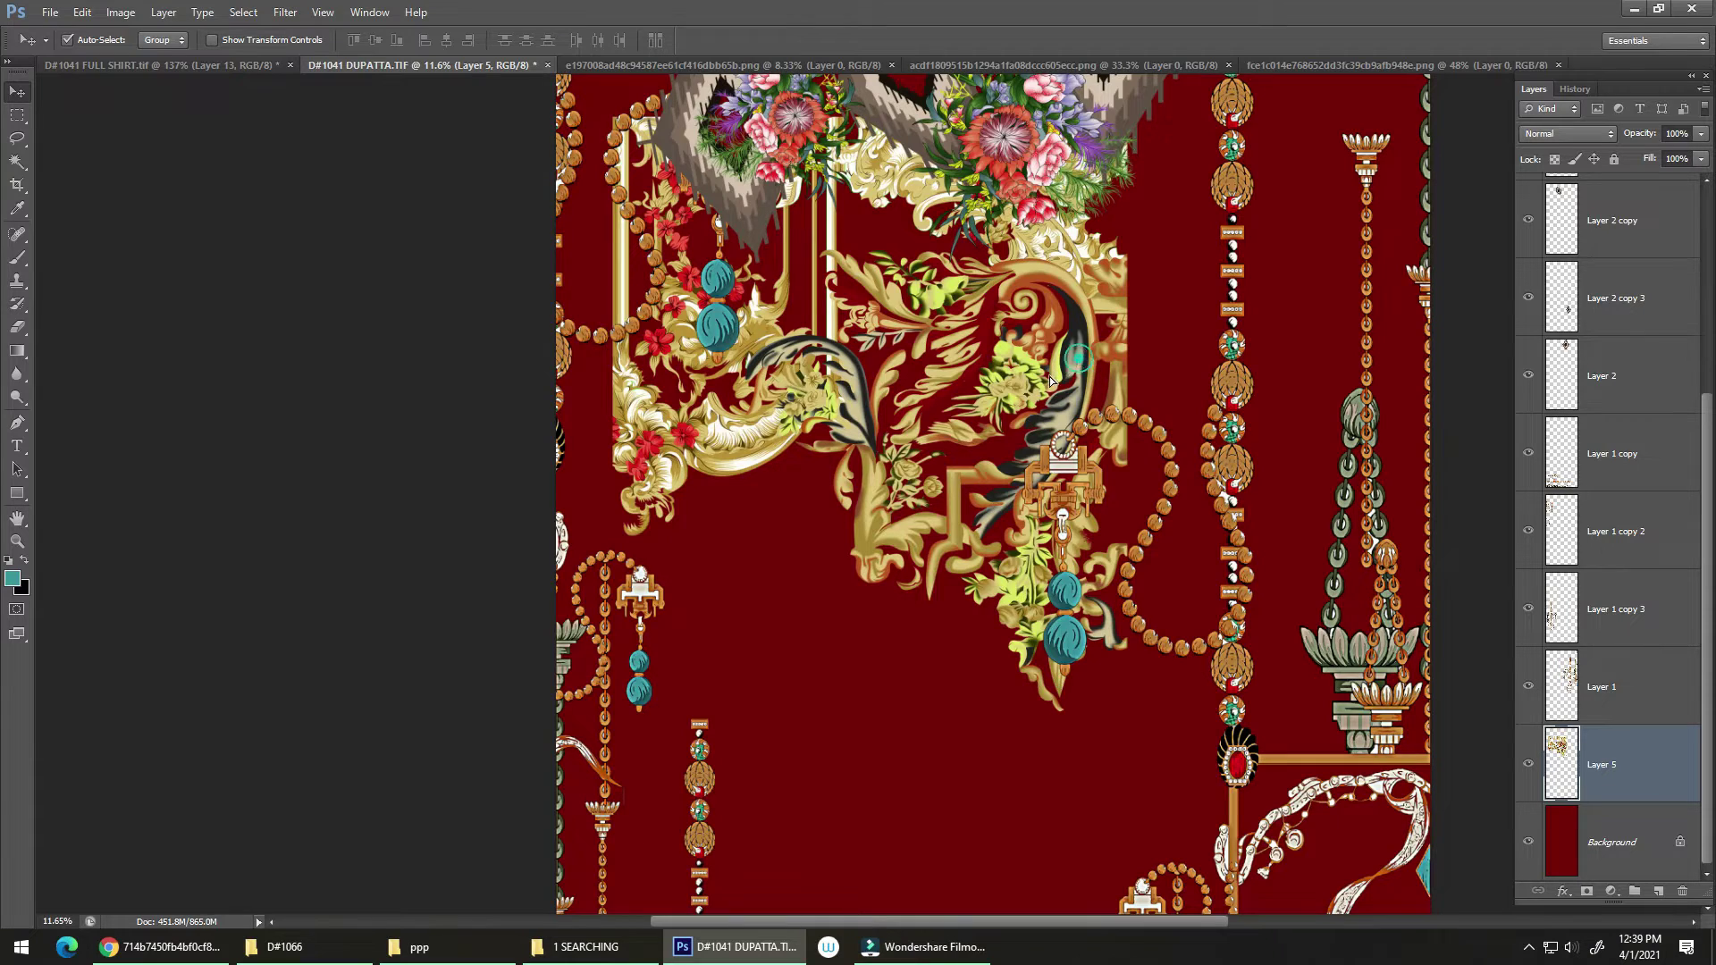
drag(1051, 381, 1017, 381)
mouse_move(1044, 379)
mouse_down()
mouse_move(1063, 376)
mouse_move(1016, 393)
mouse_move(1037, 403)
mouse_up()
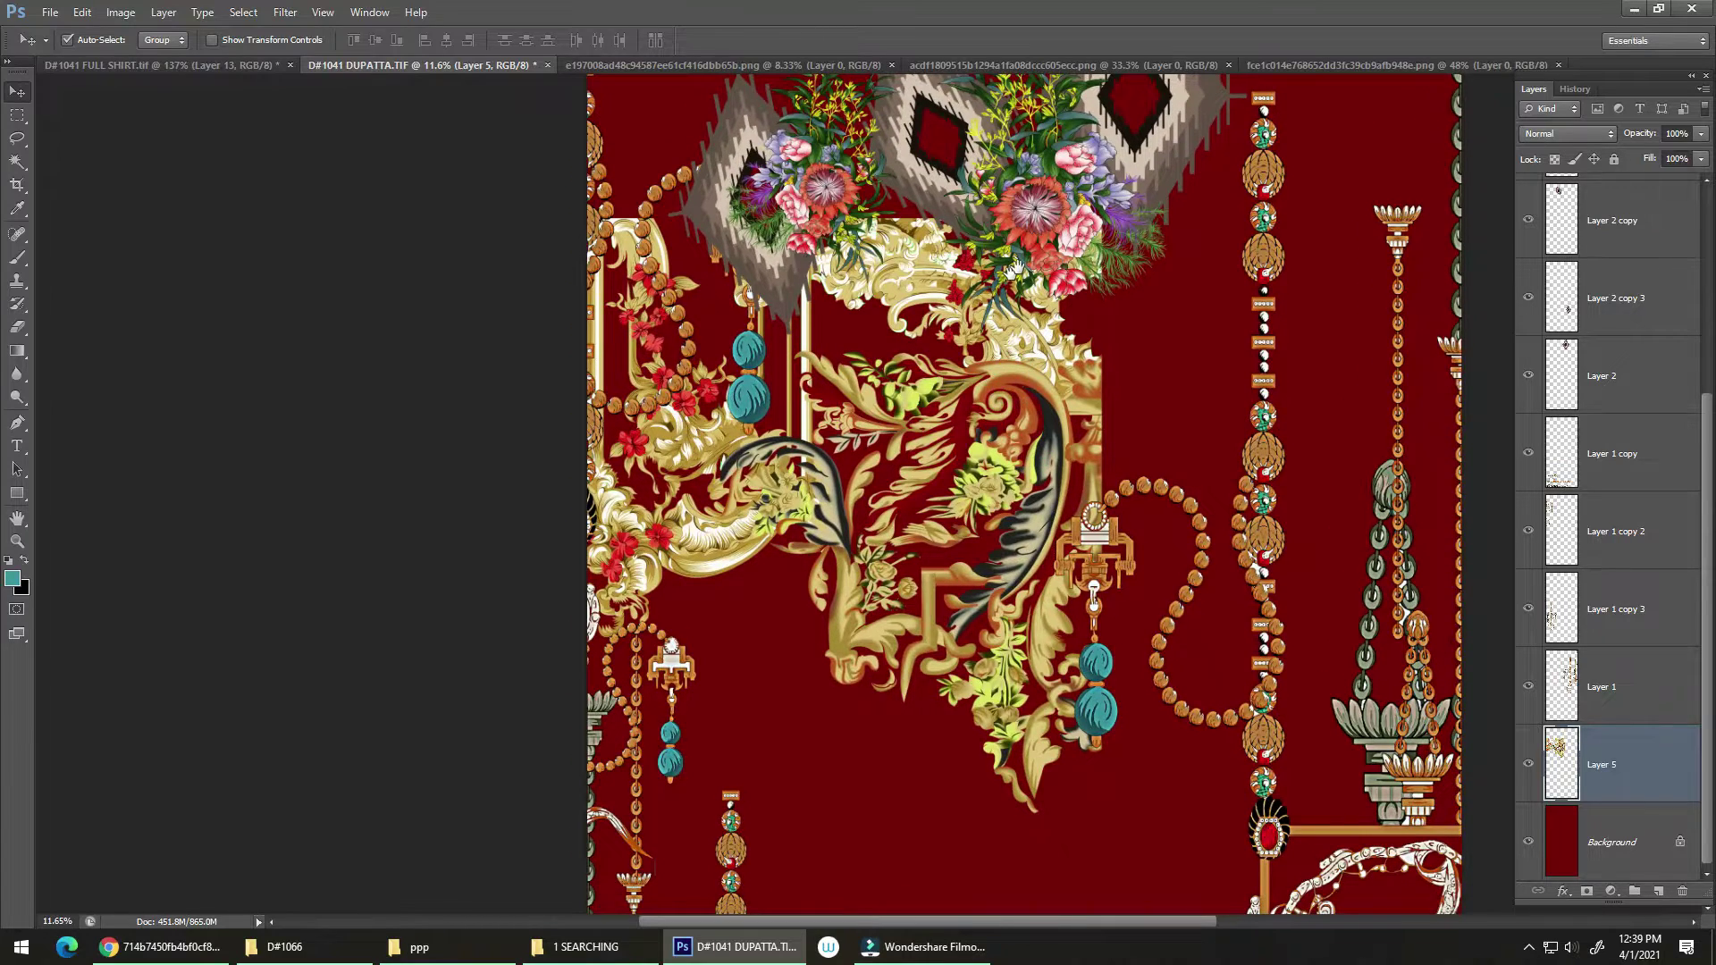
drag(1014, 267, 1131, 356)
ctrl+click(1125, 409)
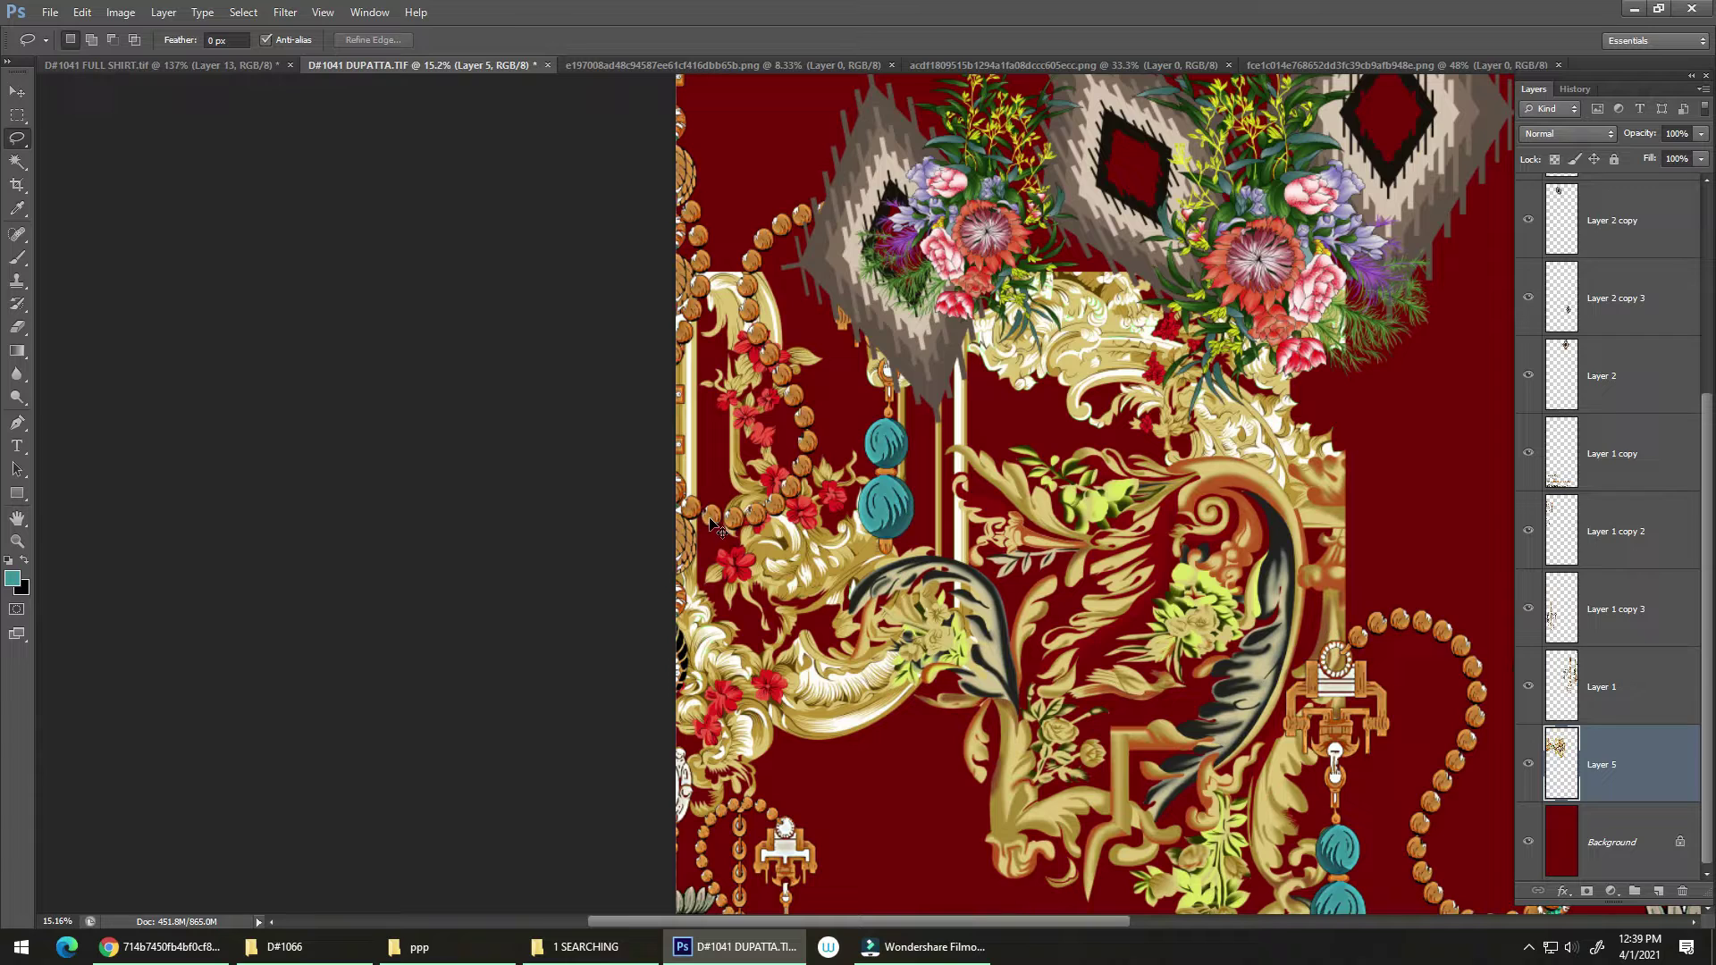
key(v)
drag(684, 625, 759, 618)
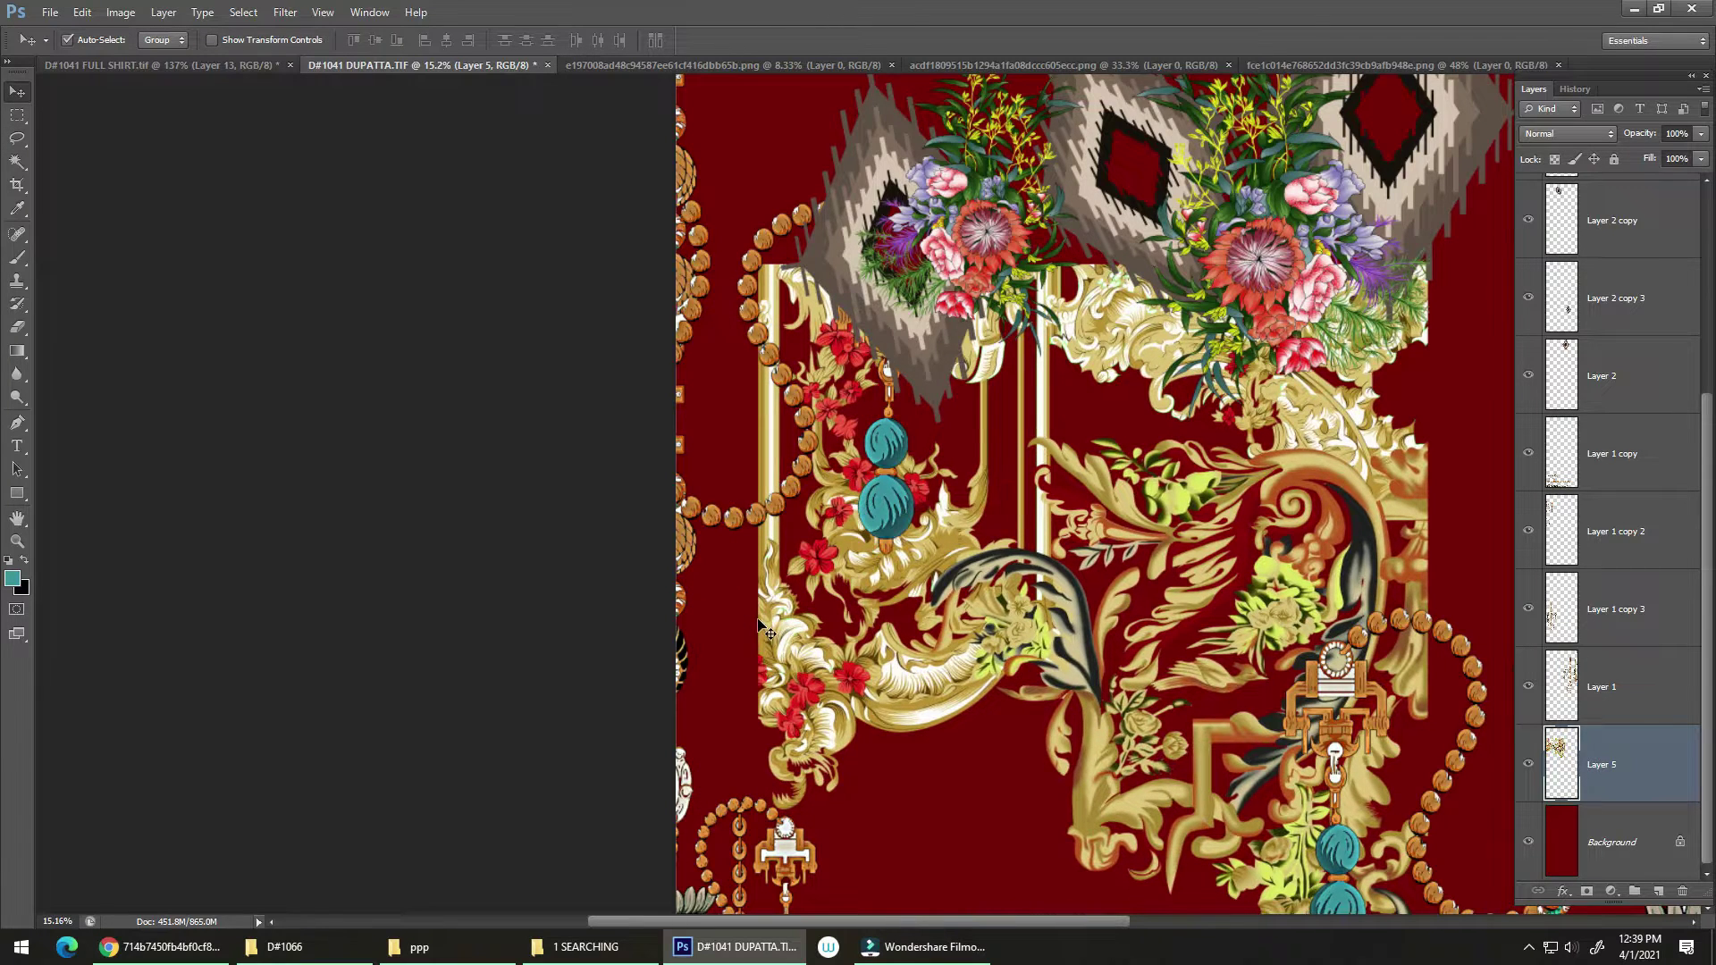
key(ctrl+z)
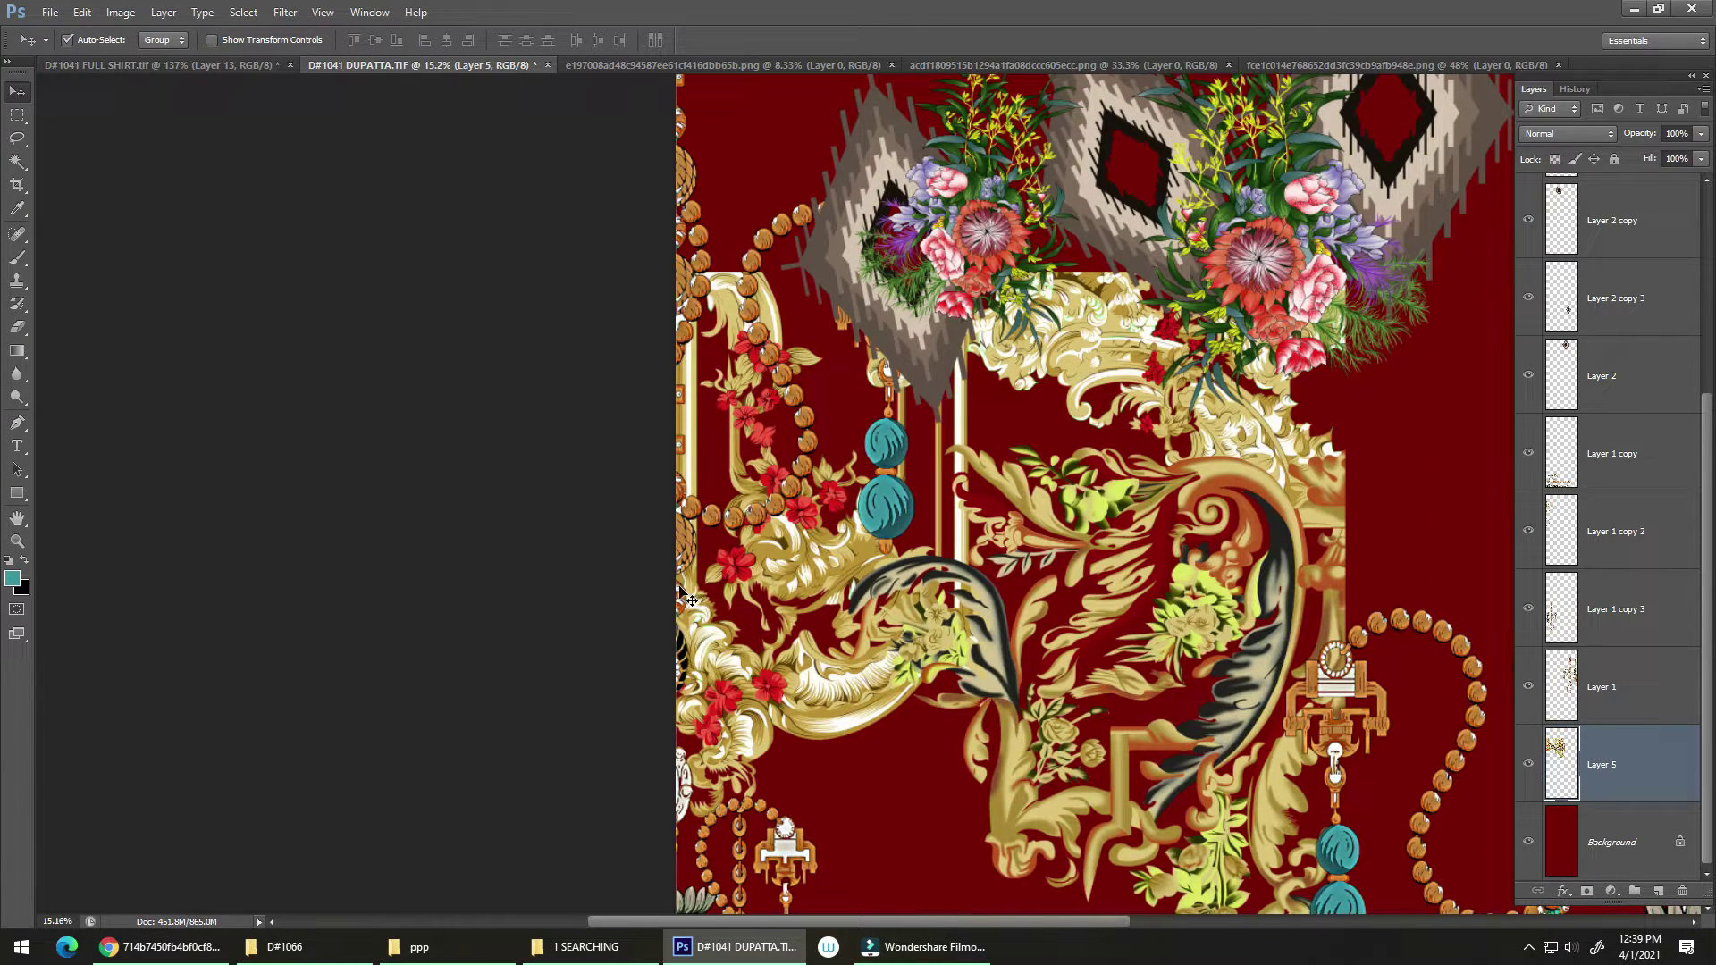
Lasso the upper part of the baroque ornament along the bead loop, past the turquoise pendant and behind the diamonds and left bouquet
key(l)
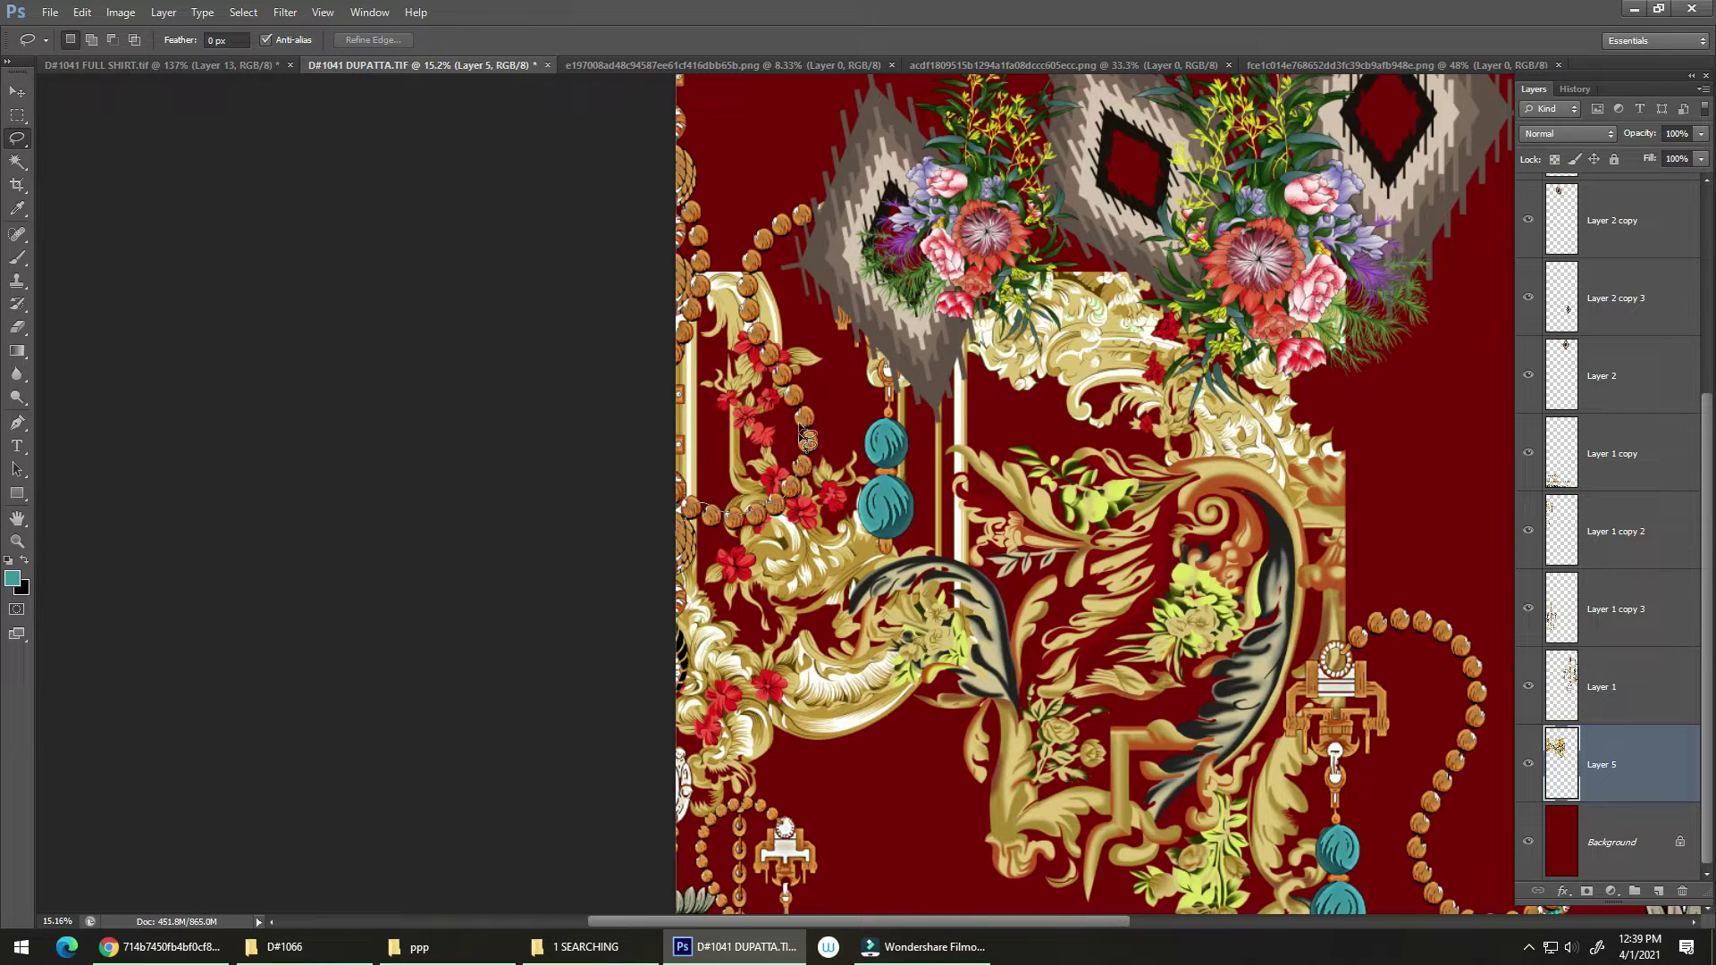
drag(557, 404, 690, 505)
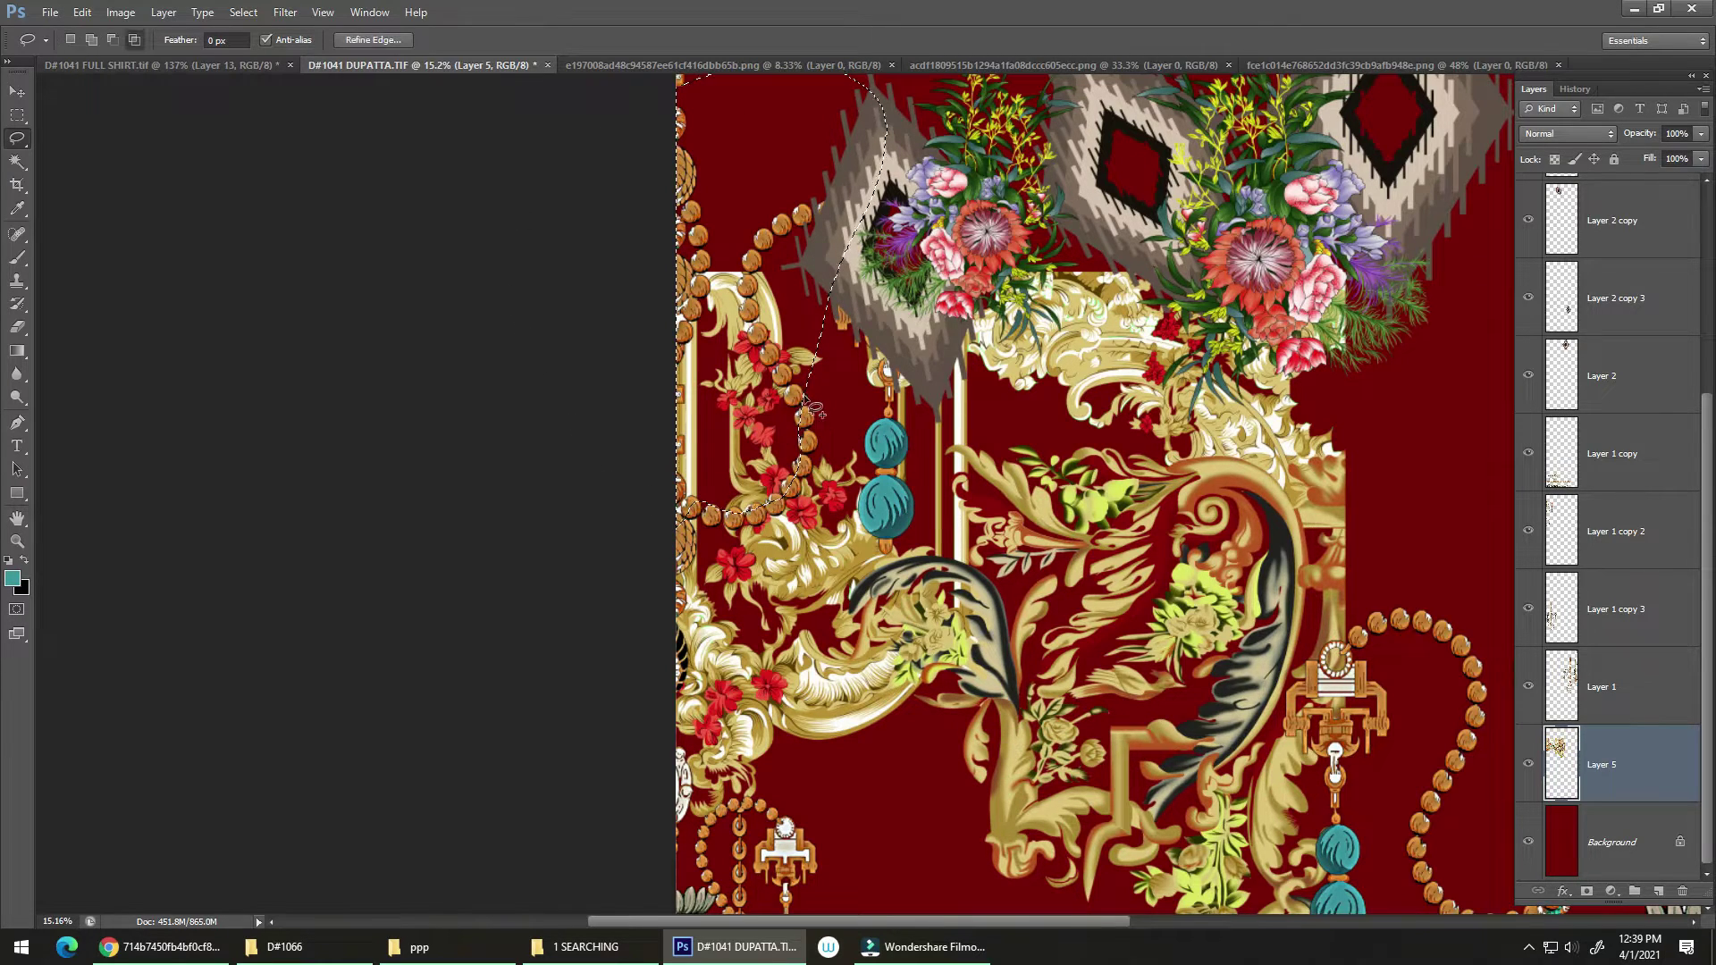
mouse_move(835, 264)
mouse_down()
mouse_move(751, 392)
mouse_move(657, 373)
mouse_up()
drag(809, 357, 891, 460)
drag(956, 295, 960, 347)
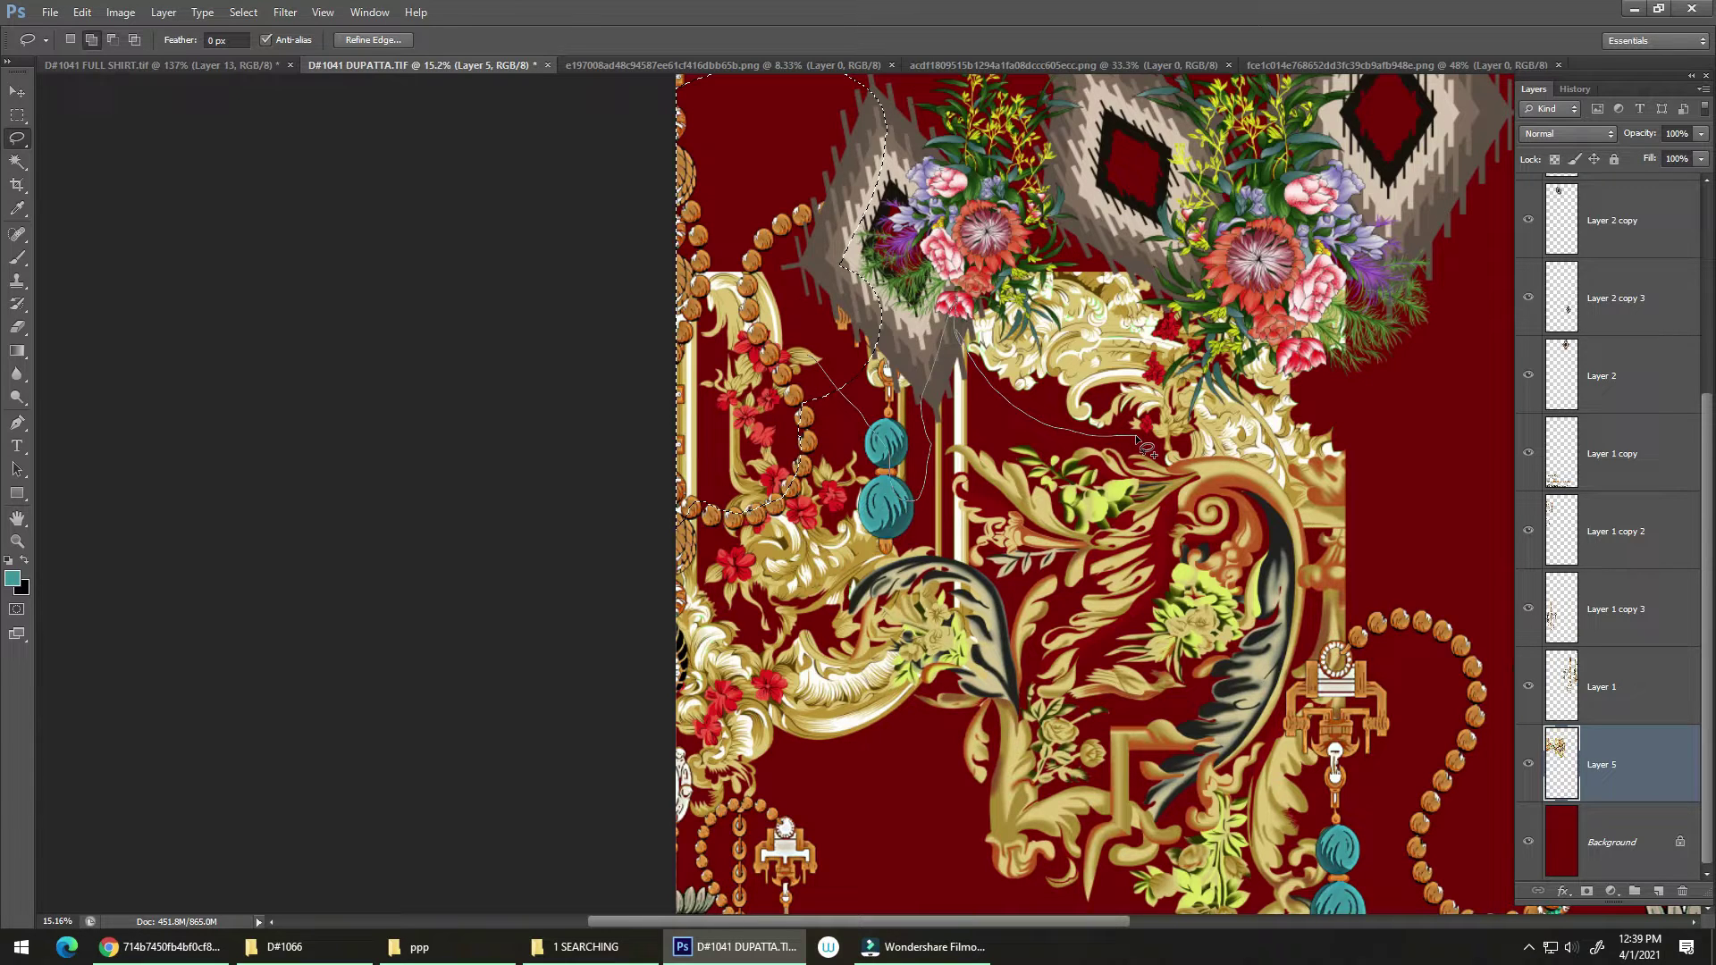
drag(760, 185, 773, 312)
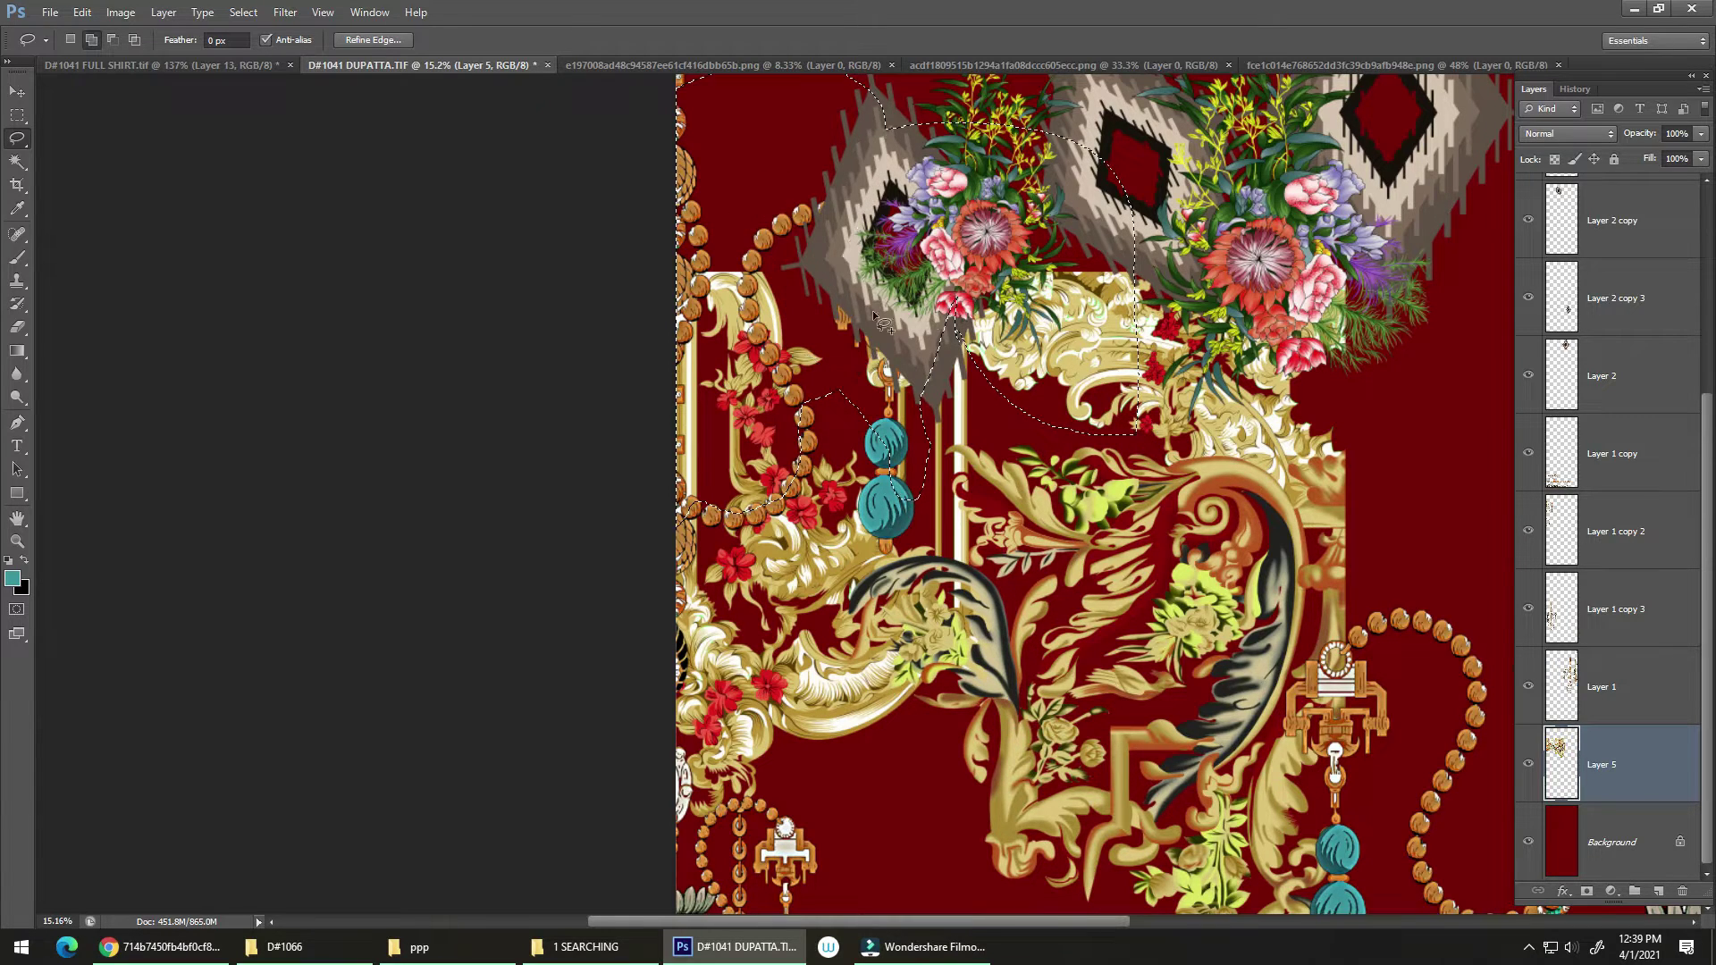
Refine the lasso selection around the curled leaf and small red flower, and delete the selected upper part of the baroque ornament
key(ctrl+d)
mouse_move(1153, 368)
mouse_down()
mouse_move(1236, 352)
mouse_move(1013, 387)
mouse_move(1010, 445)
mouse_up()
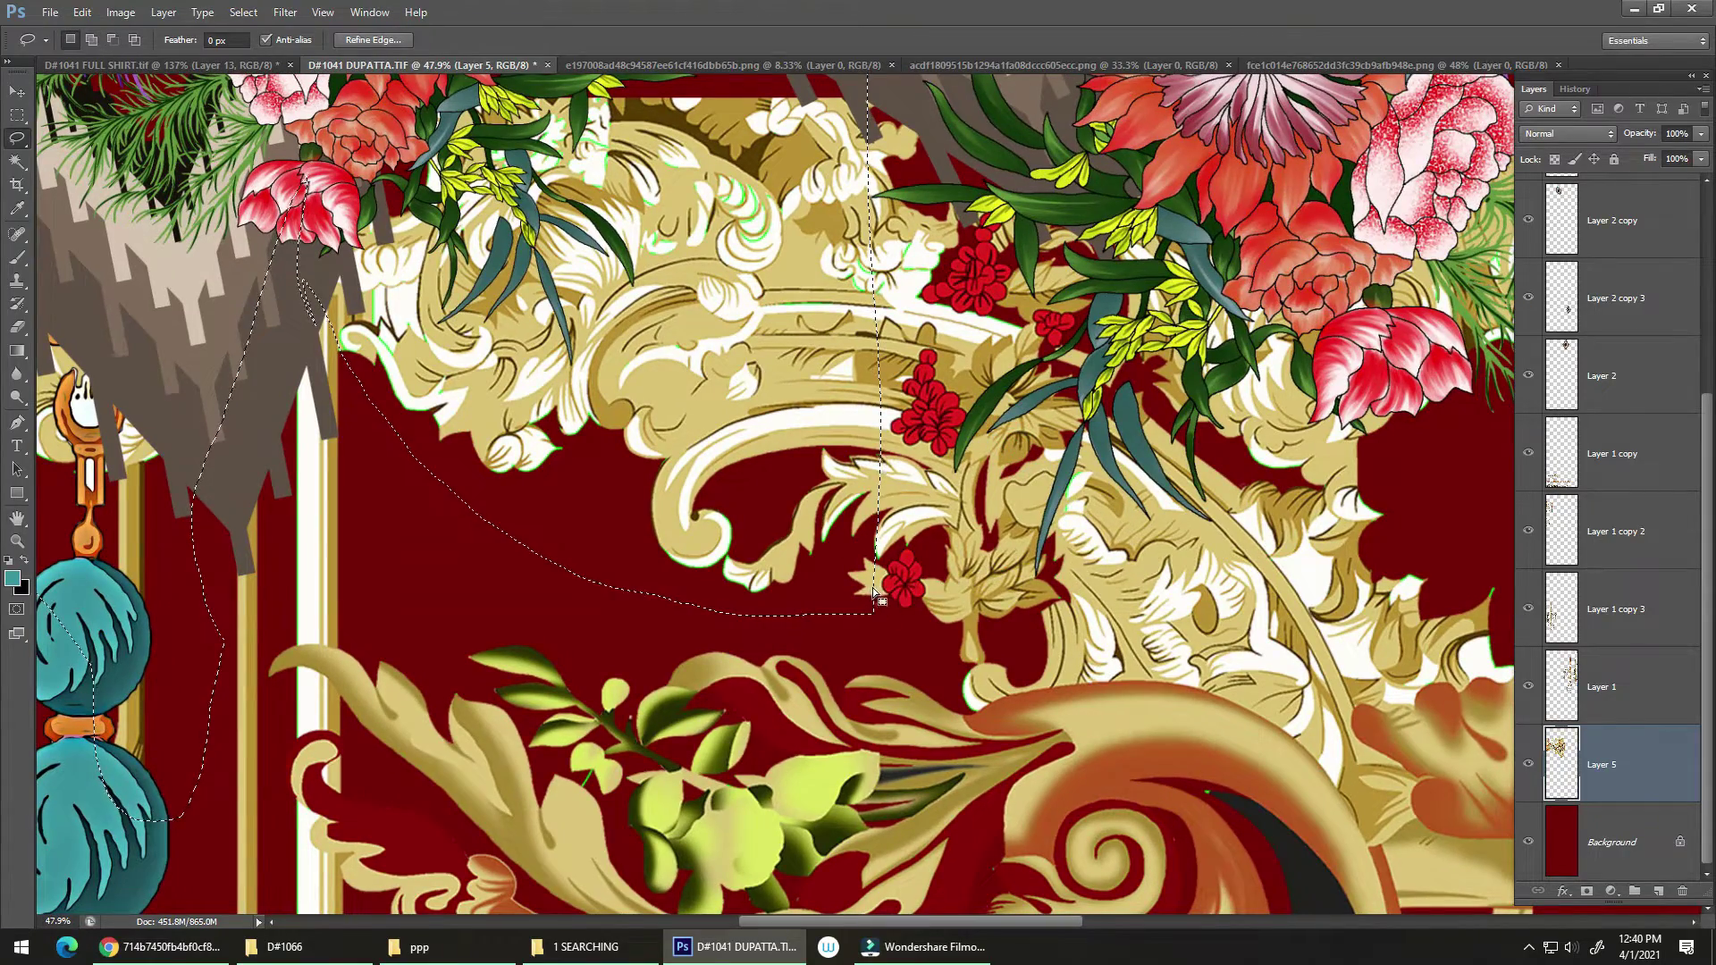
mouse_move(877, 587)
mouse_down()
mouse_move(873, 555)
mouse_move(906, 545)
mouse_move(820, 581)
mouse_up()
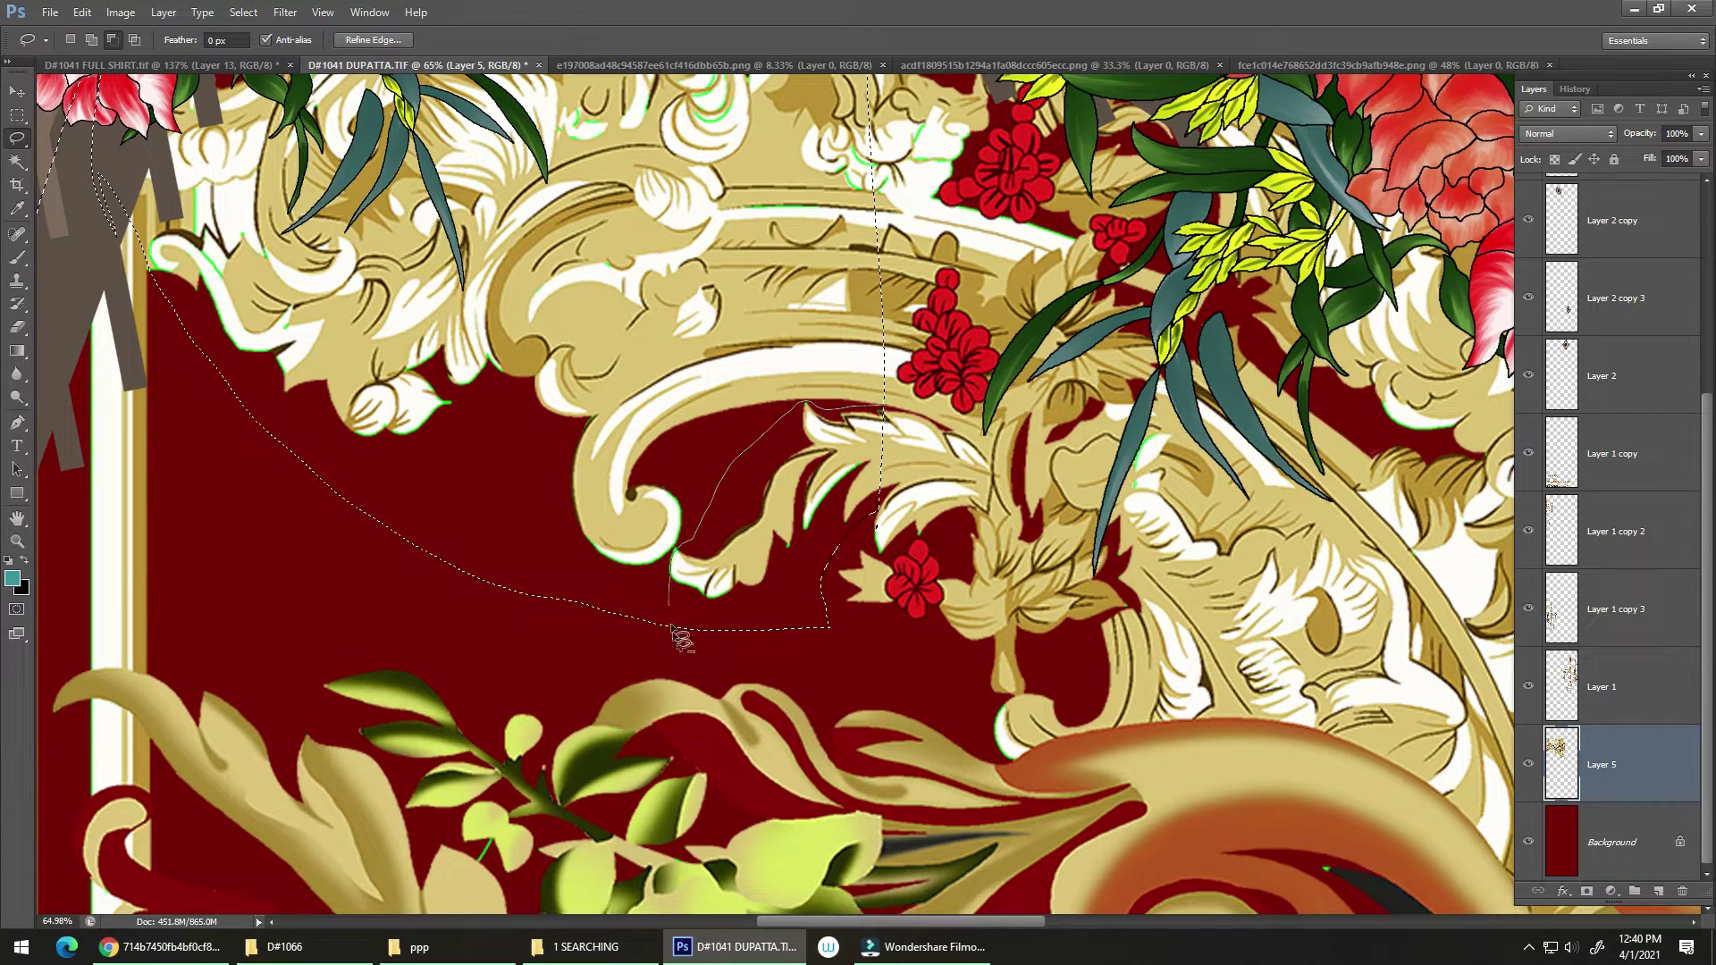
drag(929, 645, 931, 617)
mouse_move(701, 575)
mouse_down()
mouse_move(718, 488)
mouse_move(747, 468)
mouse_move(716, 491)
mouse_move(731, 601)
mouse_move(759, 564)
mouse_up()
mouse_move(944, 299)
mouse_down()
mouse_move(900, 470)
mouse_move(883, 474)
mouse_move(909, 443)
mouse_move(888, 482)
mouse_move(918, 489)
mouse_move(839, 465)
mouse_move(797, 486)
mouse_up()
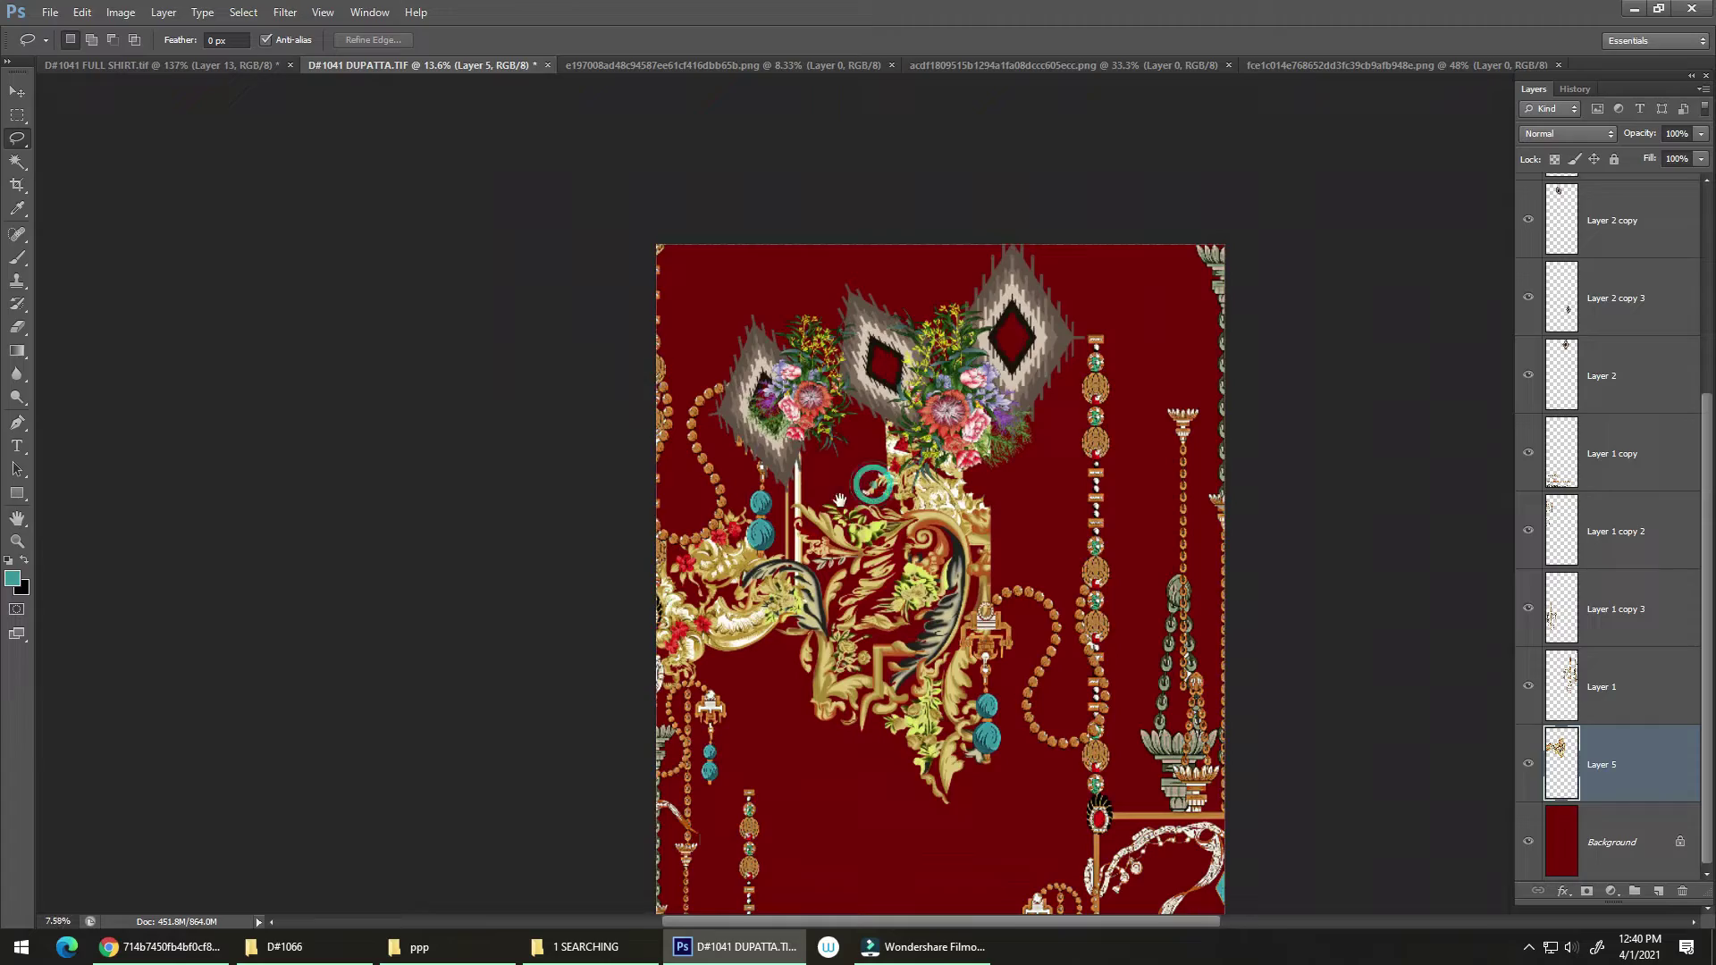
Duplicate the right upper bouquet and place the copy at the right side of the baroque ornament, above the beaded pendant
drag(875, 457, 856, 434)
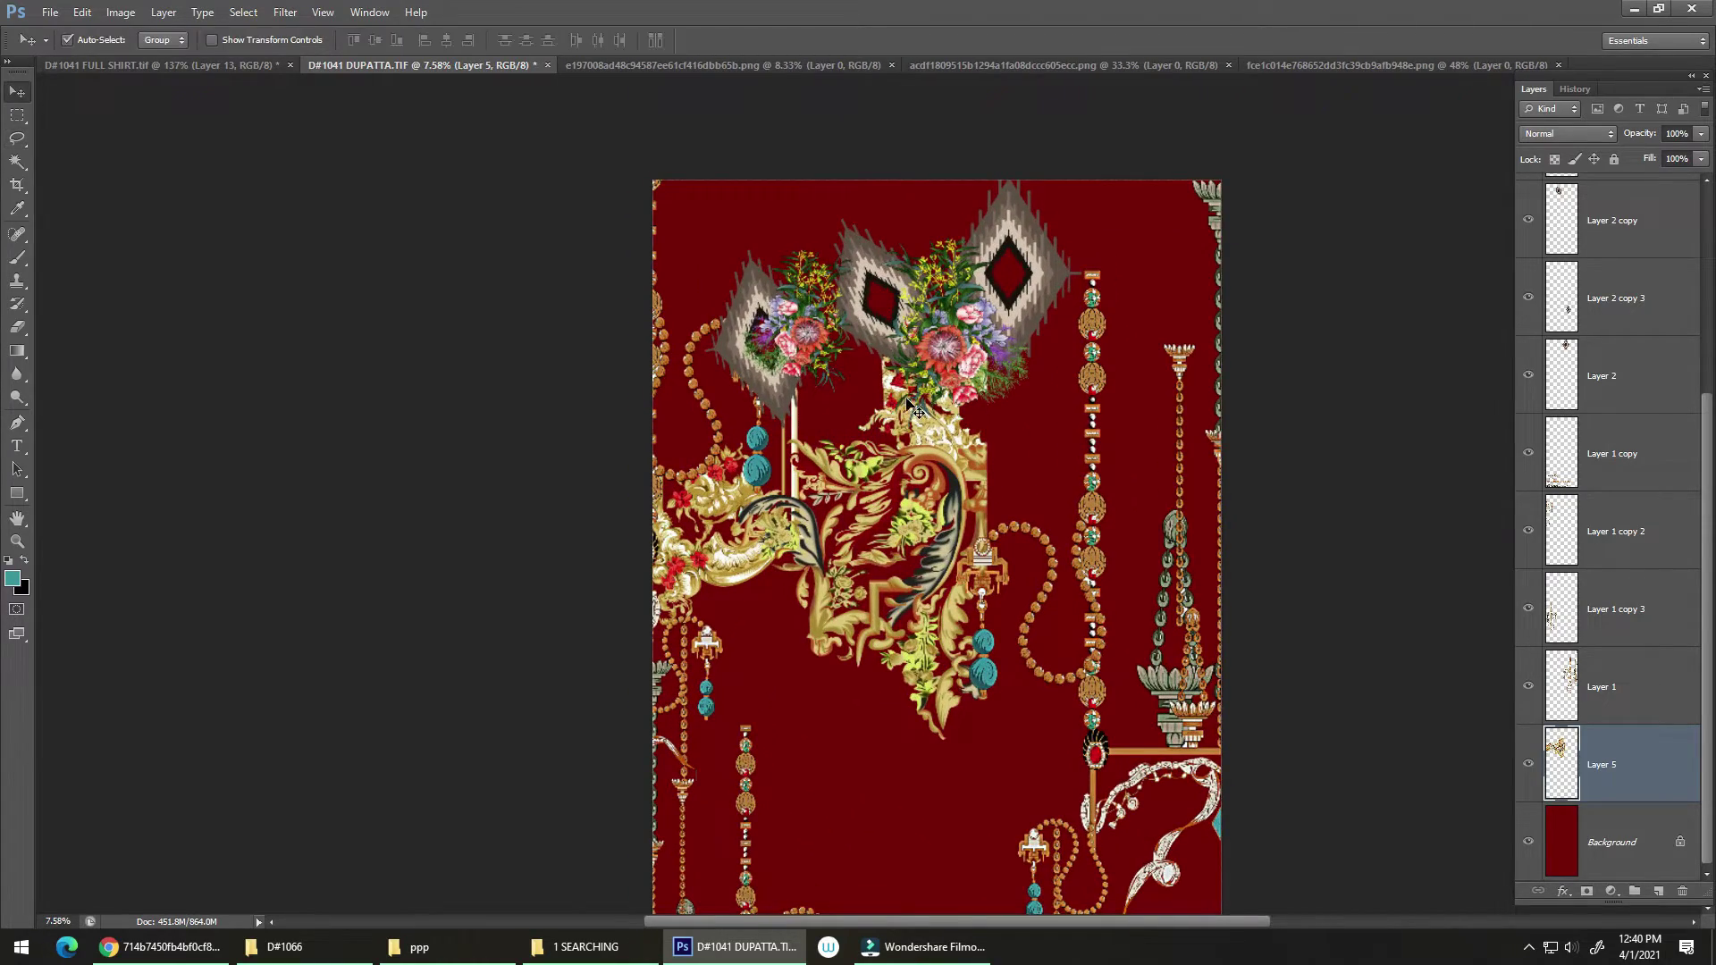
drag(948, 360, 774, 478)
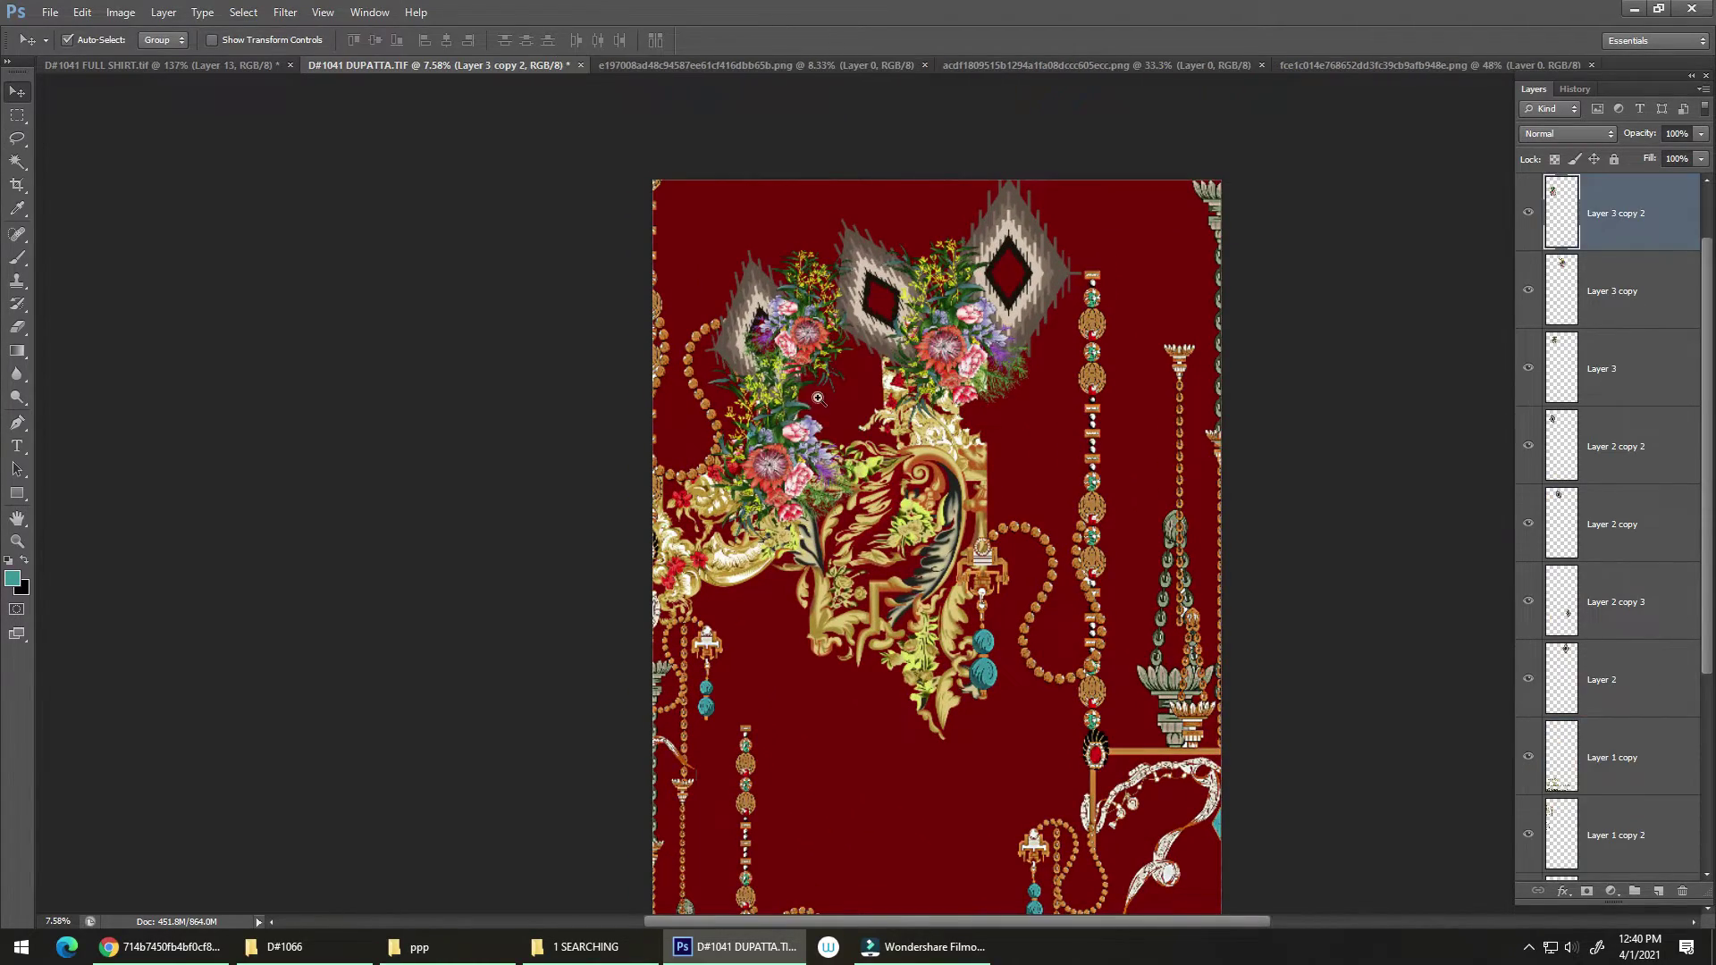
drag(810, 406, 843, 438)
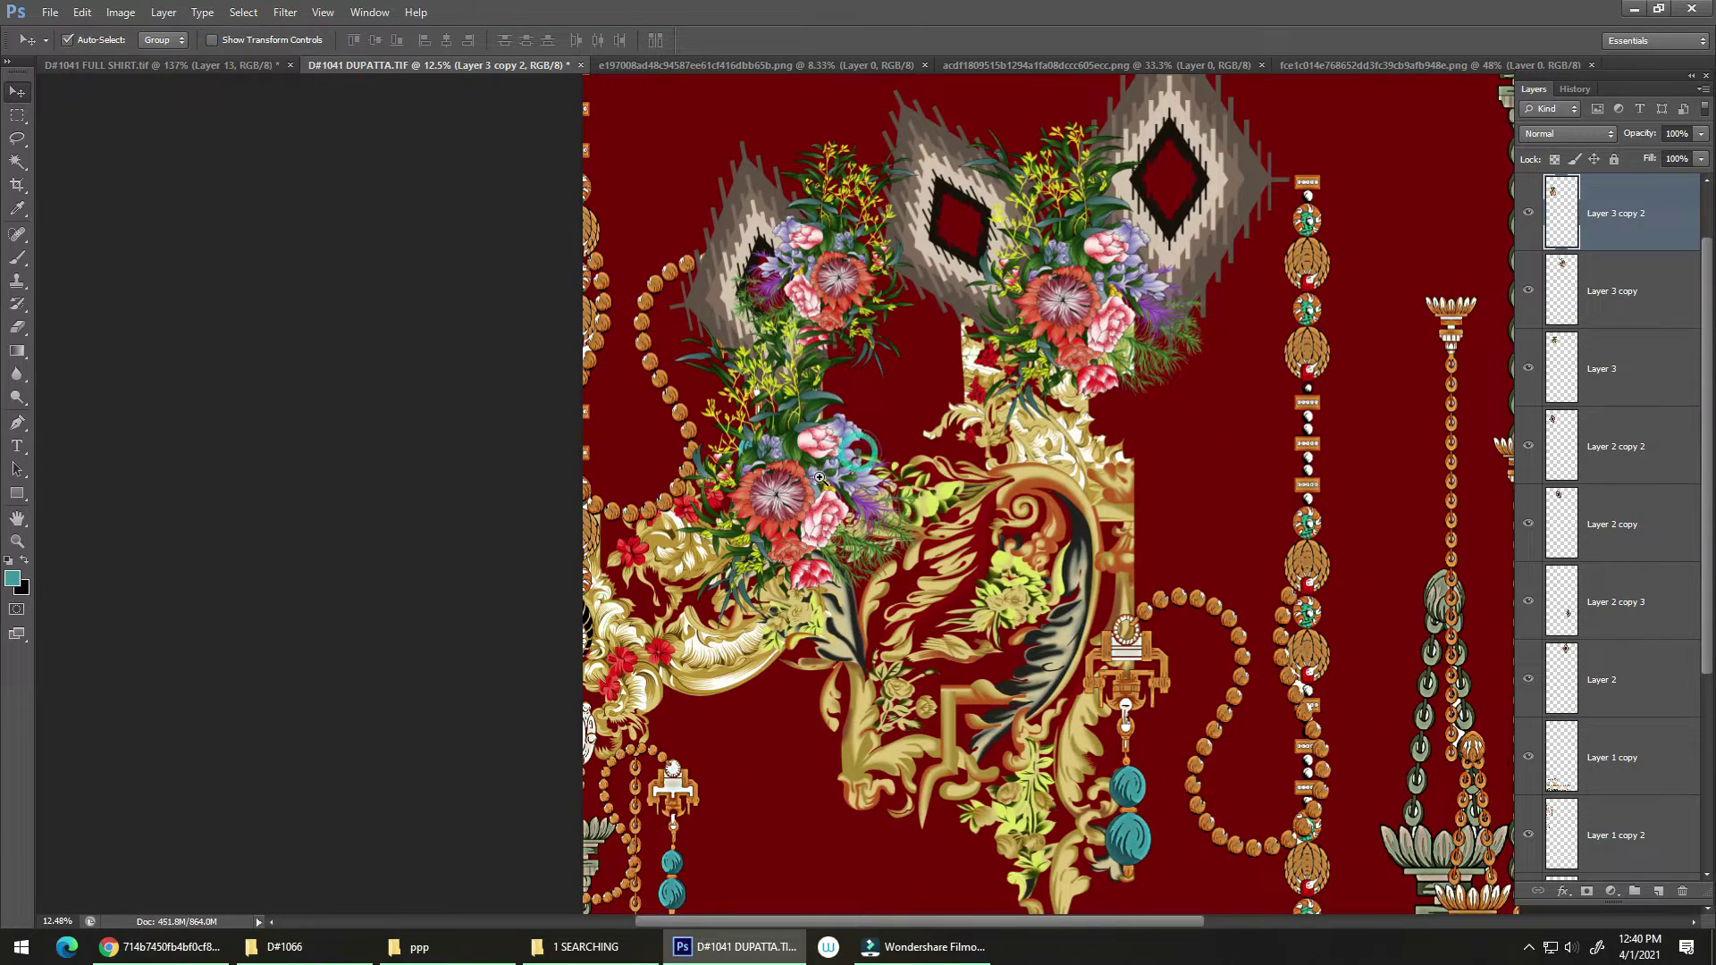
drag(929, 496, 1175, 505)
Scale the bouquet copy to about 69% and keep it just above the turquoise pendant beside the baroque ornament
key(ctrl+t)
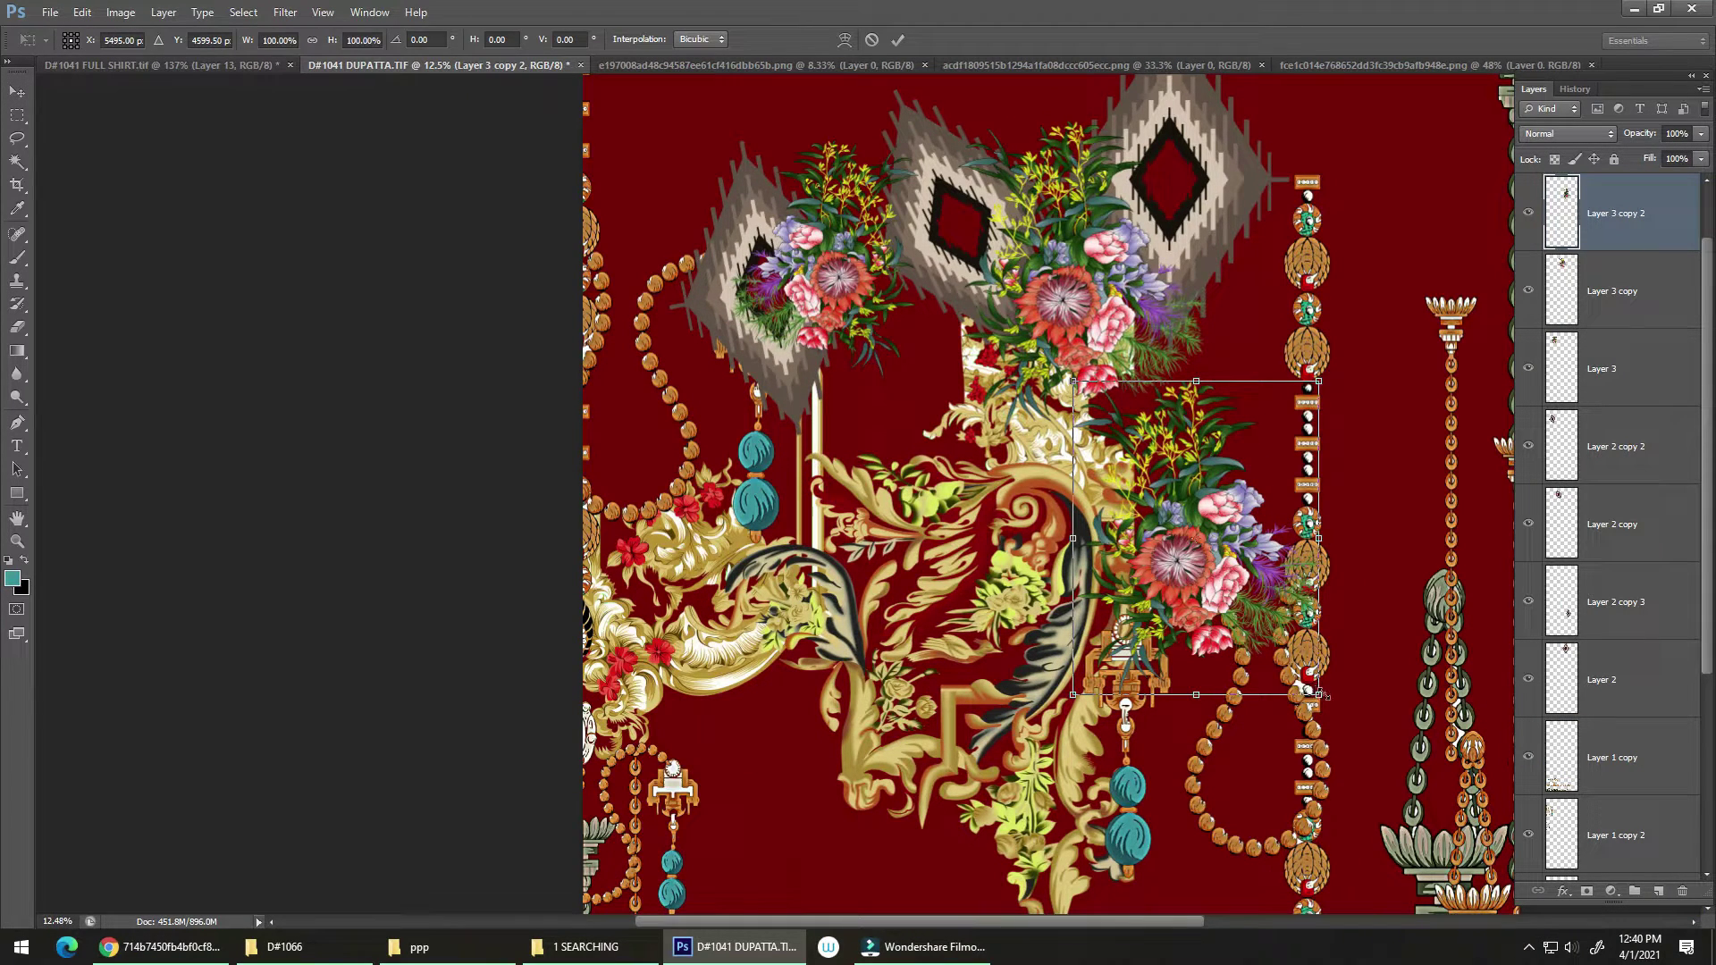
drag(1321, 695, 1212, 608)
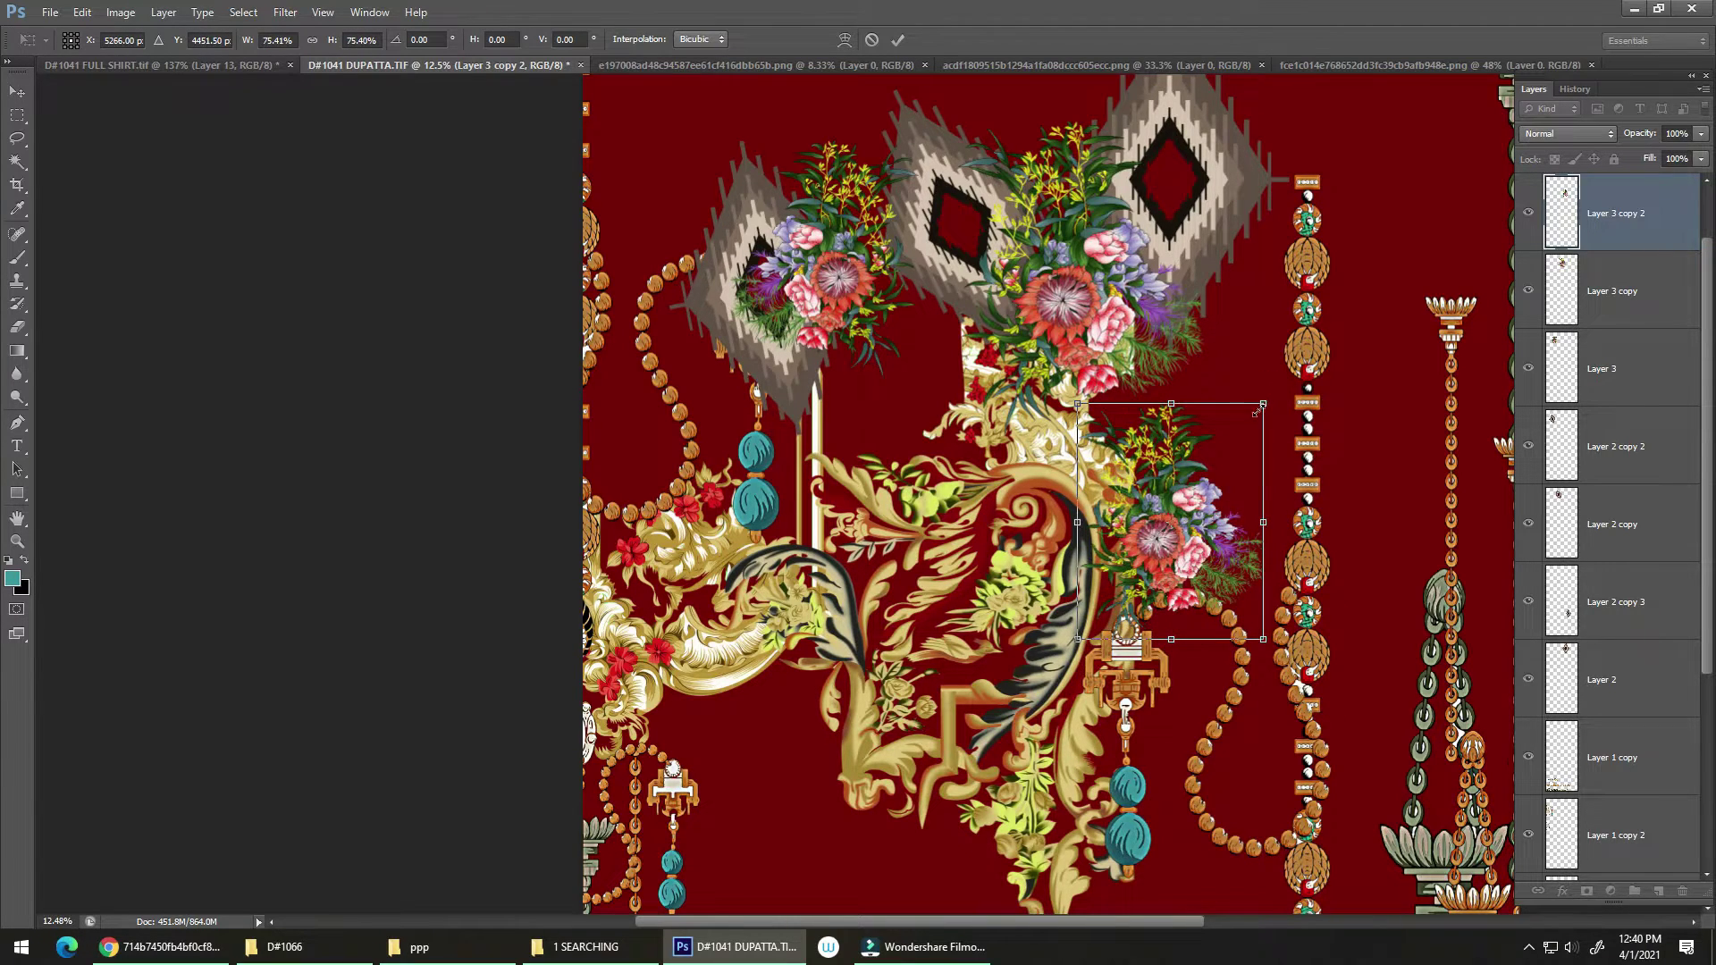
drag(1257, 411, 1241, 431)
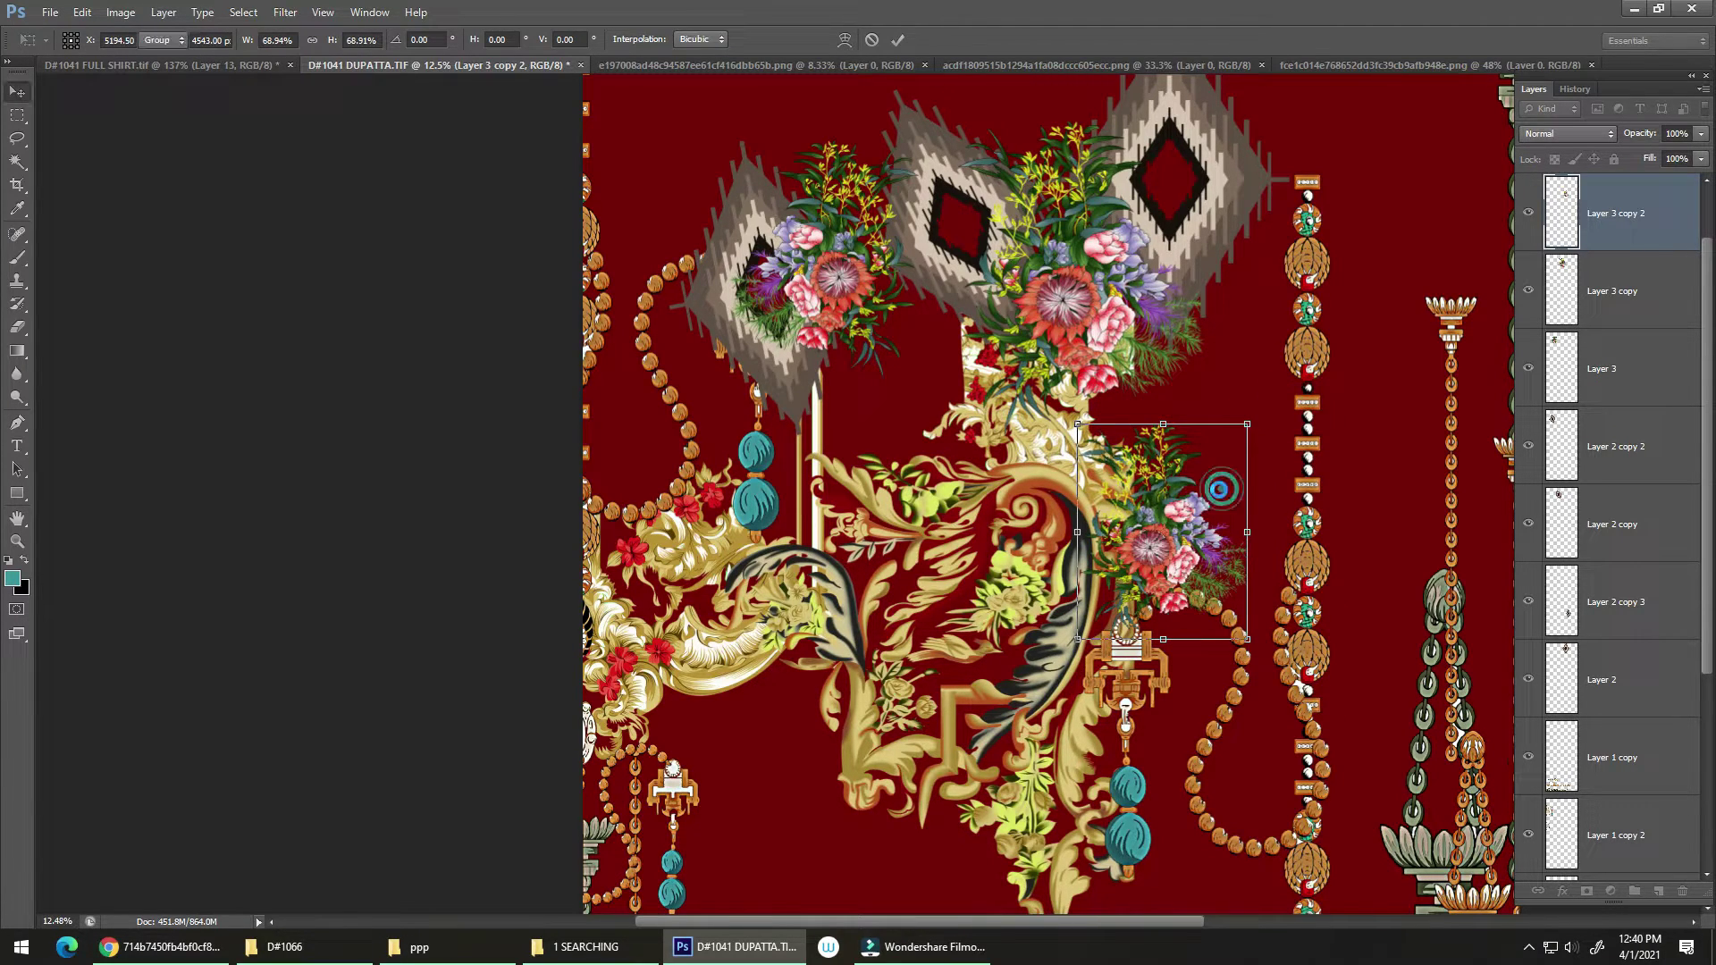
double_click(1218, 489)
drag(1137, 554, 1107, 578)
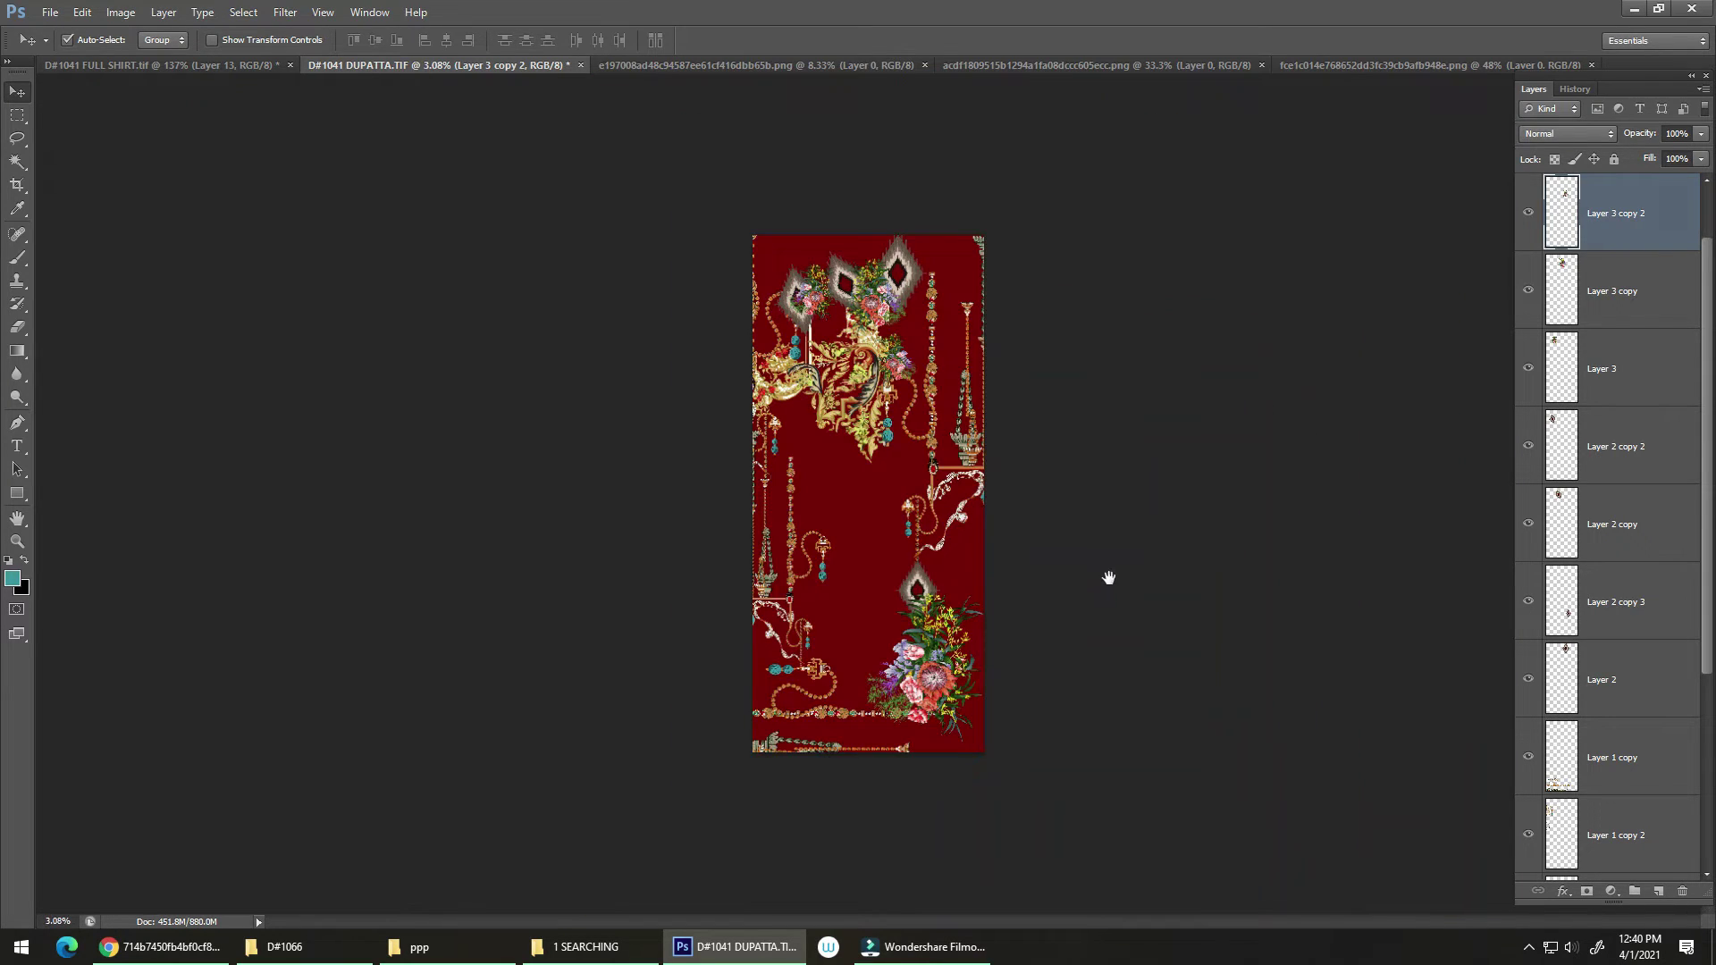
drag(900, 337, 947, 387)
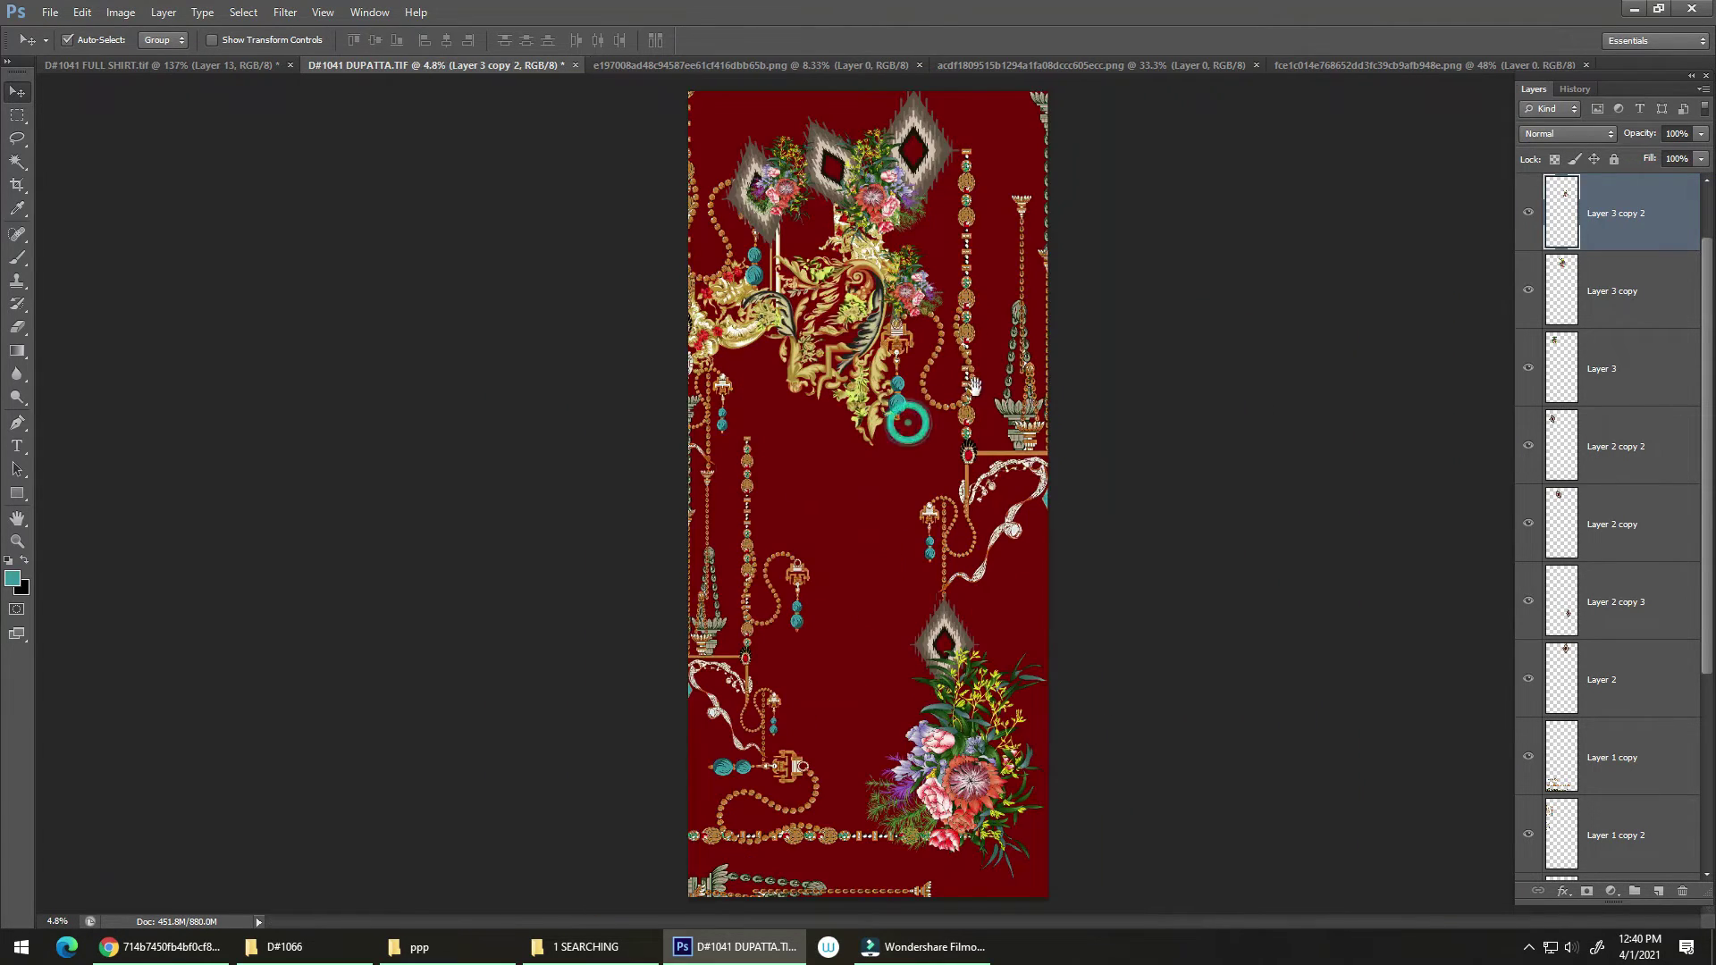
drag(983, 539, 990, 591)
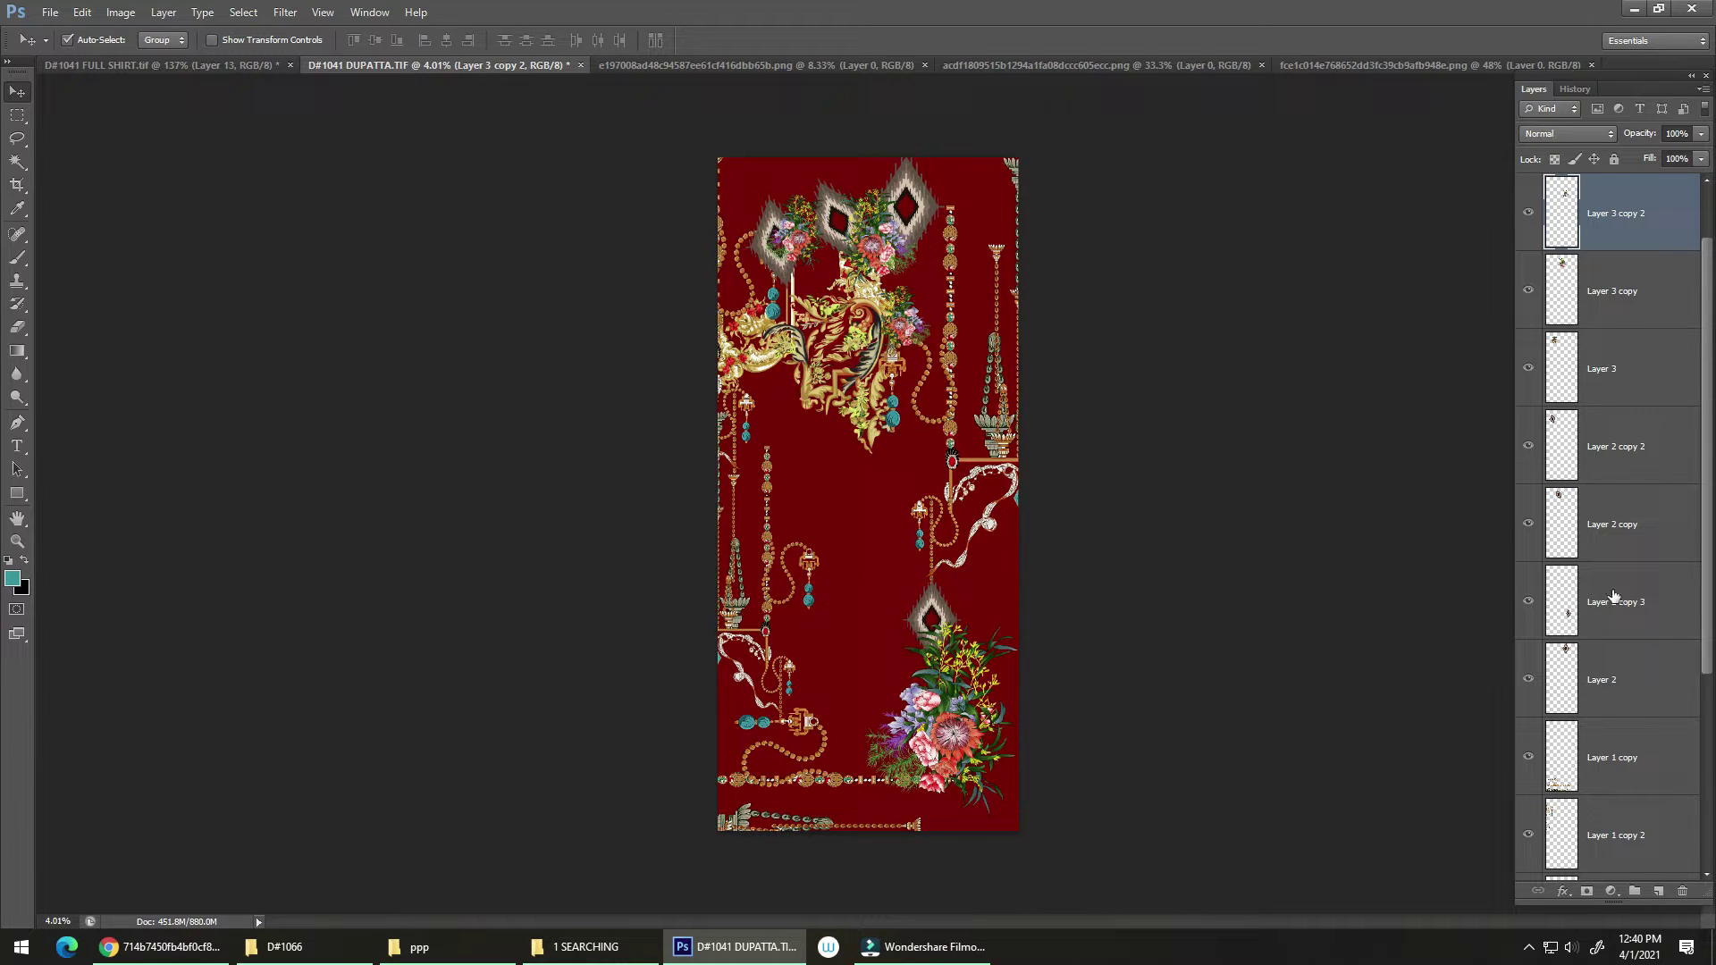
Create a new empty layer directly above the Background layer
drag(1707, 672, 1708, 871)
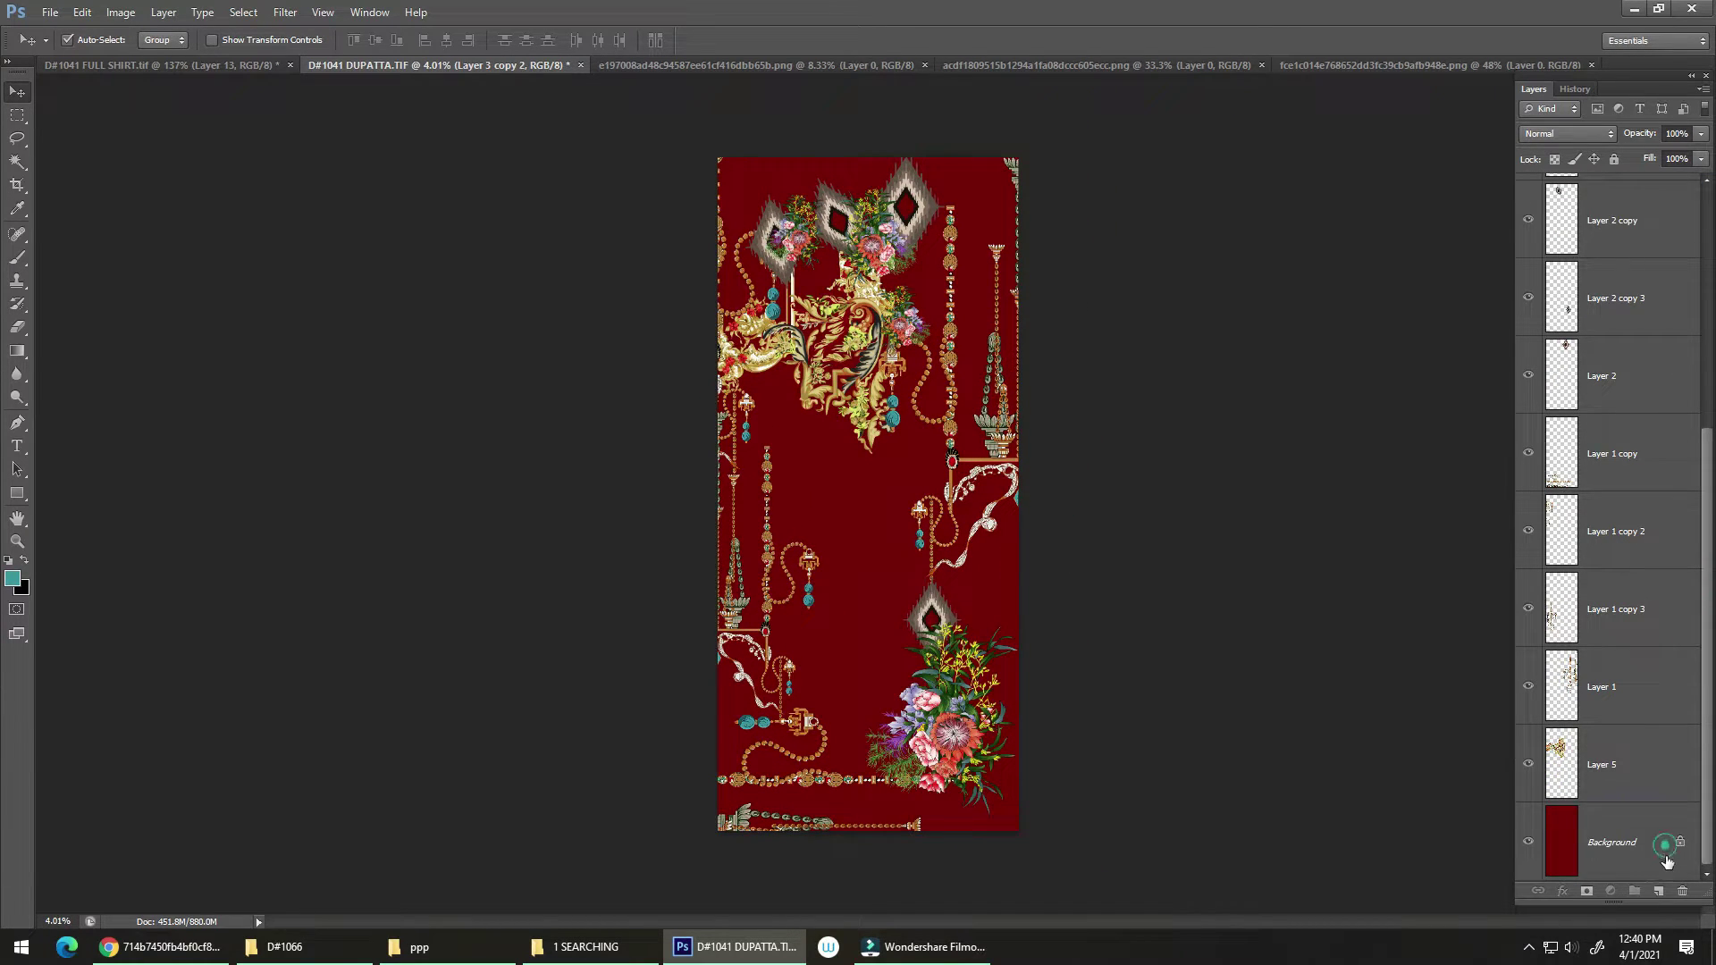
click(1665, 847)
click(1658, 892)
drag(899, 809, 1004, 642)
drag(909, 718, 908, 649)
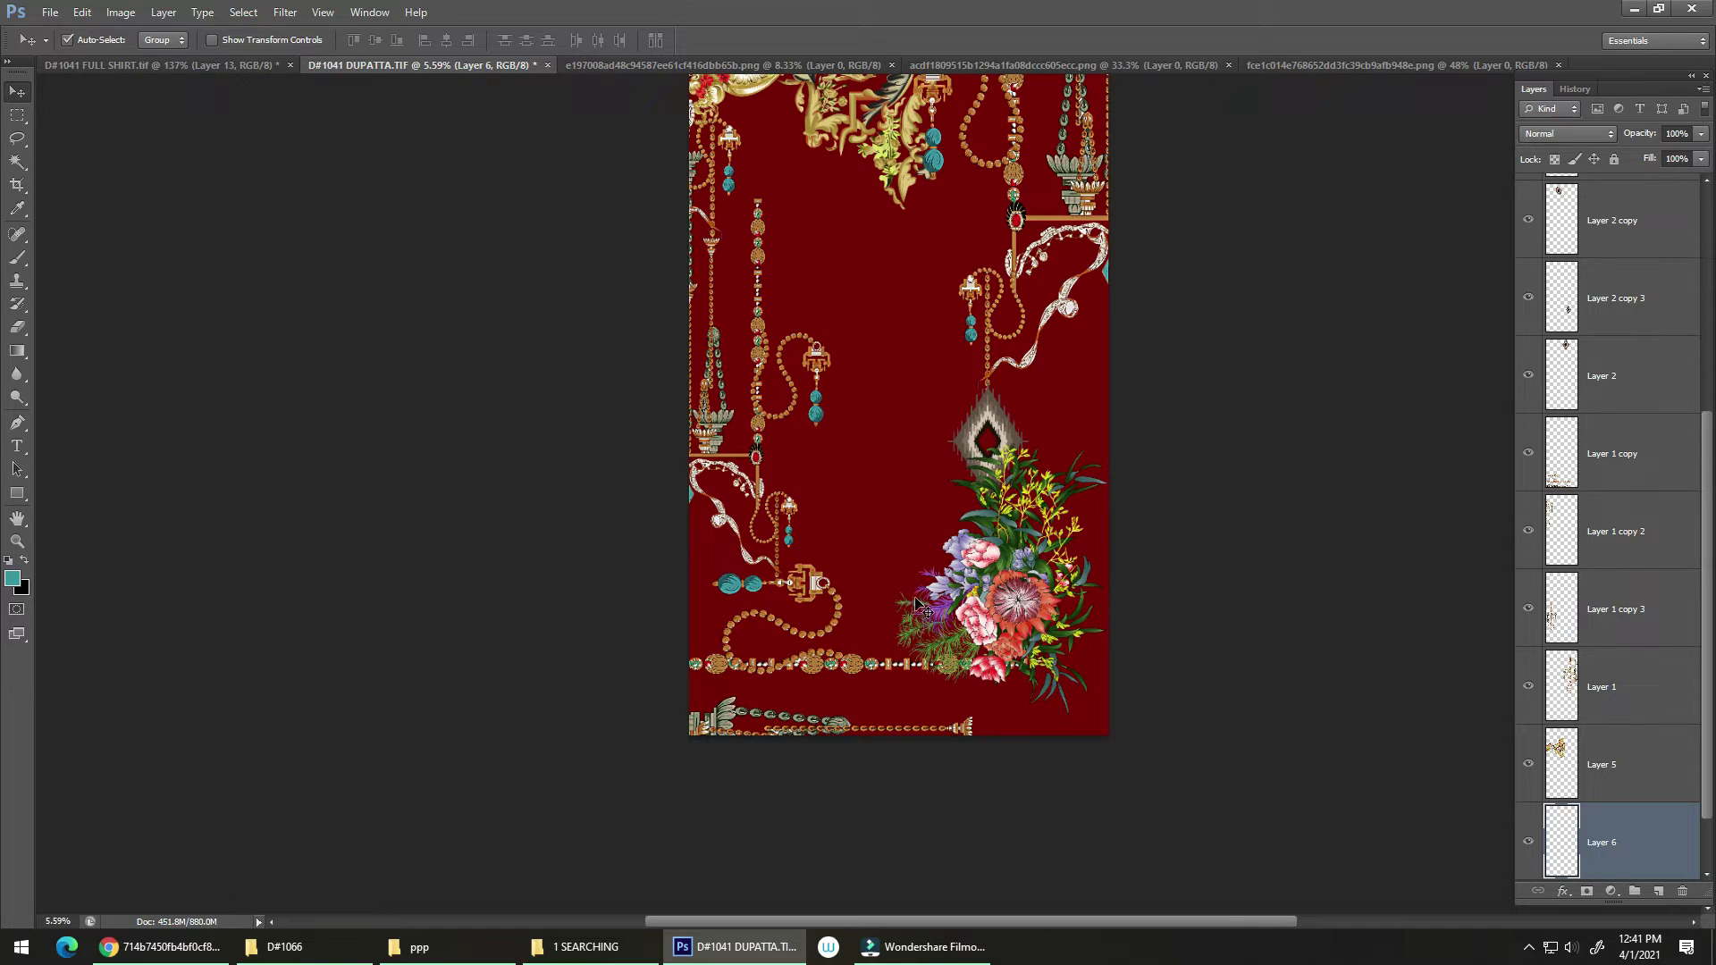
Paint teal on the new layer with a 175 px brush along the left edge, between the bottom bead chain and the grey ornament
key(m)
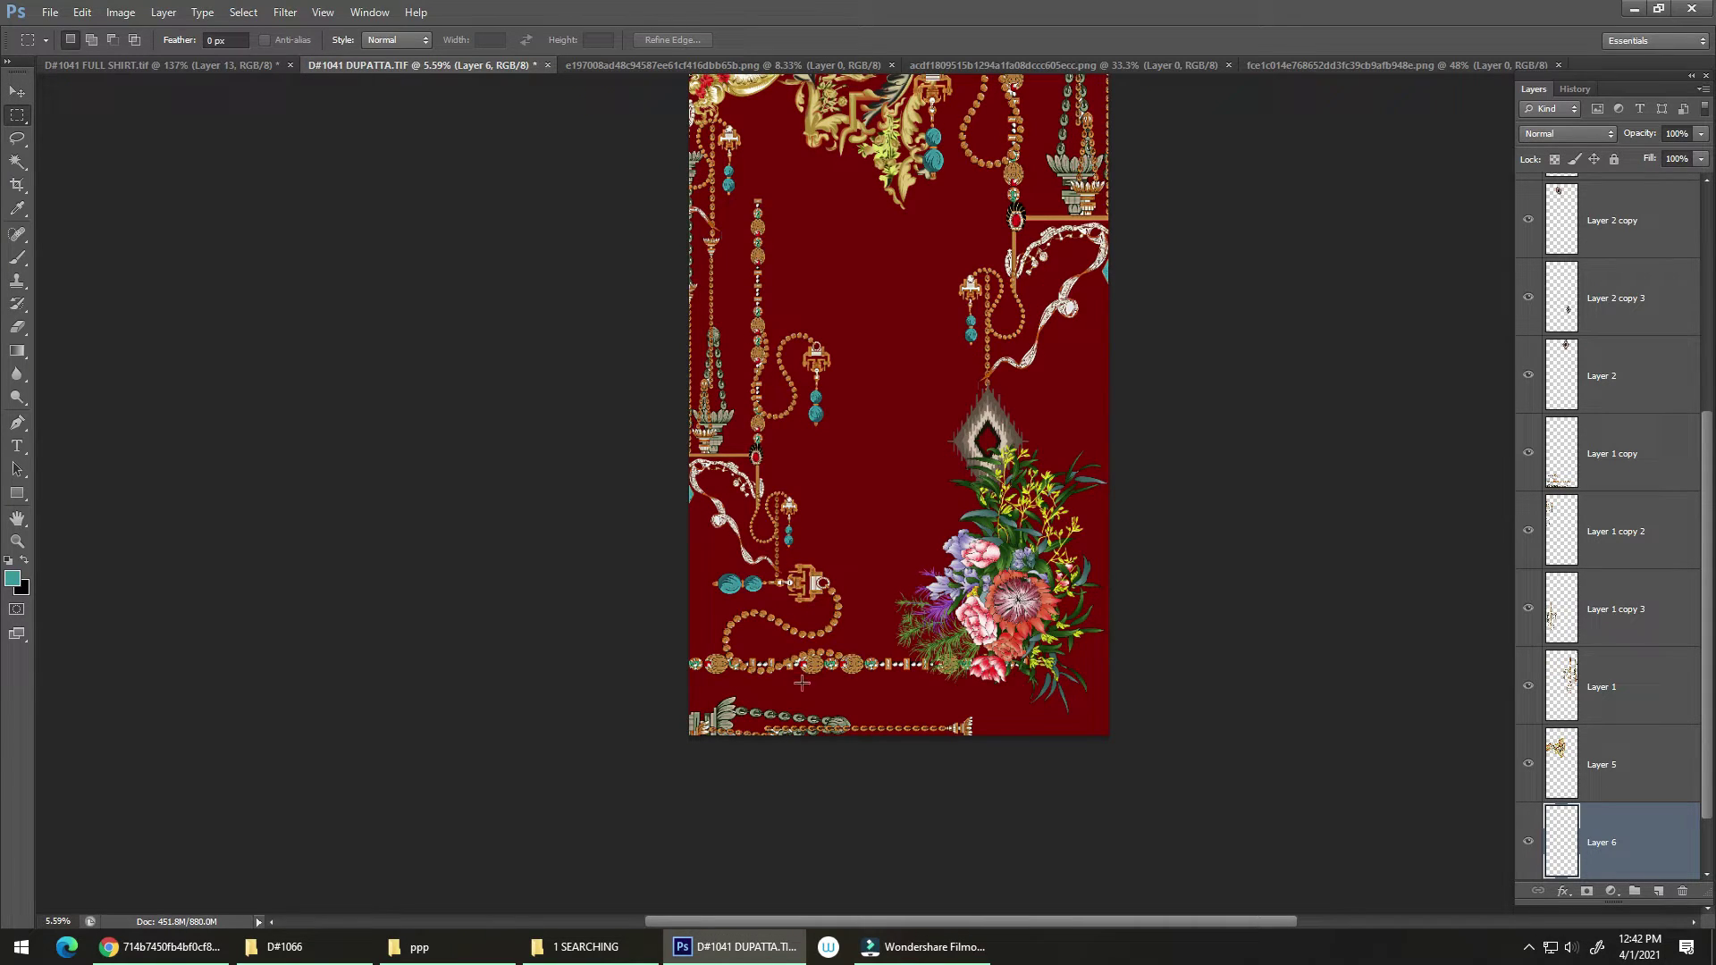
drag(831, 721, 800, 607)
drag(731, 668, 786, 598)
key(e)
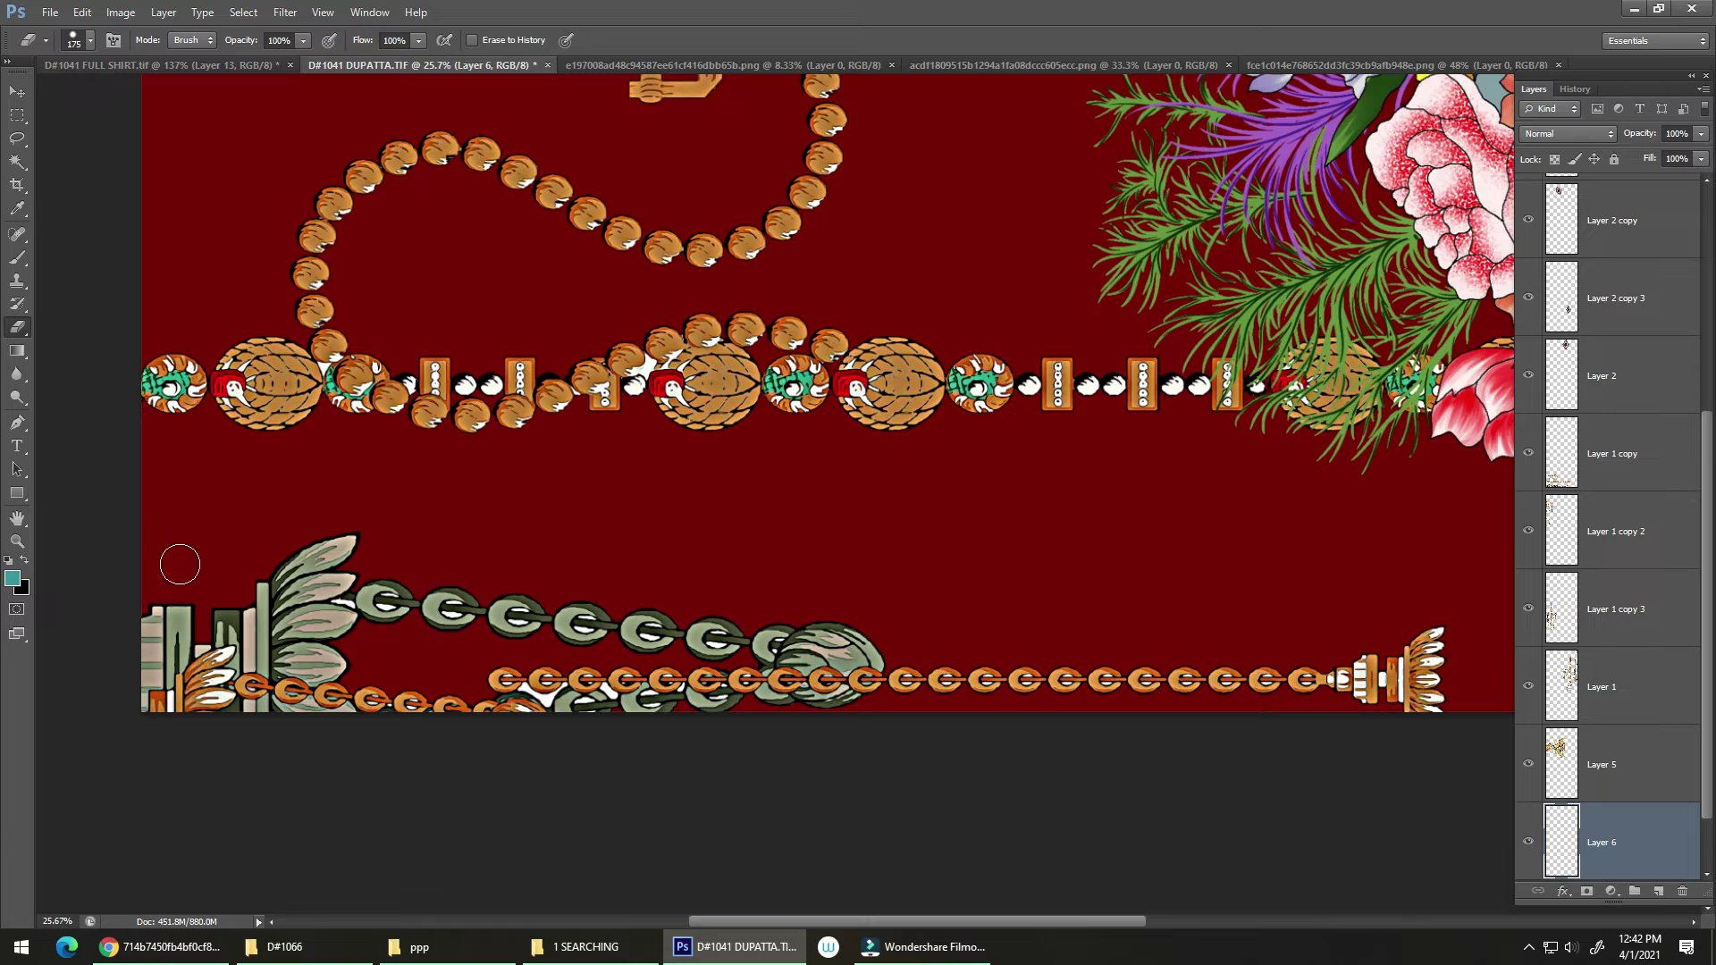
scroll(1685, 779, down, 1)
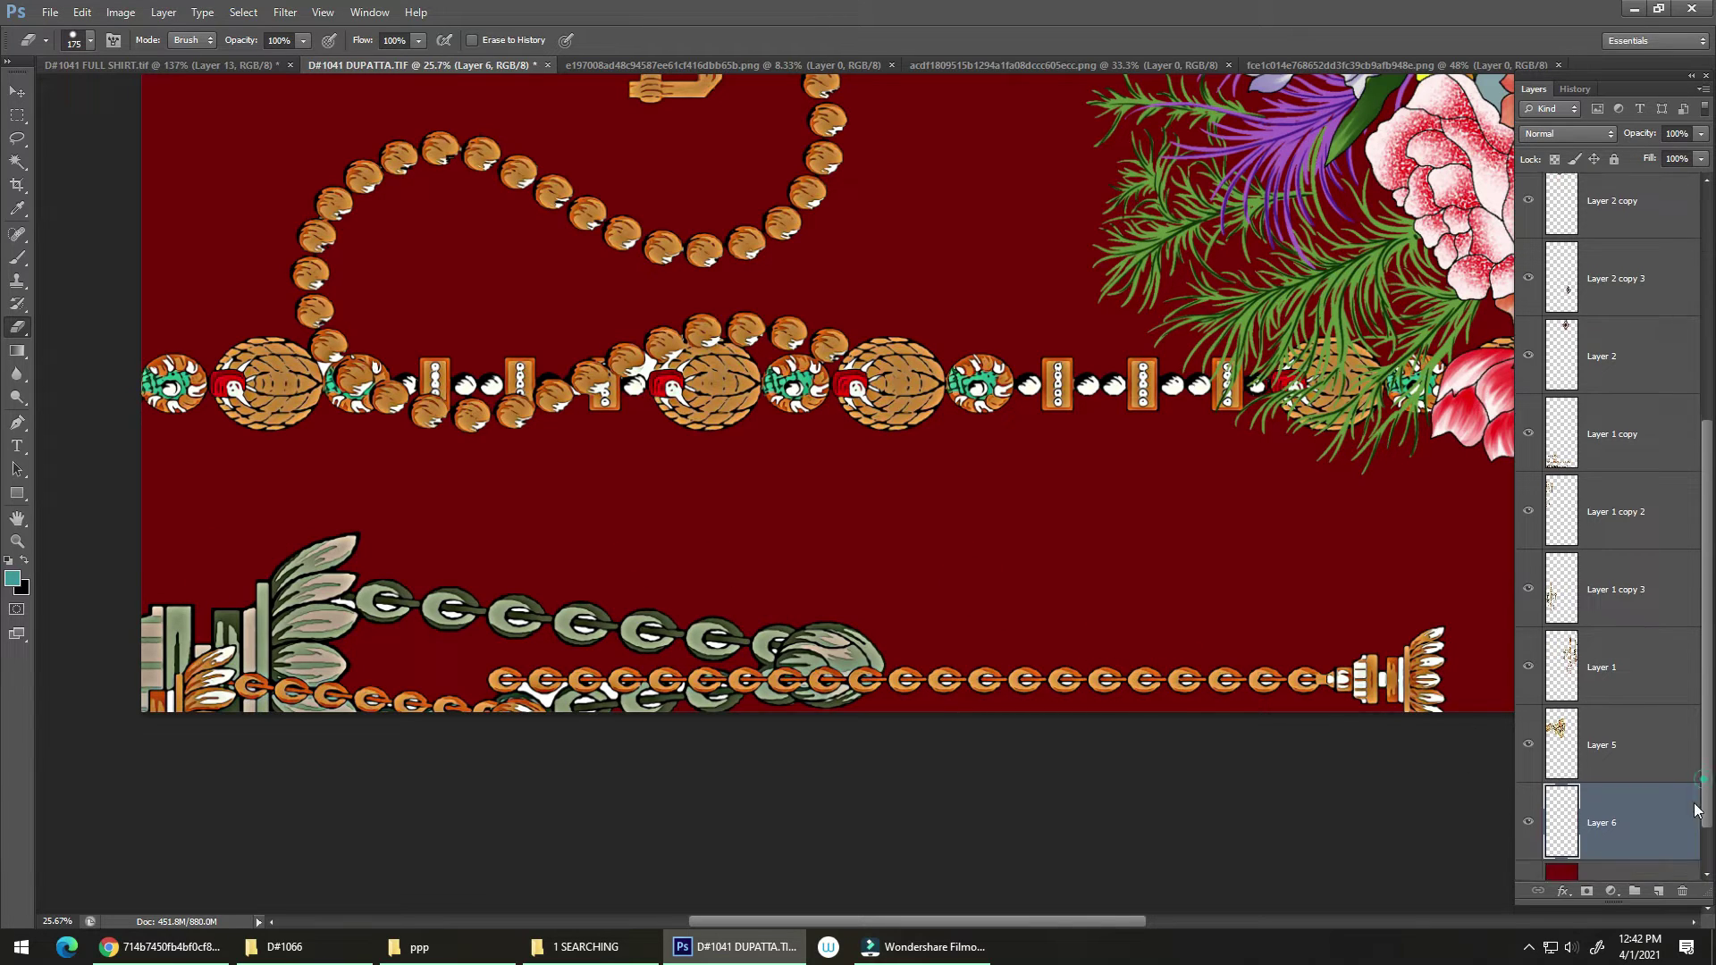
click(1527, 765)
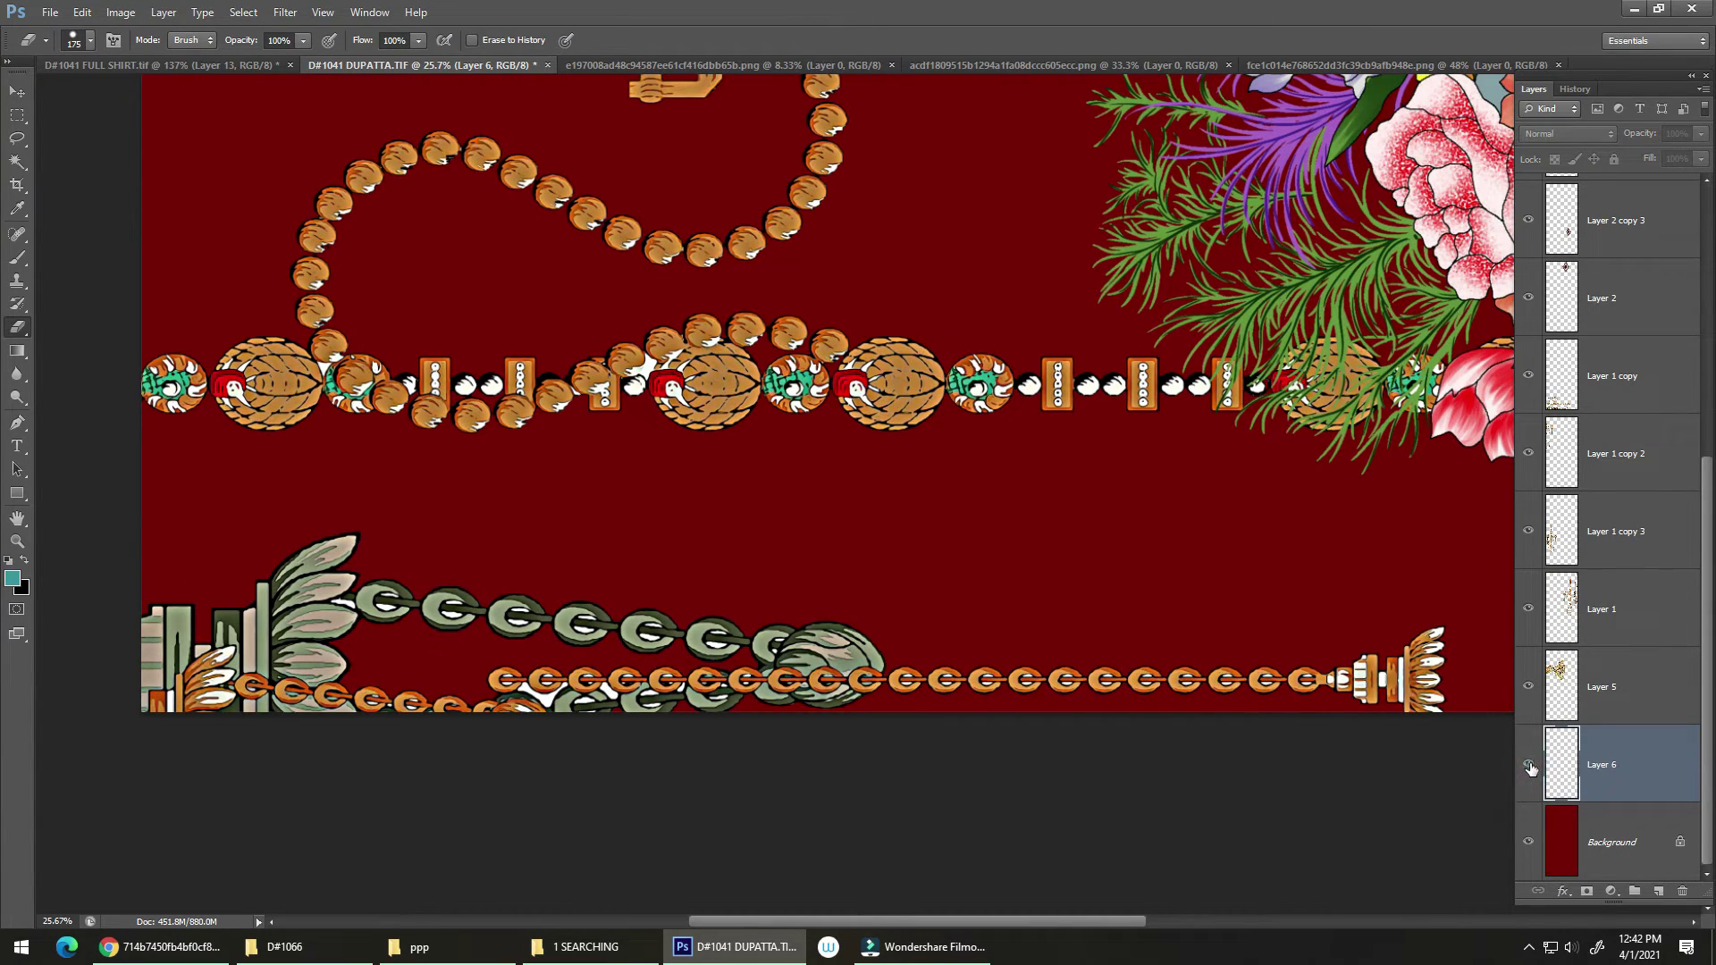
click(1526, 766)
key(b)
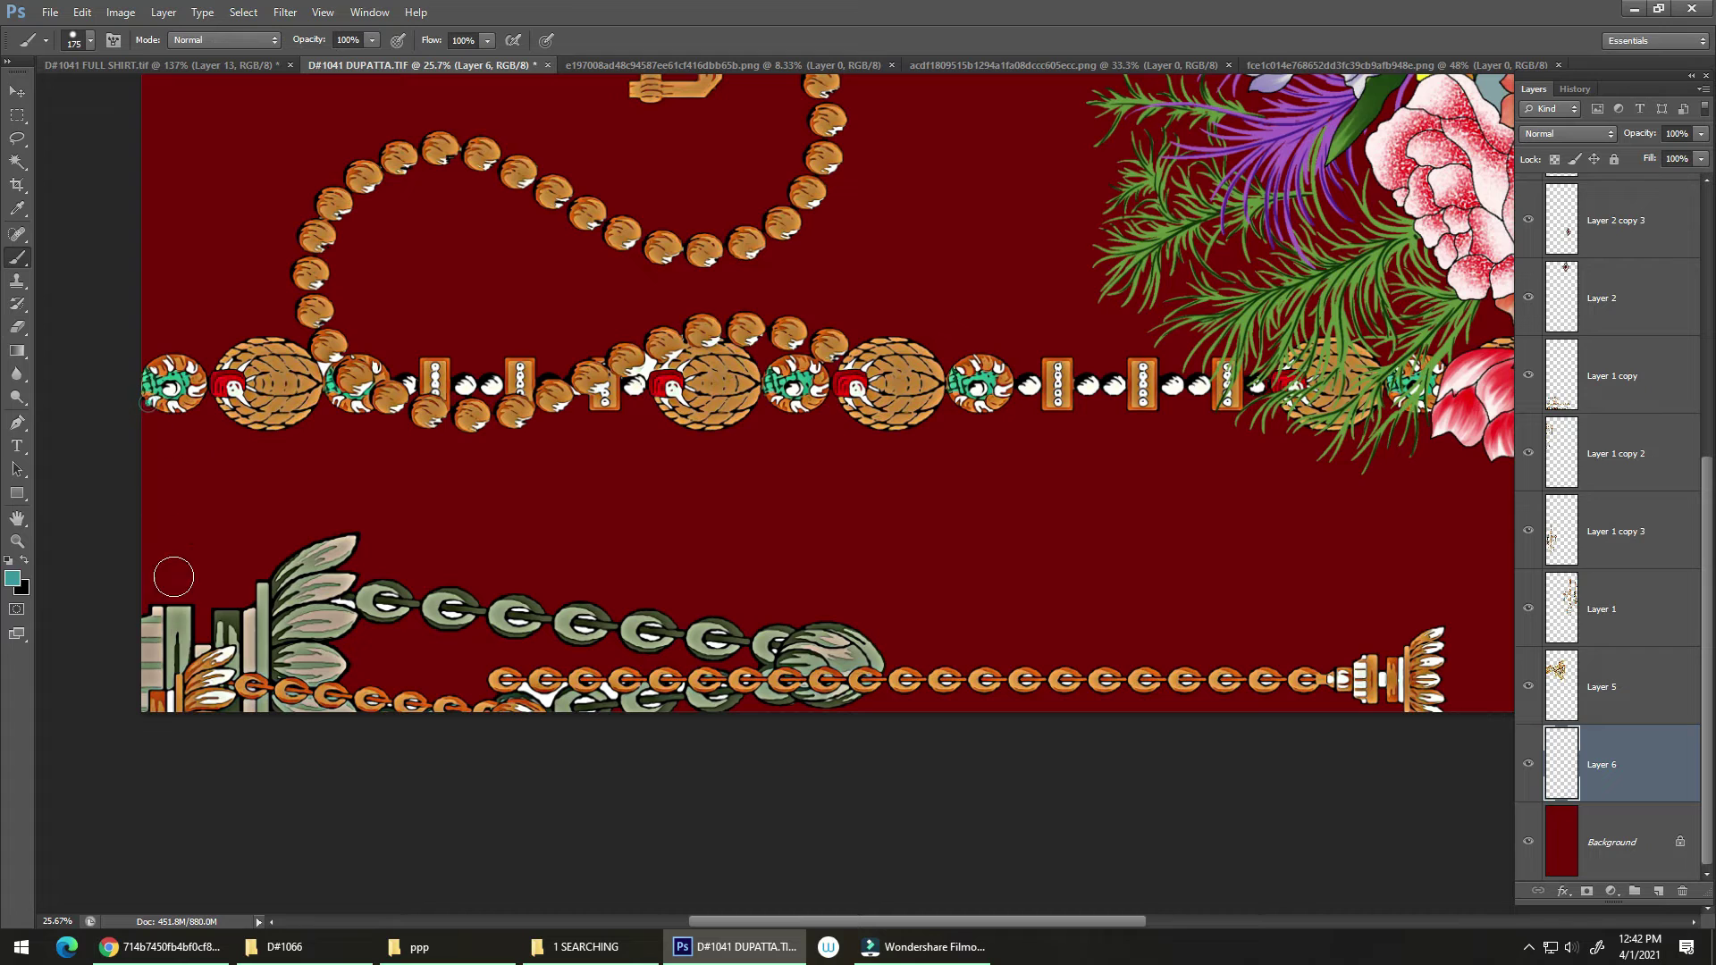
drag(188, 607, 161, 420)
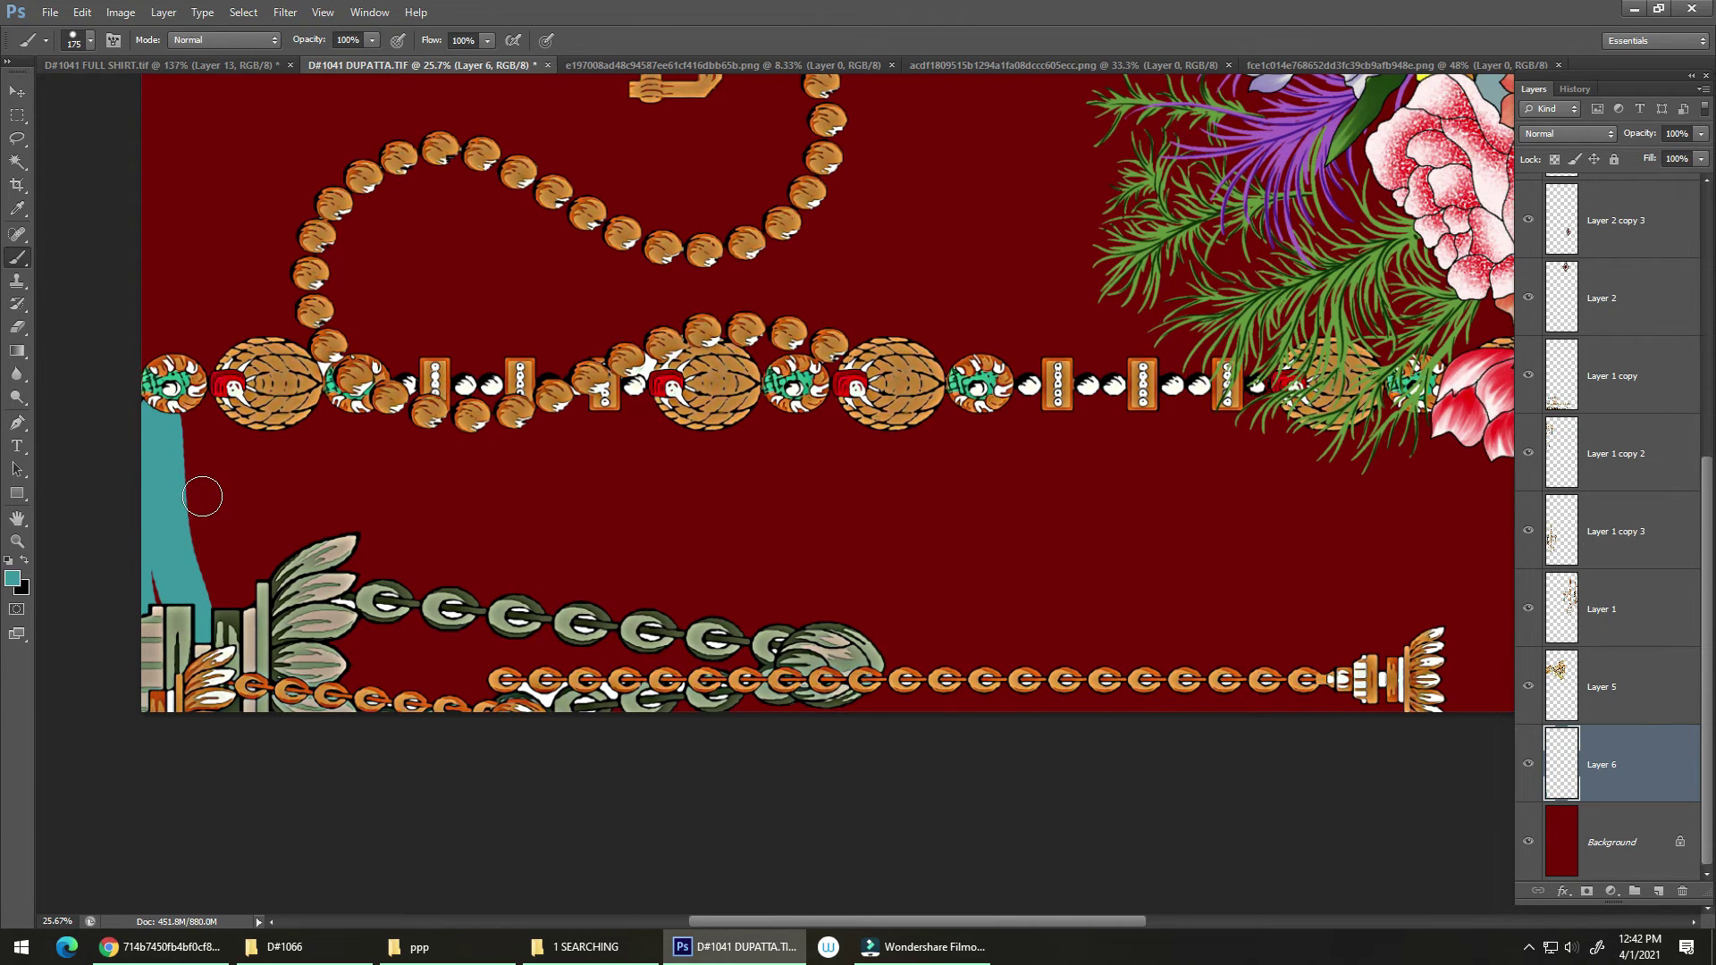